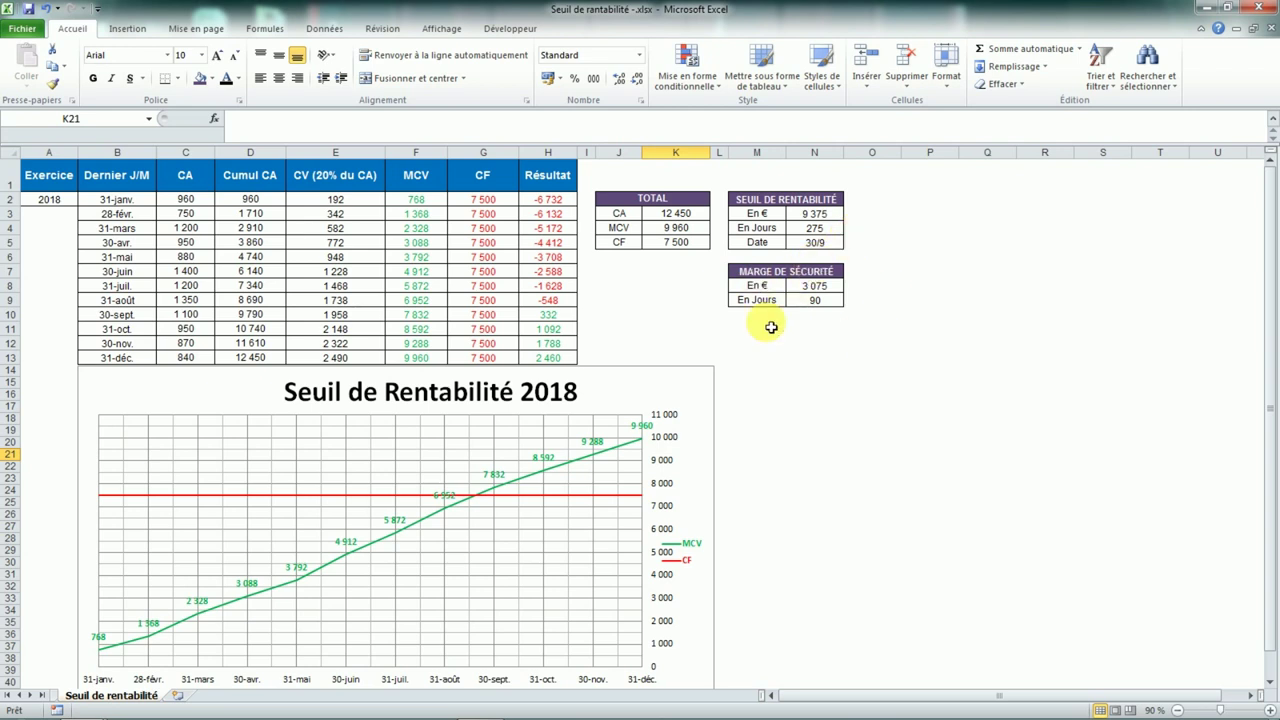
Step: Move the active cell to J15 in the finished break-even workbook and scroll back up
key(Up)
key(Up)
key(Up)
key(Left)
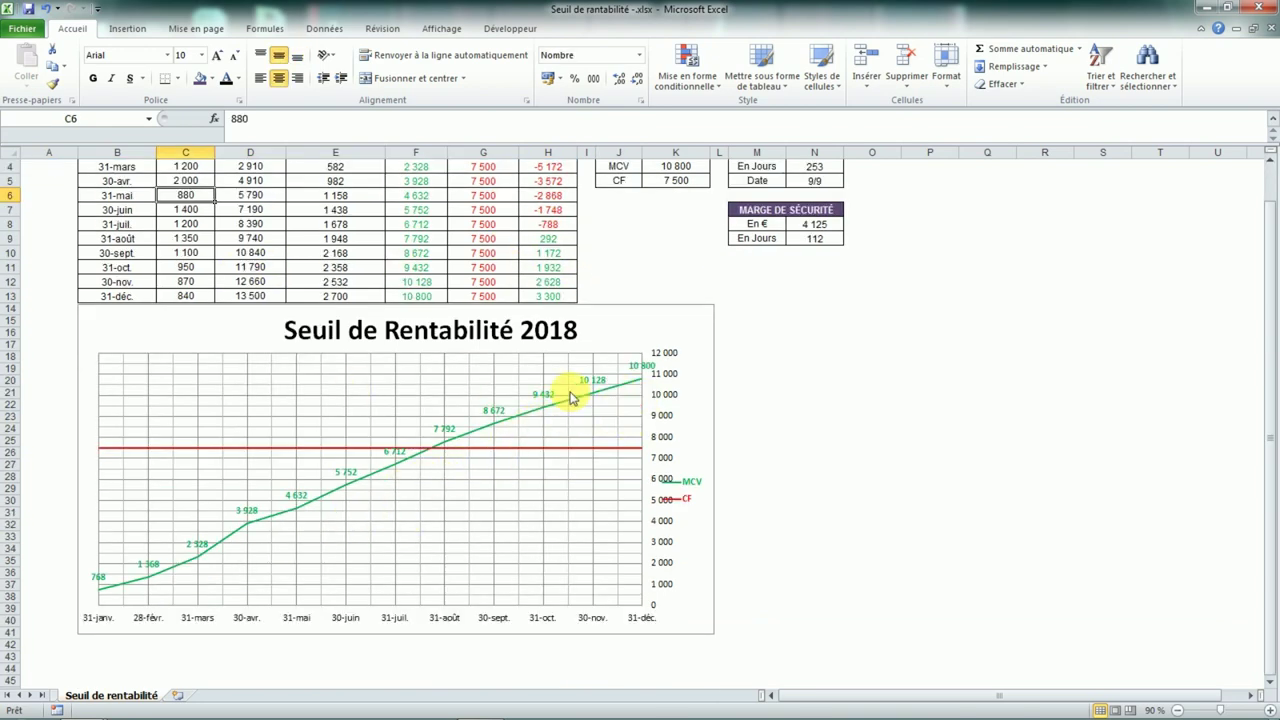
scroll(570, 400, up, 1)
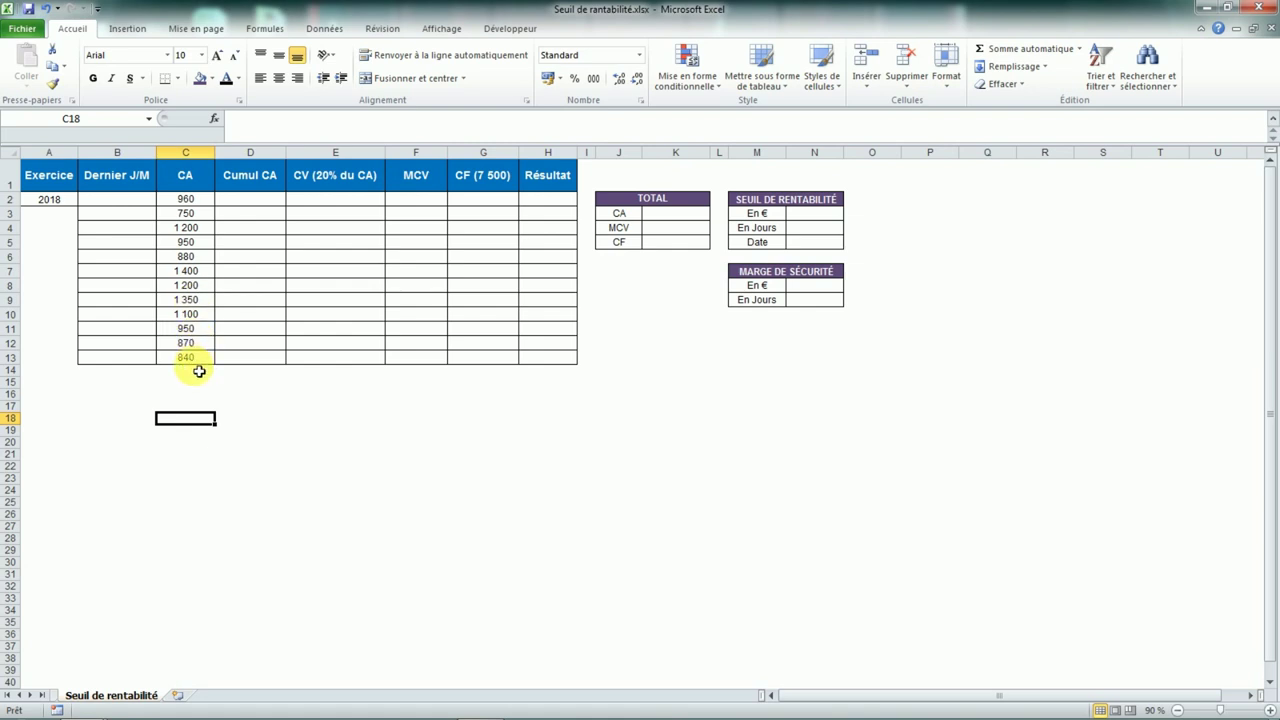
Step: Enter 31/01/2018 in B2 and format it as a 14-mars day-month date
click(145, 200)
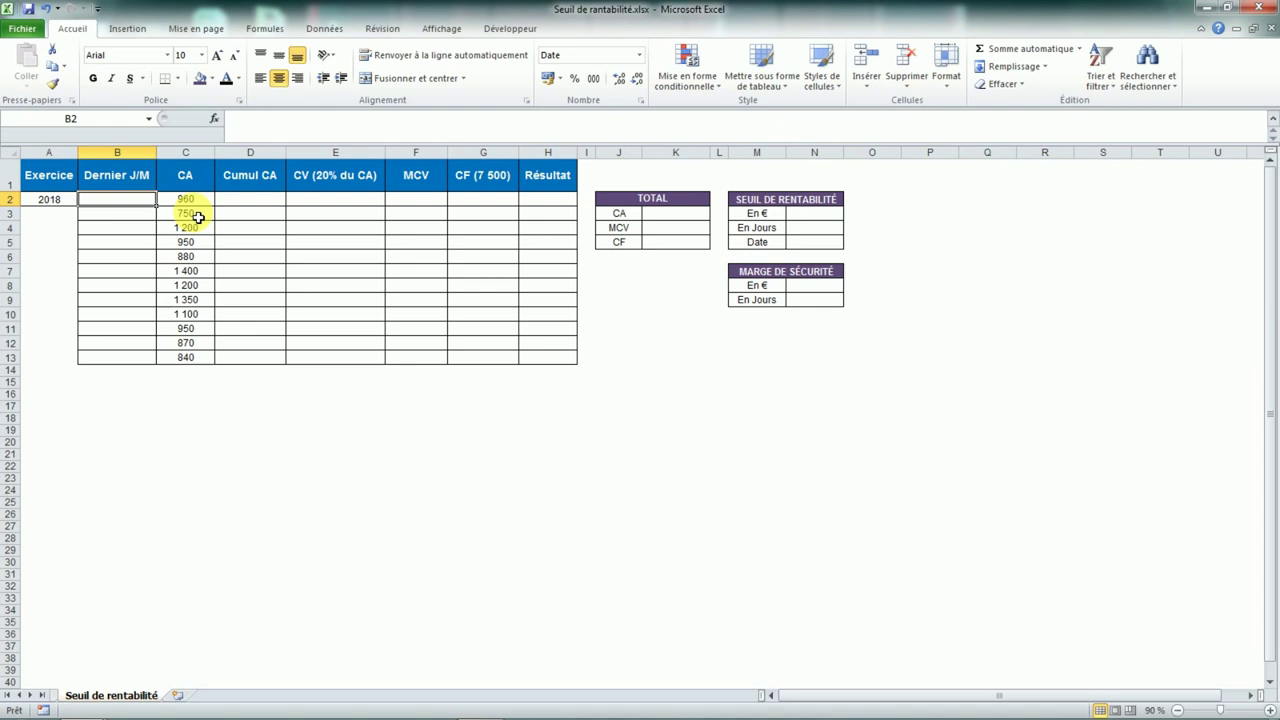
key(Down)
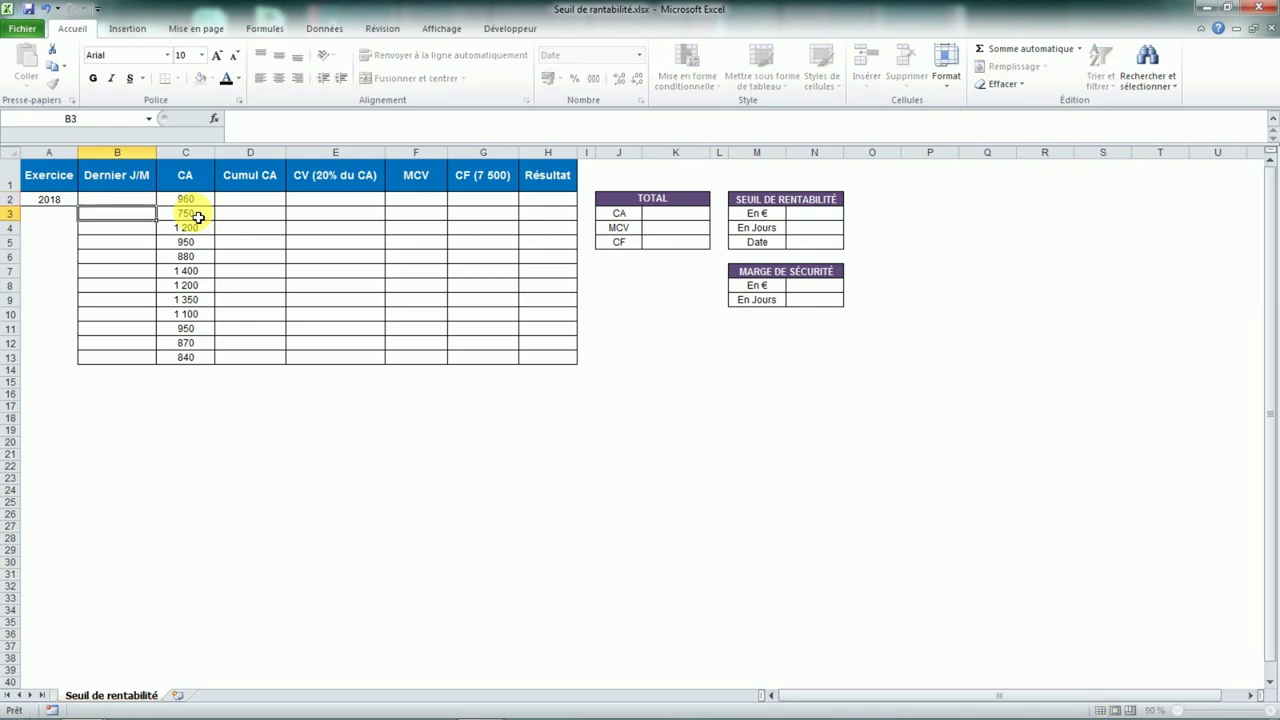
key(Up)
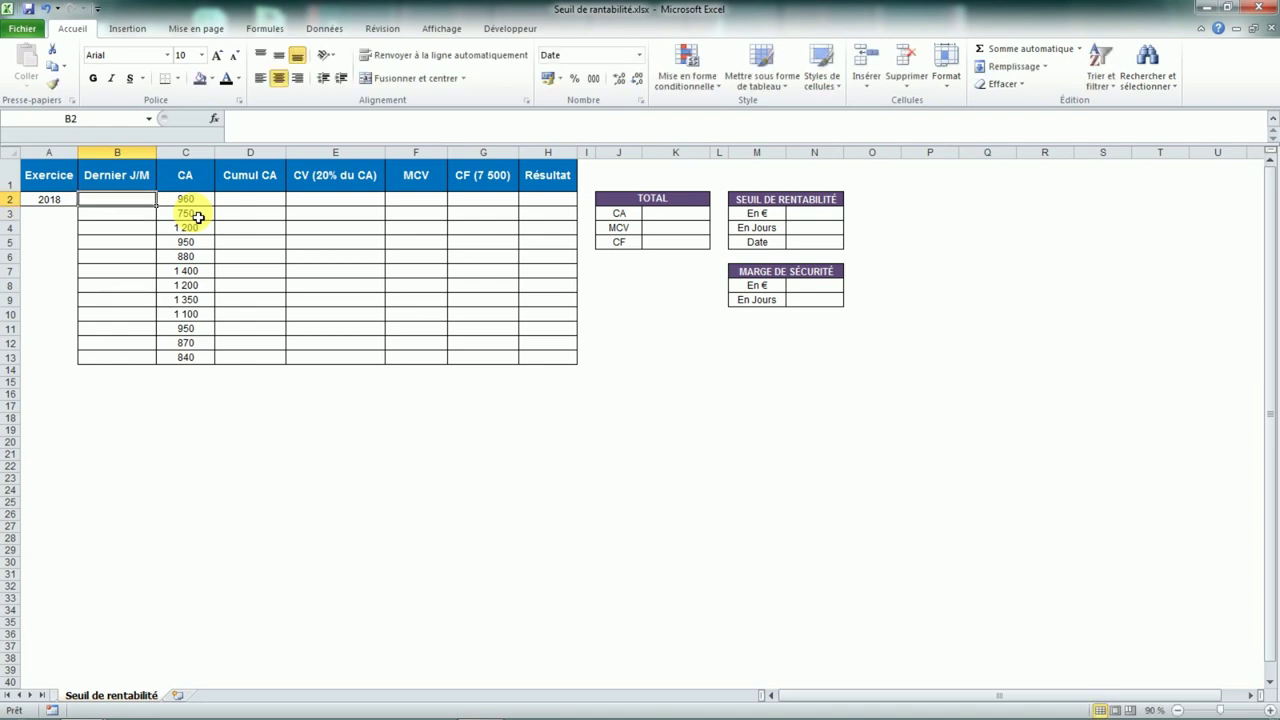
text(31/01/2018)
key(Return)
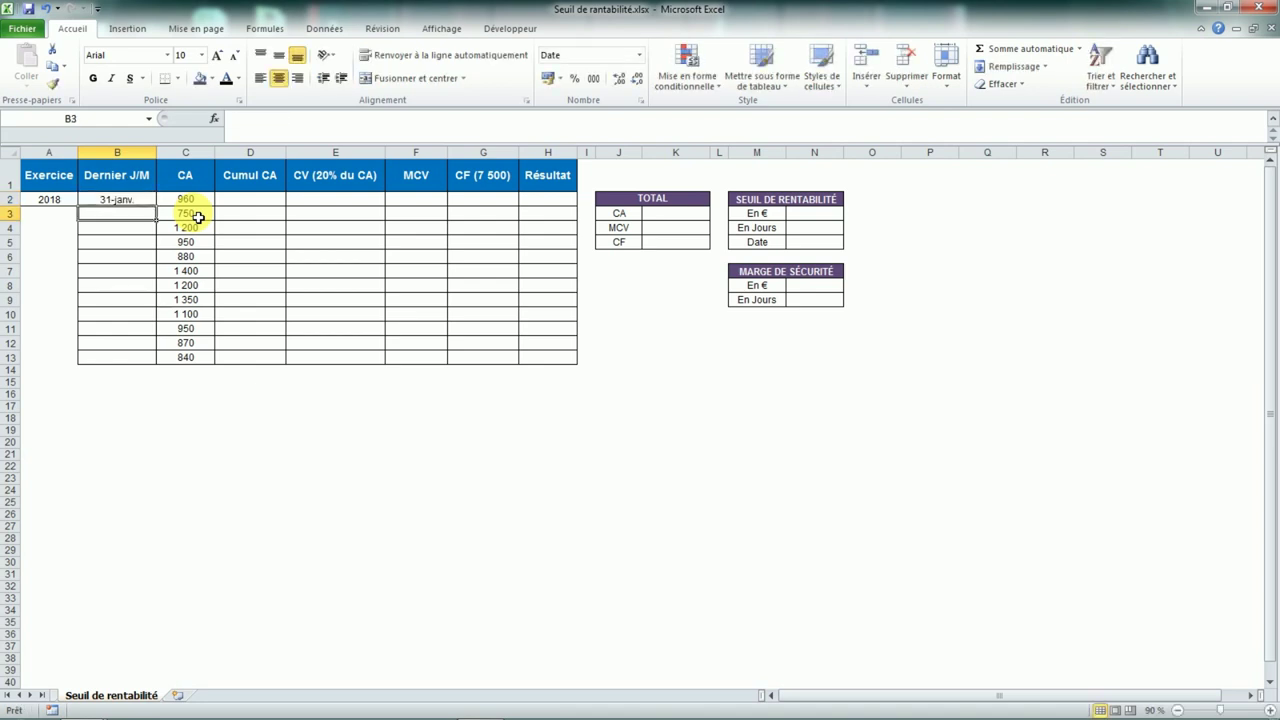
key(Up)
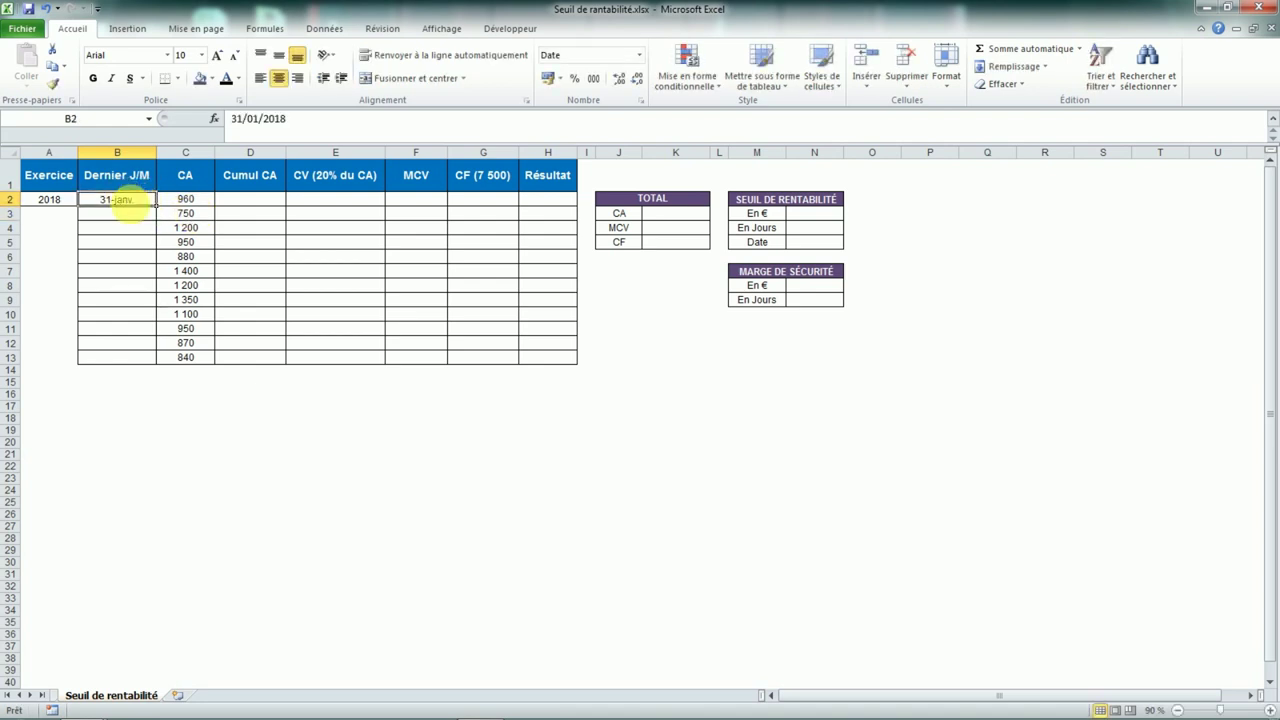
right_click(118, 205)
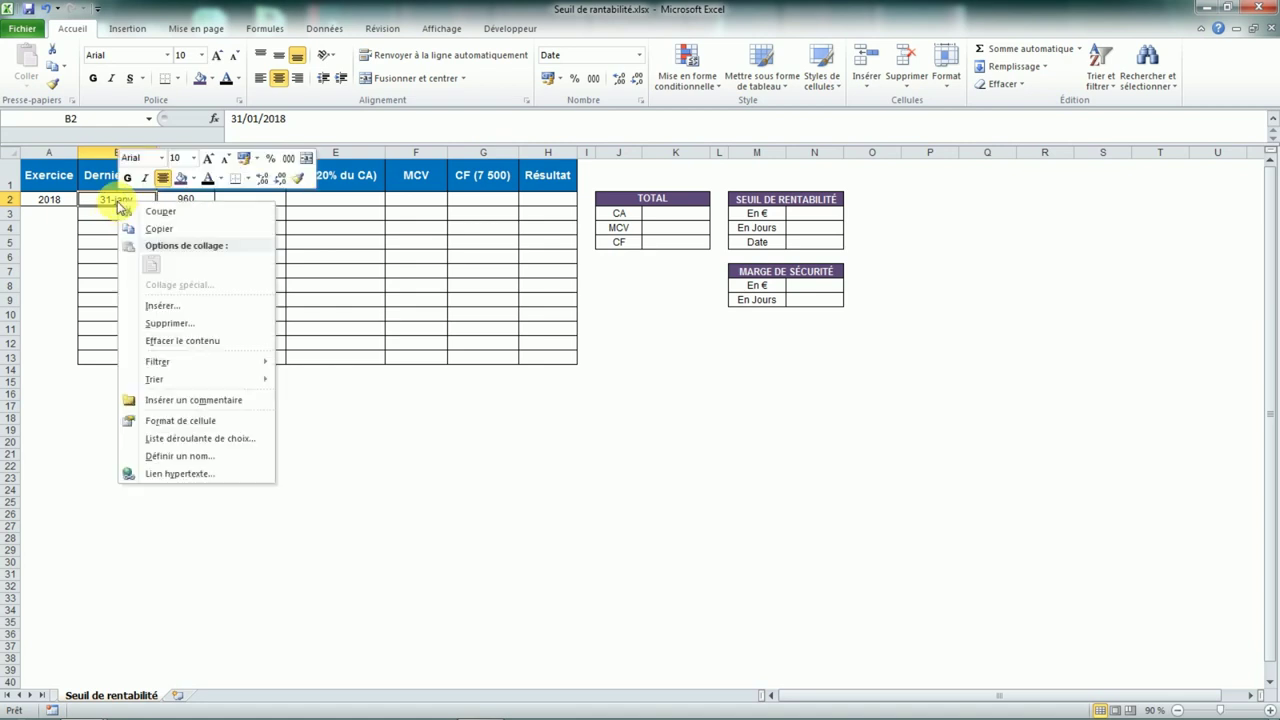
click(204, 428)
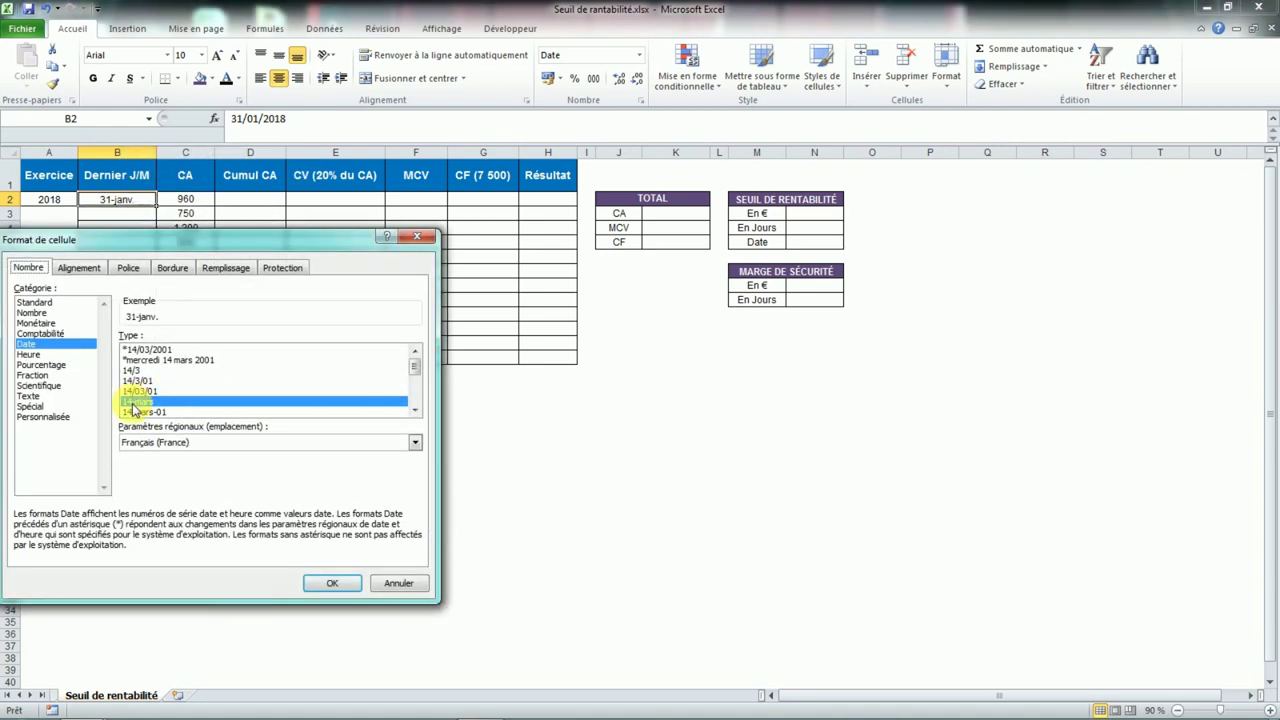
click(330, 582)
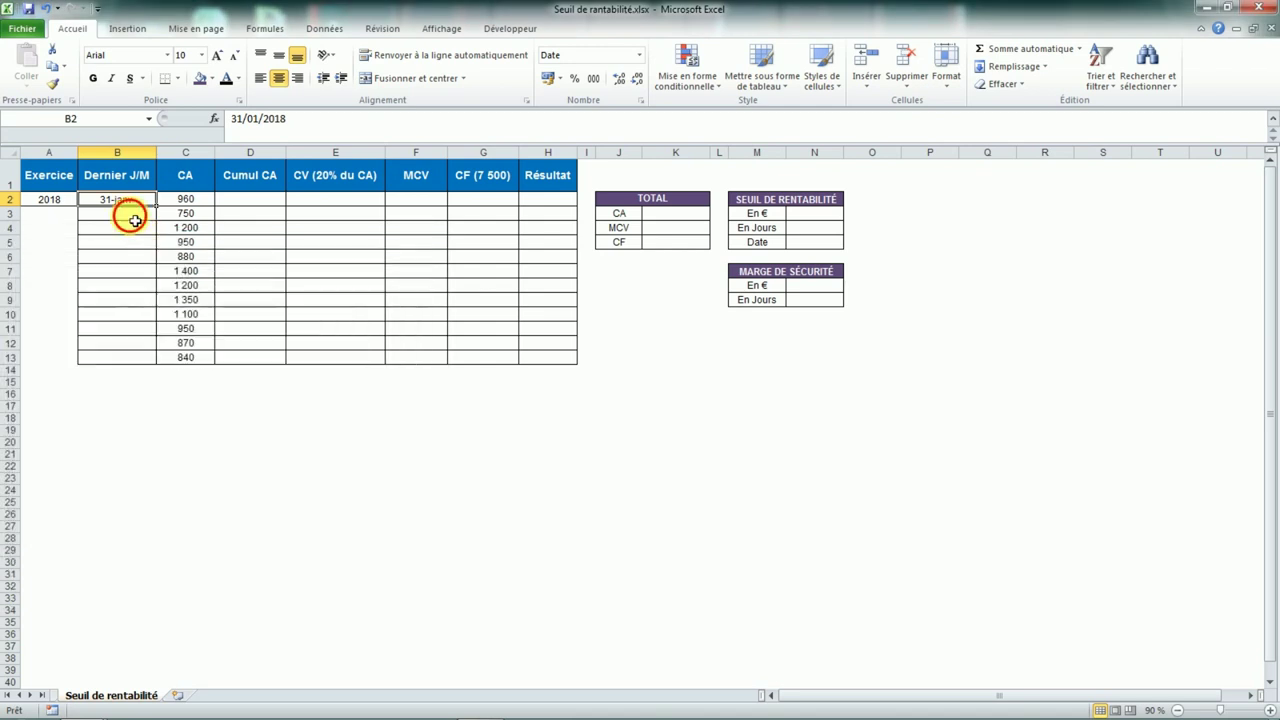
Step: Enter 28/02 in B3 and extend the B2:B3 month-end series down to 31-déc
click(135, 220)
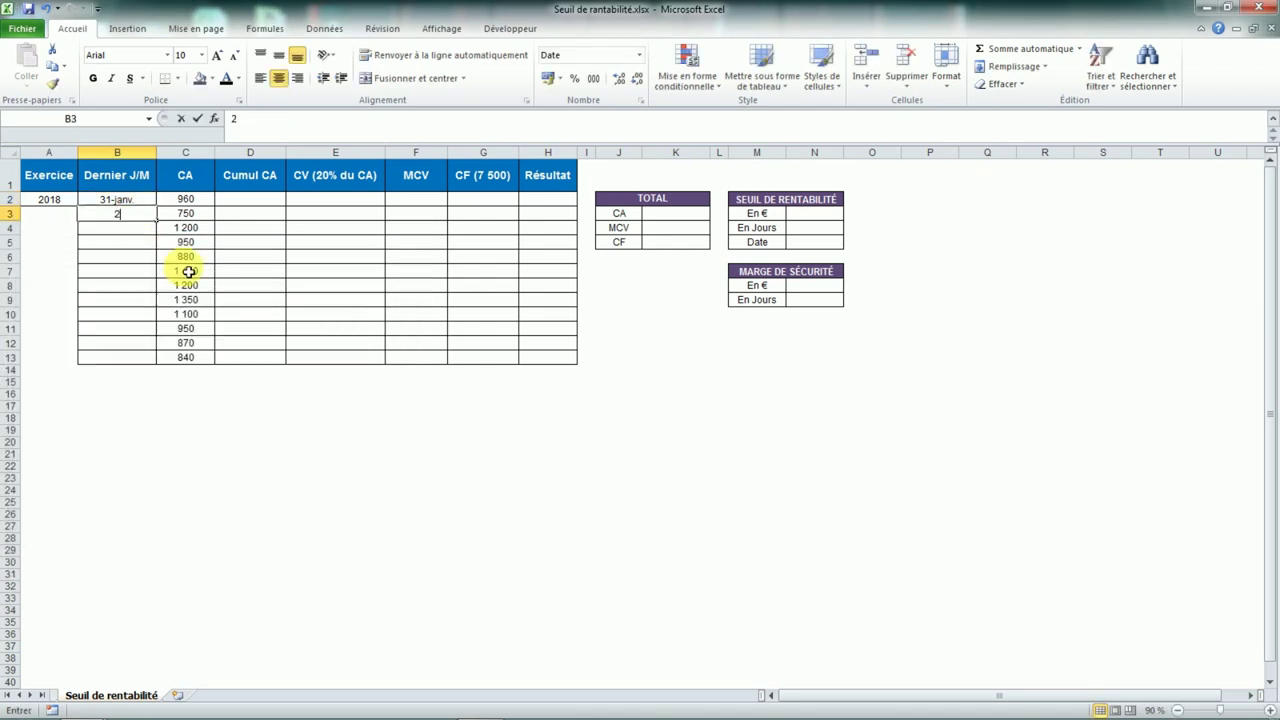
text(28/02)
key(Return)
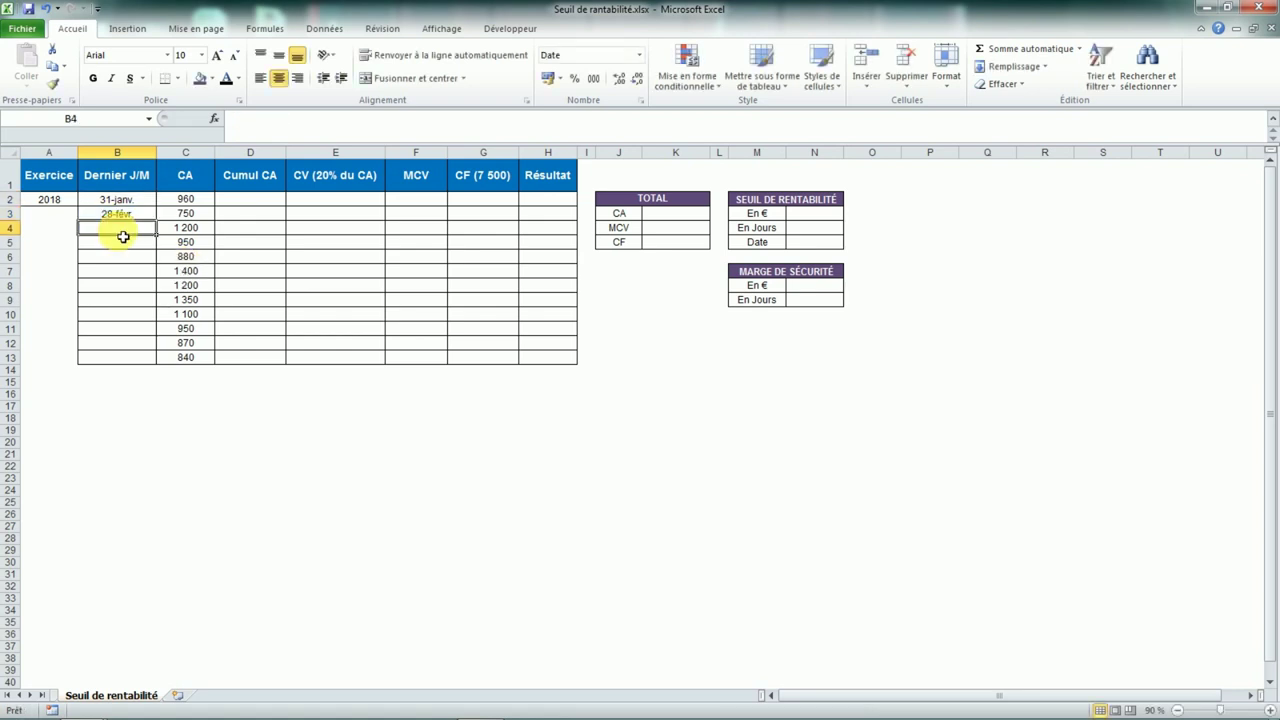
click(127, 200)
drag(129, 207, 158, 372)
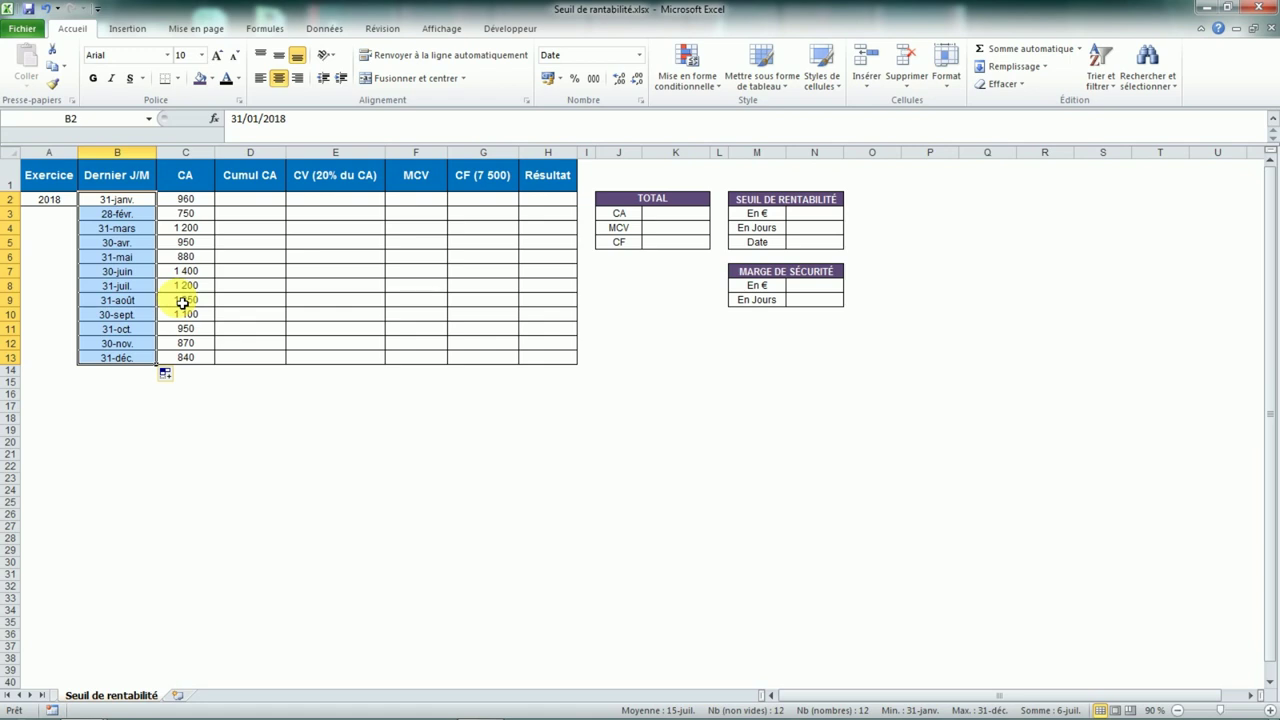
click(268, 203)
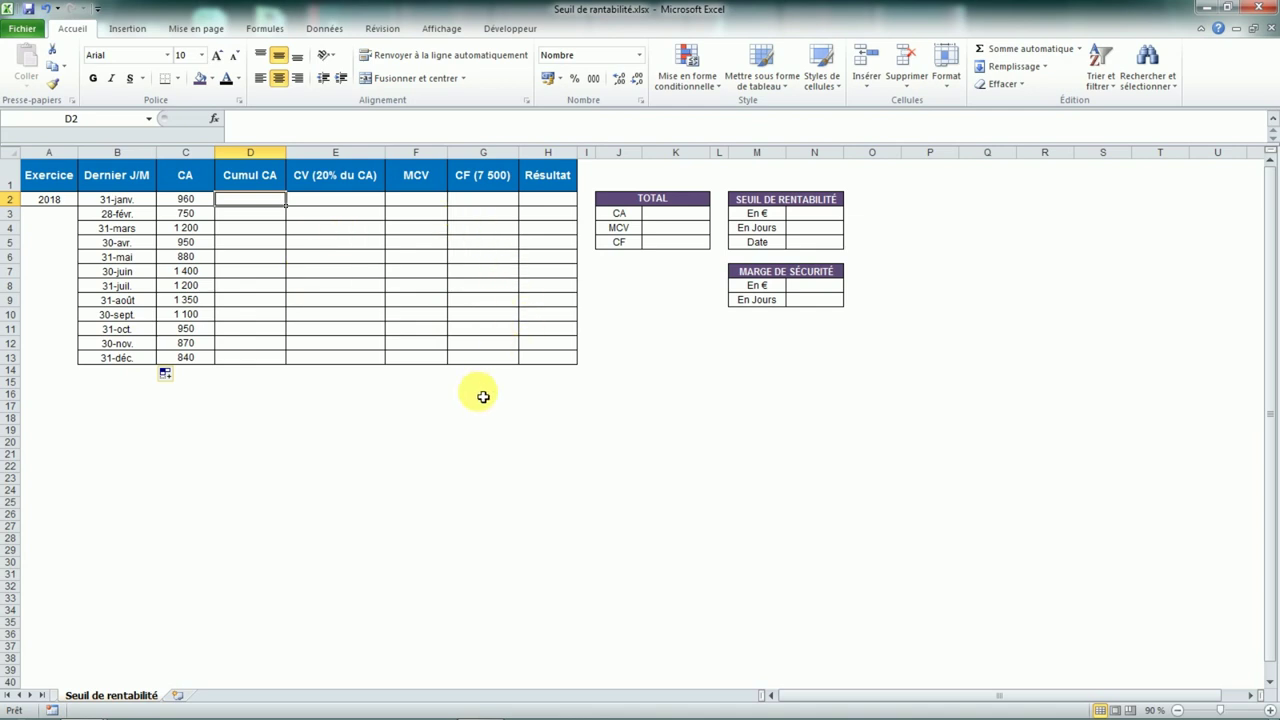
drag(484, 199, 491, 363)
drag(486, 203, 488, 311)
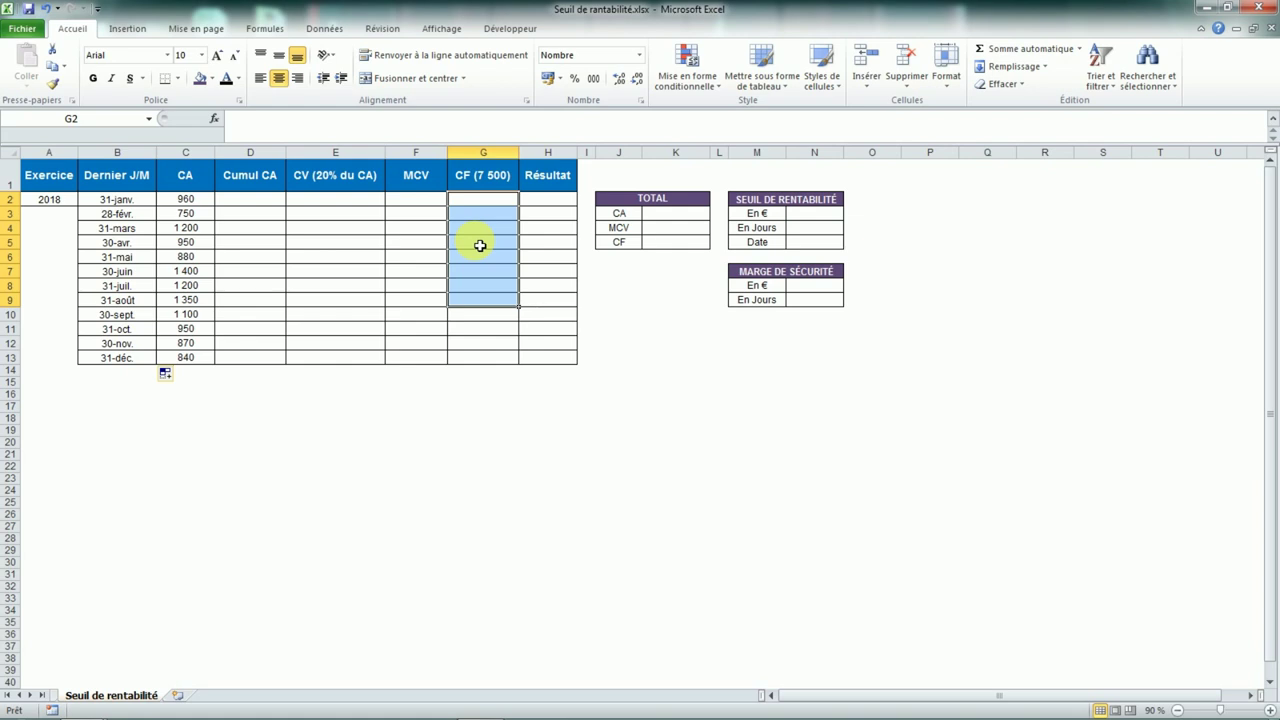
drag(472, 200, 482, 372)
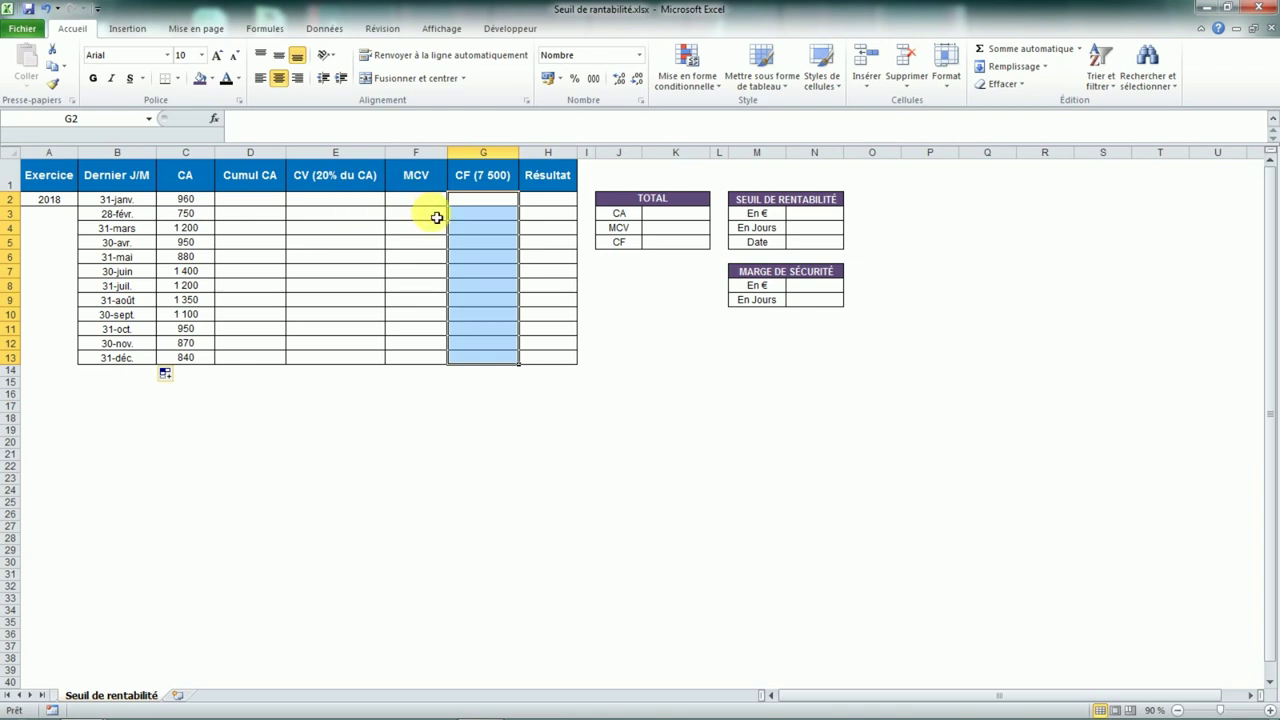
drag(410, 200, 455, 310)
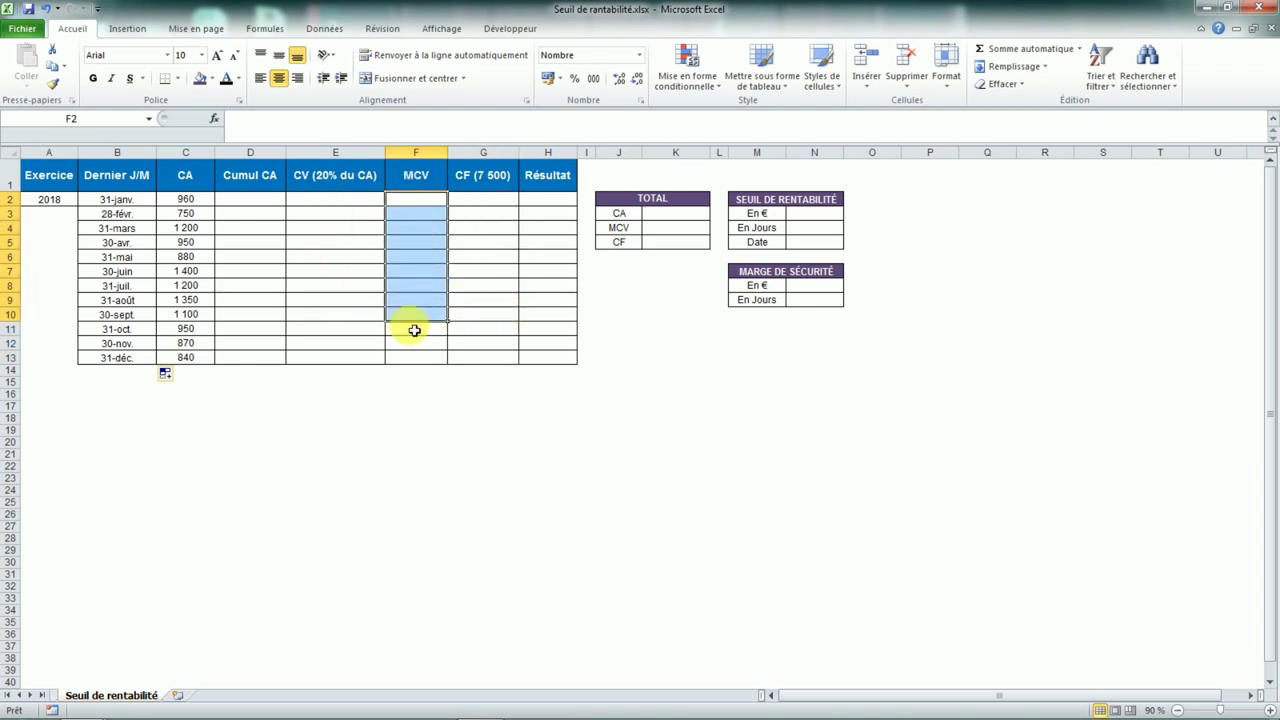
click(477, 320)
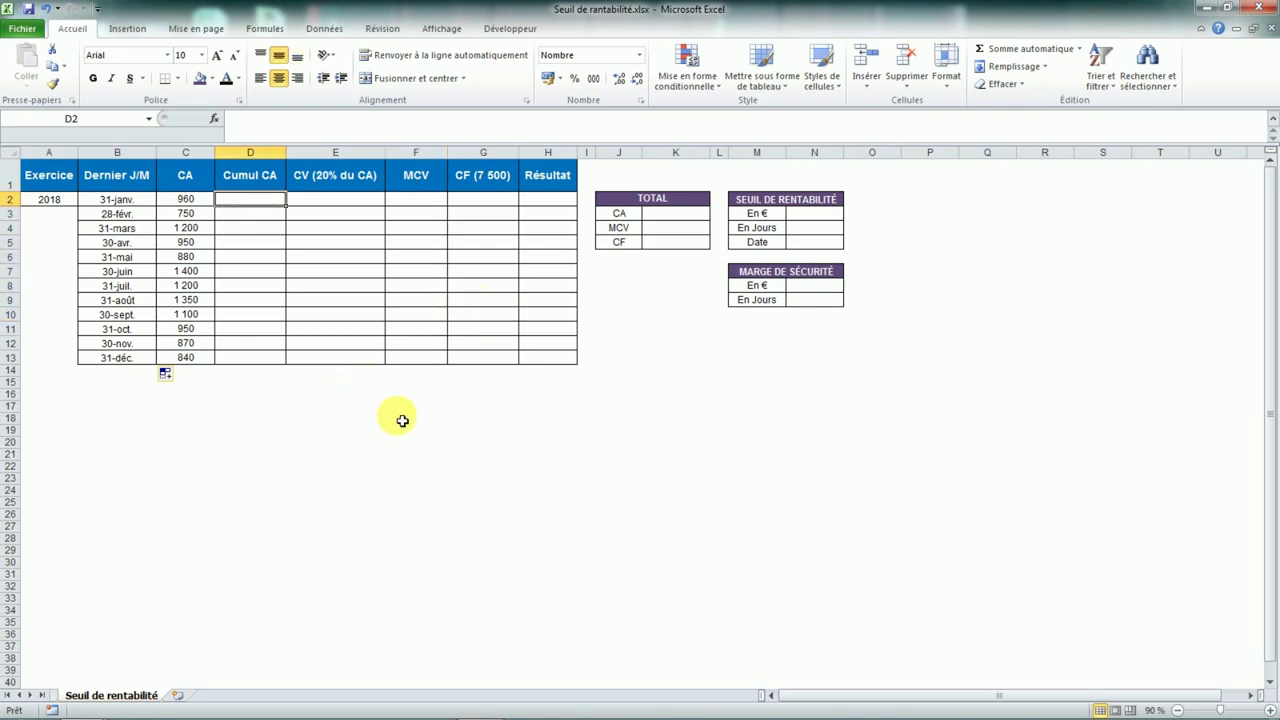
Step: Enter the running-total formula =SOMME($C$2:C2) in D2 with an absolute start reference
text(=SOMME()
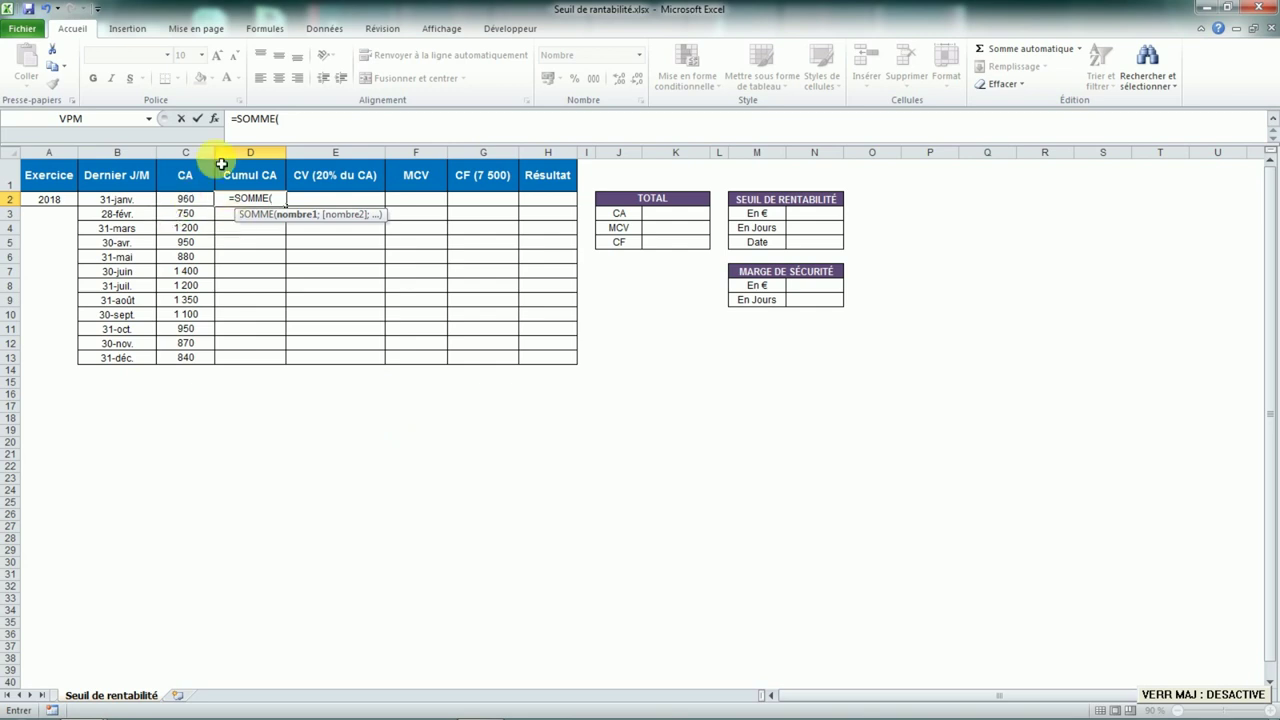
click(196, 200)
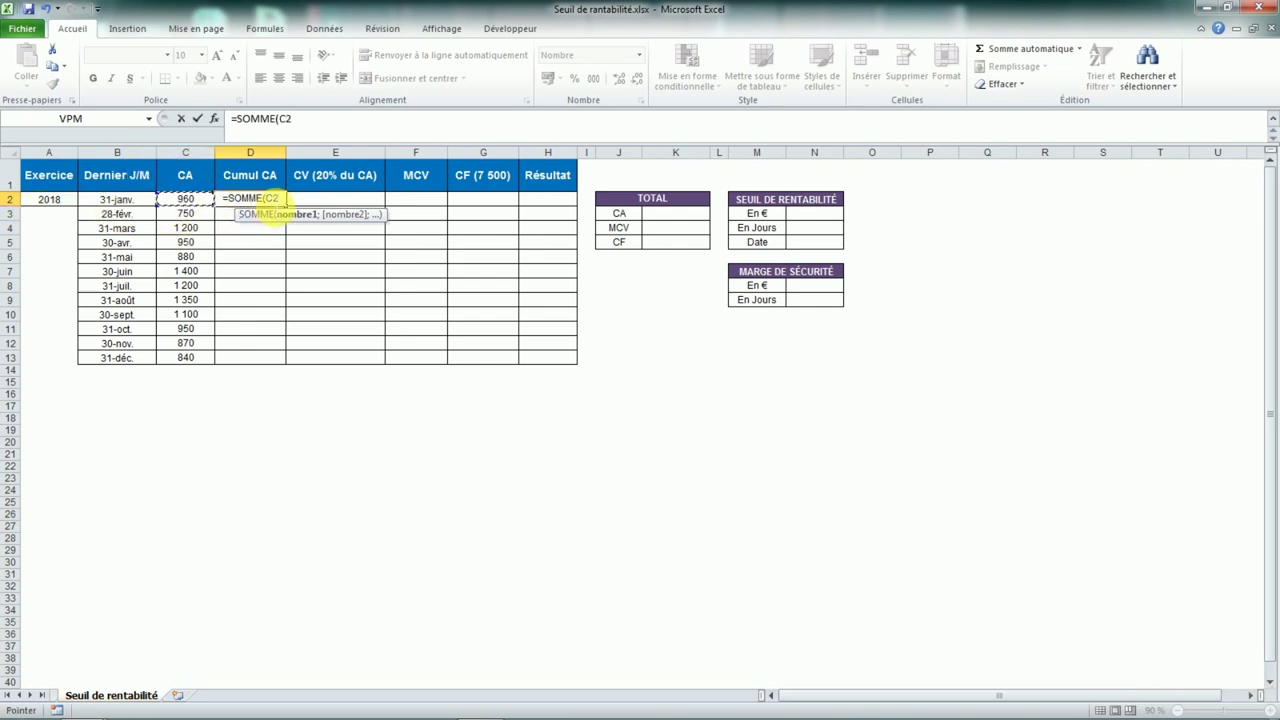
key(F2)
key(F4)
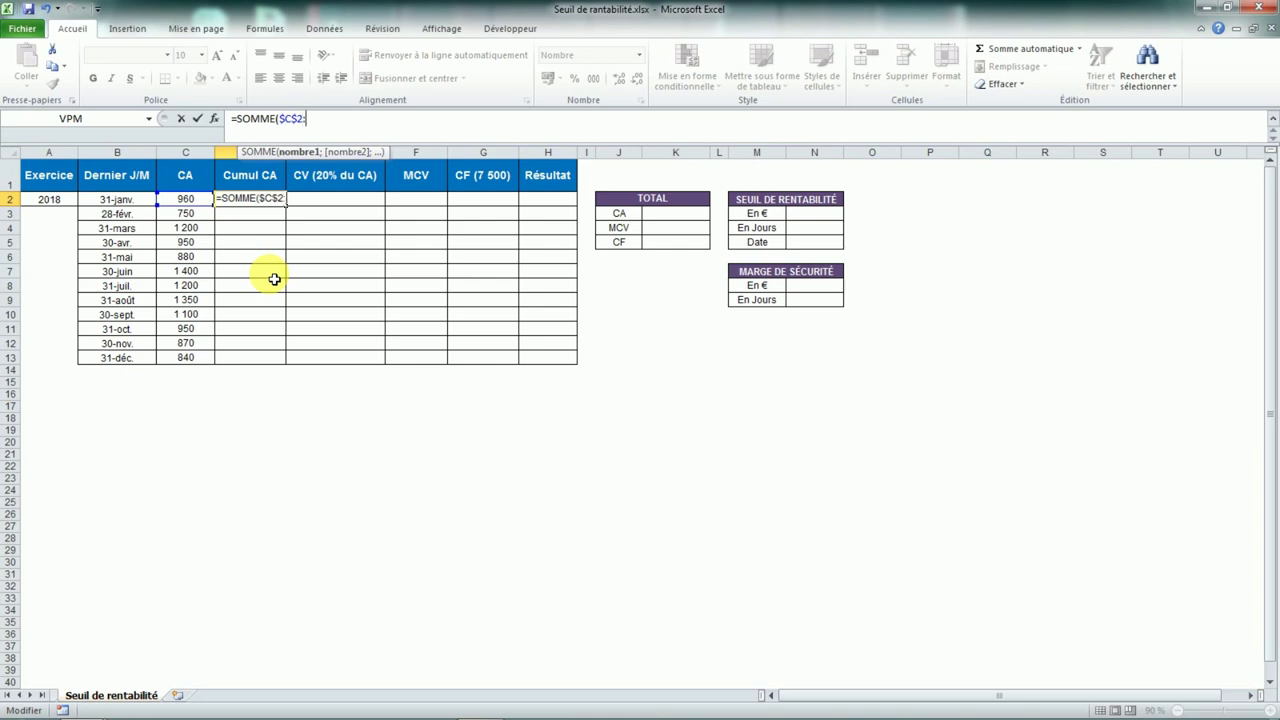
key(Caps_Lock)
text(C2)
key(Caps_Lock)
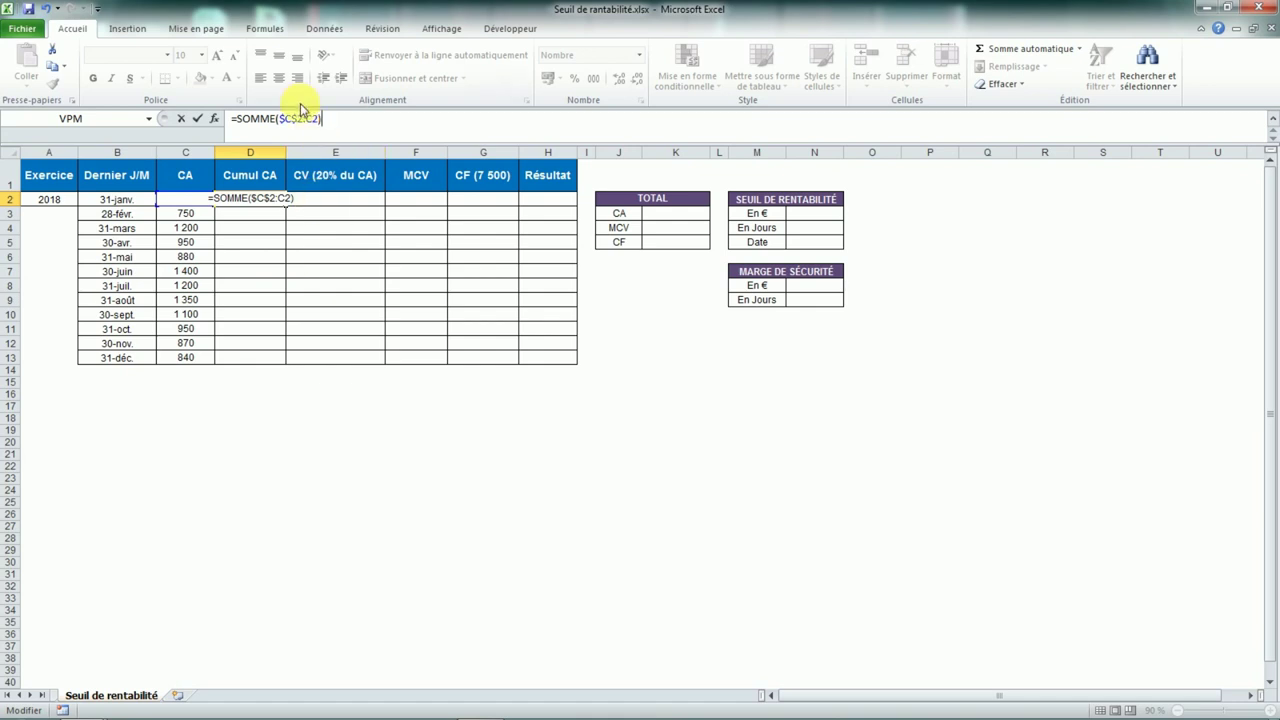
key(ctrl+Return)
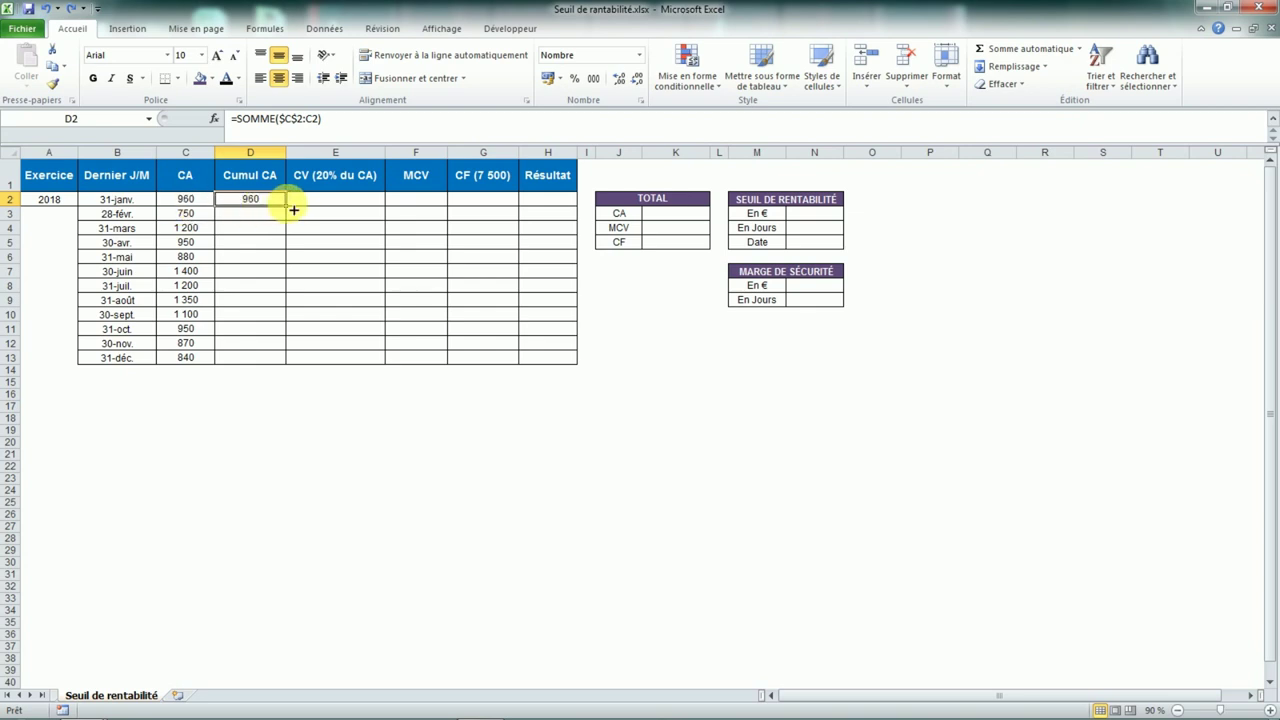
Step: Copy the running total down to D13 (12 450), verify D8's formula, and begin E2's formula
double_click(294, 210)
click(335, 256)
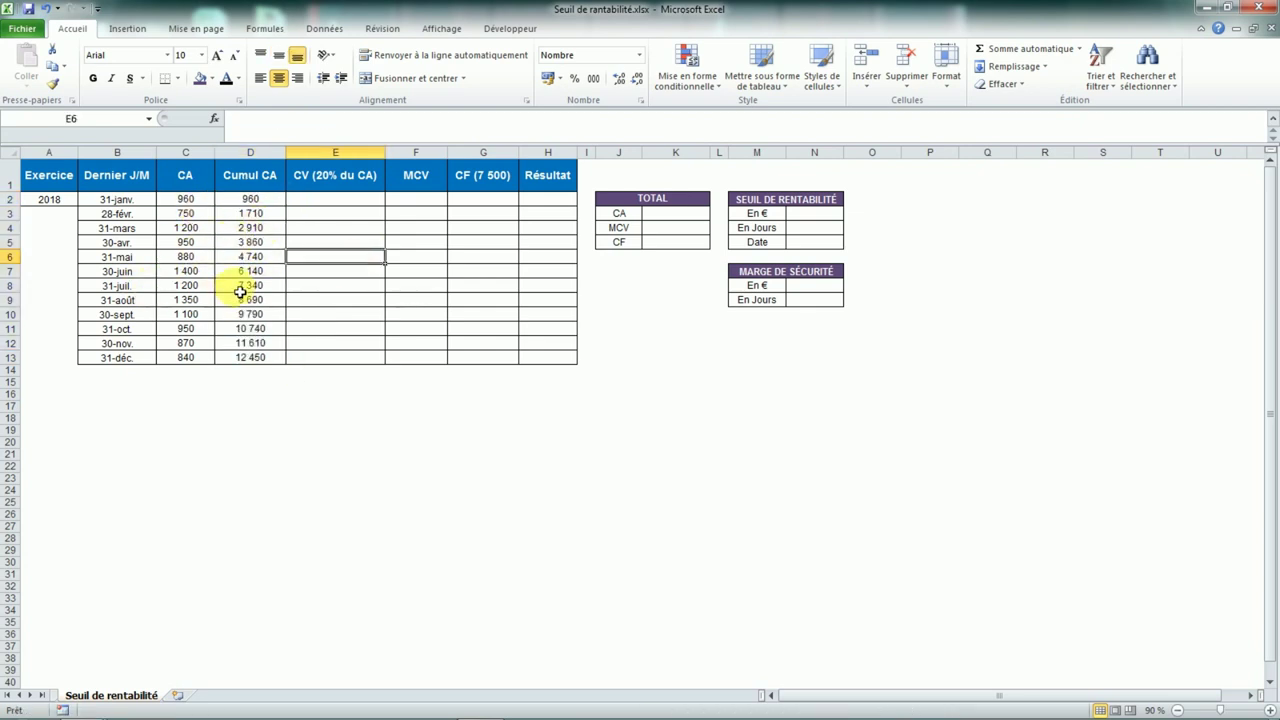
click(240, 287)
click(295, 118)
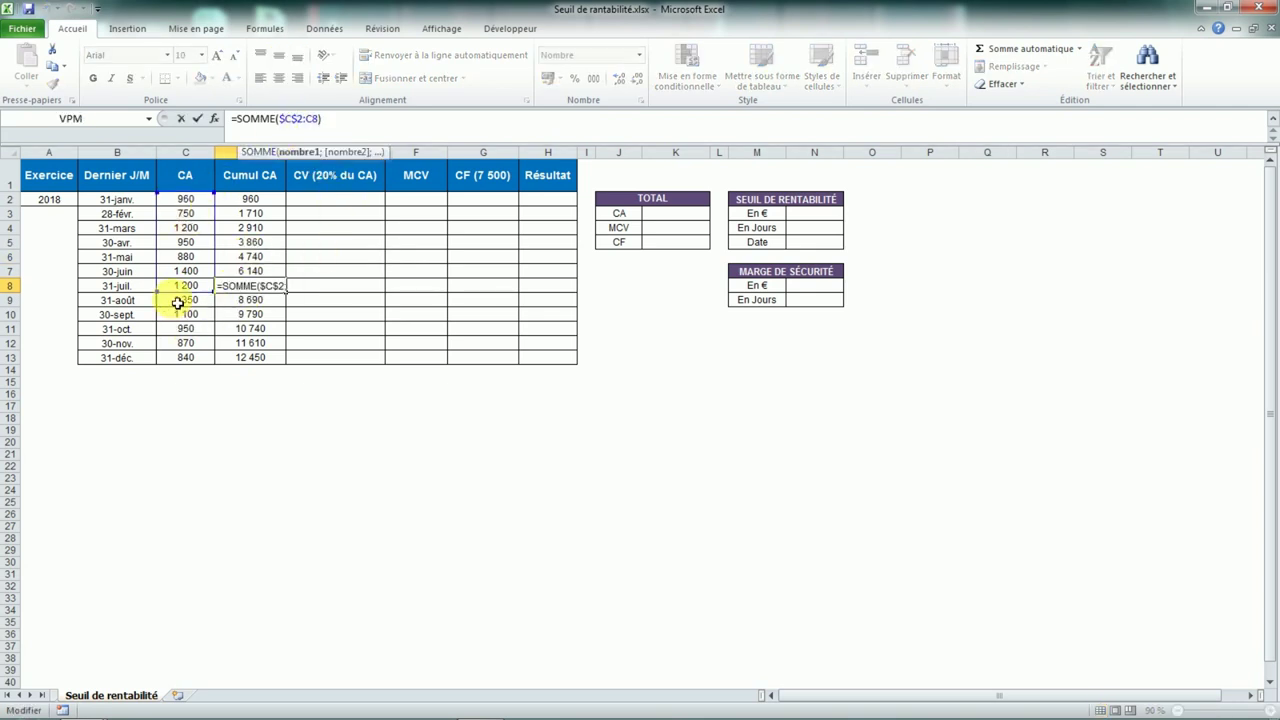
key(Return)
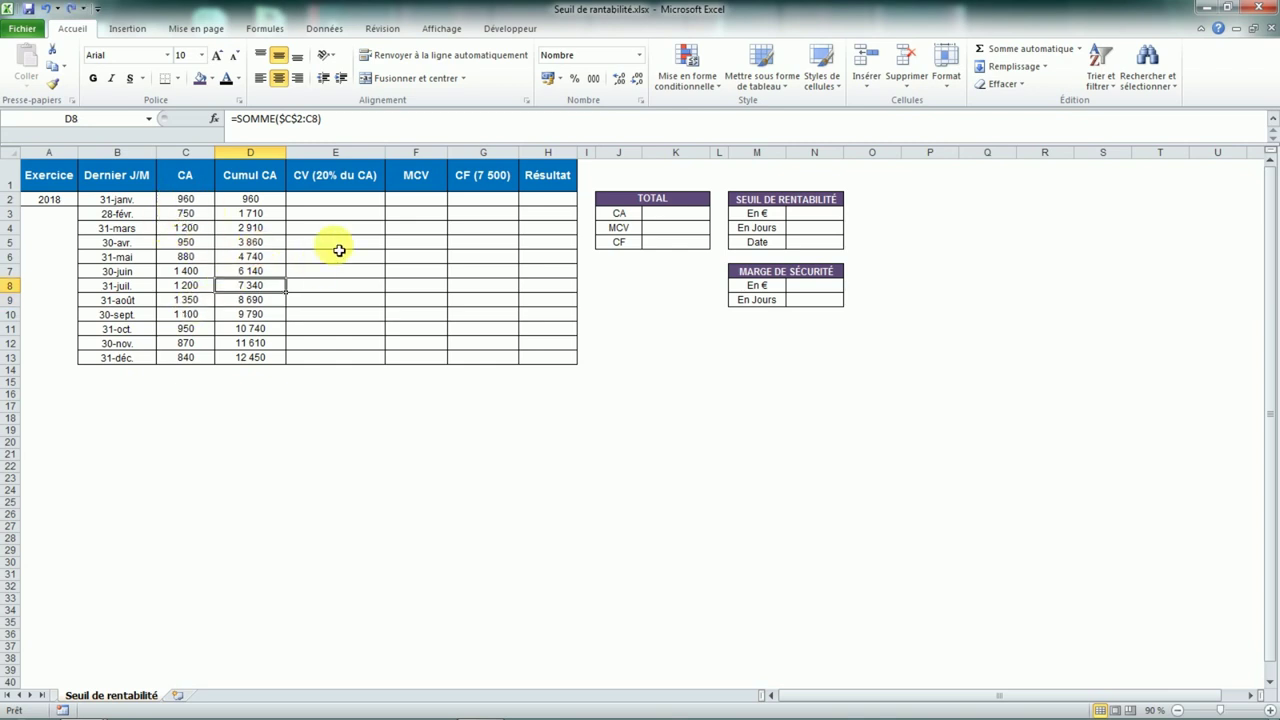
click(339, 207)
text(=0,2*)
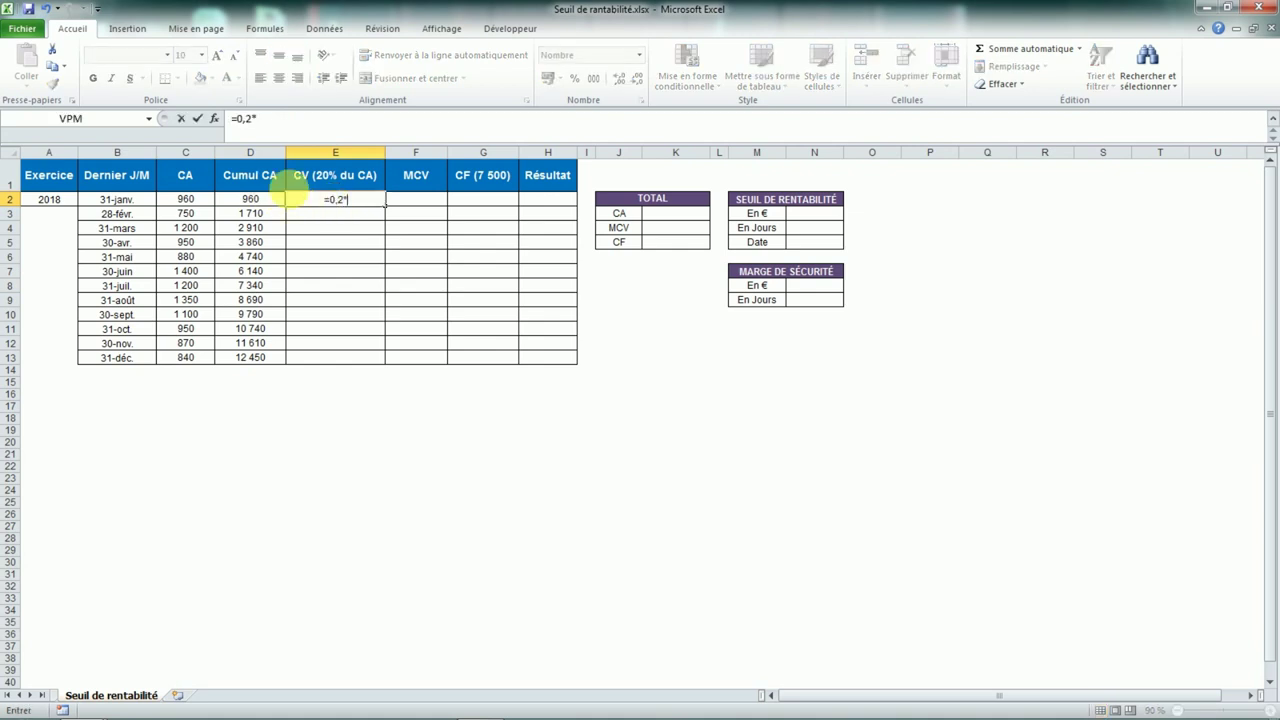
Step: Complete the 20% CV formula on D2 and copy it down (192 to 2 490)
click(264, 200)
key(Return)
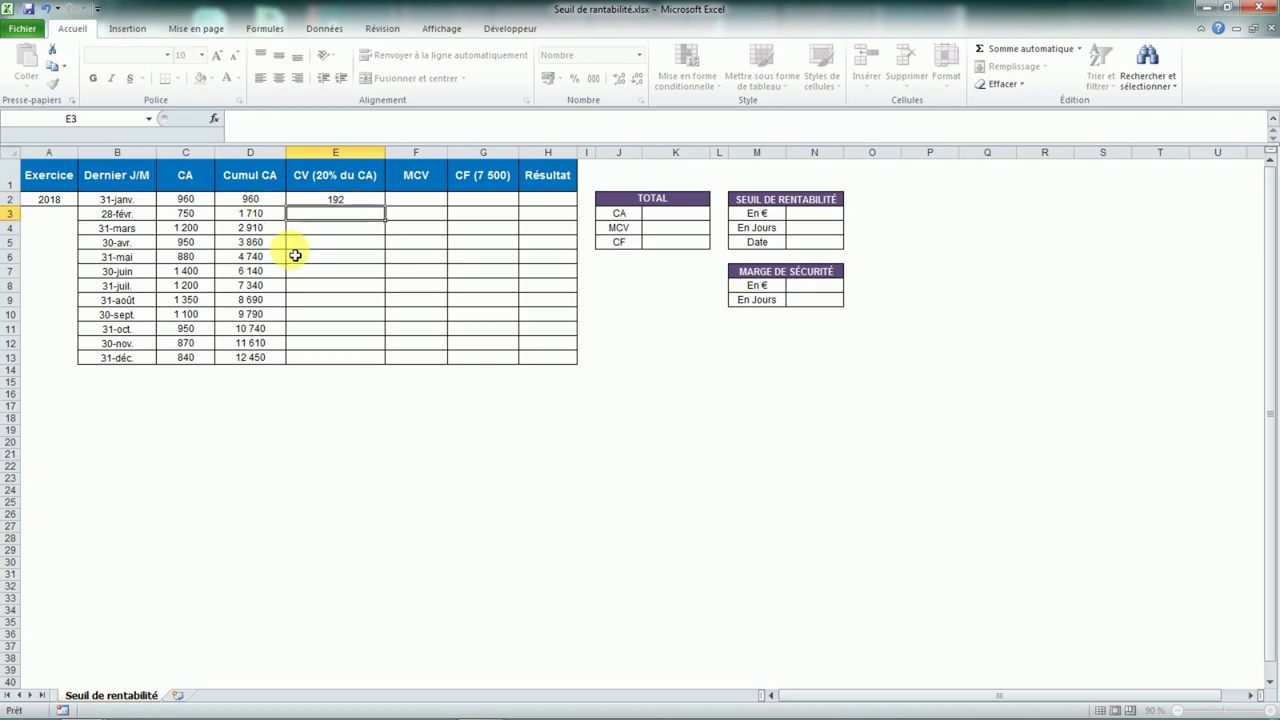
click(336, 200)
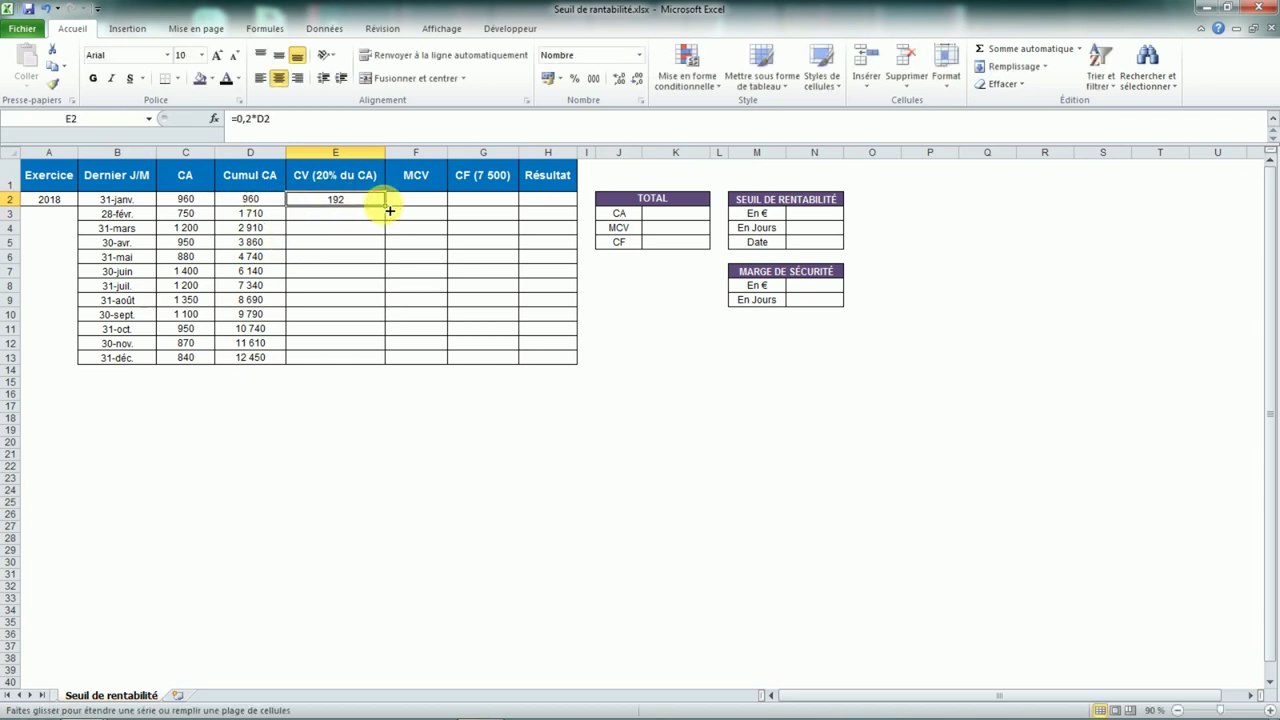
double_click(386, 206)
Step: Enter MCV =D2-E2 in F2 and copy it down to row 13 (768 to 9 960)
click(418, 200)
text(=)
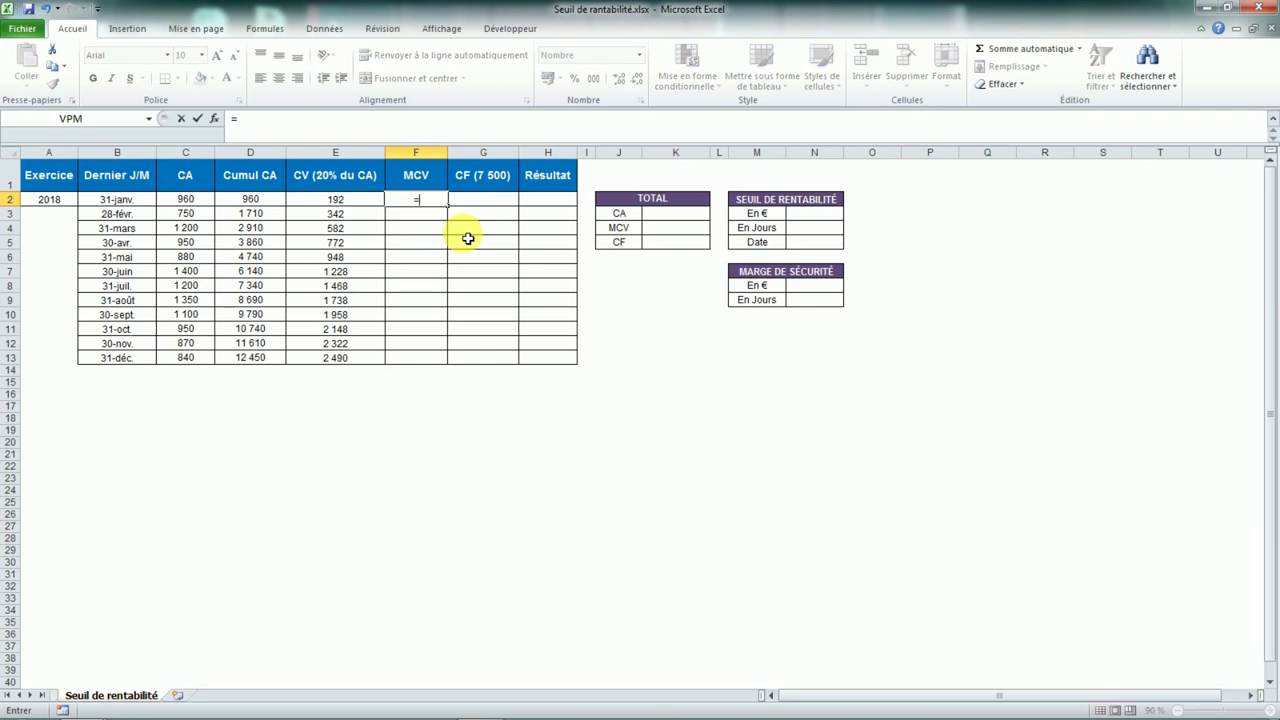
click(259, 201)
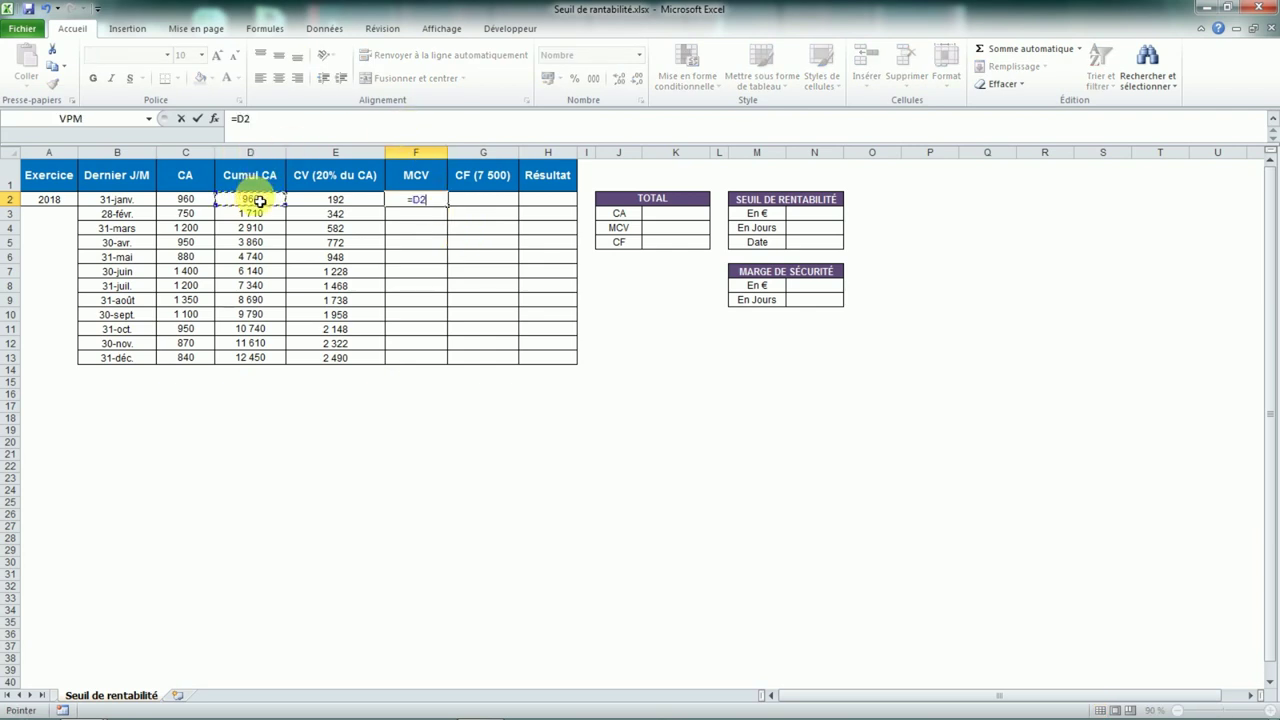
click(343, 205)
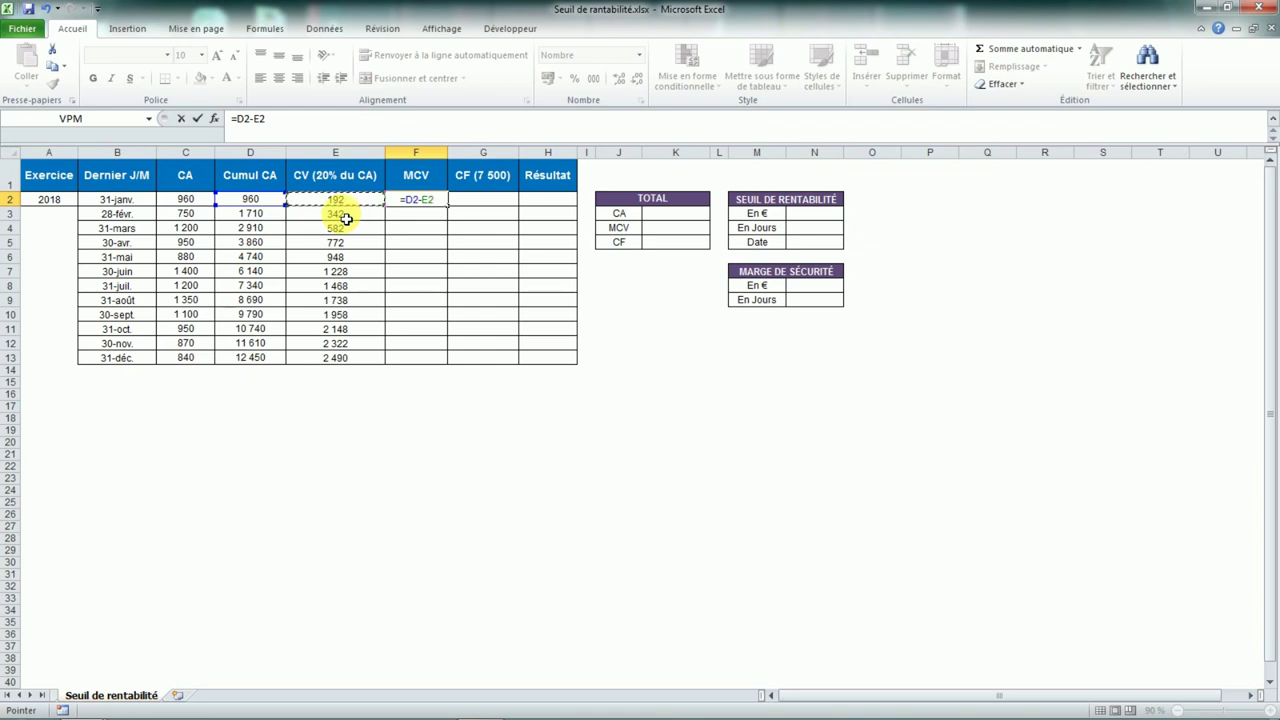
key(ctrl+Return)
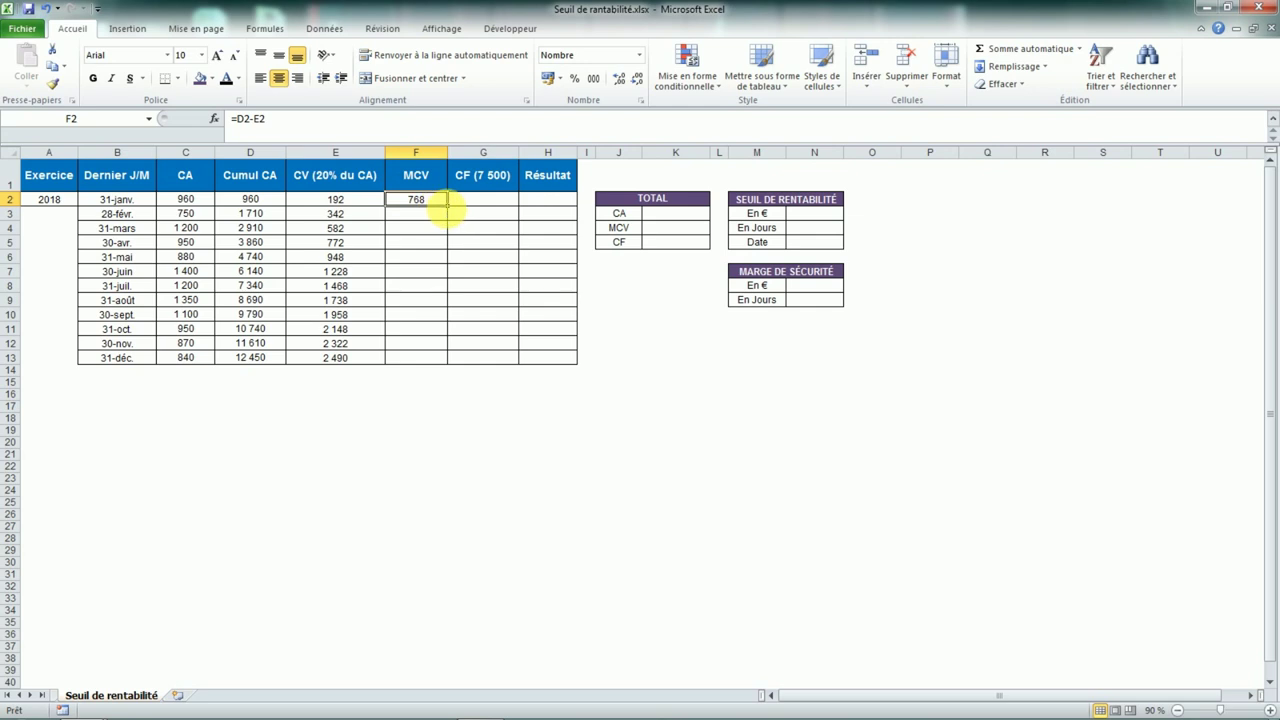
double_click(453, 214)
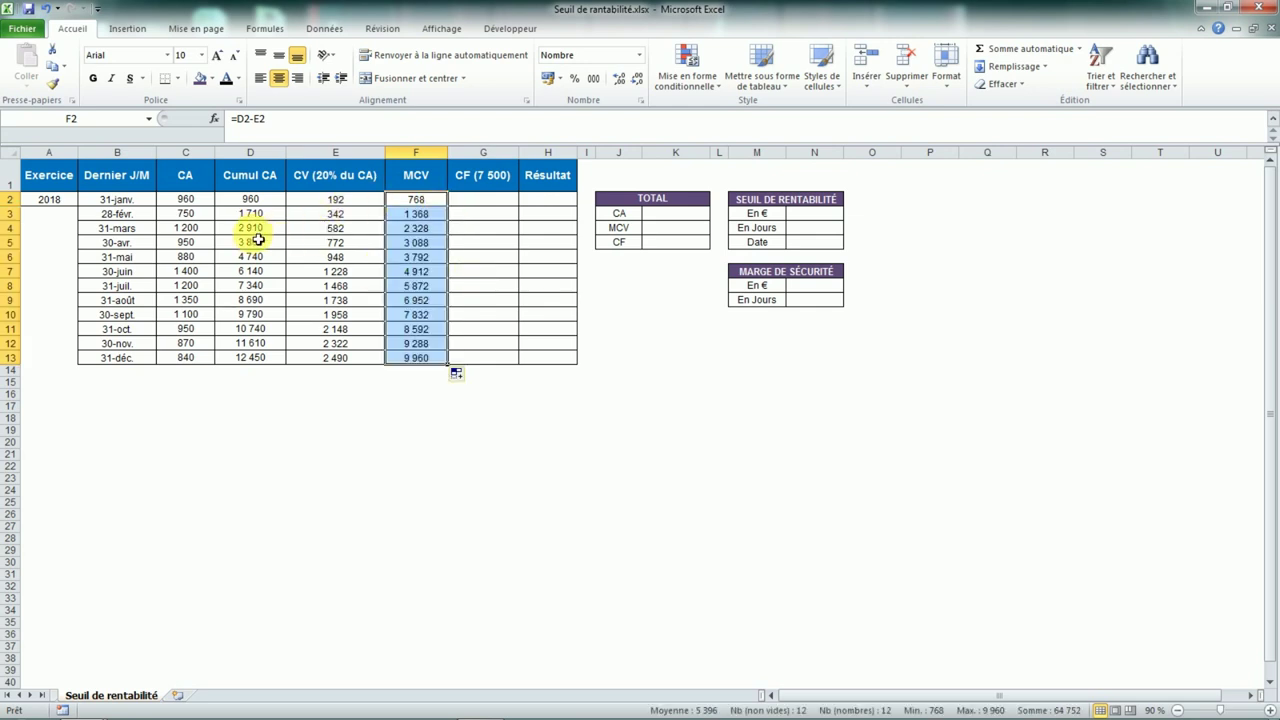
key(Right)
Step: Enter the 7 500 fixed cost in G2 and repeat it down to December
text(7)
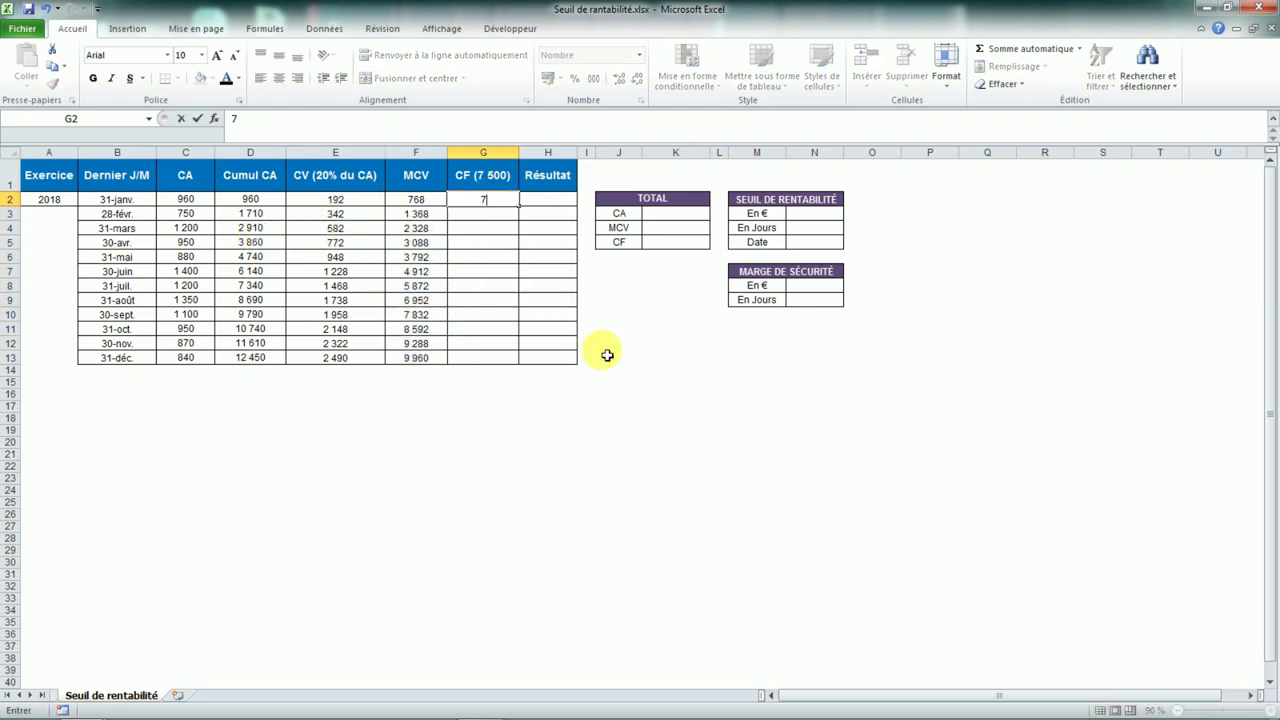
key(Return)
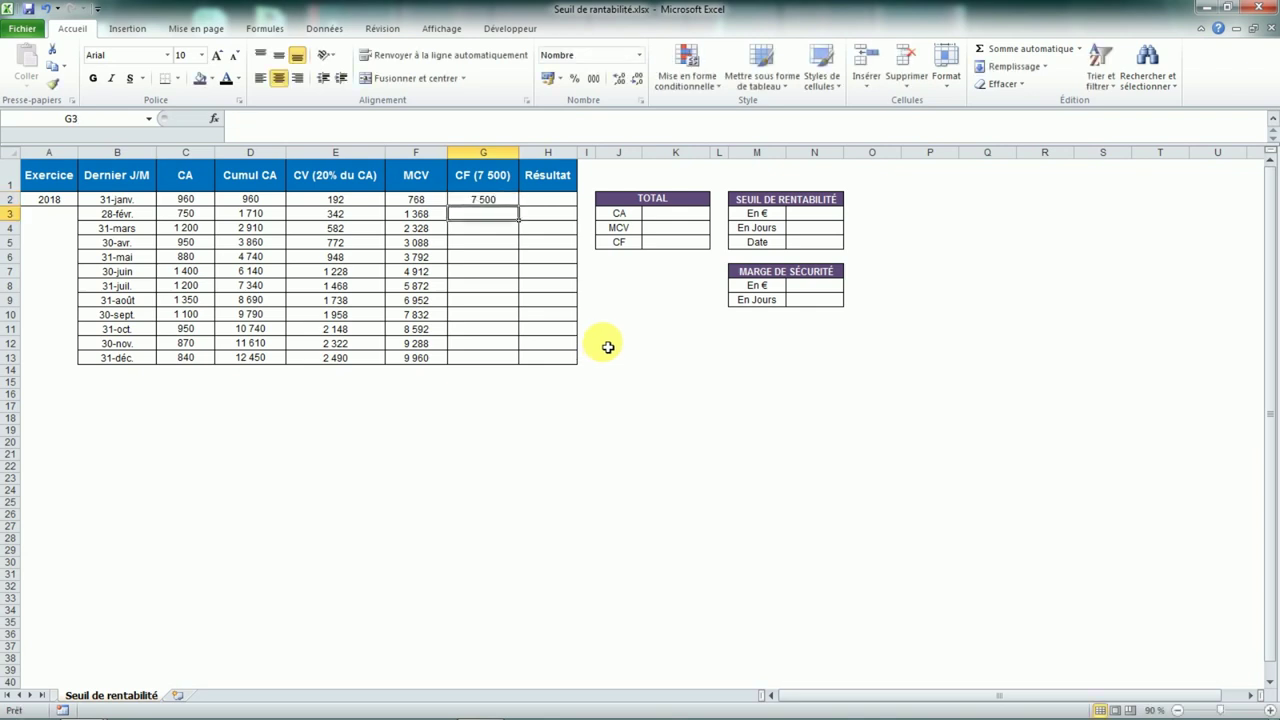
click(468, 201)
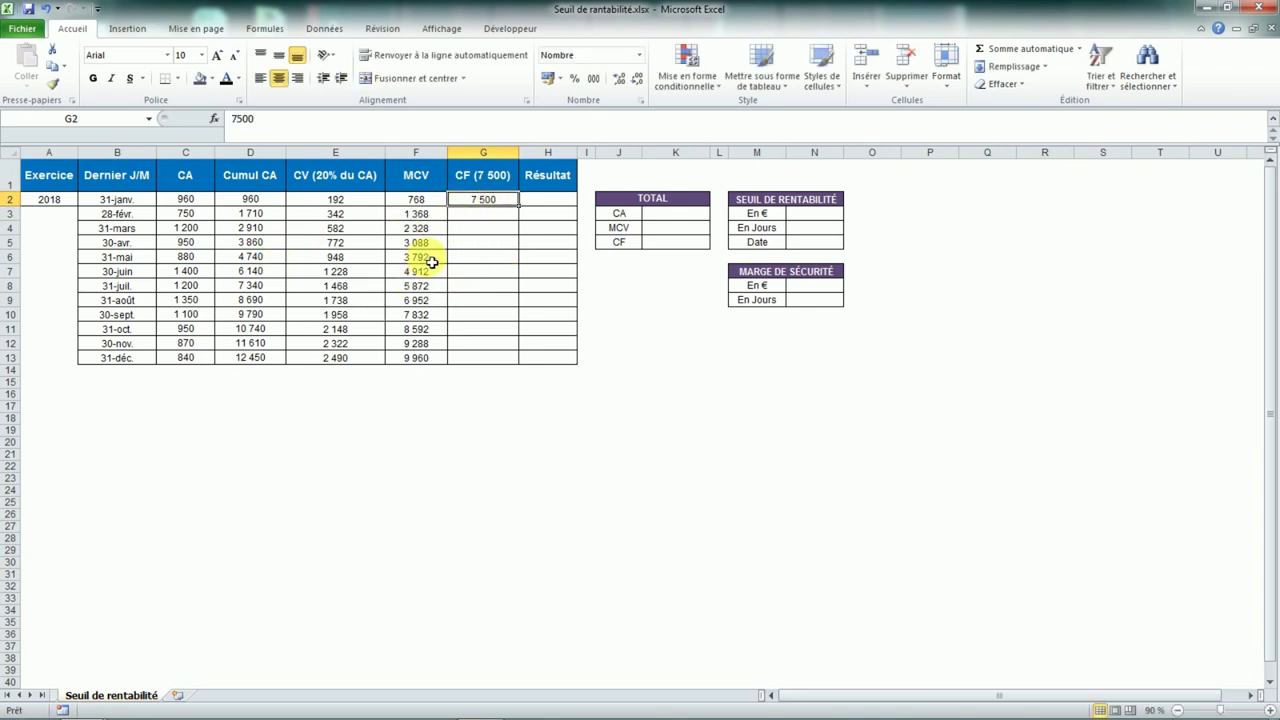
drag(524, 212, 505, 198)
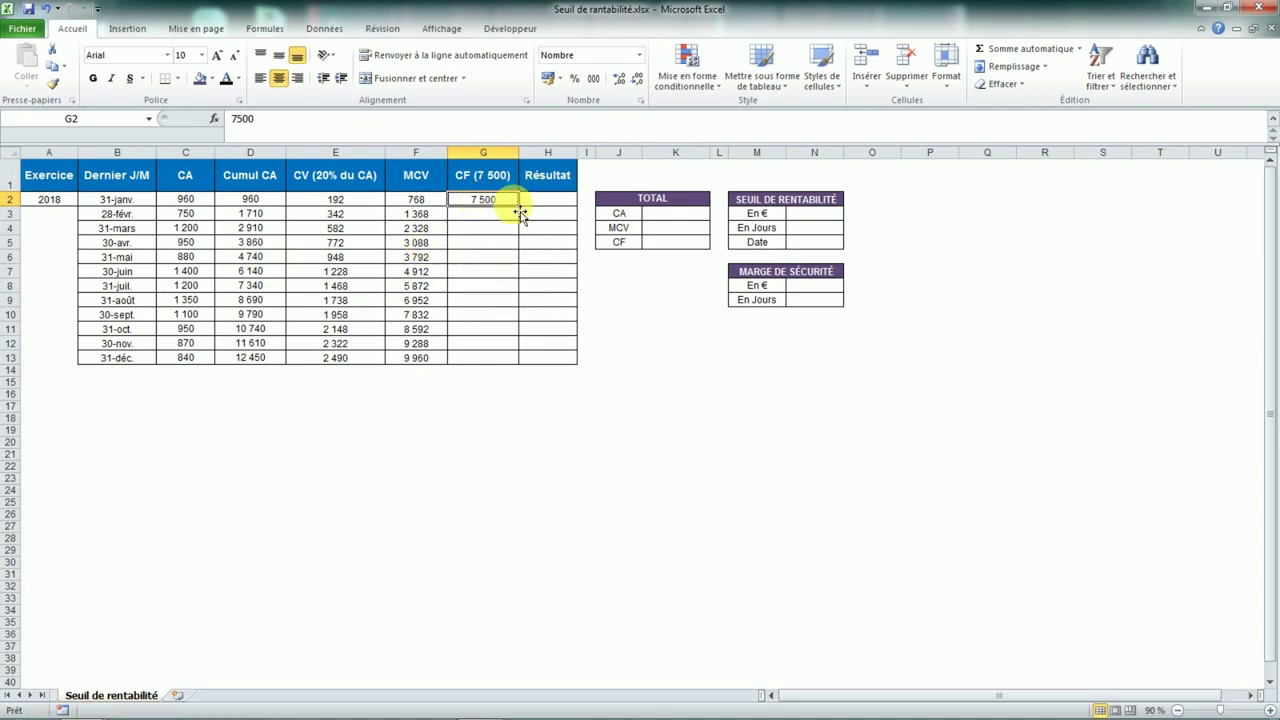
drag(524, 212, 507, 360)
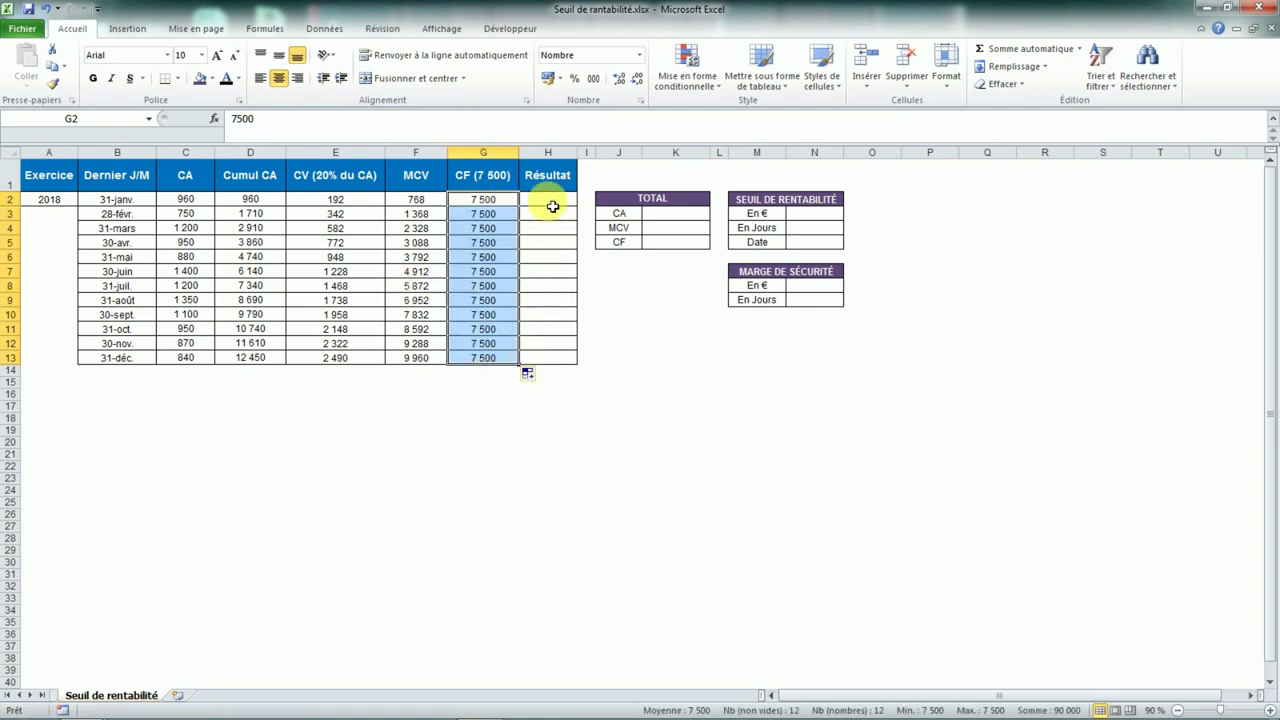
Step: Enter Résultat =F2-G2 in H2 and copy it down (-6 732 to 2 460)
click(546, 201)
text(=)
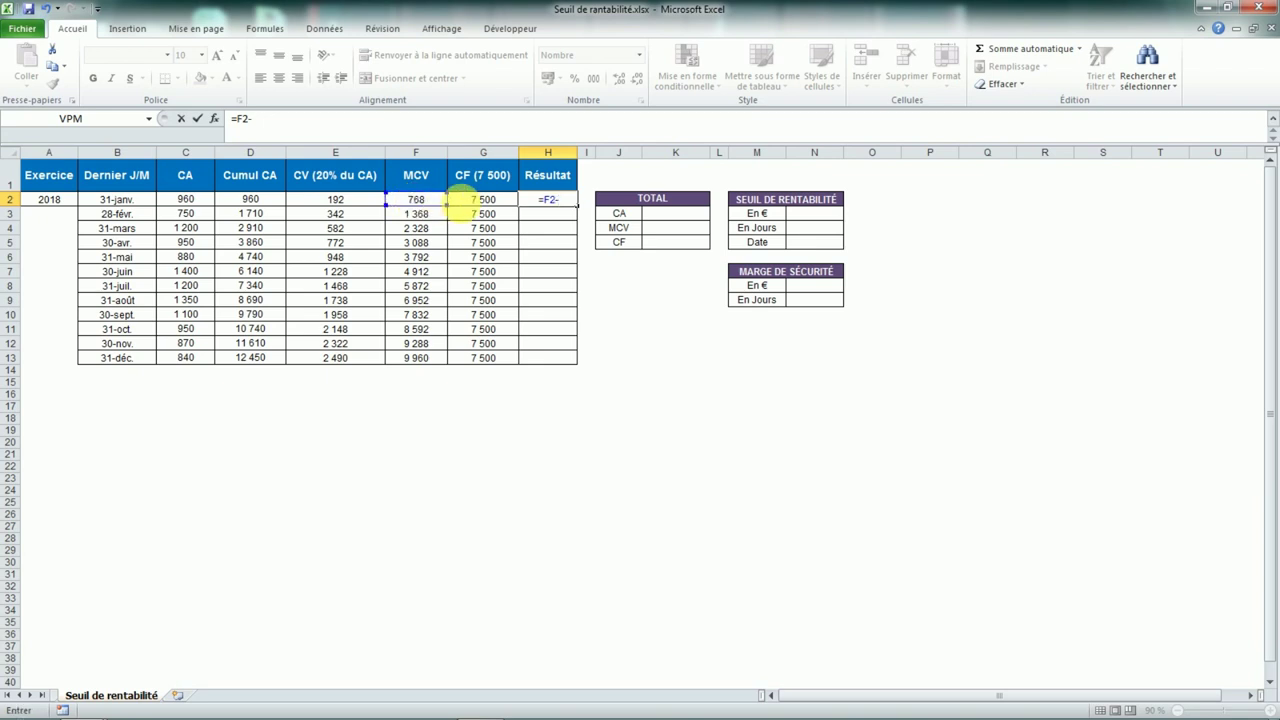
click(479, 205)
key(Return)
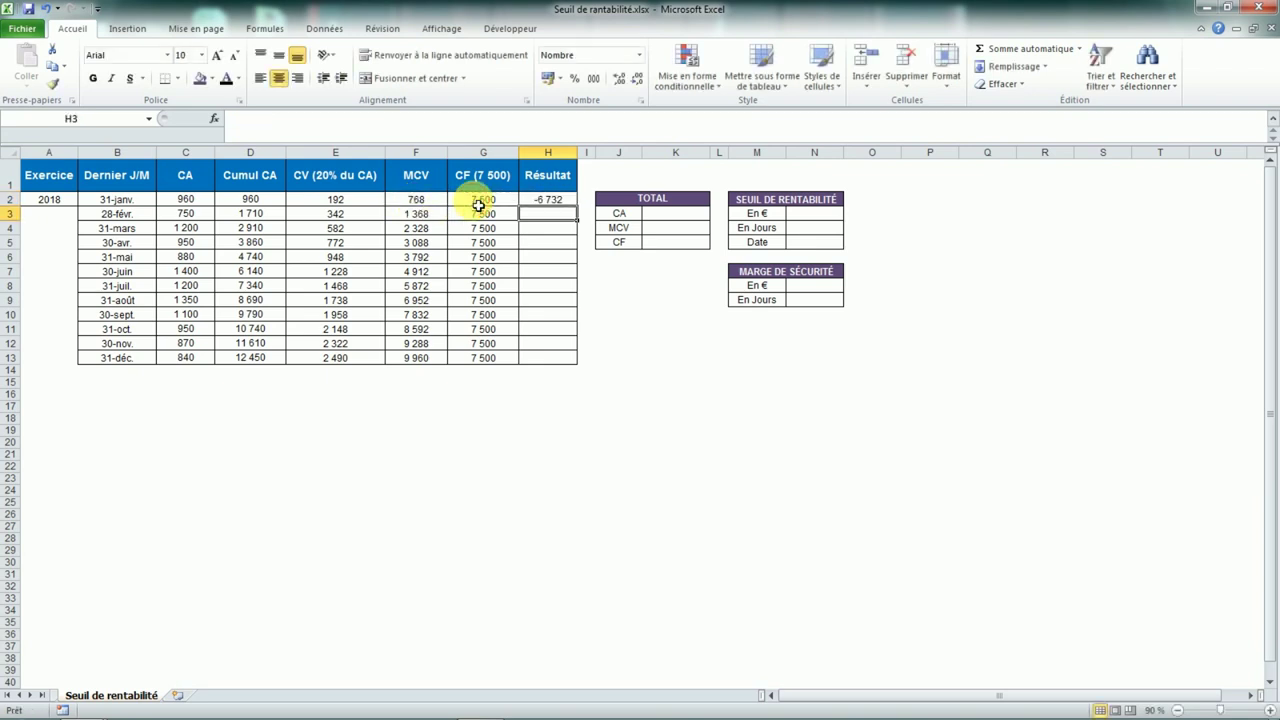
click(544, 199)
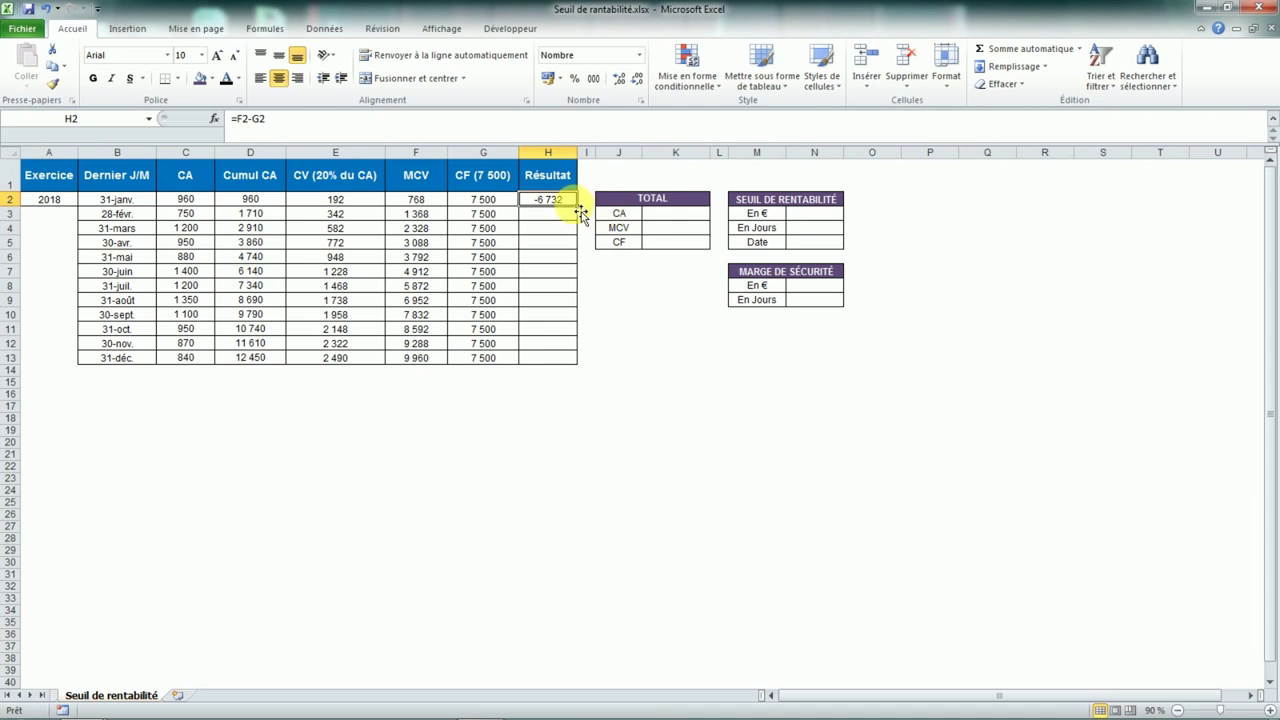
double_click(582, 210)
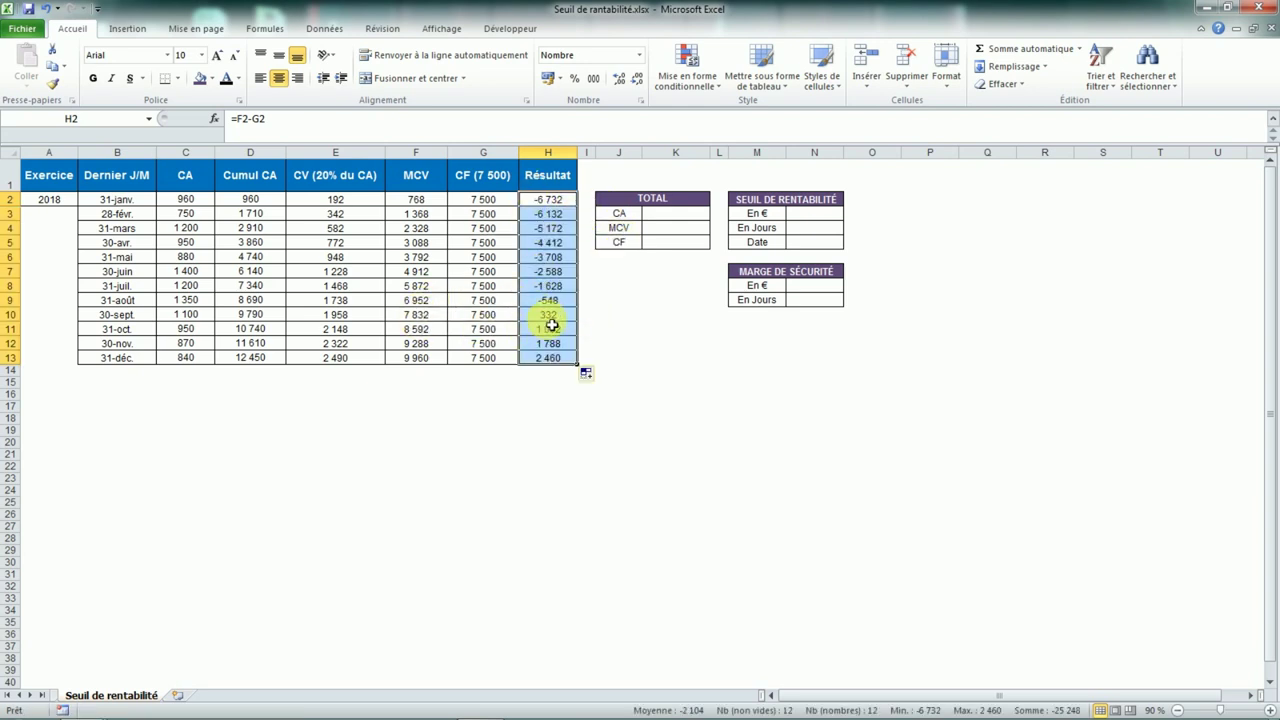
Step: Check September's MCV, CF and Résultat formulas, then select the twelve MCV figures
drag(424, 323, 546, 327)
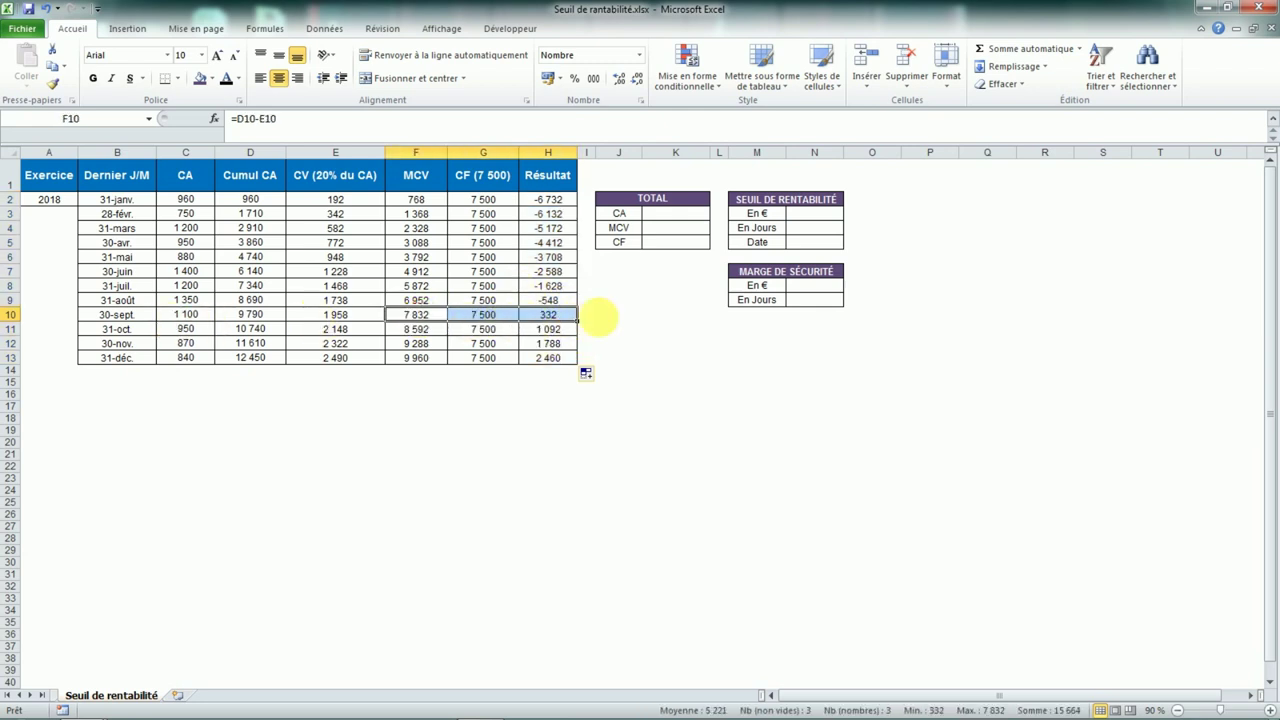
click(417, 314)
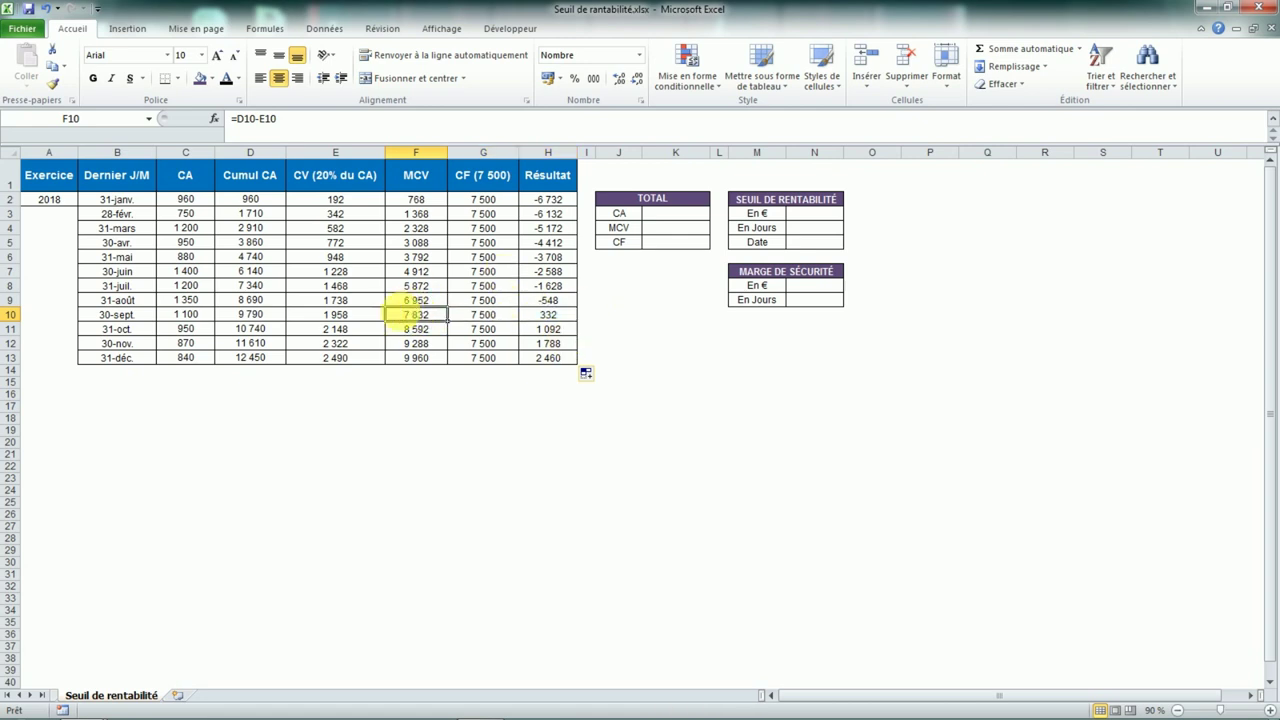
click(502, 317)
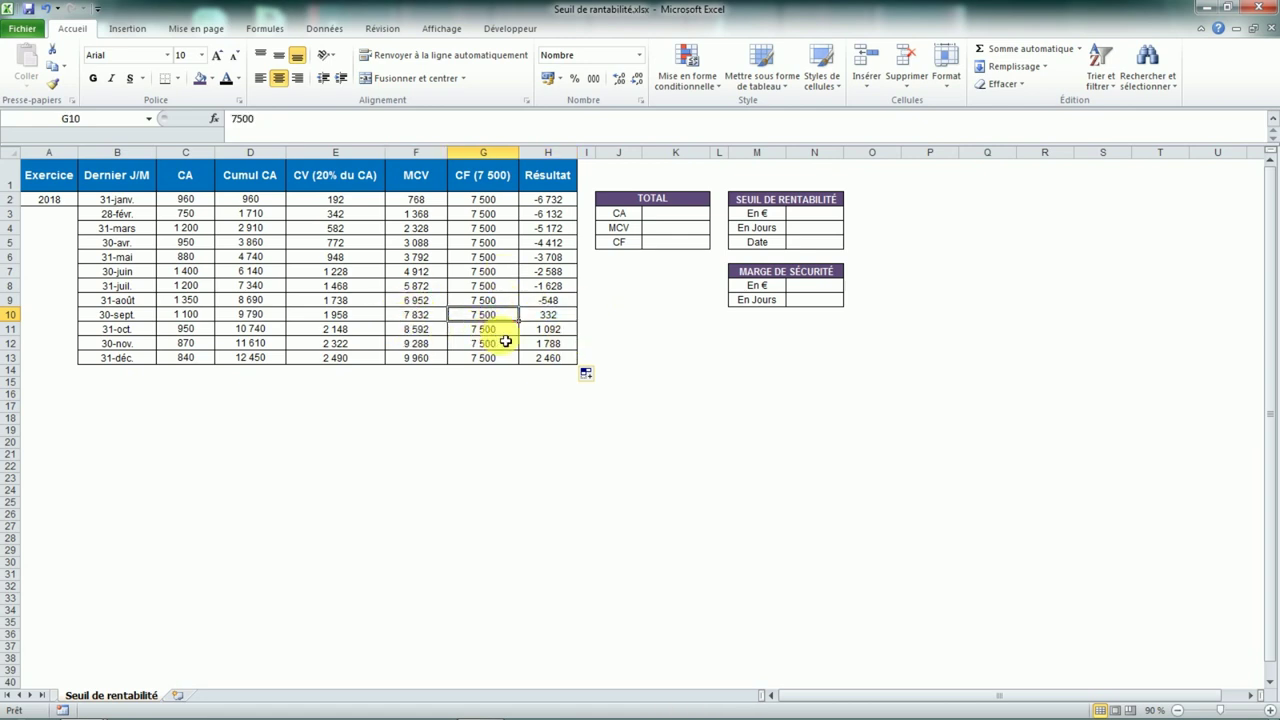
drag(416, 199, 416, 361)
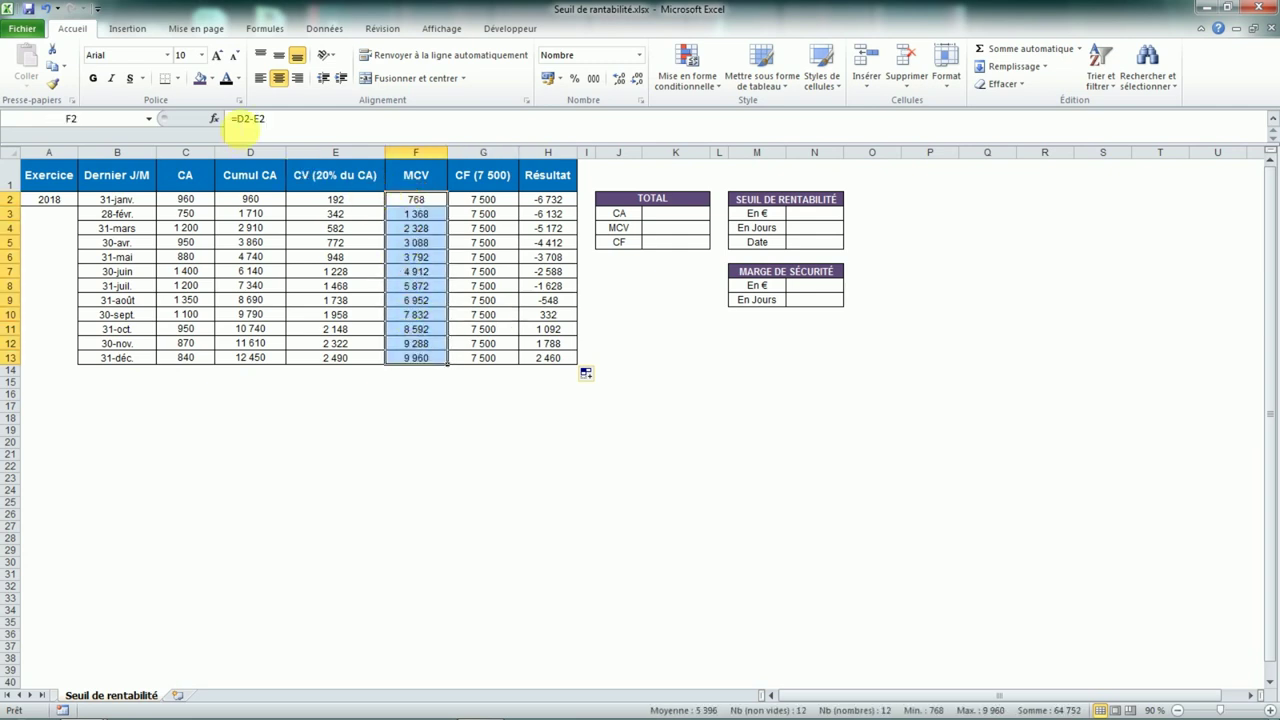
Step: Apply green font to MCV figures F2:F13 and red font to the 7 500 CF amounts
click(239, 80)
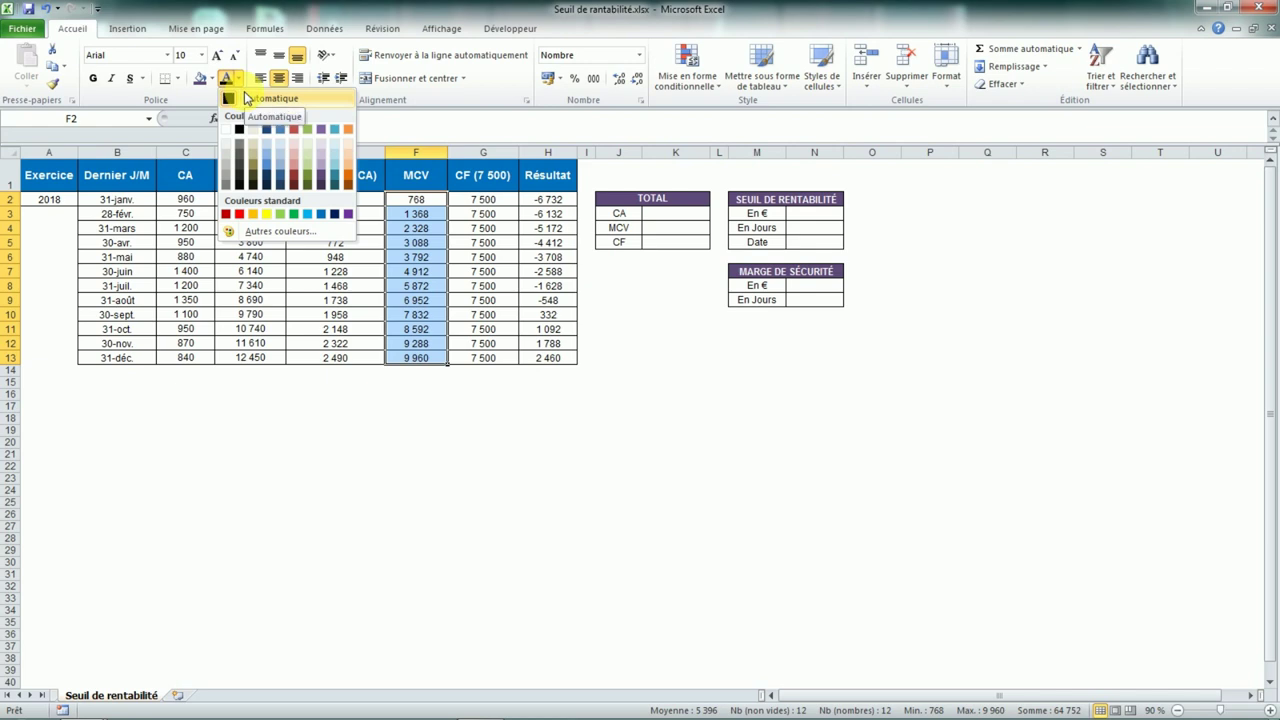
click(298, 218)
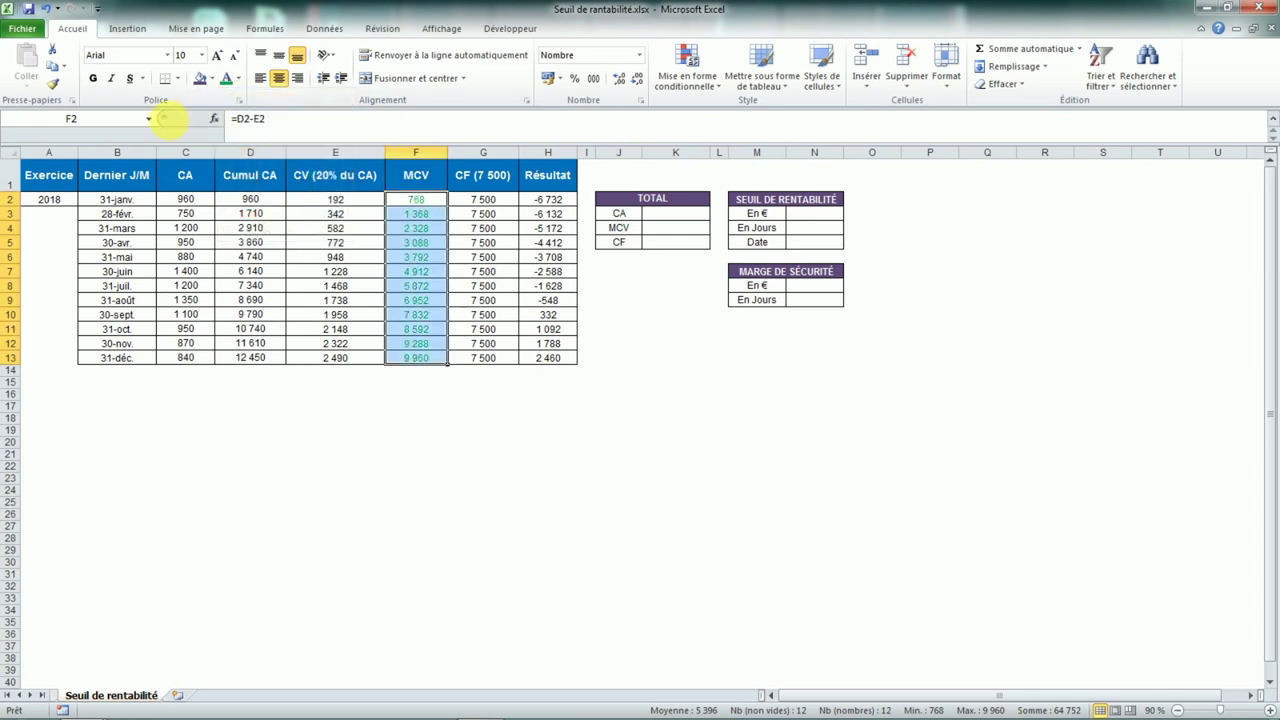
drag(476, 207, 470, 357)
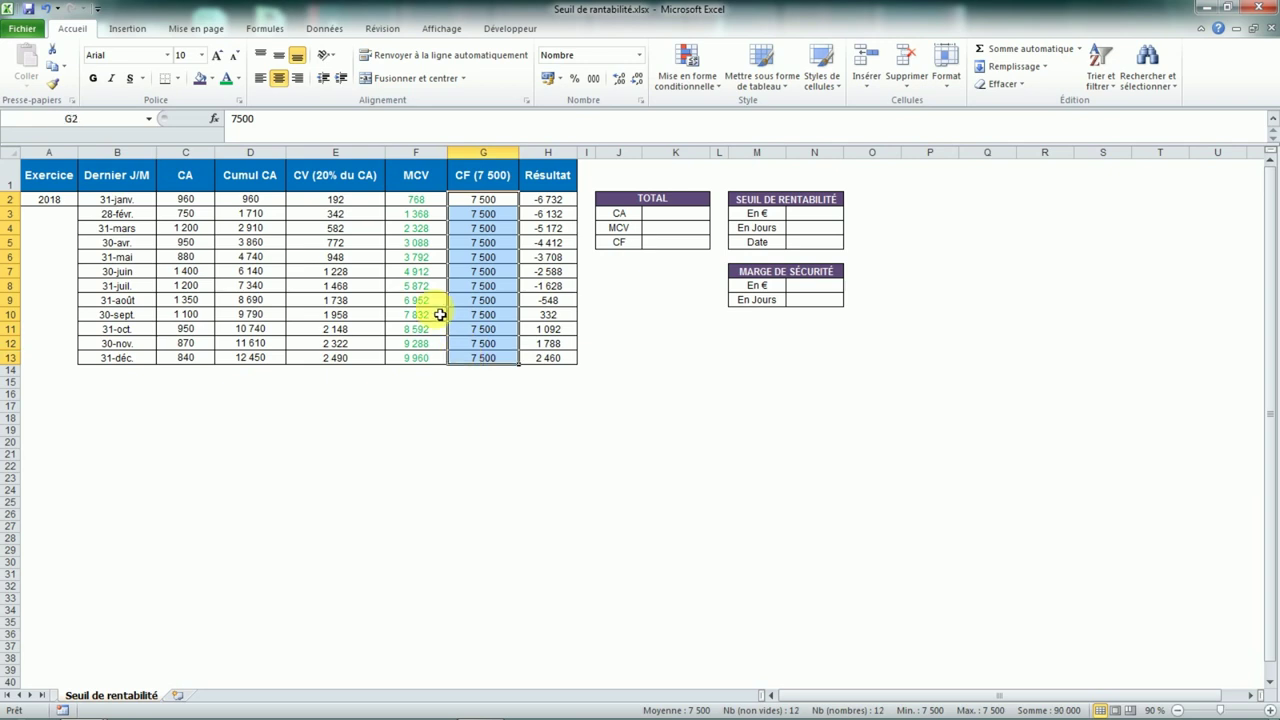
click(238, 78)
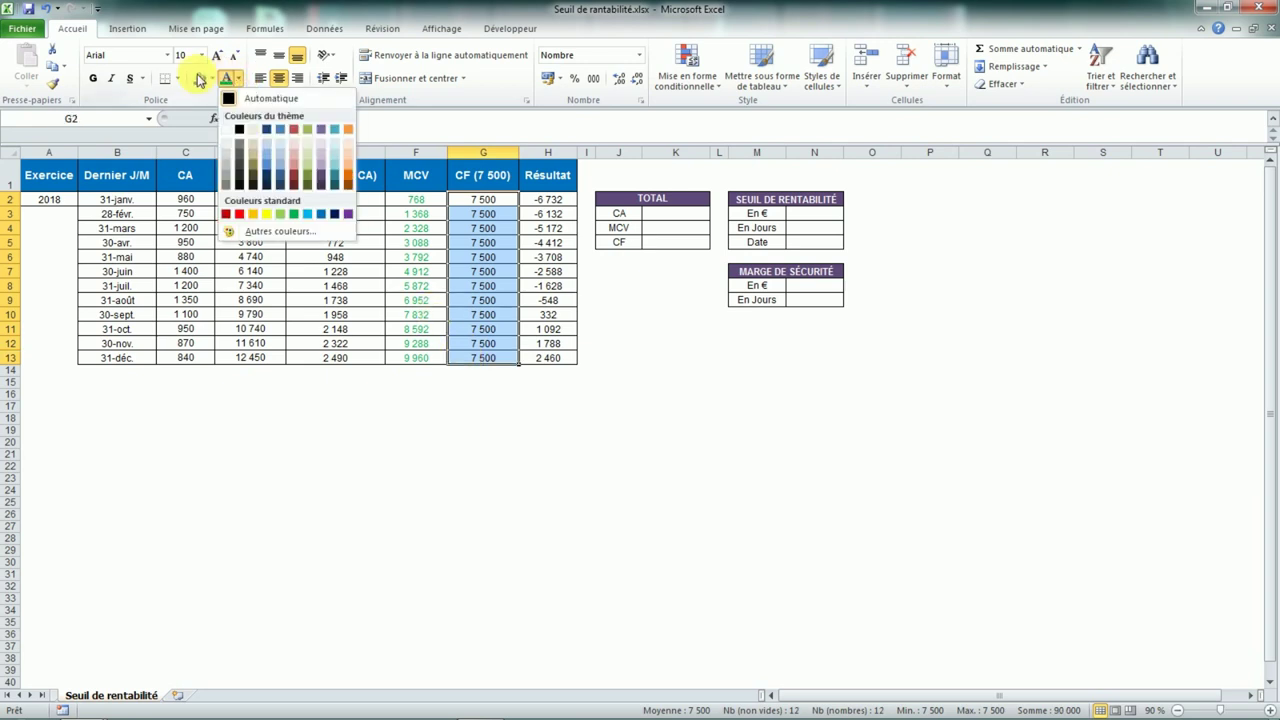
click(241, 216)
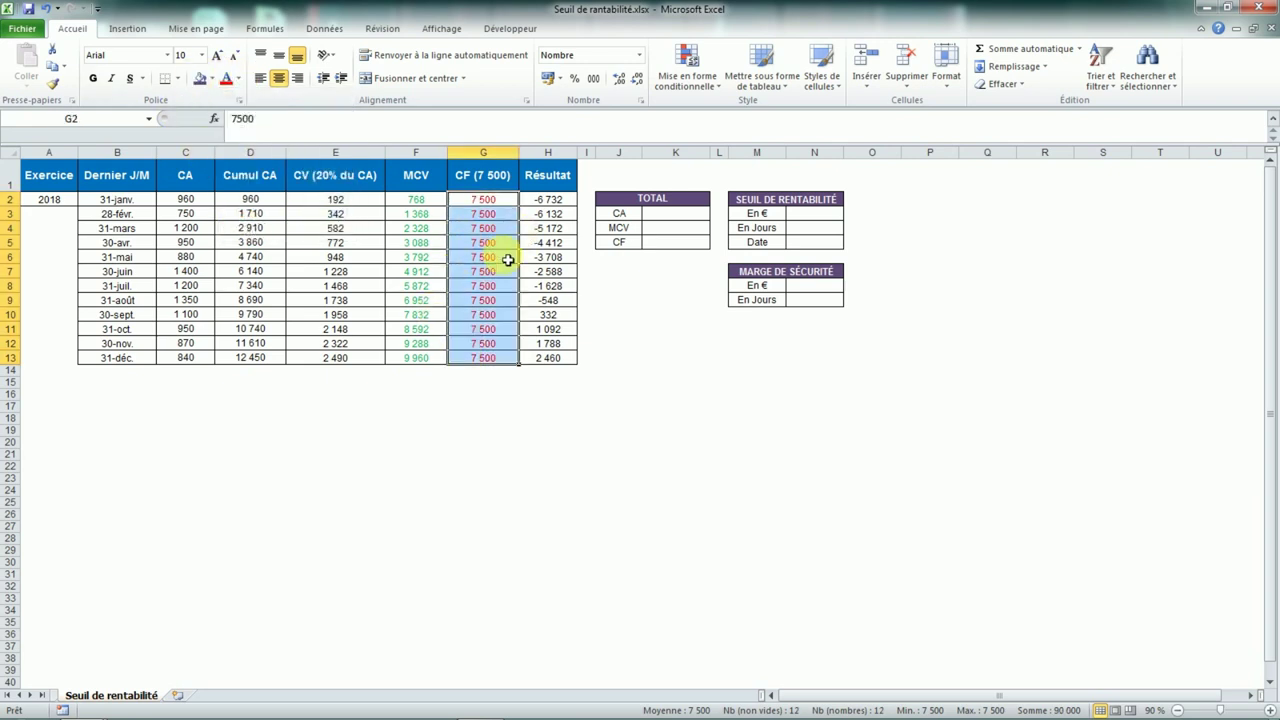
drag(551, 200, 563, 357)
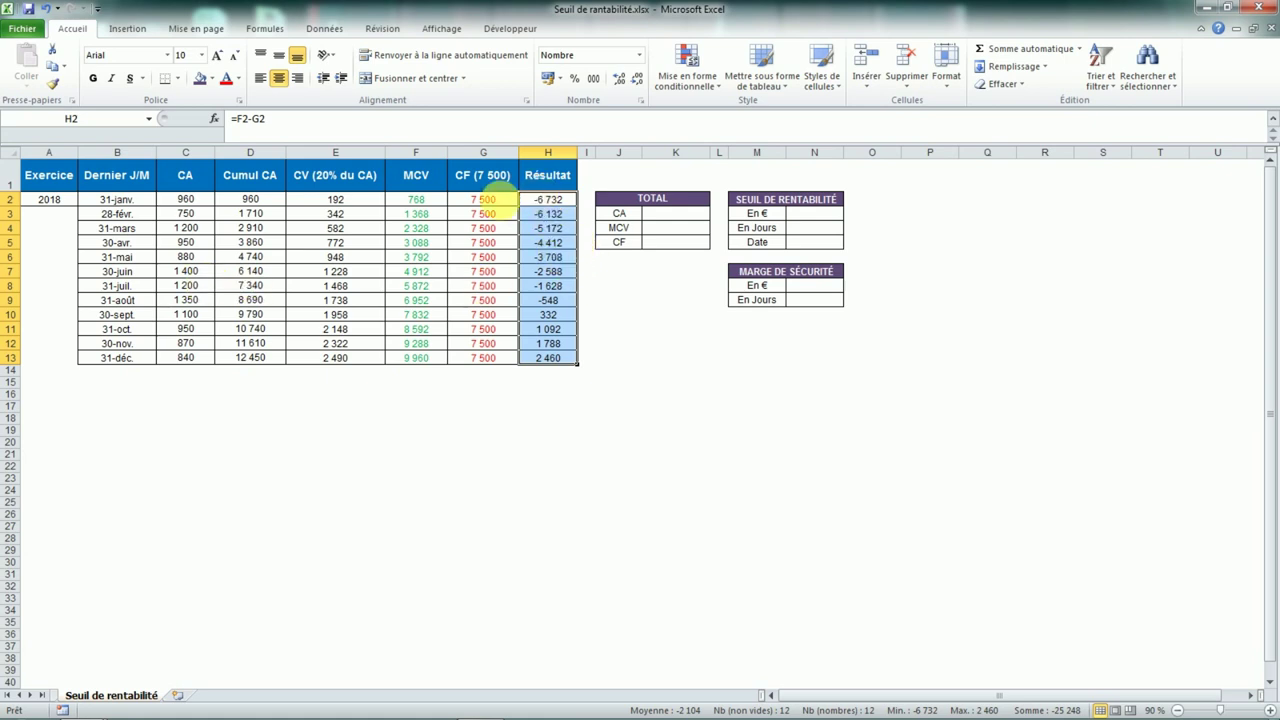
Step: Add a conditional rule formatting Résultat values greater than or equal to 0 in bold green
click(697, 95)
click(716, 285)
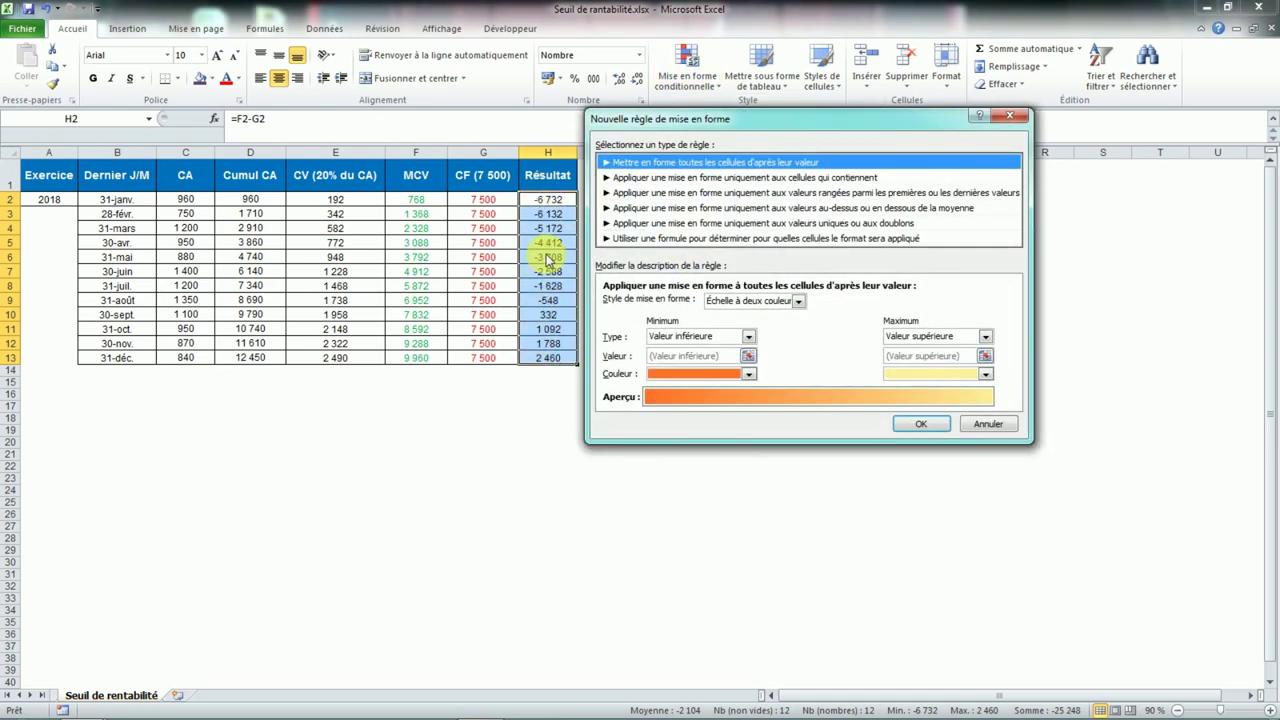
click(690, 177)
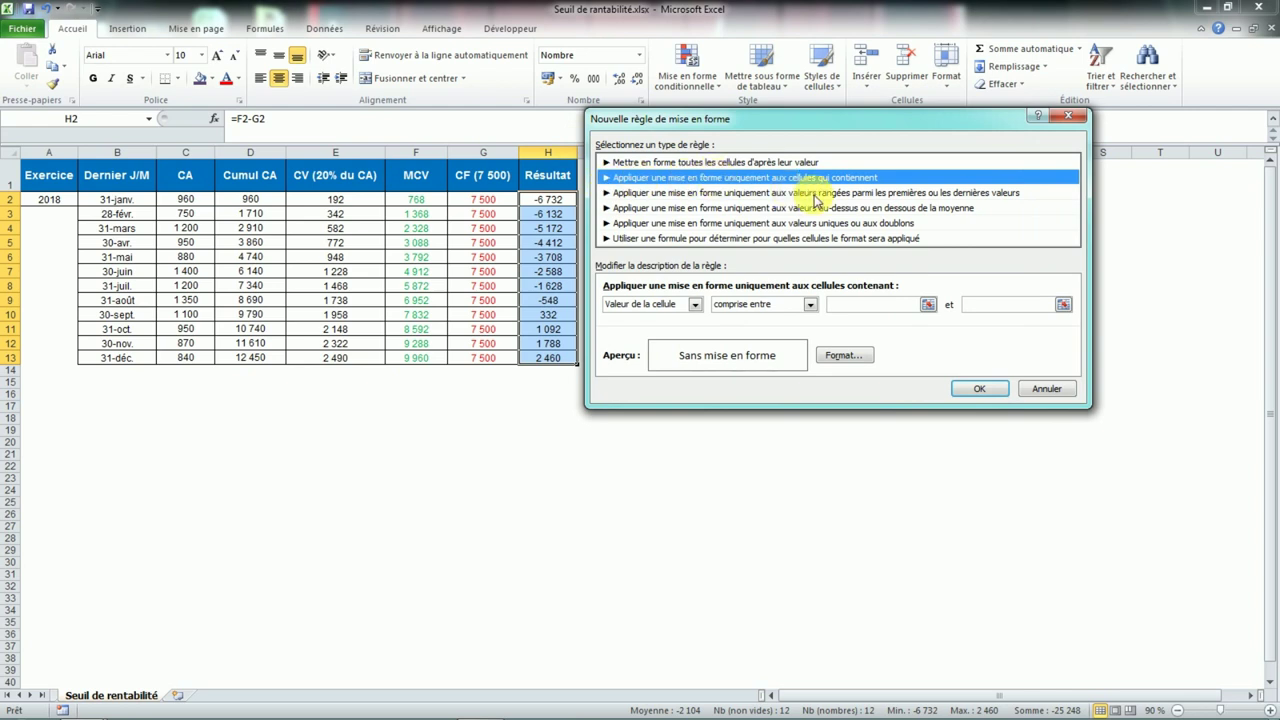
click(748, 306)
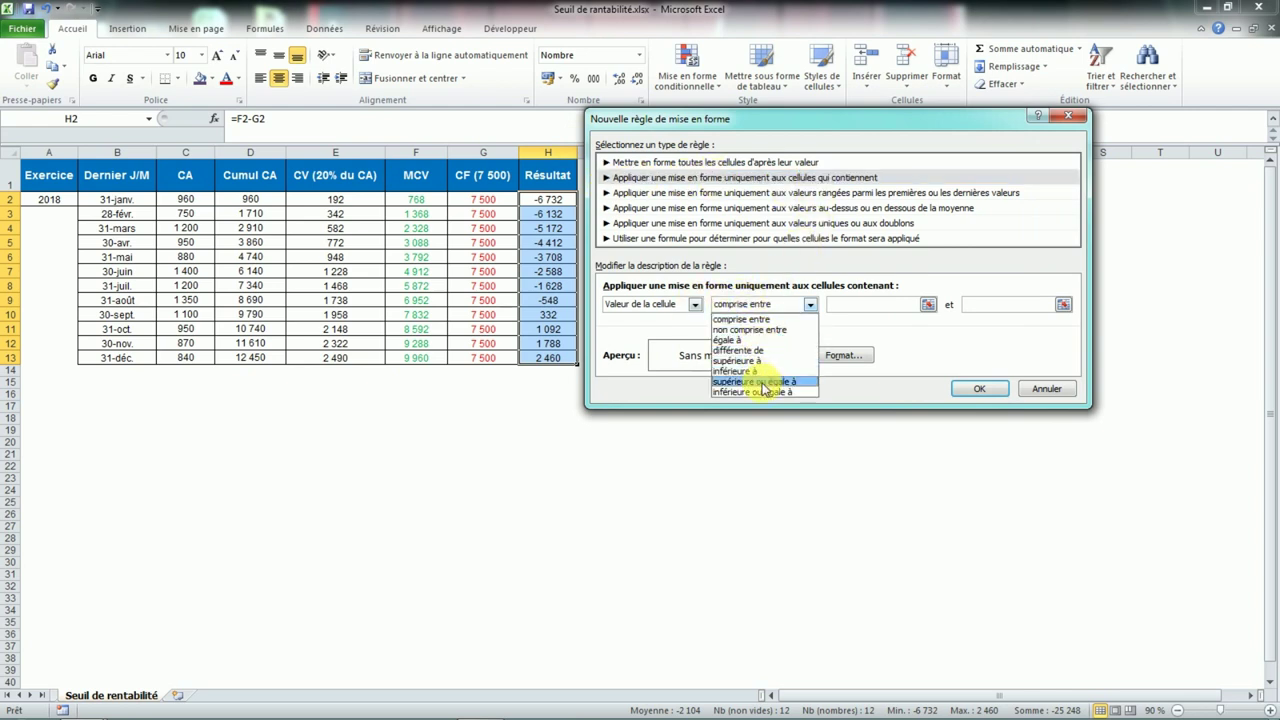
click(763, 388)
click(840, 306)
text(0)
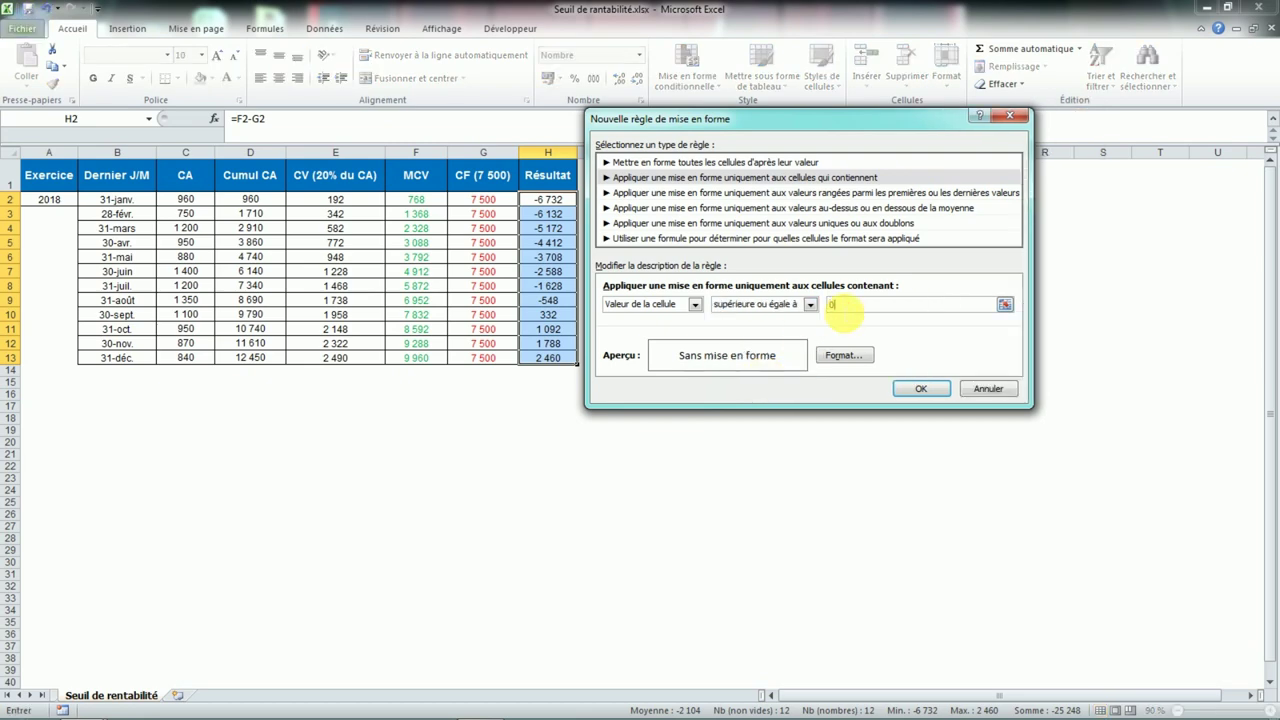
click(843, 355)
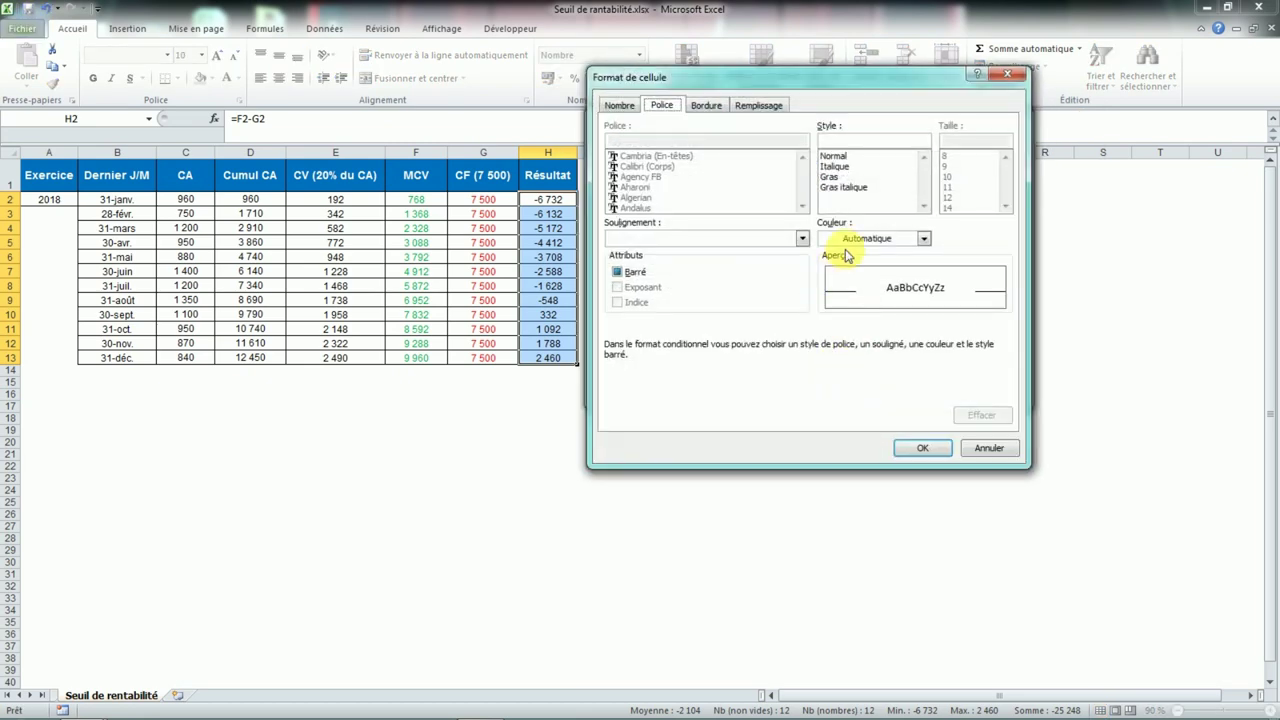
click(848, 238)
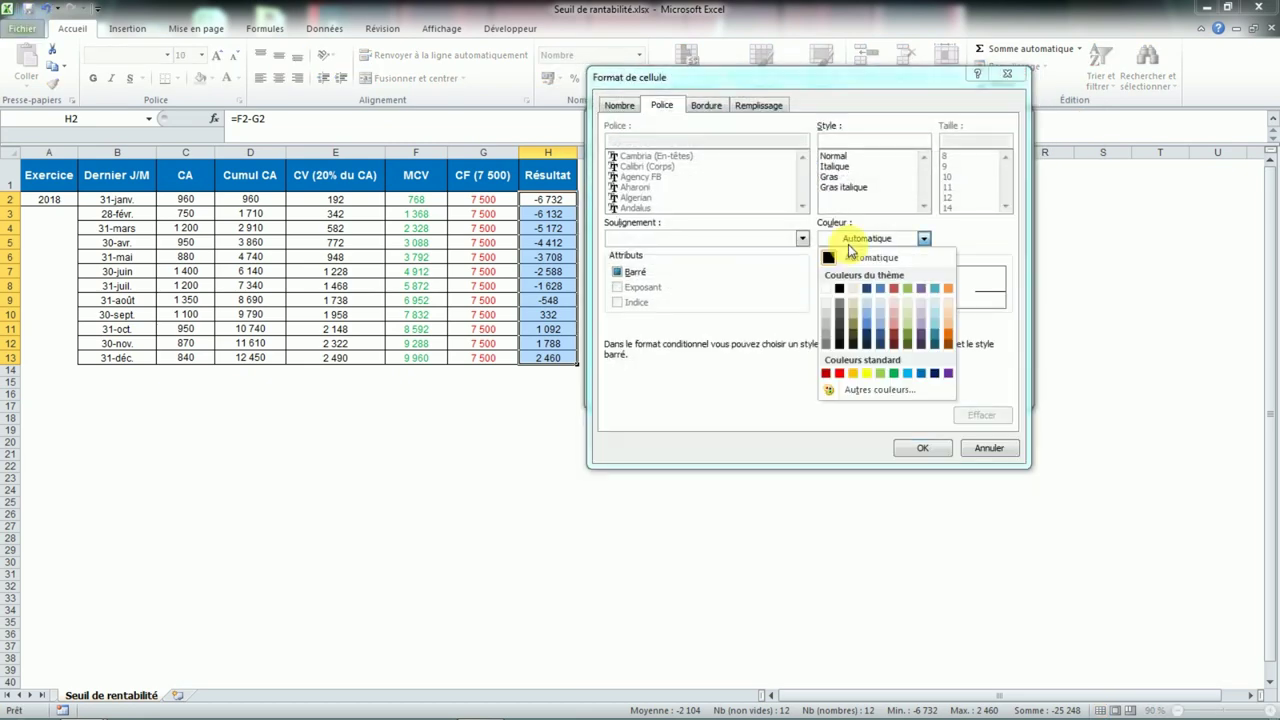
click(891, 372)
click(830, 177)
click(922, 447)
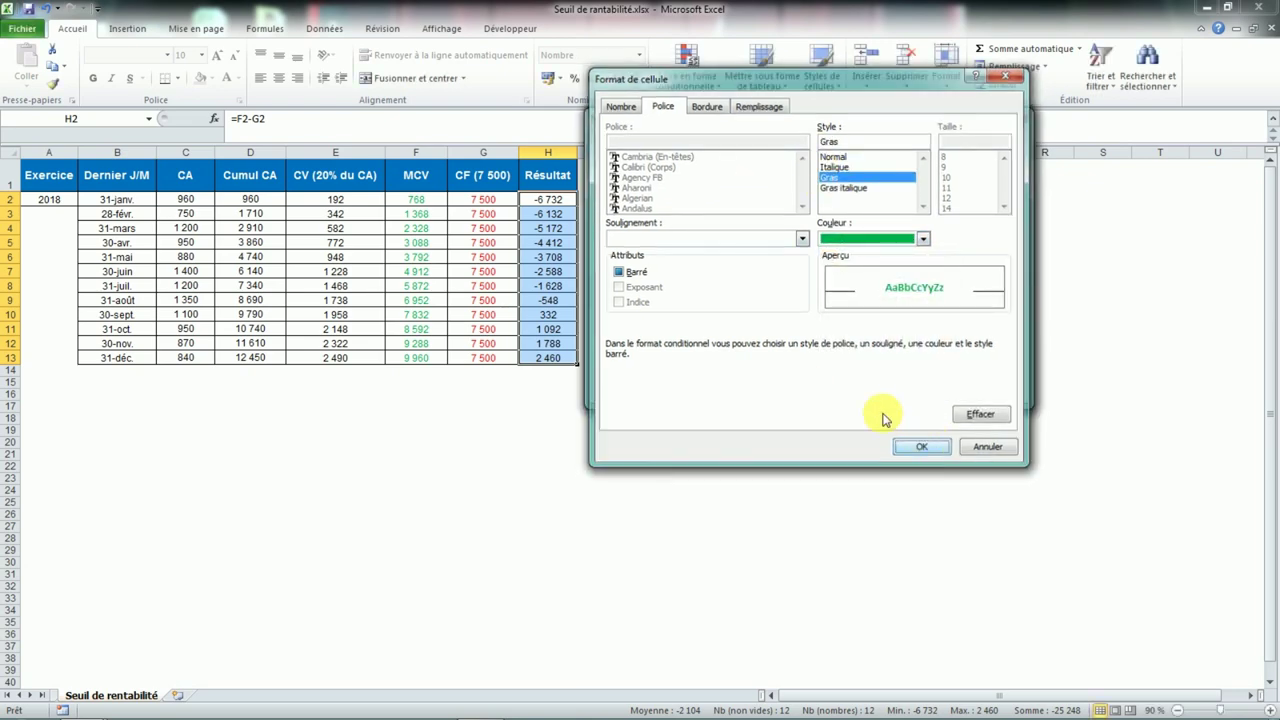
click(918, 386)
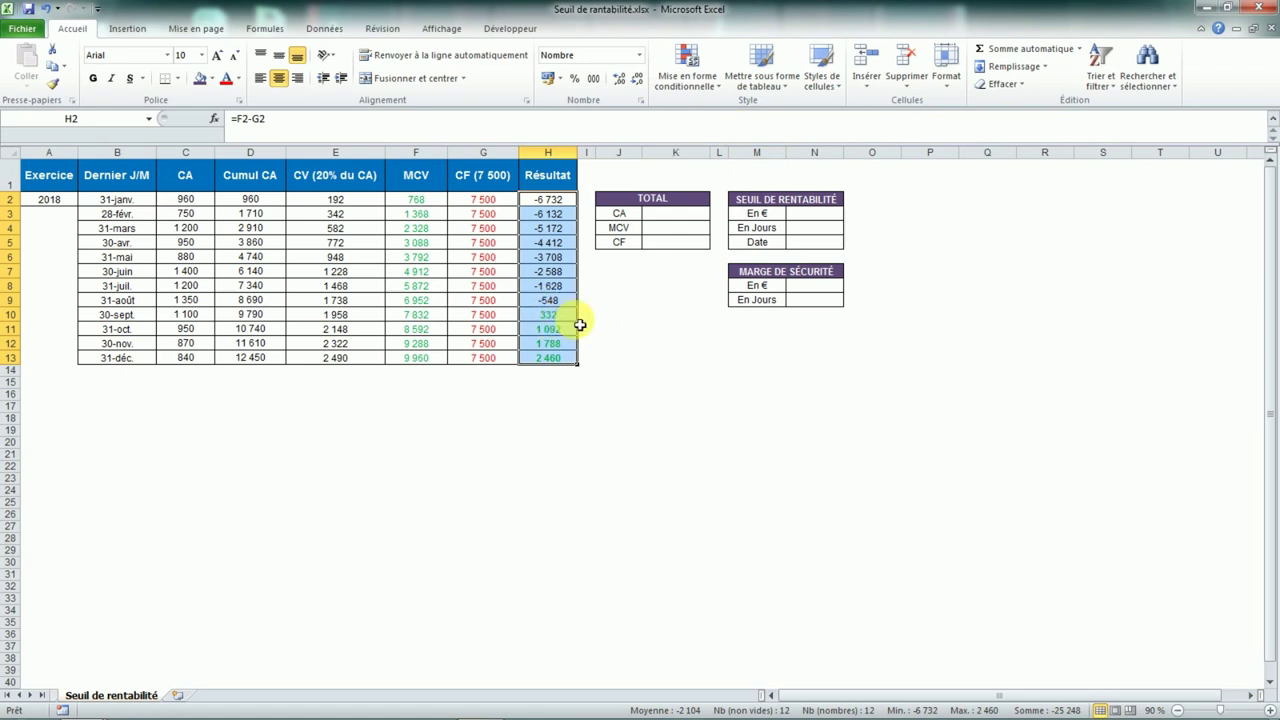
click(707, 92)
Step: Add a second conditional rule formatting Résultat values less than 0 in bold red
click(692, 284)
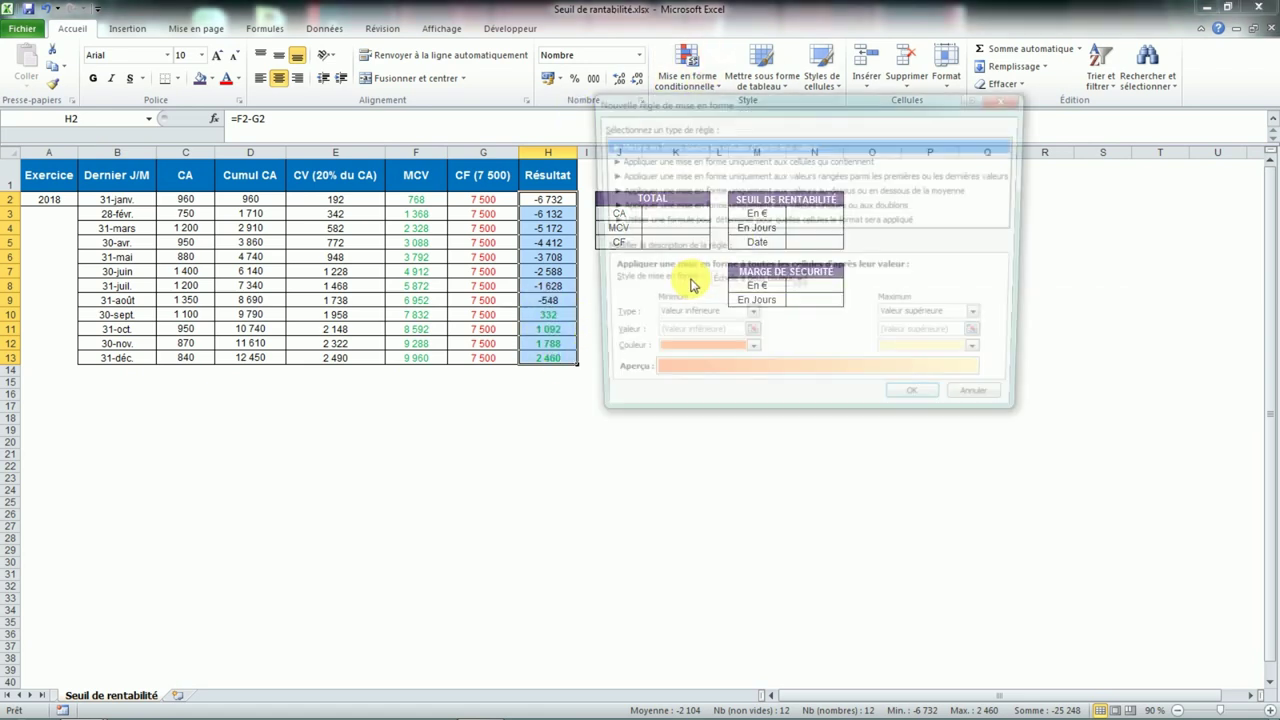
click(703, 161)
click(762, 287)
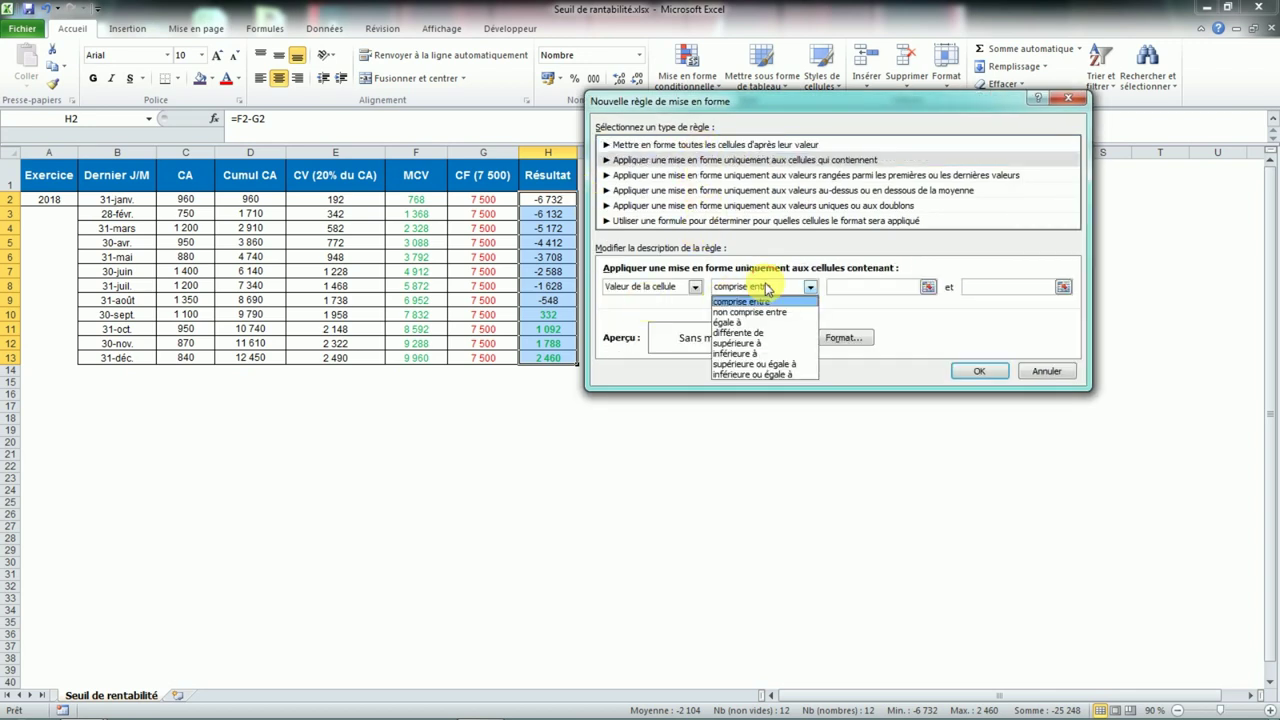
click(757, 354)
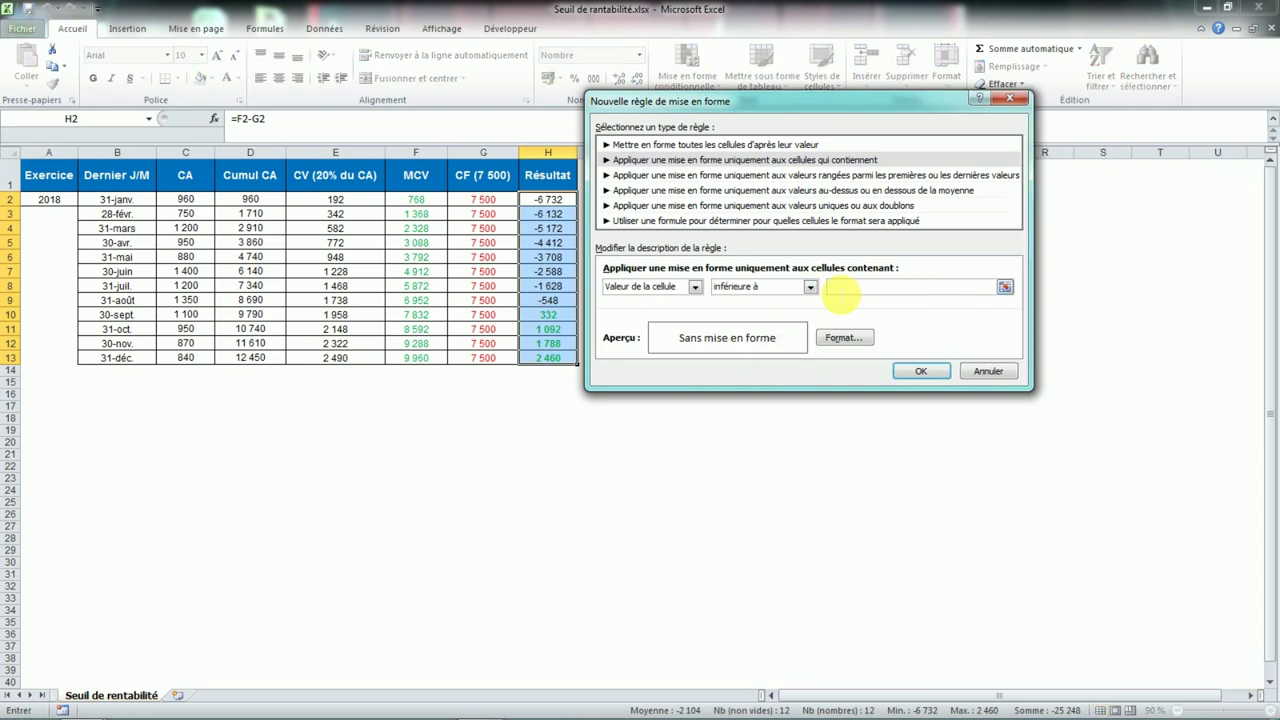
click(840, 289)
text(0)
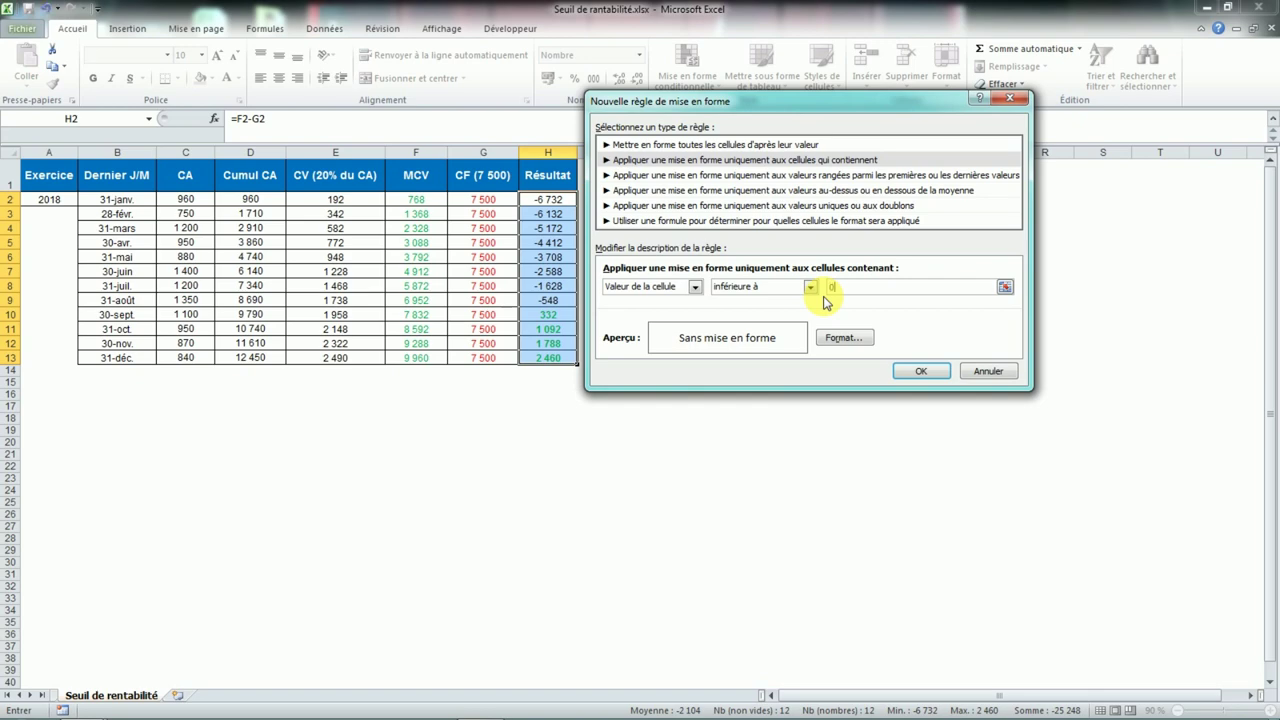
click(843, 338)
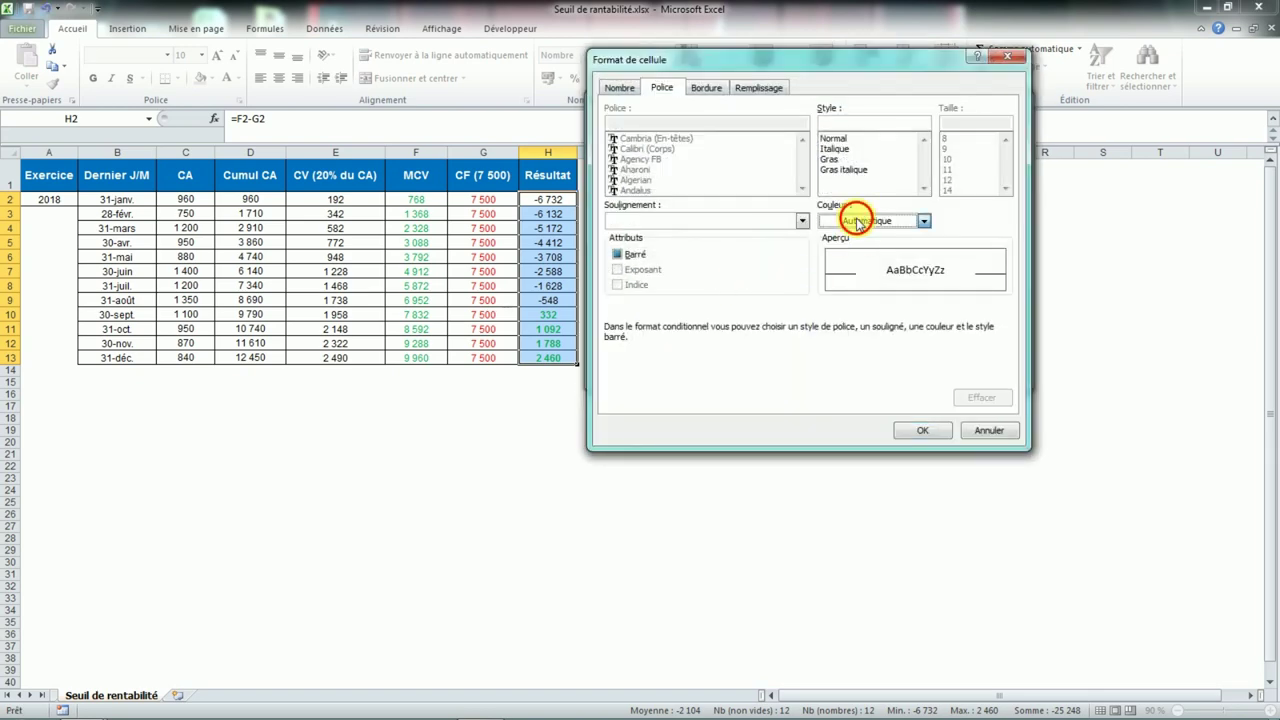
click(857, 222)
click(846, 361)
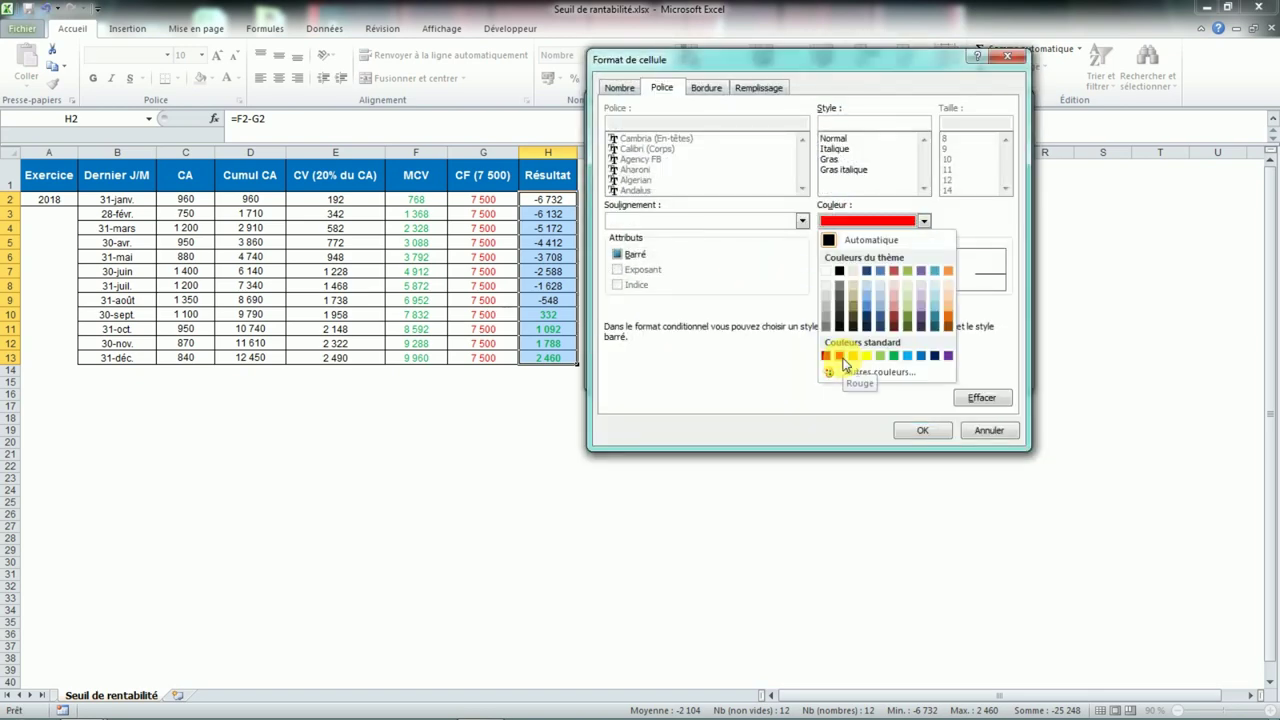
click(855, 160)
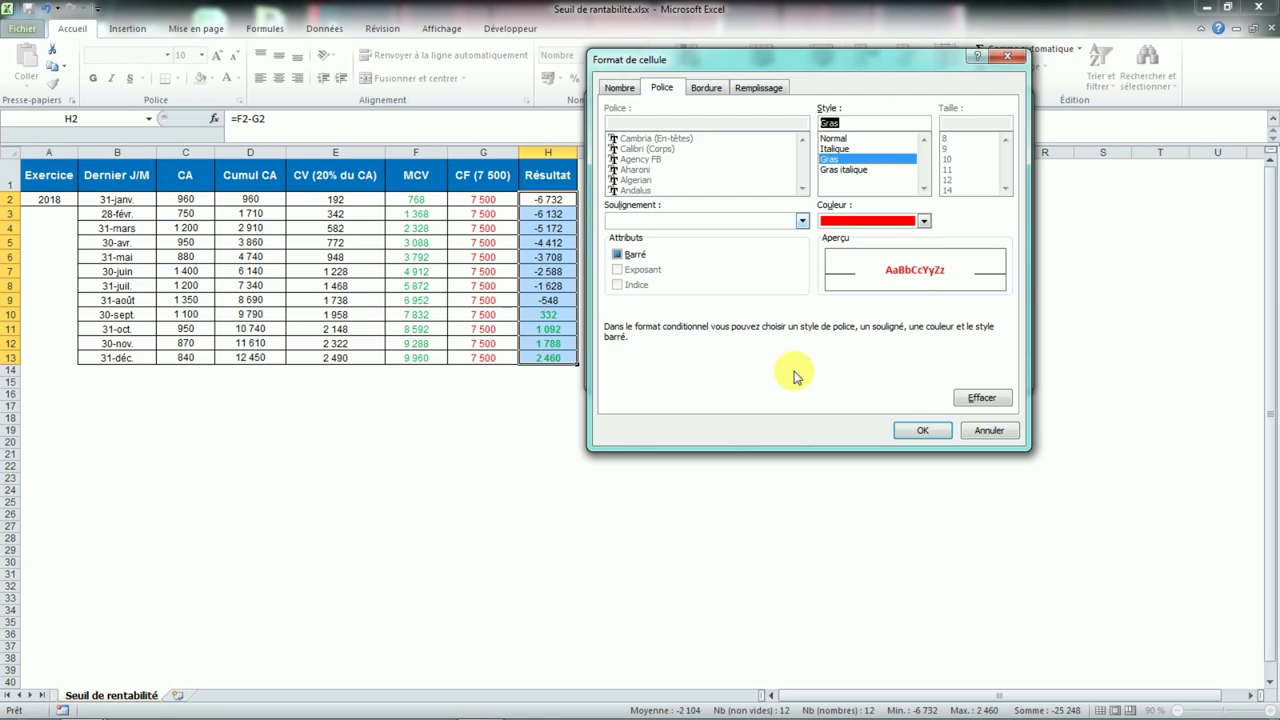
click(908, 428)
click(914, 372)
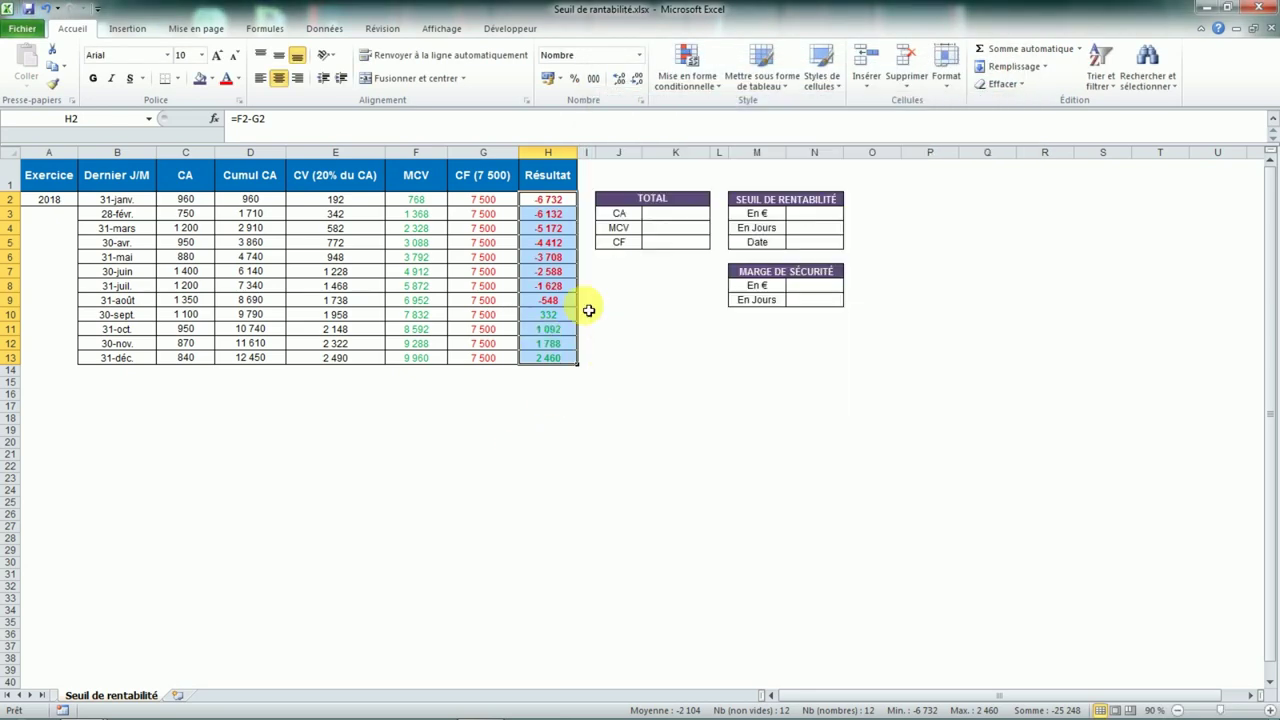
click(185, 271)
key(Up)
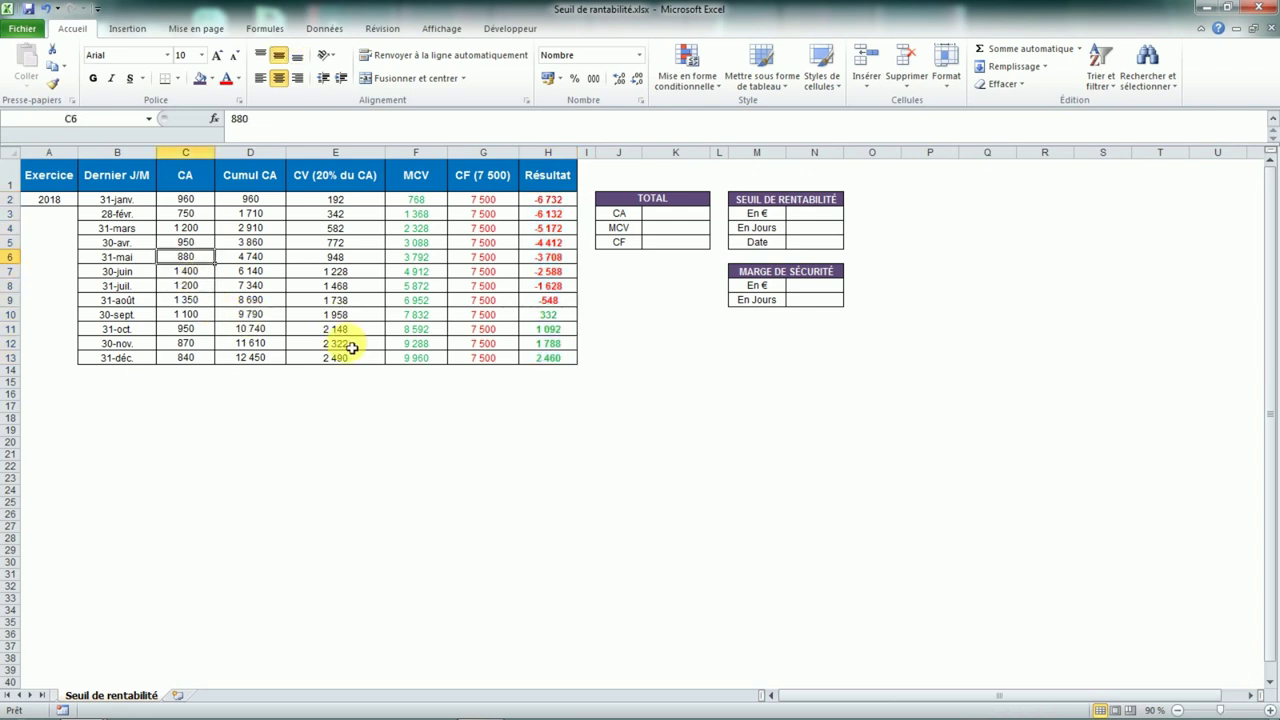
text(2000)
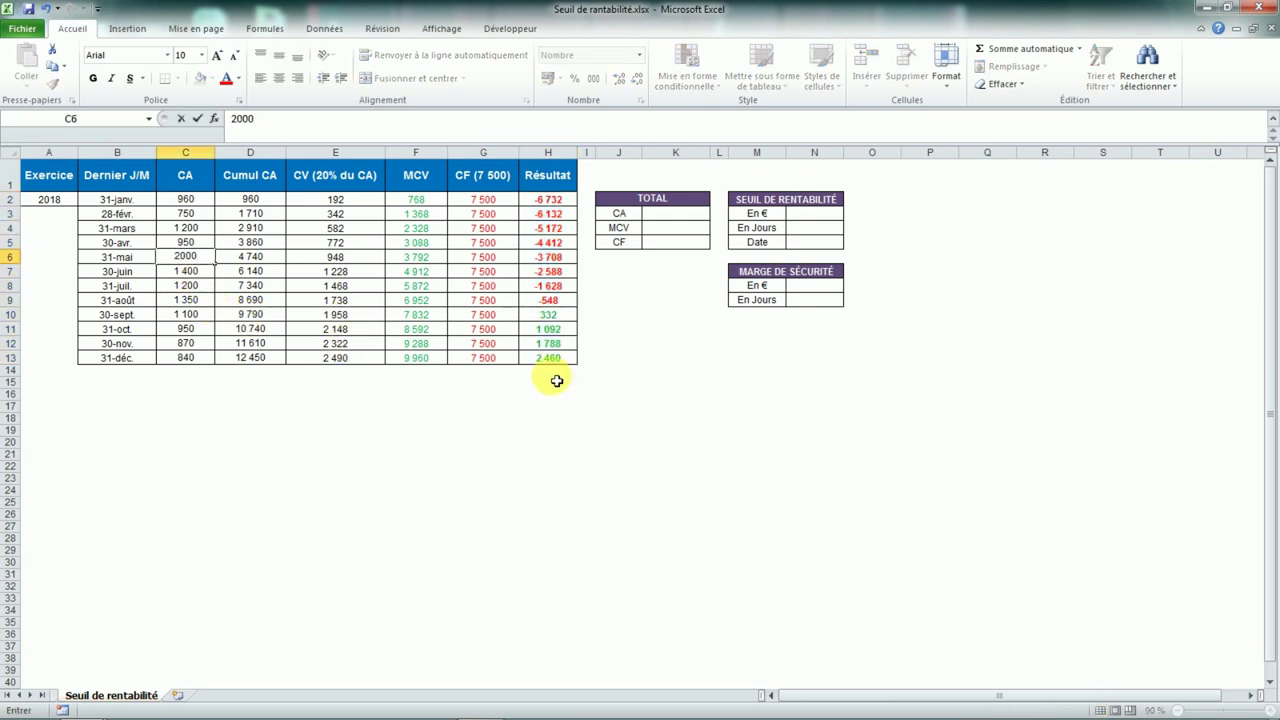
key(Return)
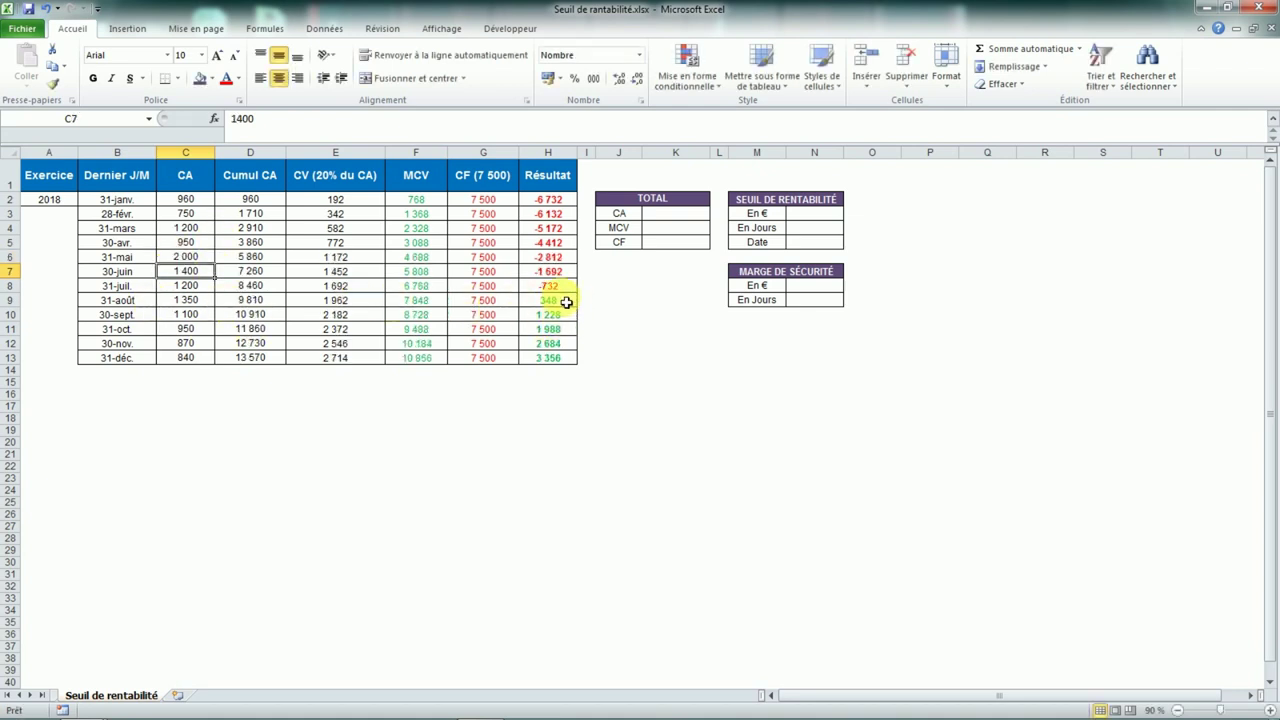
key(ctrl+z)
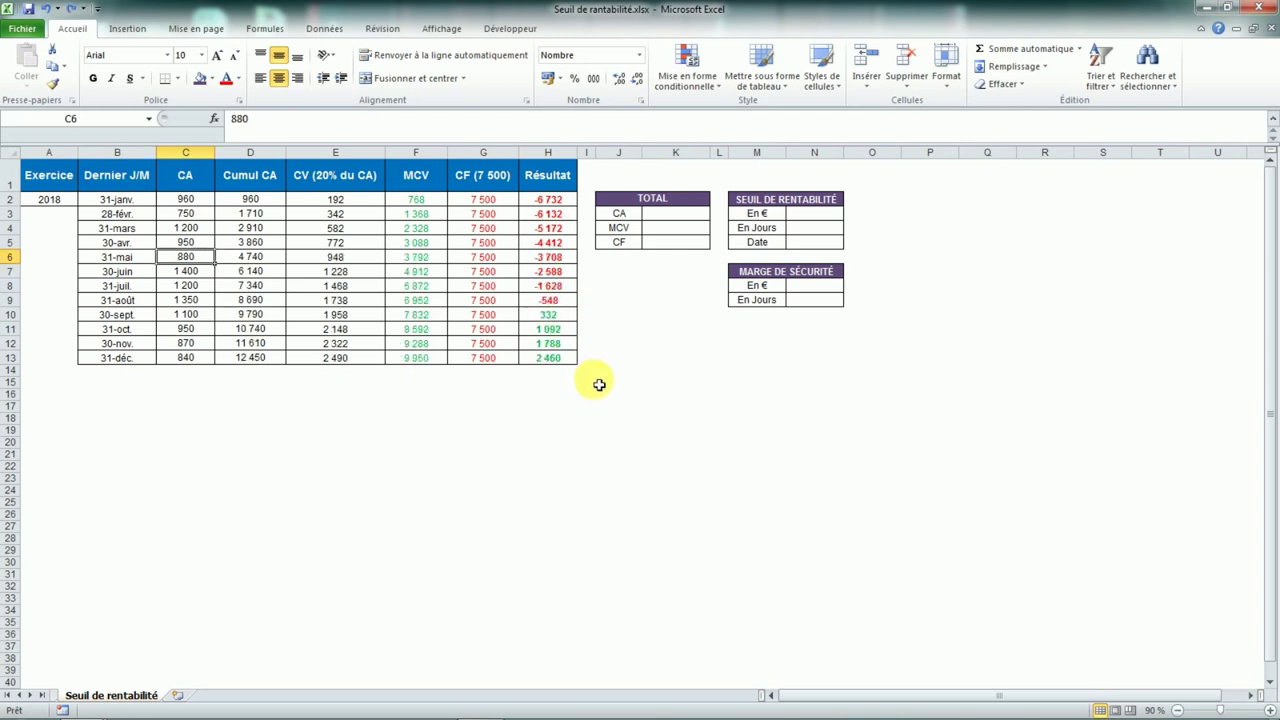
click(672, 214)
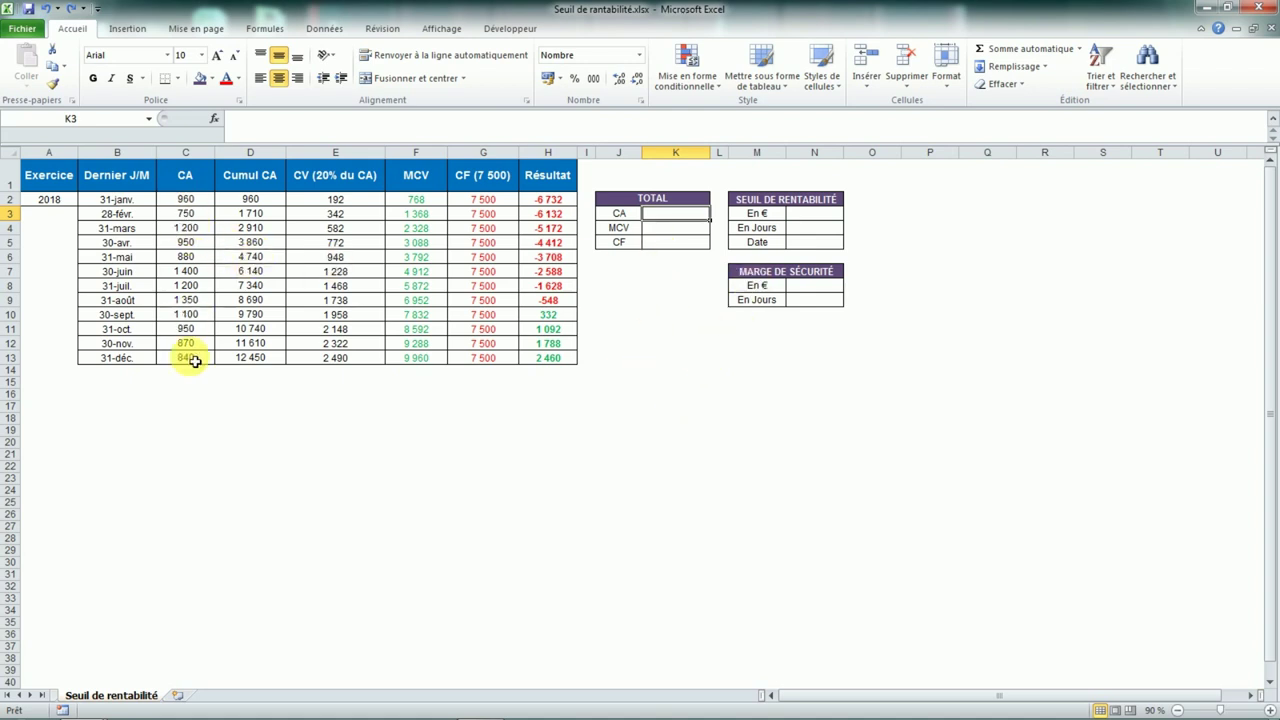
Step: Link the TOTAL cells to December: K3 =D13 (12 450), K4 =F13 (9 960), K5 =G13 (7 500)
text(=)
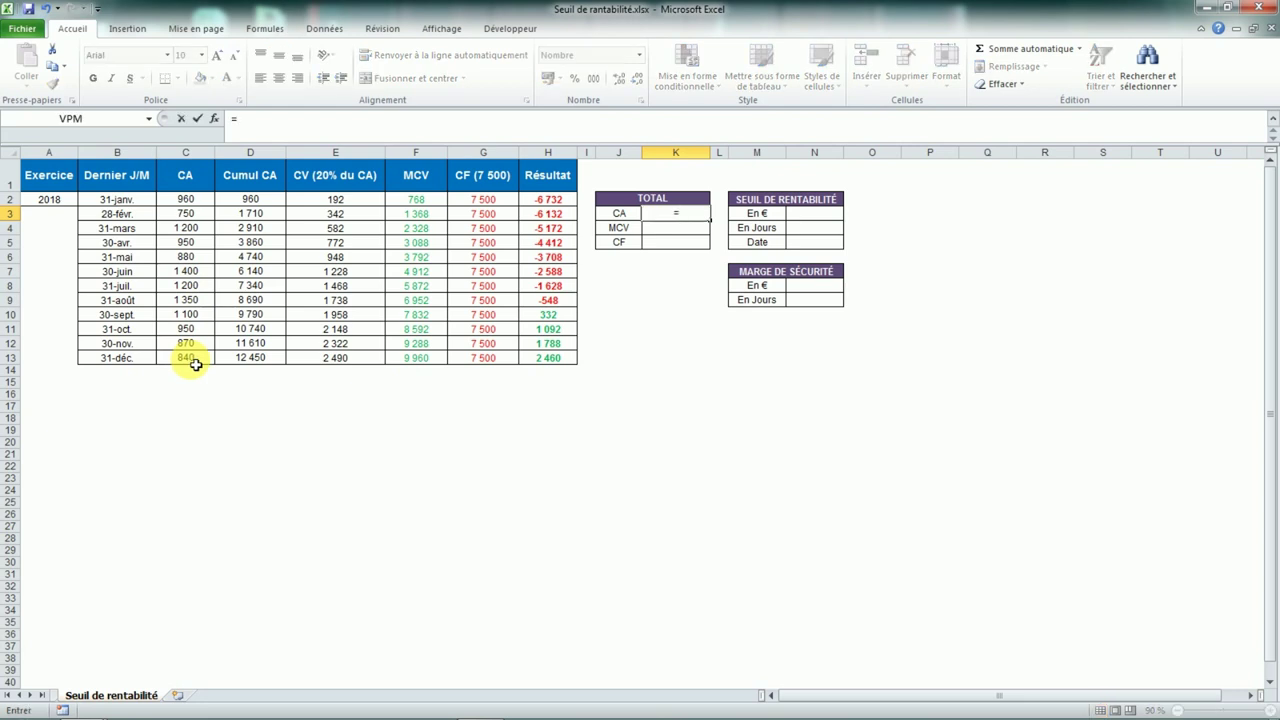
click(246, 364)
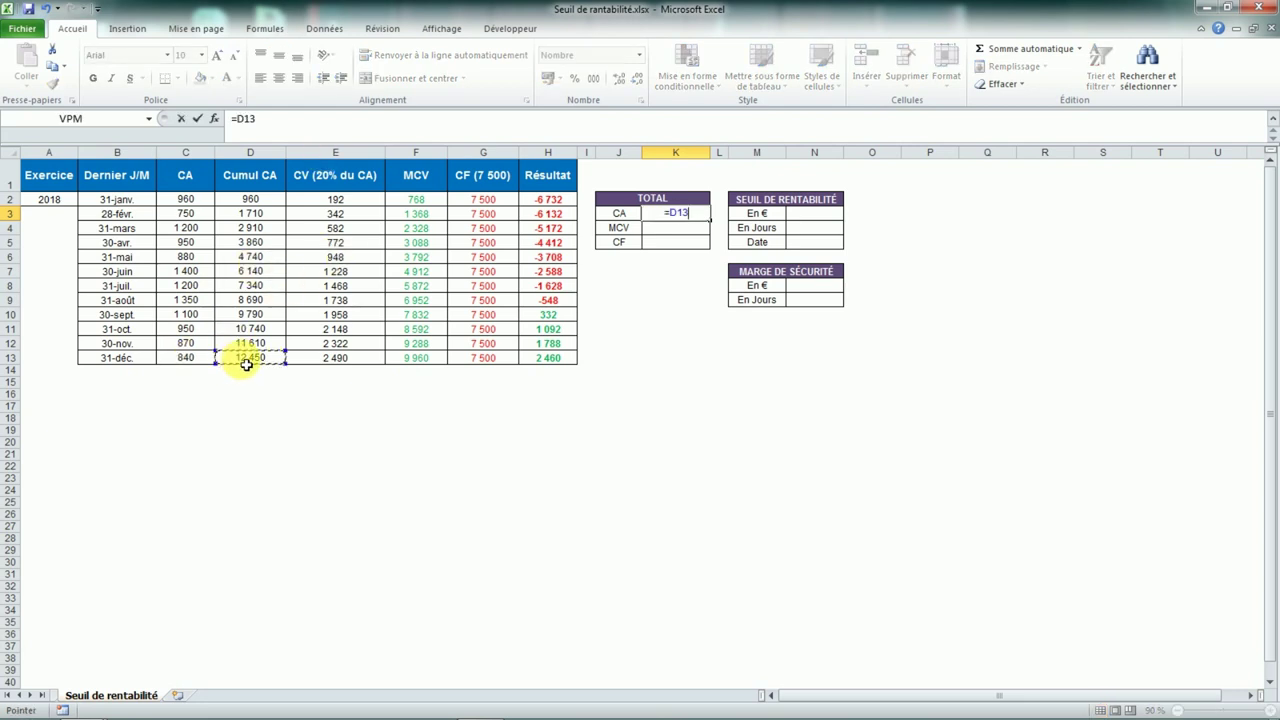
key(Return)
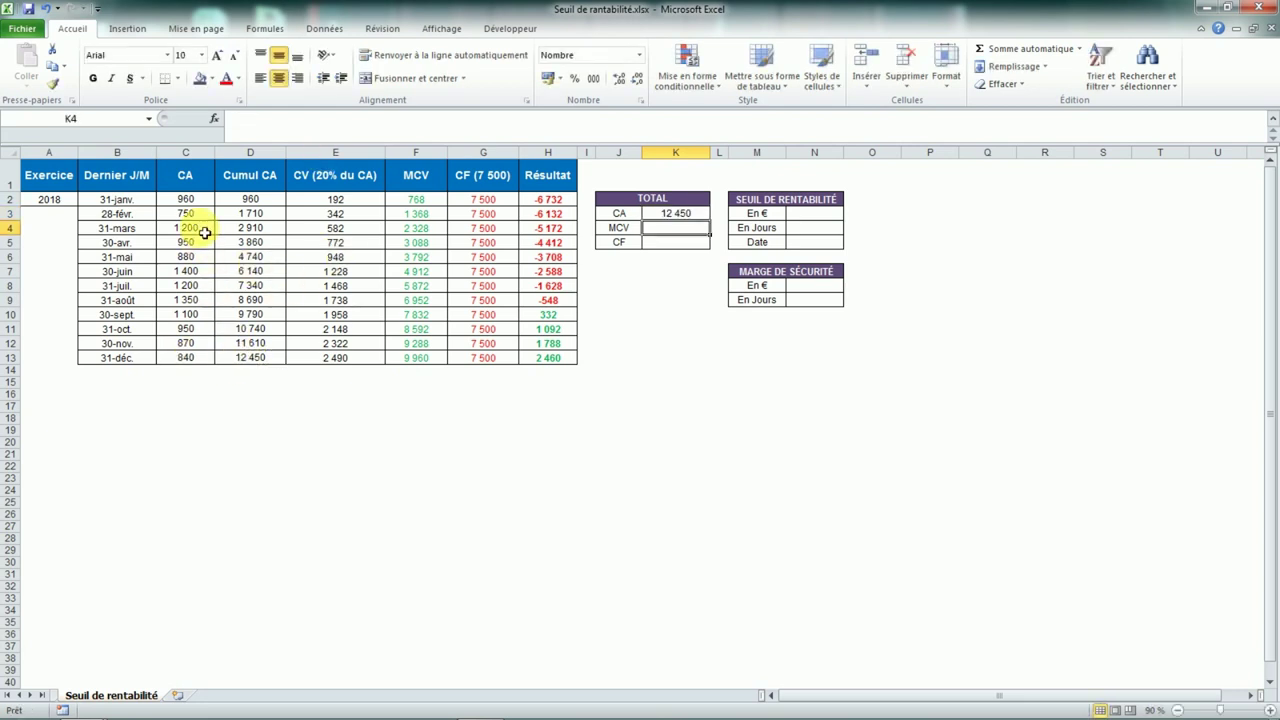
mouse_move(192, 204)
mouse_down()
mouse_move(203, 333)
mouse_move(191, 357)
mouse_up()
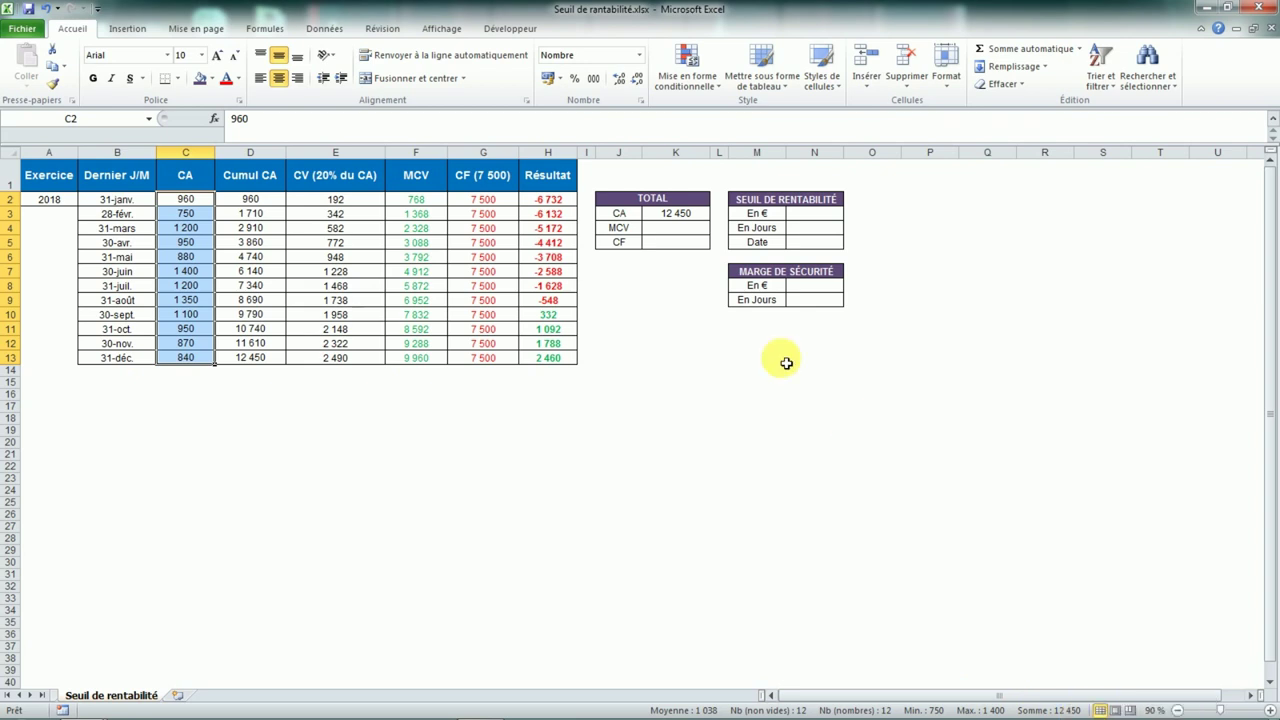
click(683, 236)
text(=)
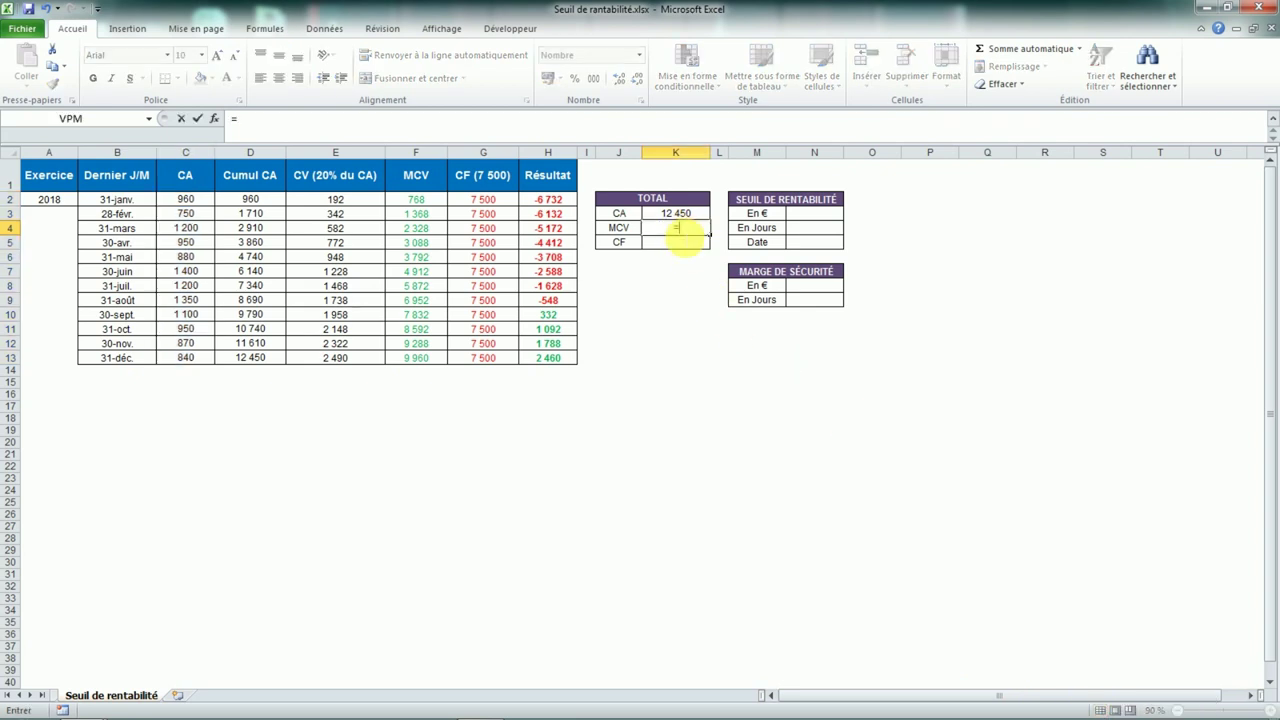
text(f)
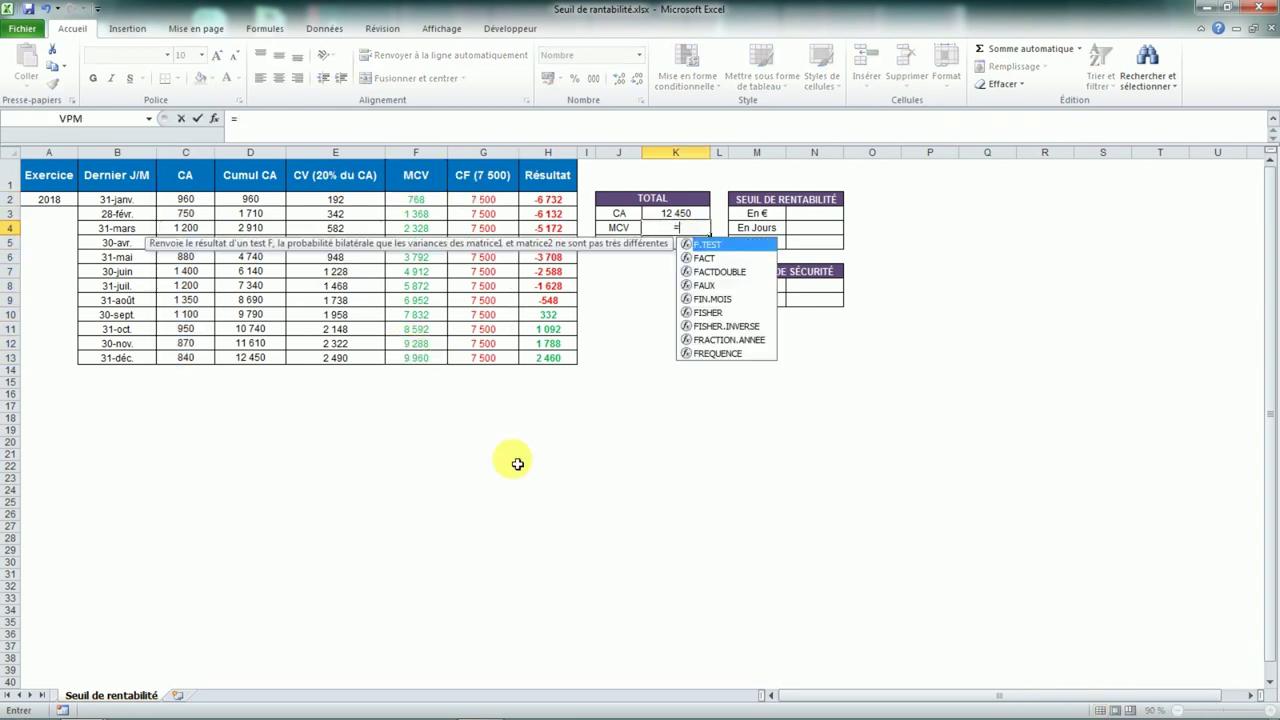
key(BackSpace)
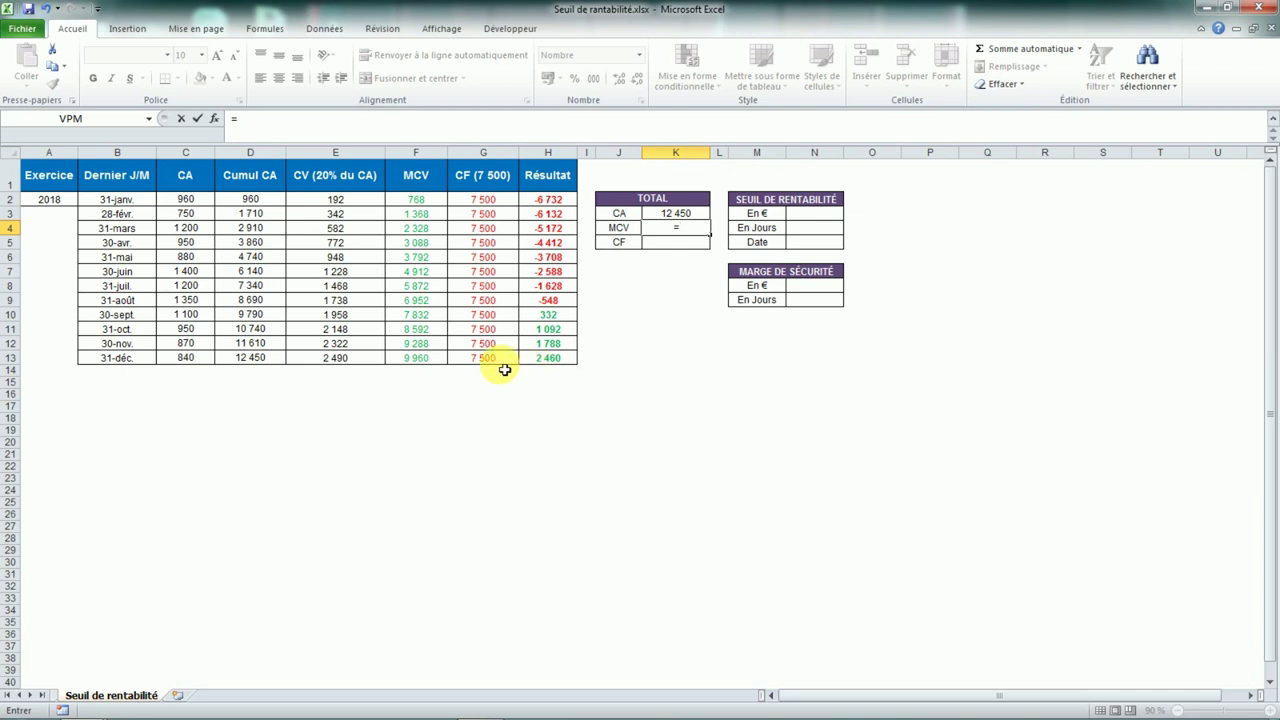
click(428, 364)
key(Return)
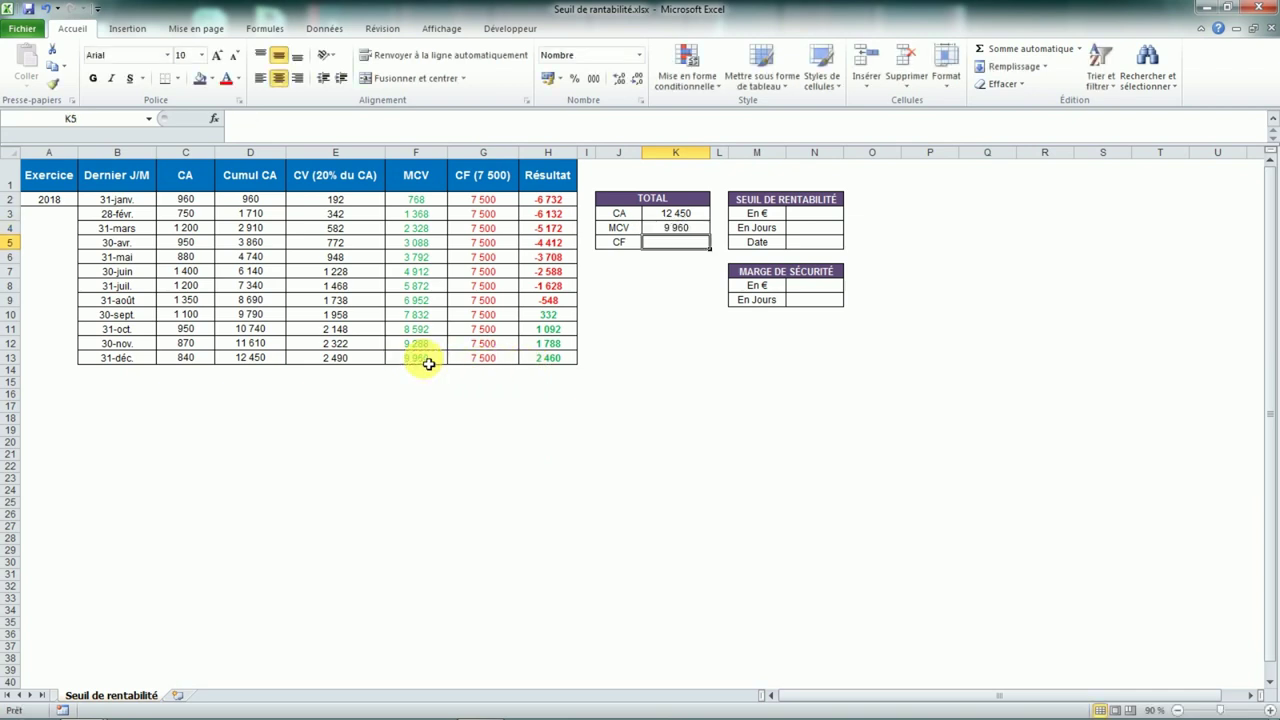
text(=)
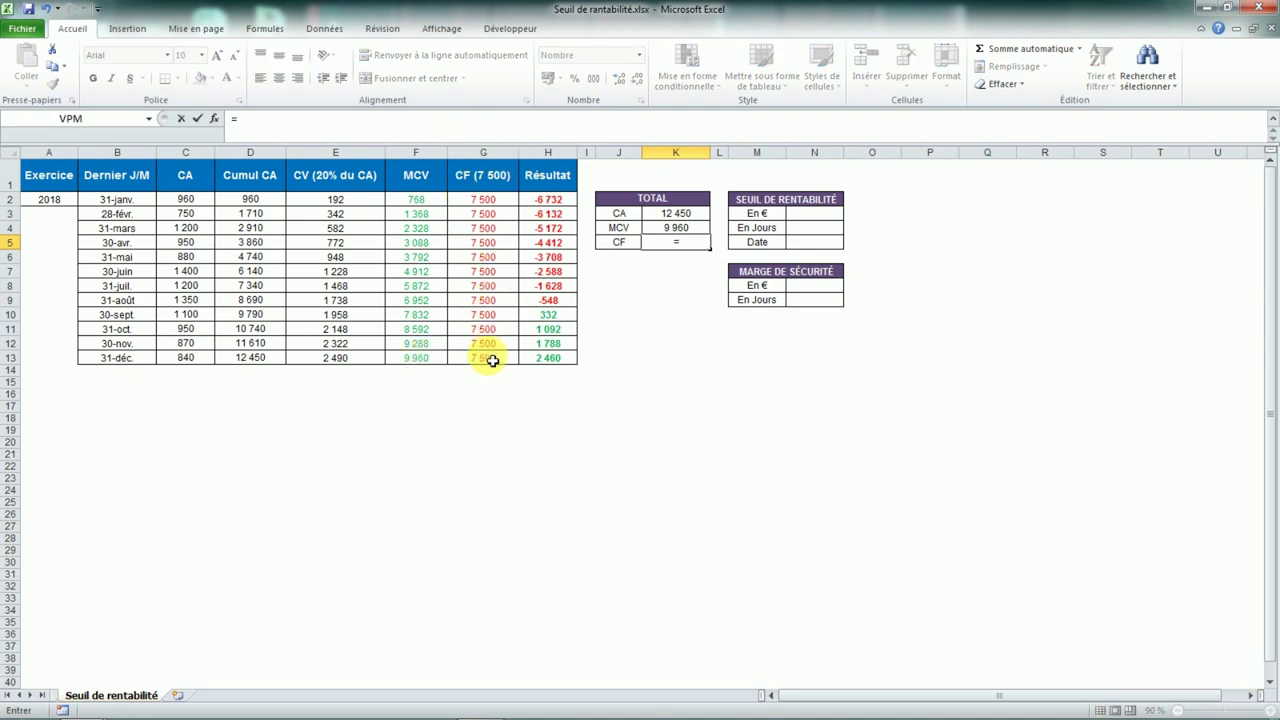
click(492, 357)
key(Return)
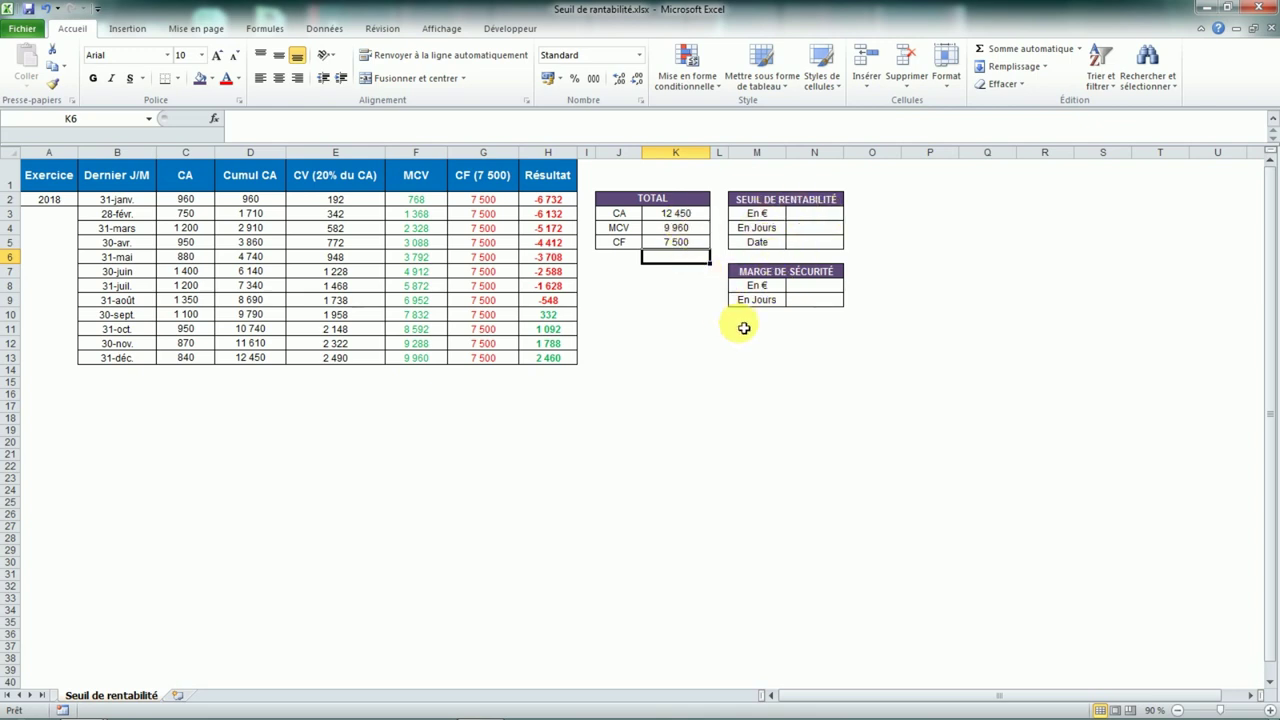
Step: Name K3 'CA', K4 'MCV' and K5 'CF' through the Name Box
click(676, 214)
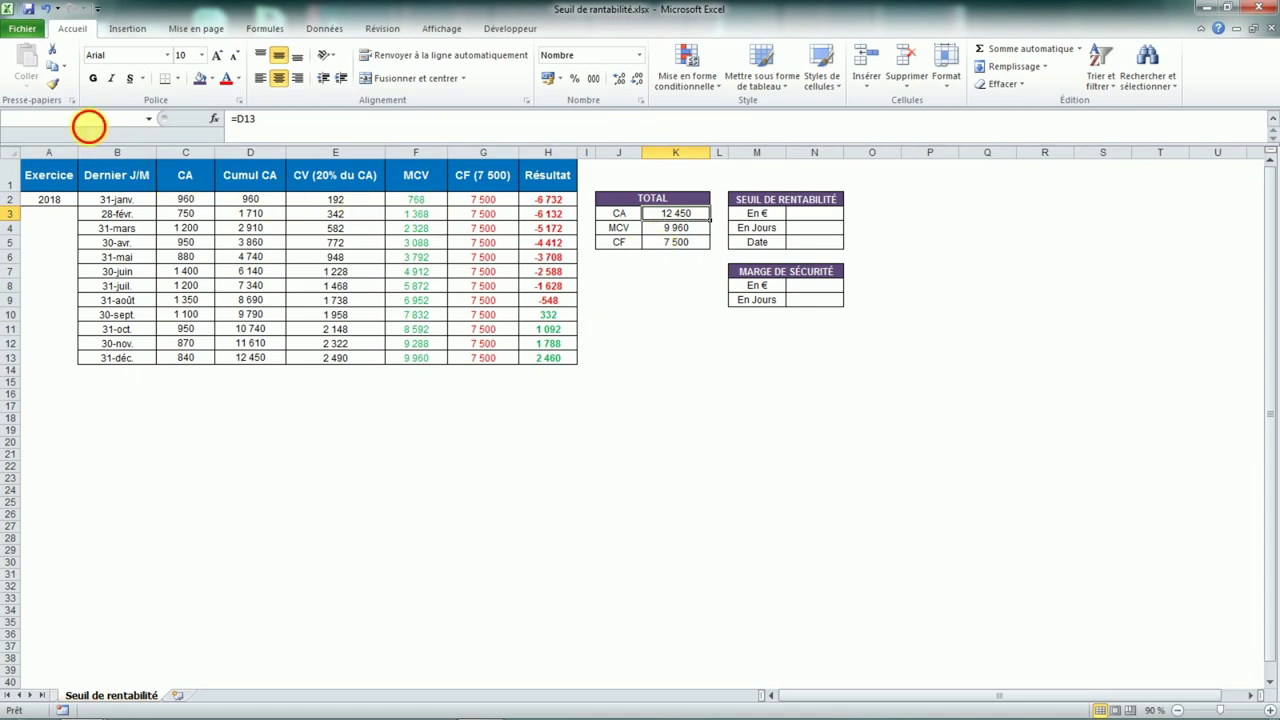
click(88, 119)
key(Caps_Lock)
text(CA)
key(Return)
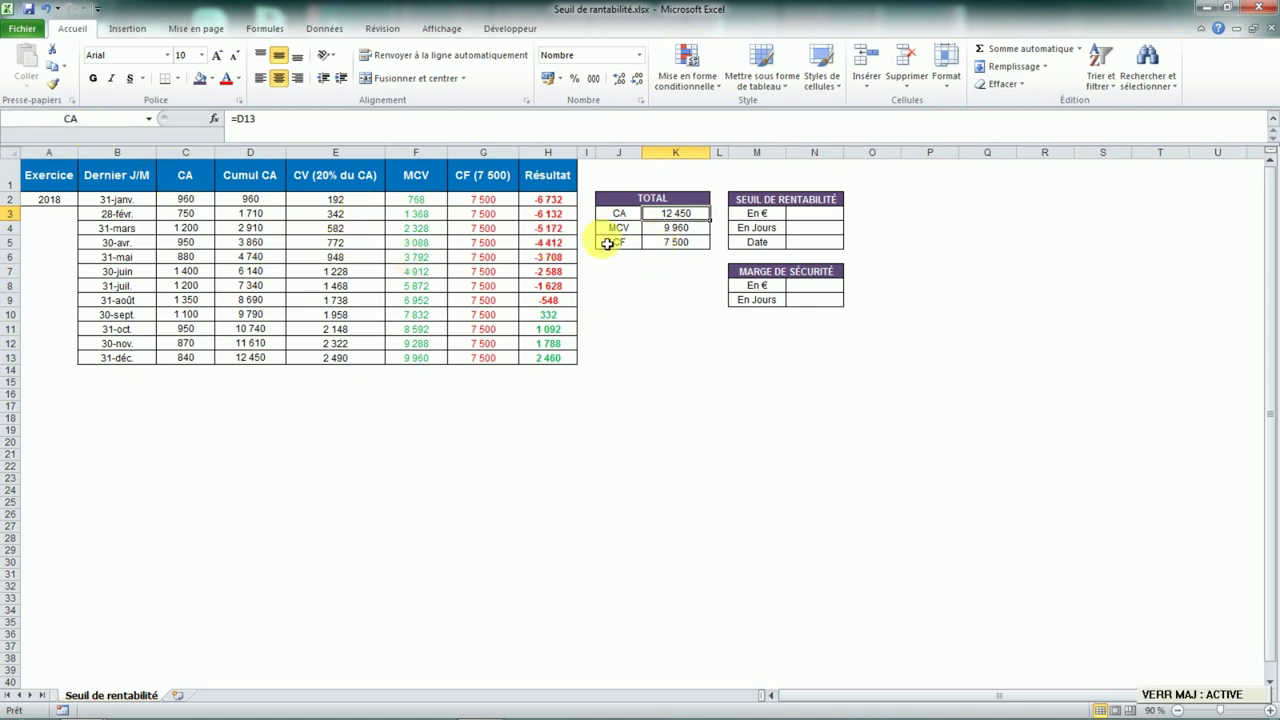
click(676, 228)
click(80, 127)
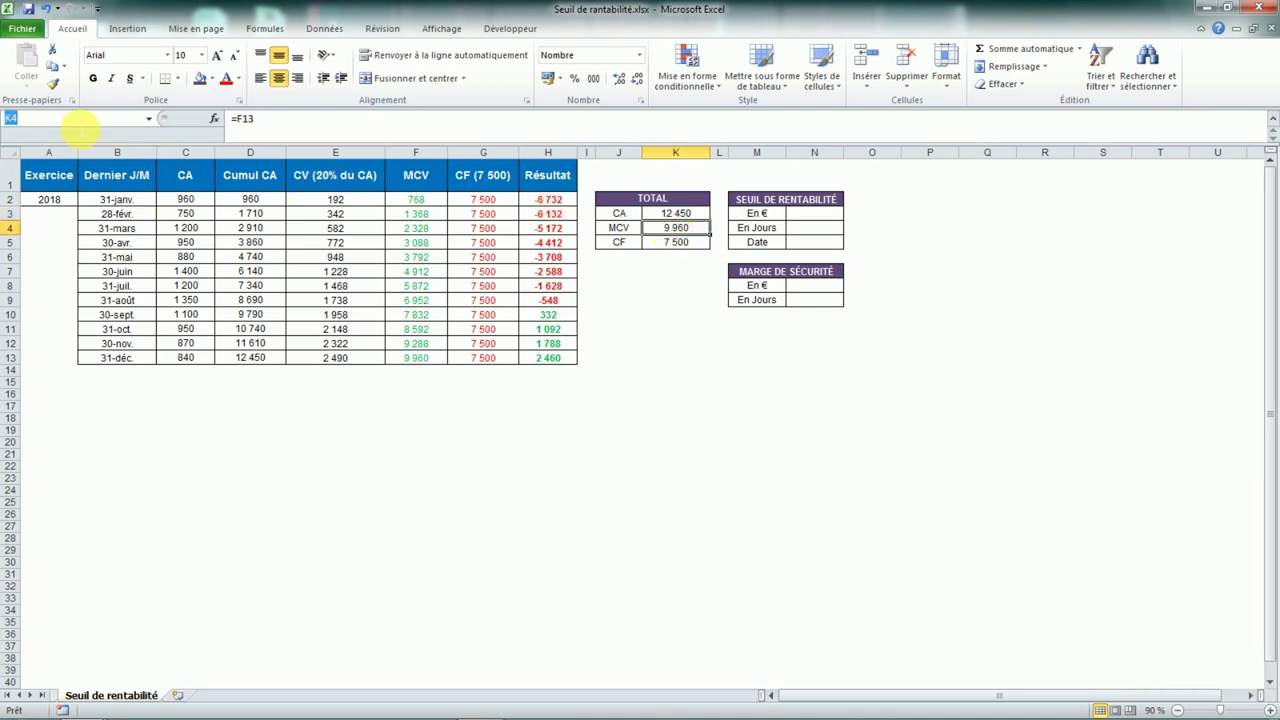
text(CV)
key(Return)
click(534, 386)
click(678, 244)
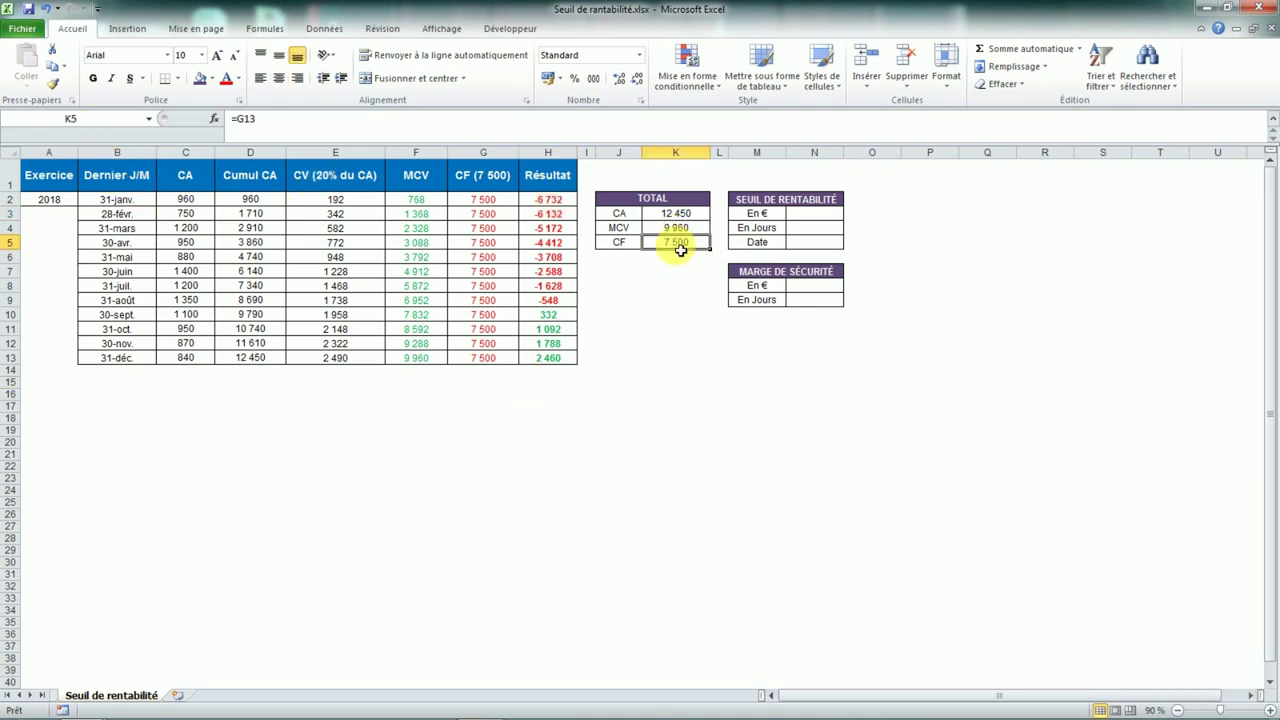
click(82, 126)
text(CF)
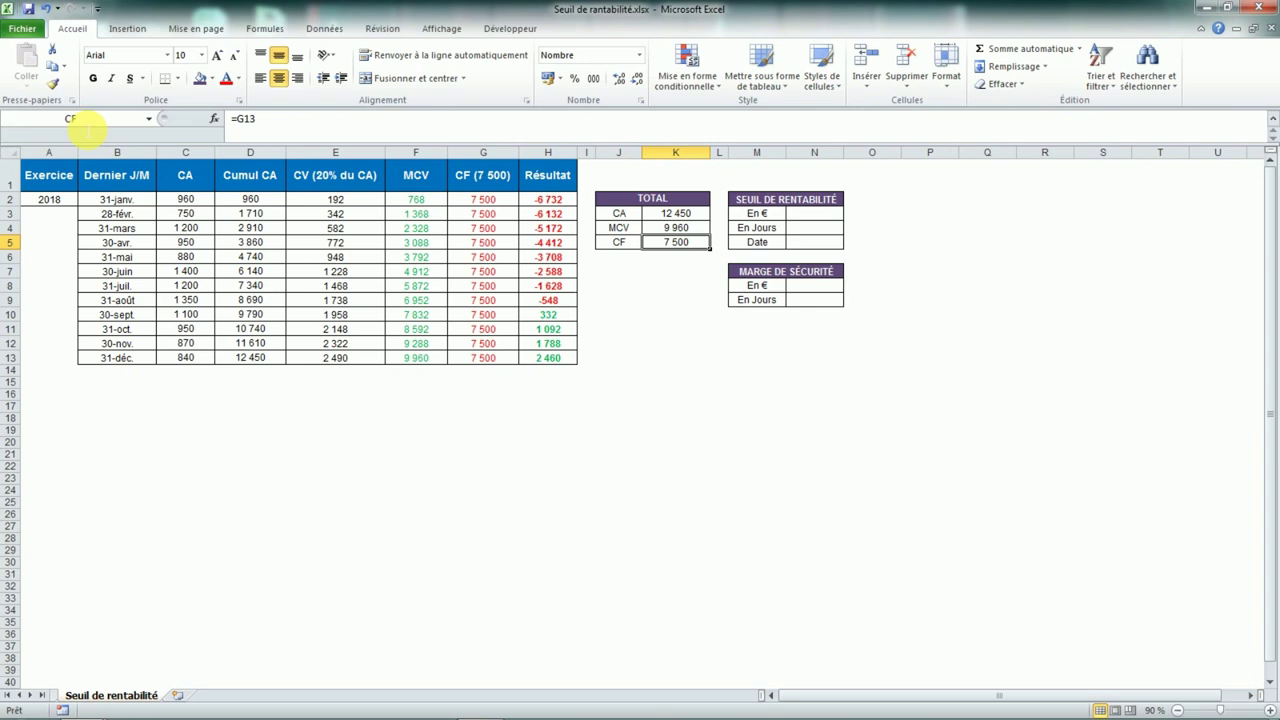
key(Return)
Step: Enter =K3*K5/K4 in N3 so the break-even amount reads 9 375
click(816, 214)
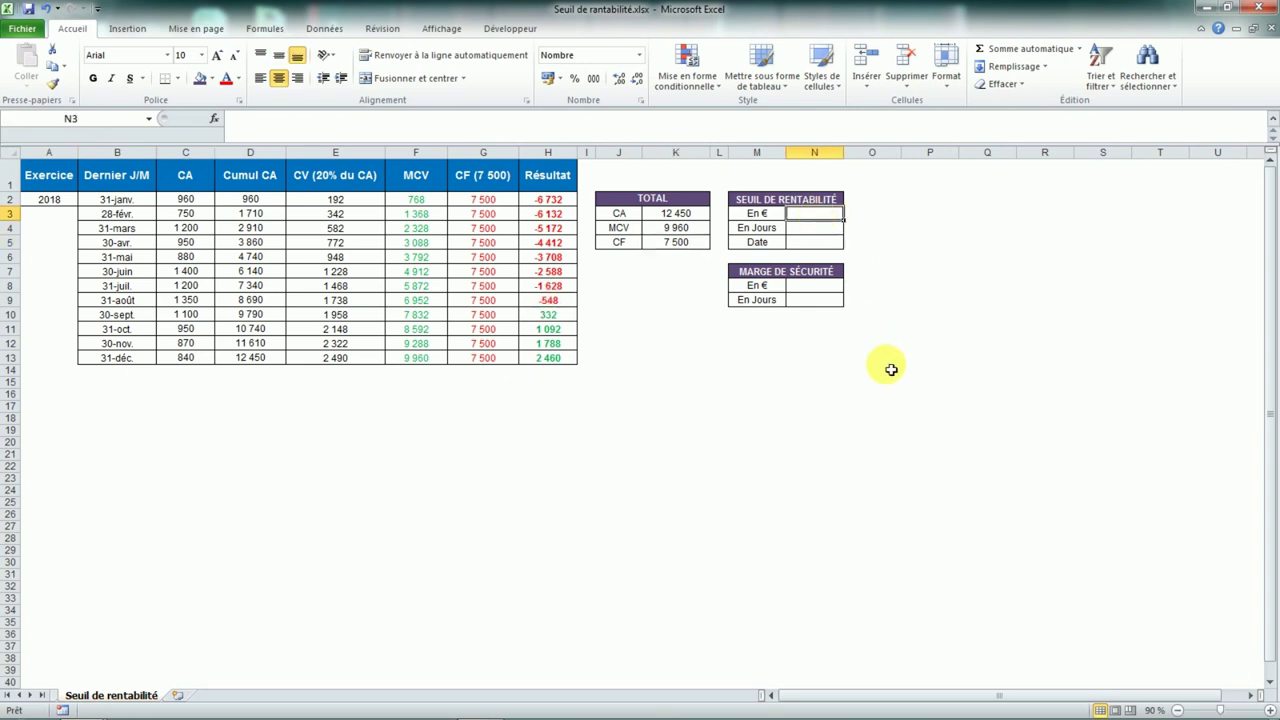
text(=)
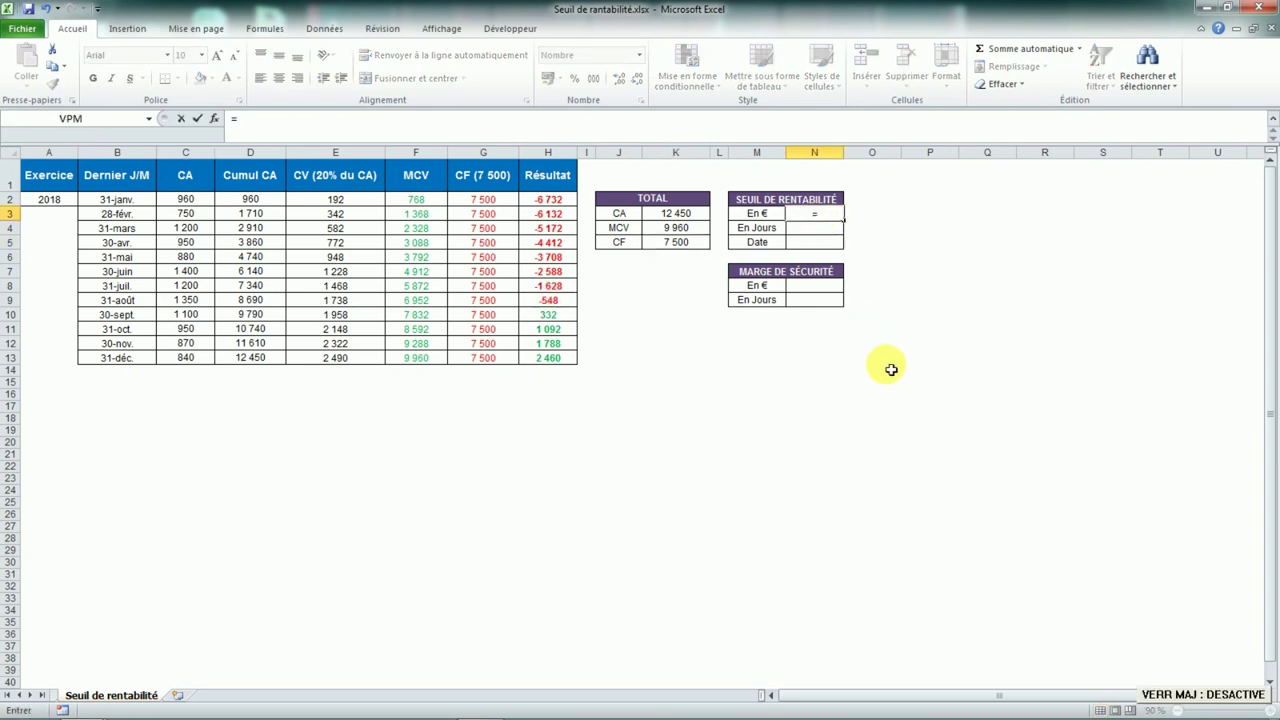
click(692, 215)
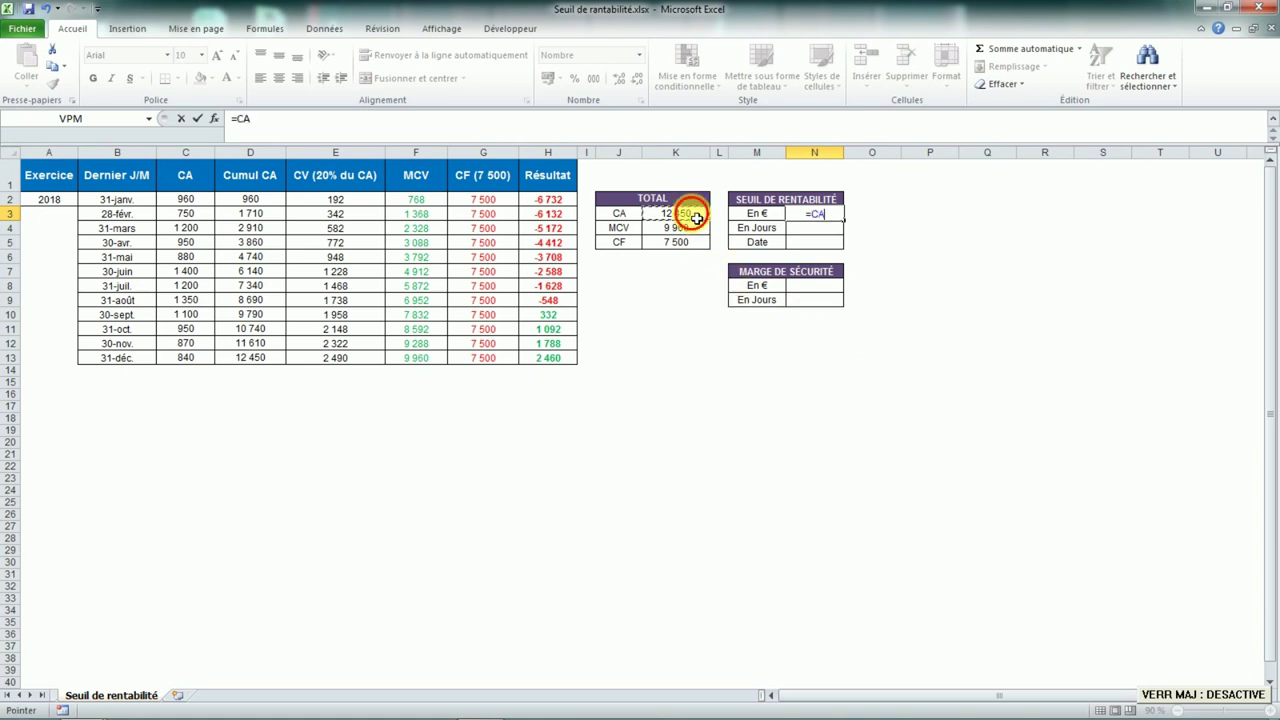
text(*)
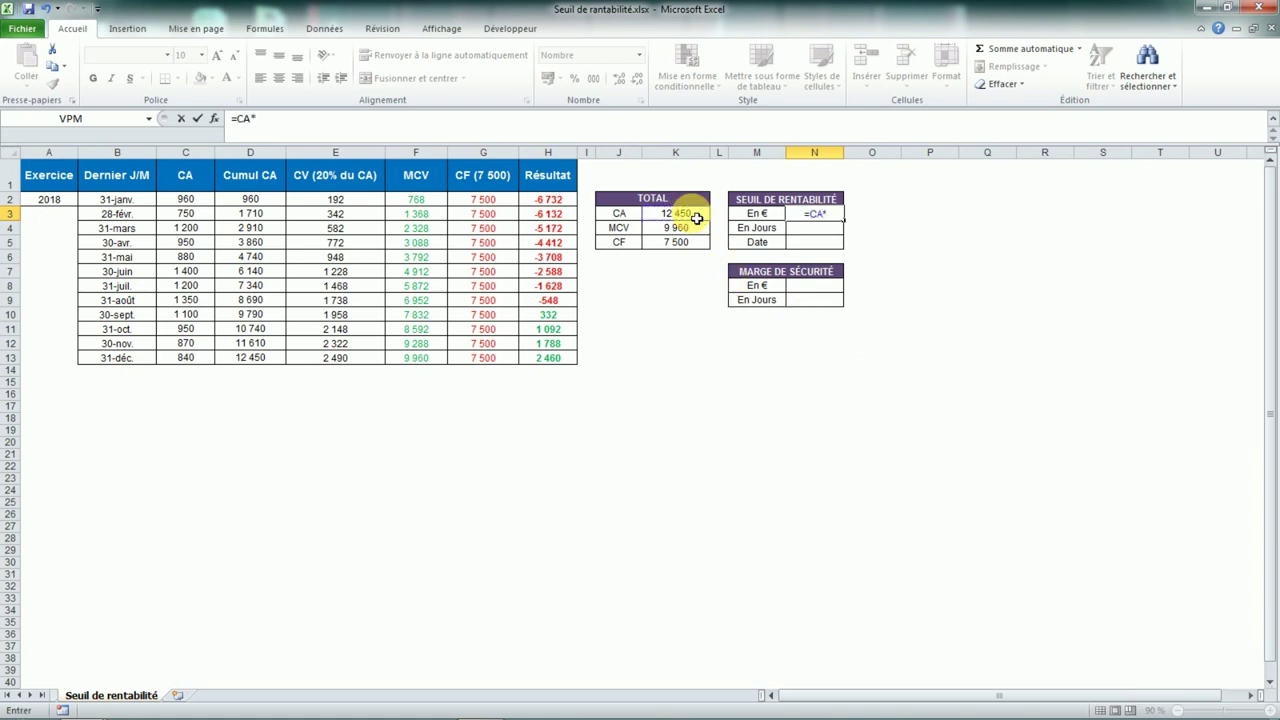
click(690, 246)
text(/)
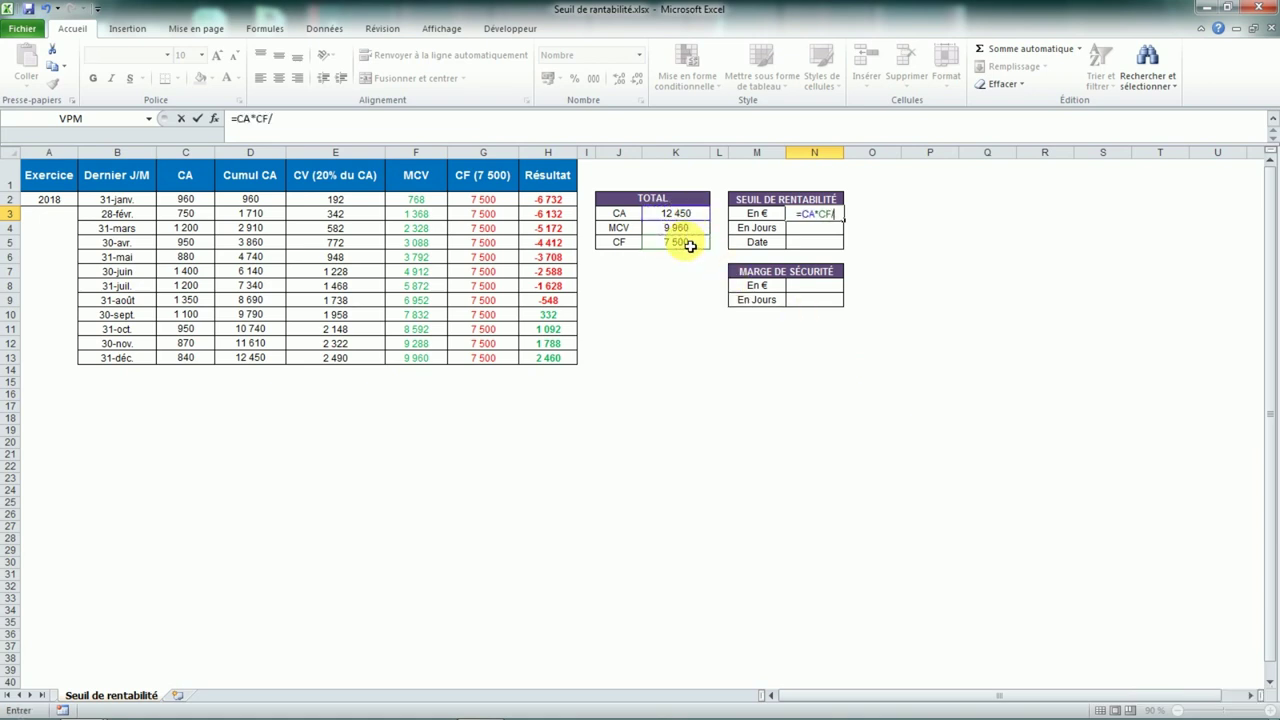
click(689, 230)
key(Return)
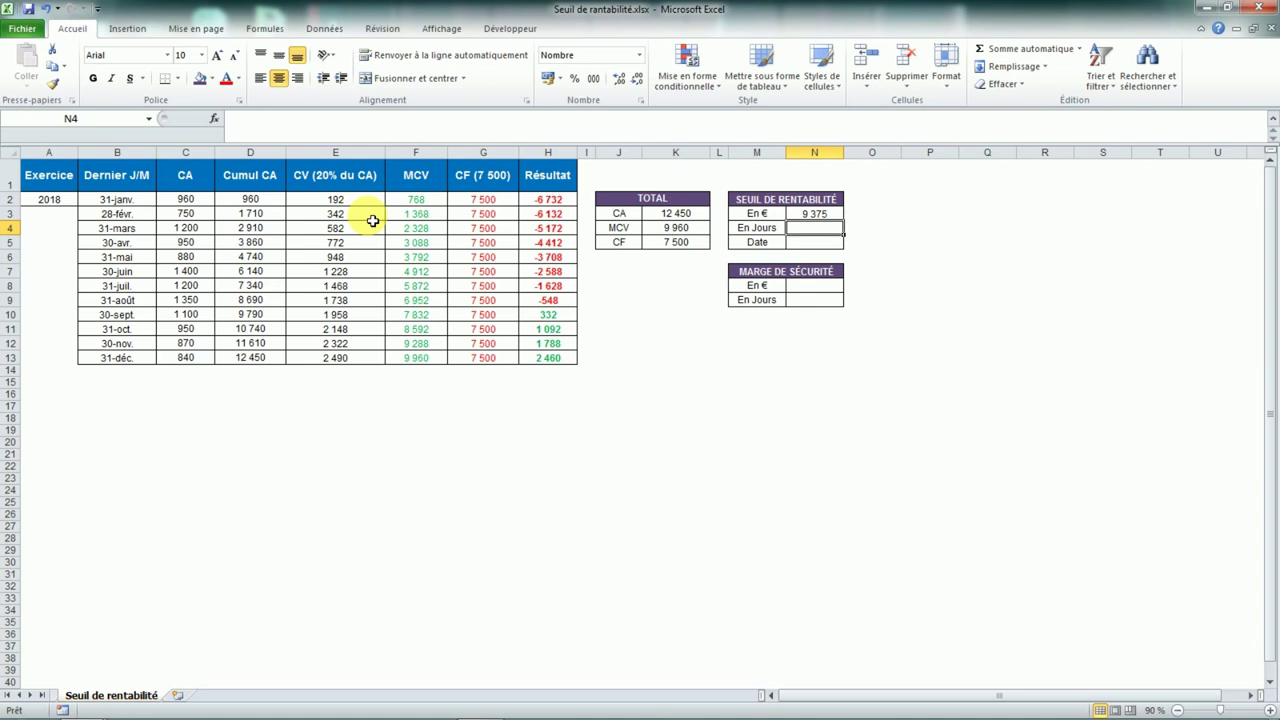
click(363, 203)
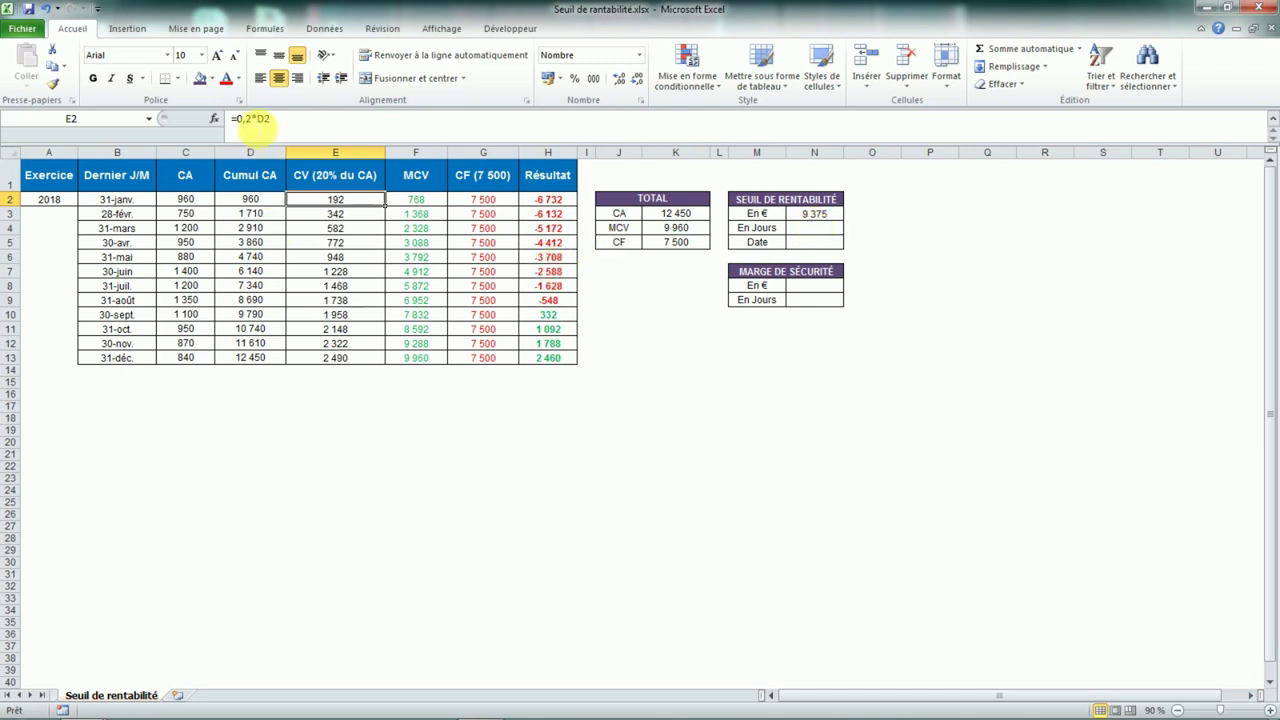
click(247, 119)
key(BackSpace)
text(3)
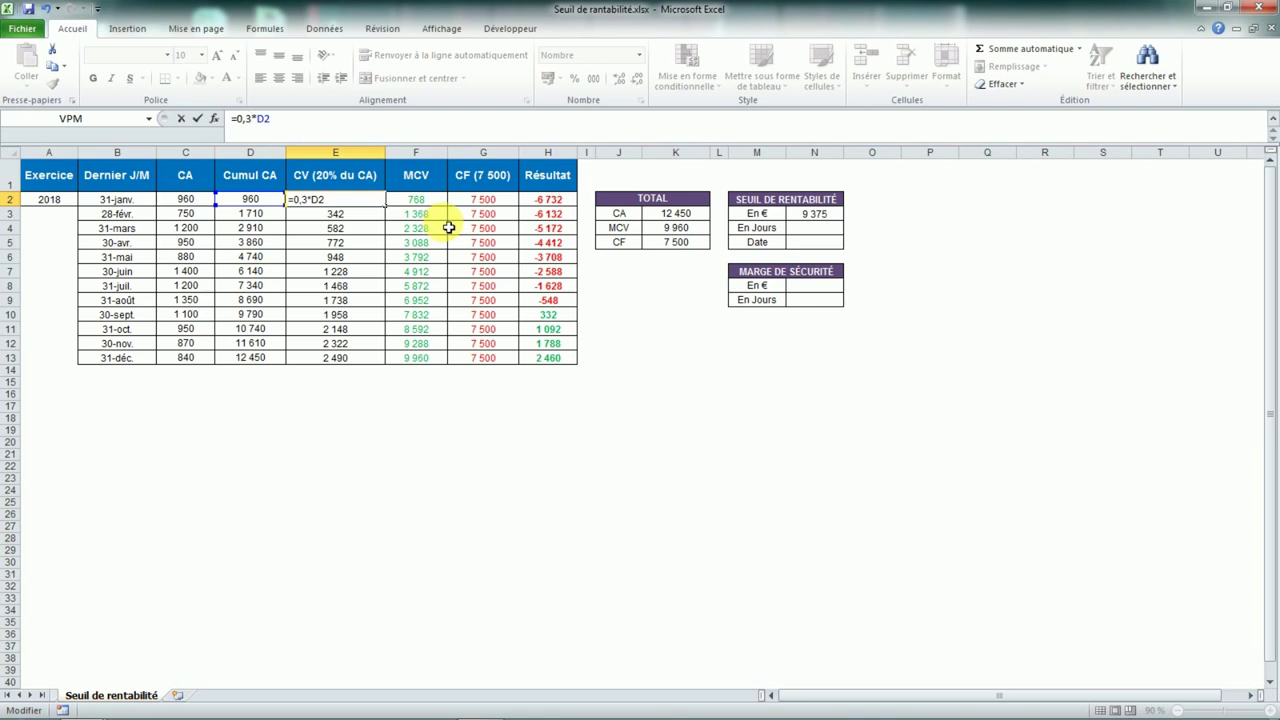
key(Return)
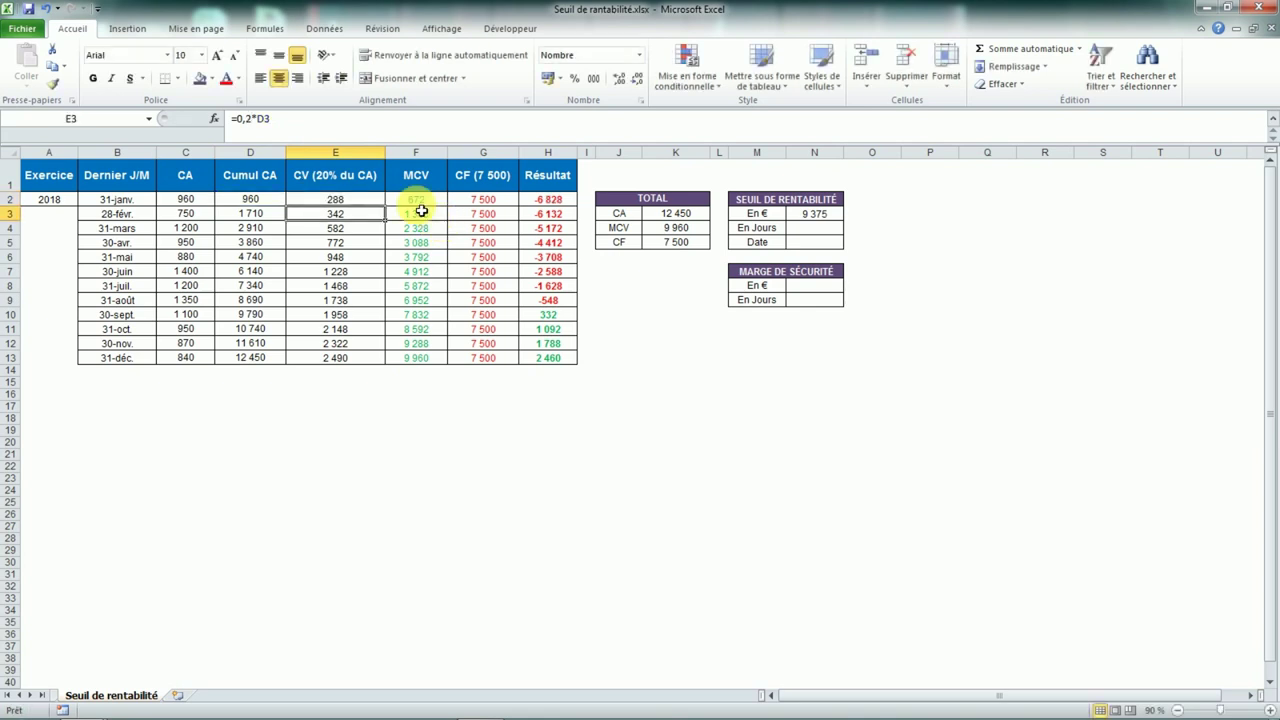
drag(370, 199, 389, 212)
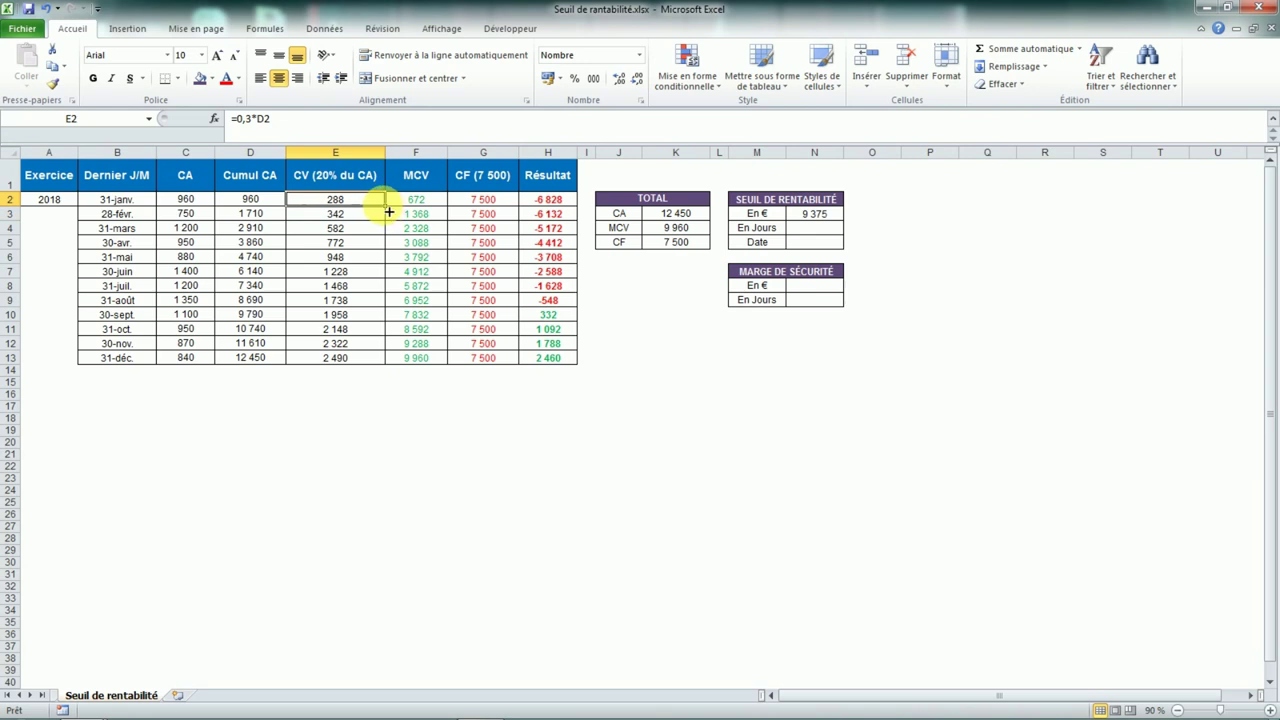
drag(389, 213, 385, 360)
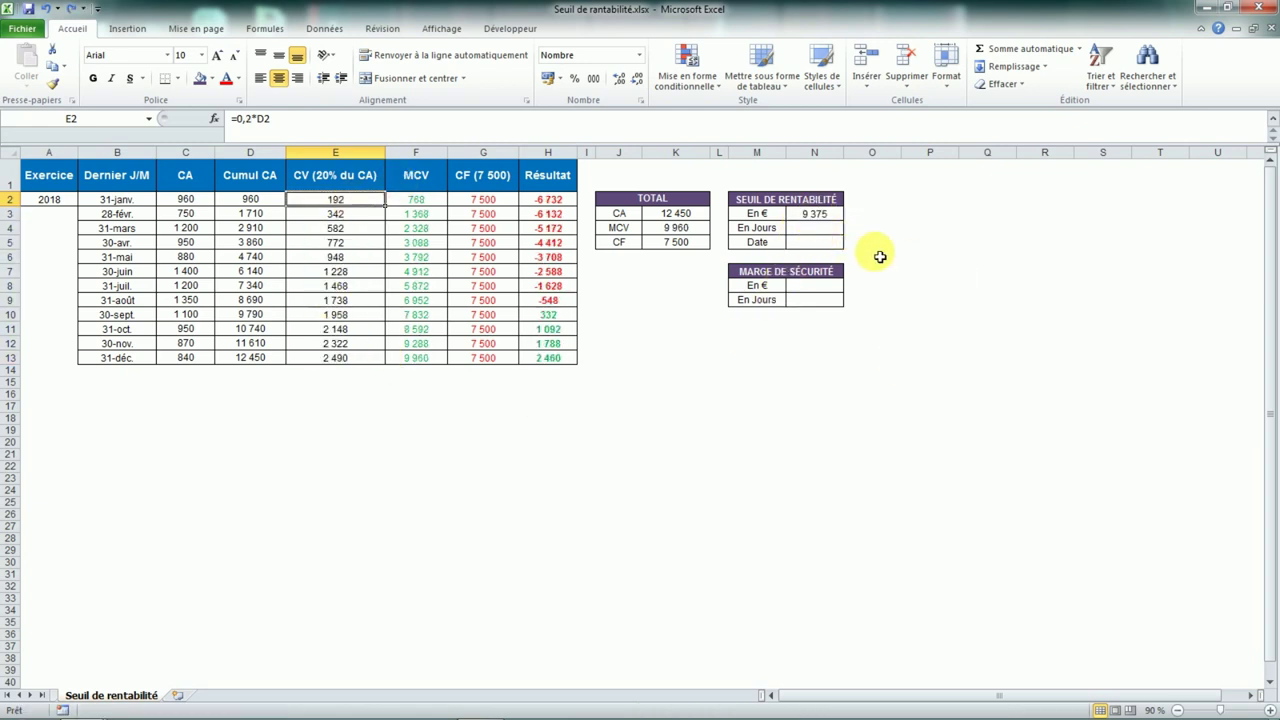
click(817, 228)
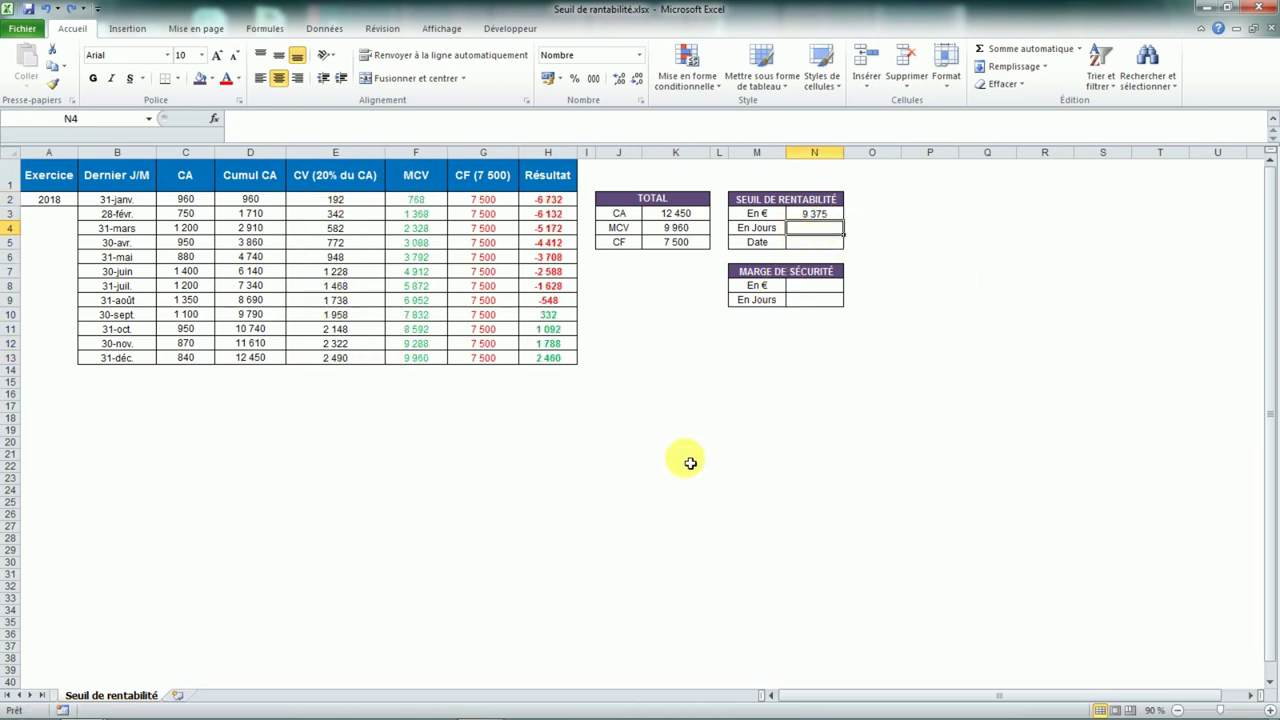
Step: Name the break-even amount cell N3 'SR' in the Name Box
text(=)
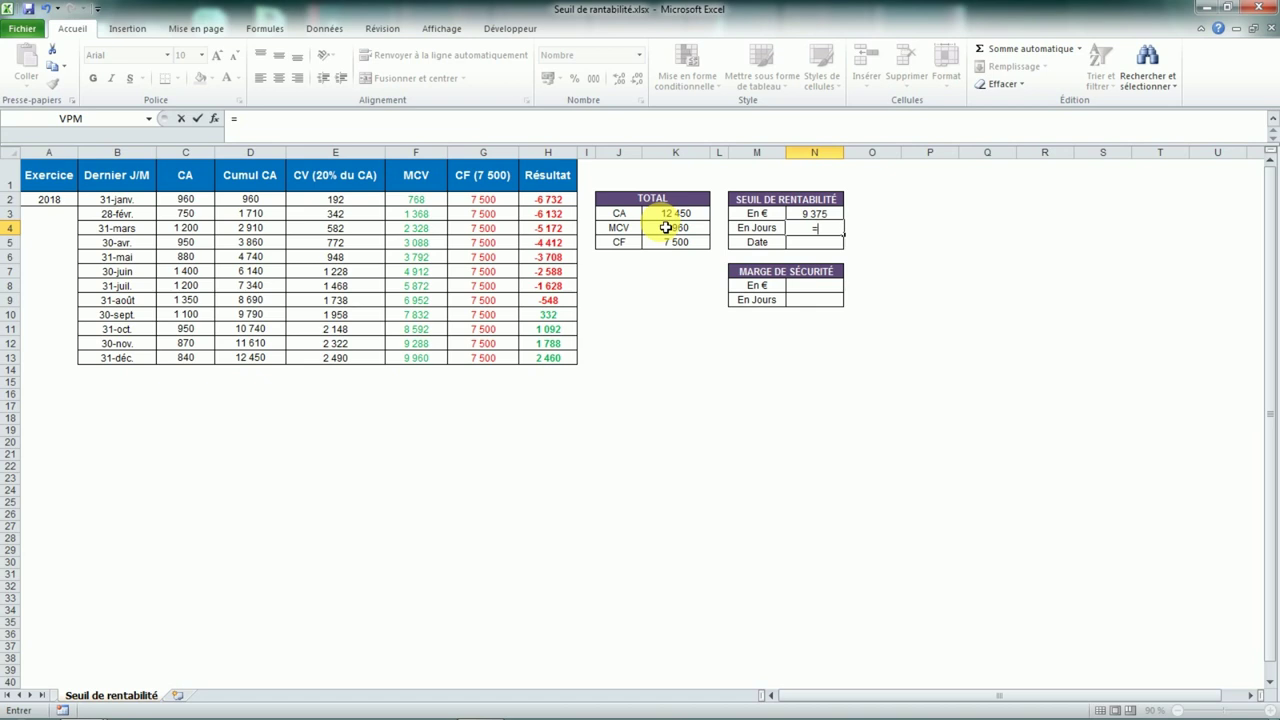
key(Escape)
click(814, 213)
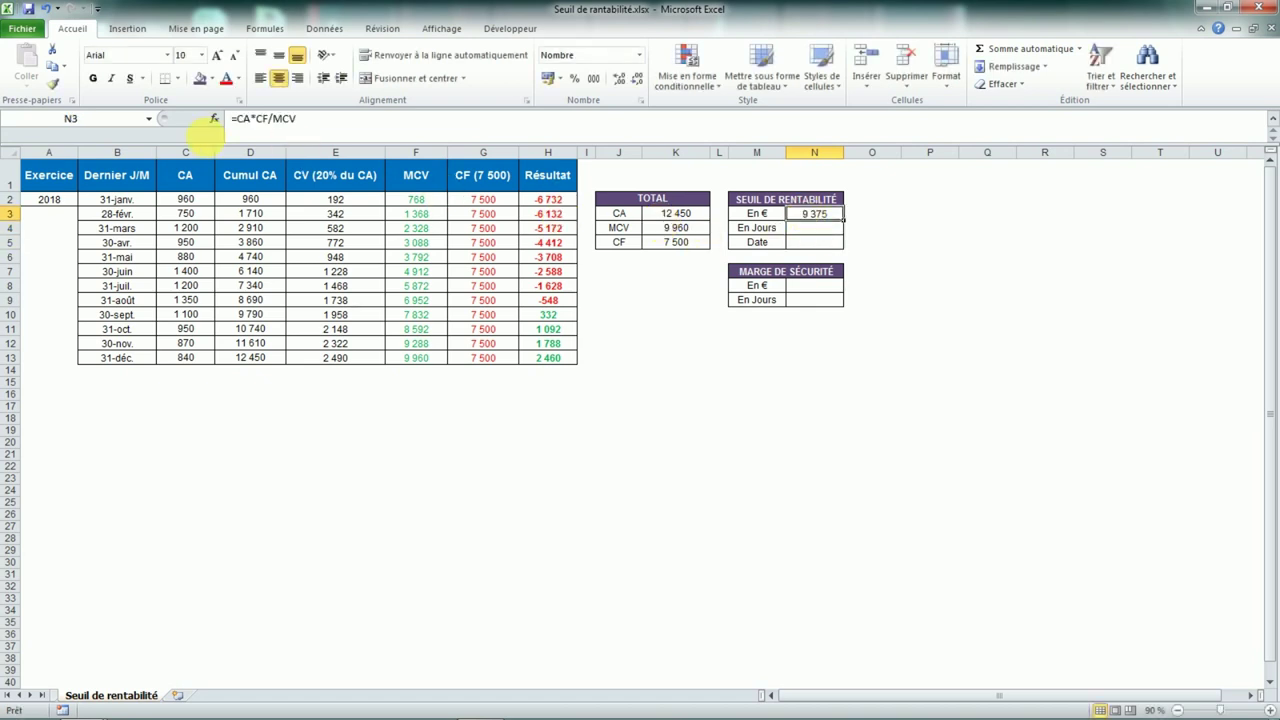
click(95, 118)
key(Caps_Lock)
text(SR)
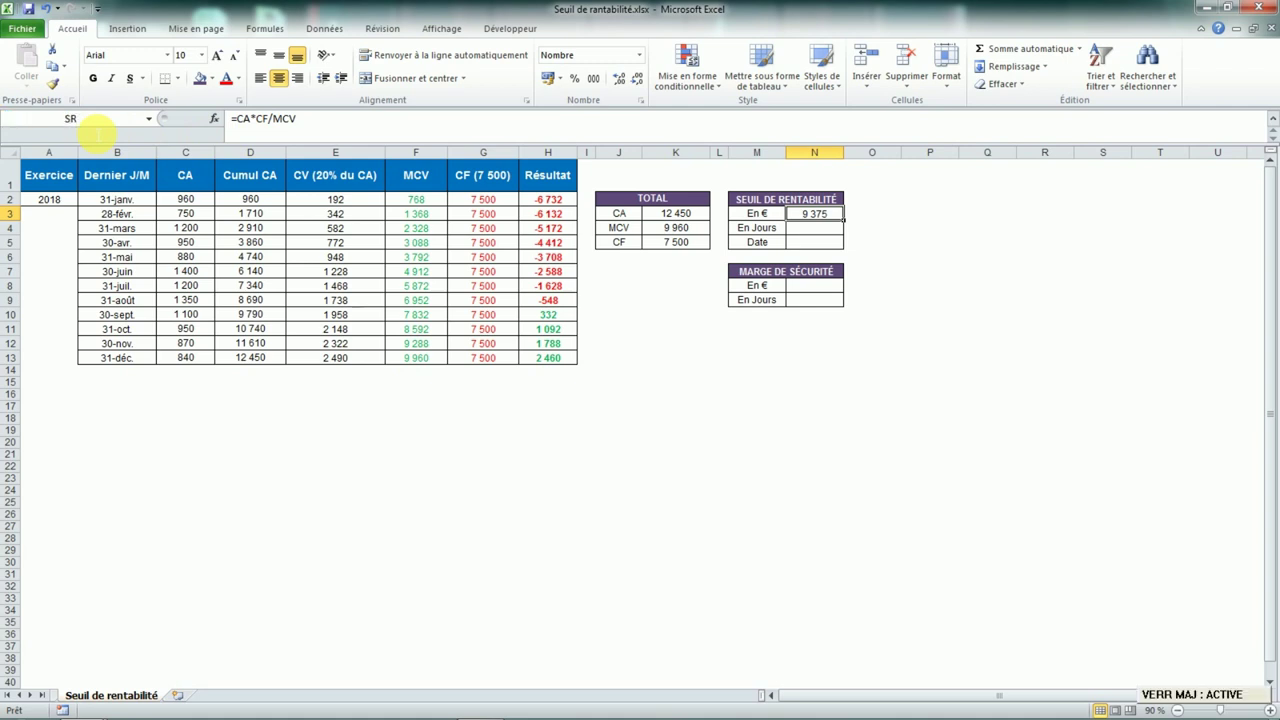
key(Caps_Lock)
key(Return)
key(Return)
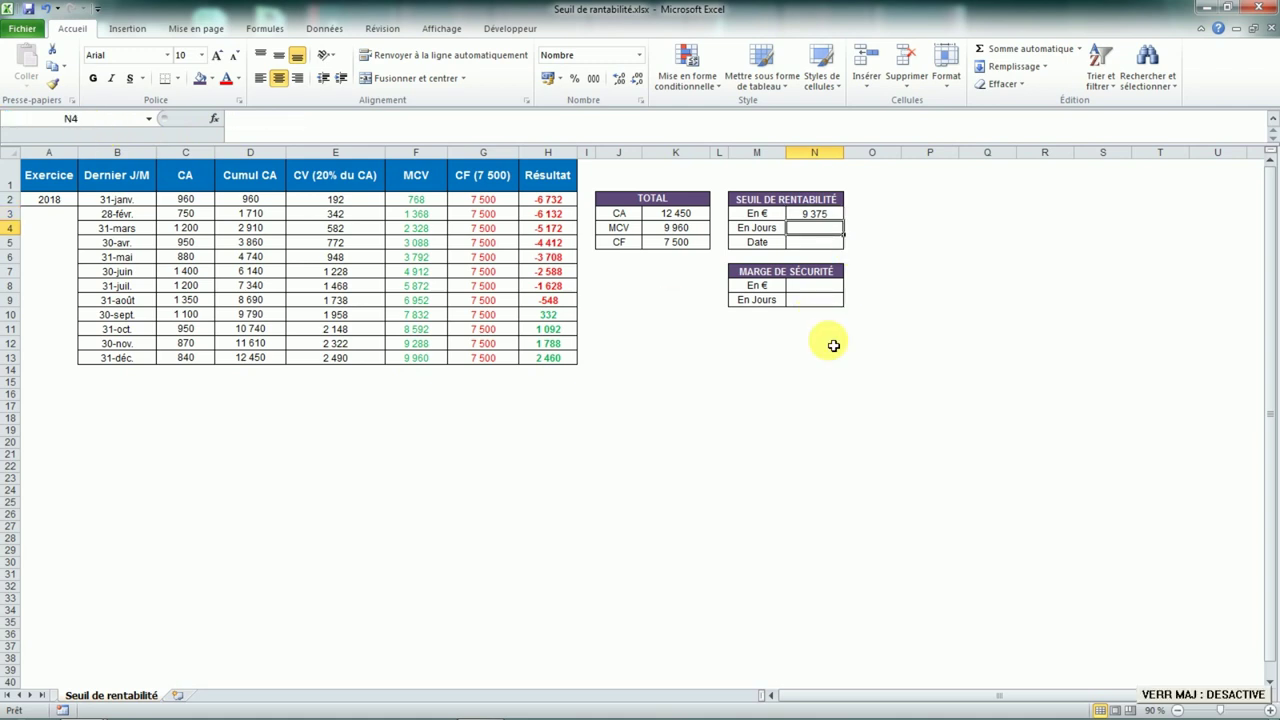
Step: Enter =SR/CA*365 in N4, giving 275 break-even days
text(=)
click(820, 214)
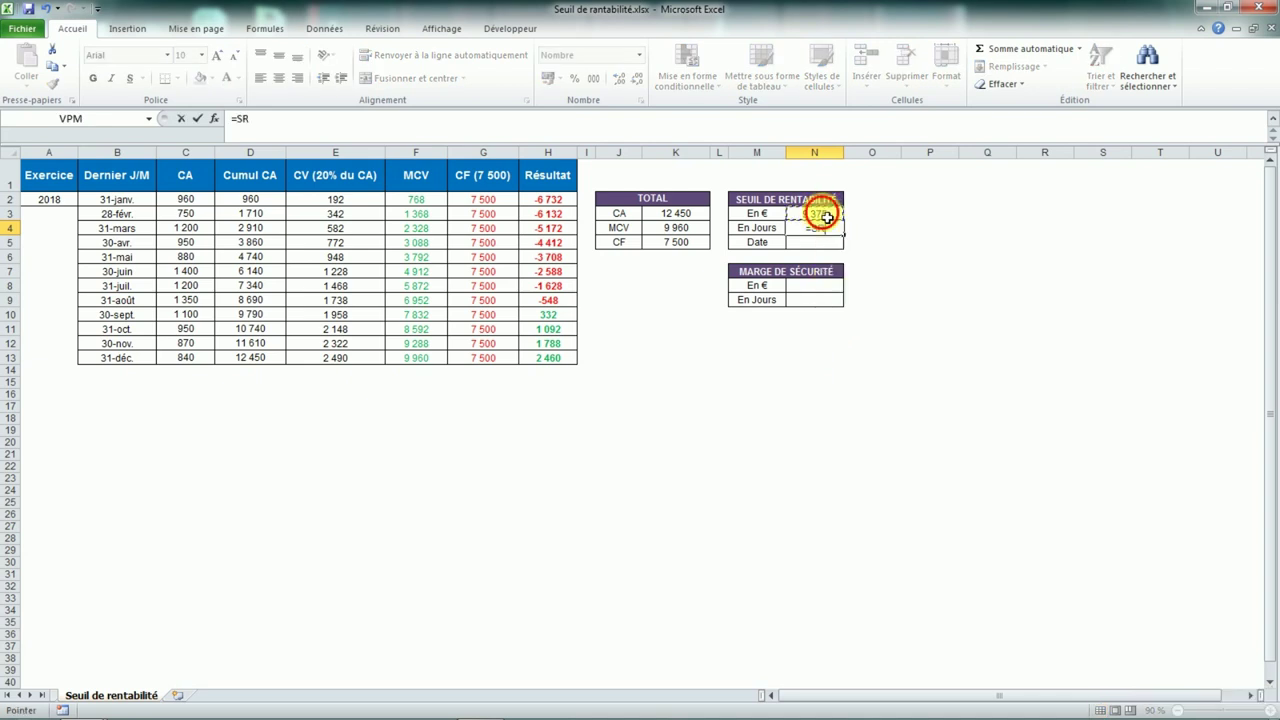
text(/)
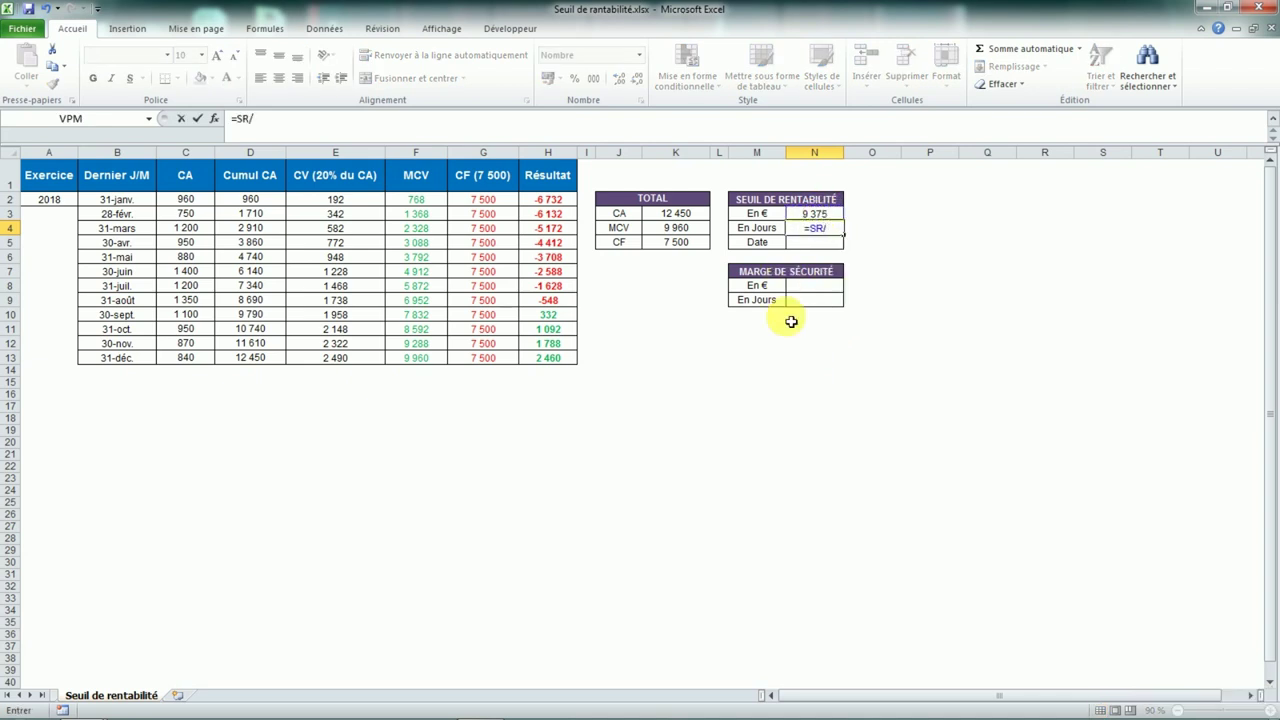
click(676, 213)
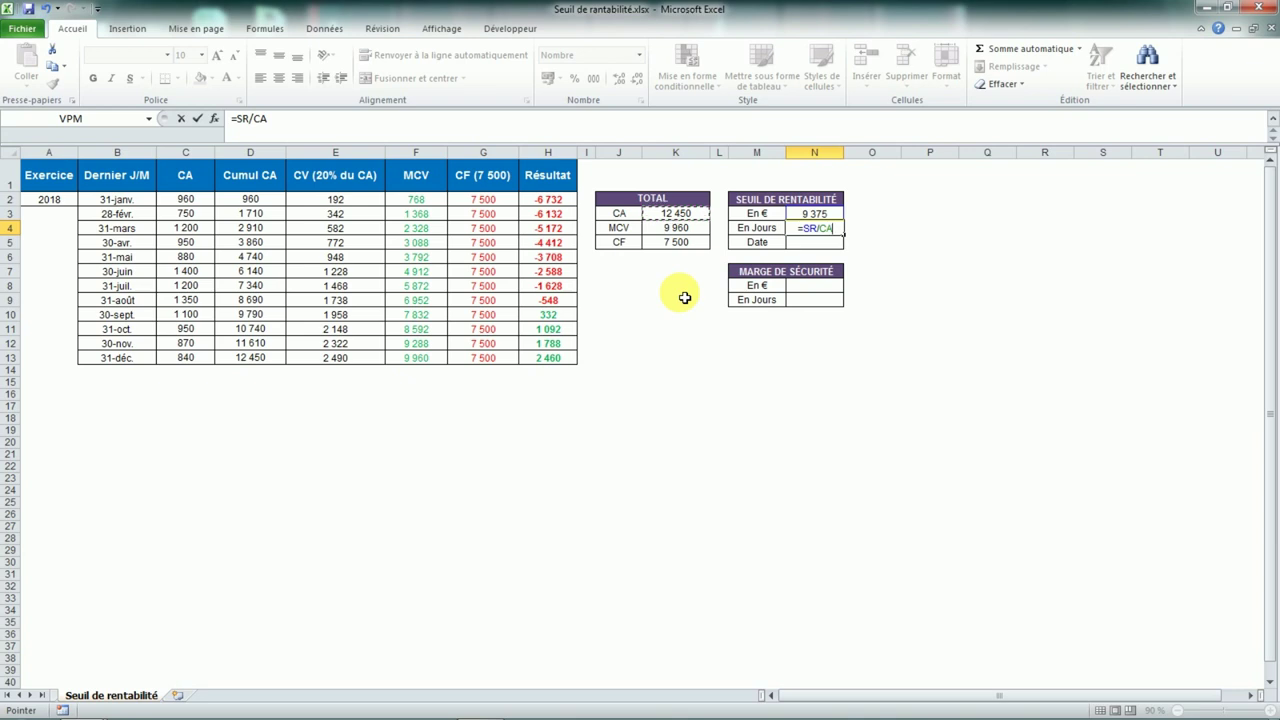
text(*)
text(365)
key(Return)
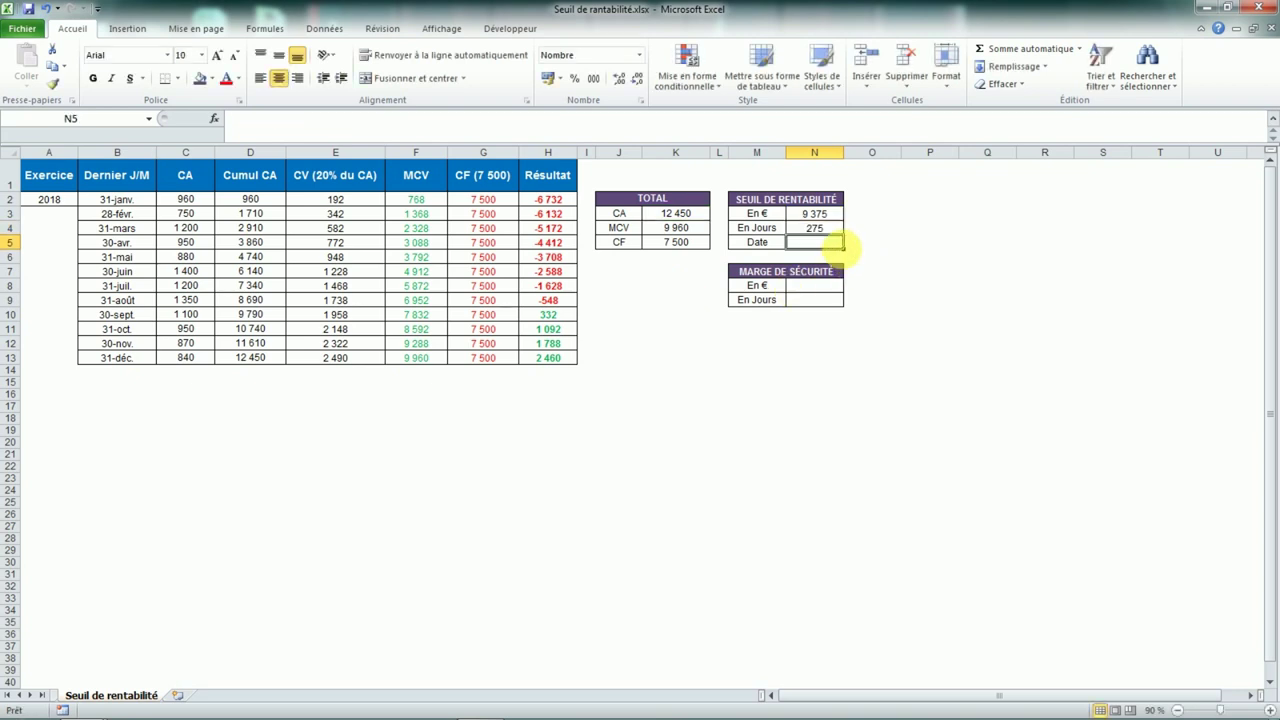
Step: Link the Date cell N5 to the days result with =N4
text(=)
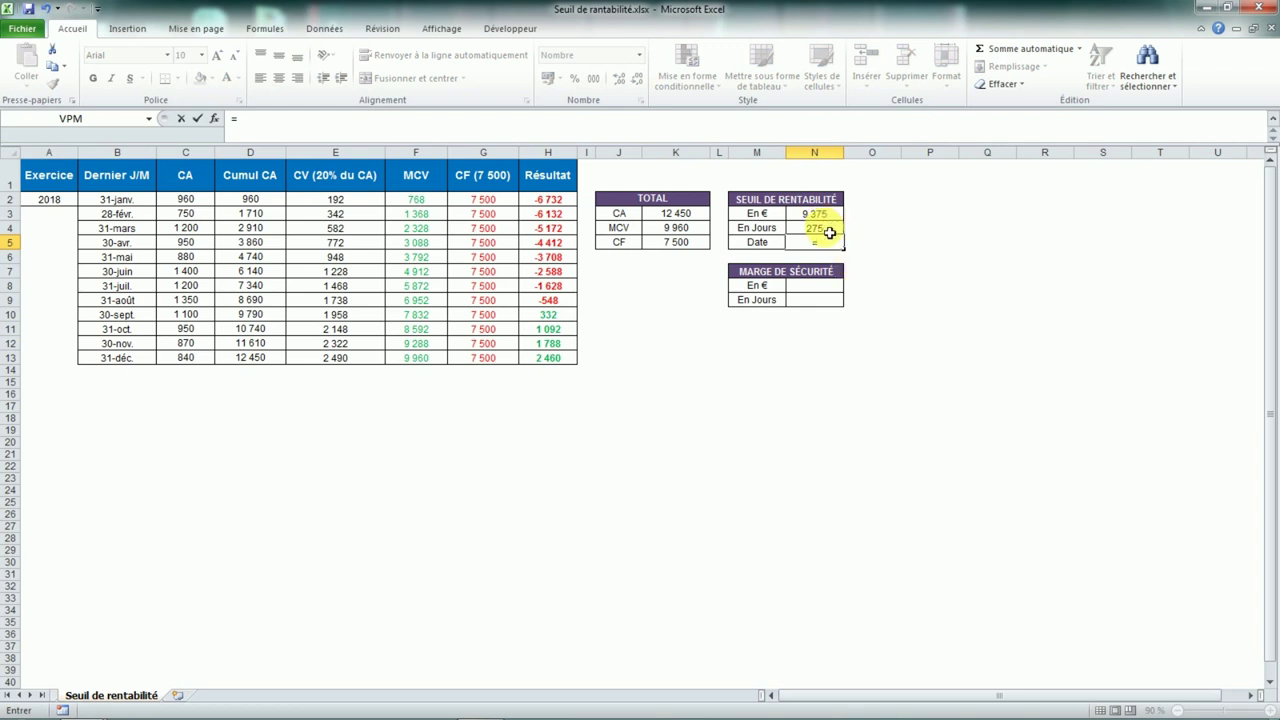
click(830, 229)
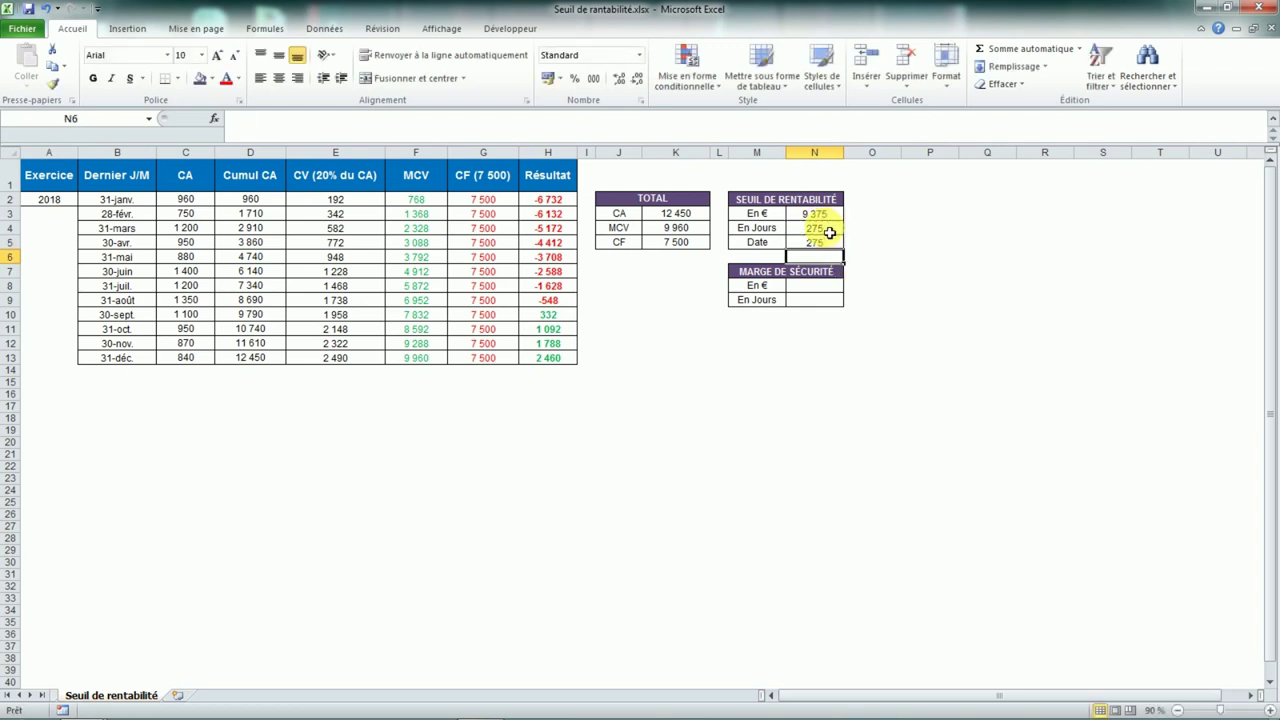
key(Return)
Step: Format N5 with the day/month Date format so it shows 30/9
click(840, 246)
right_click(840, 246)
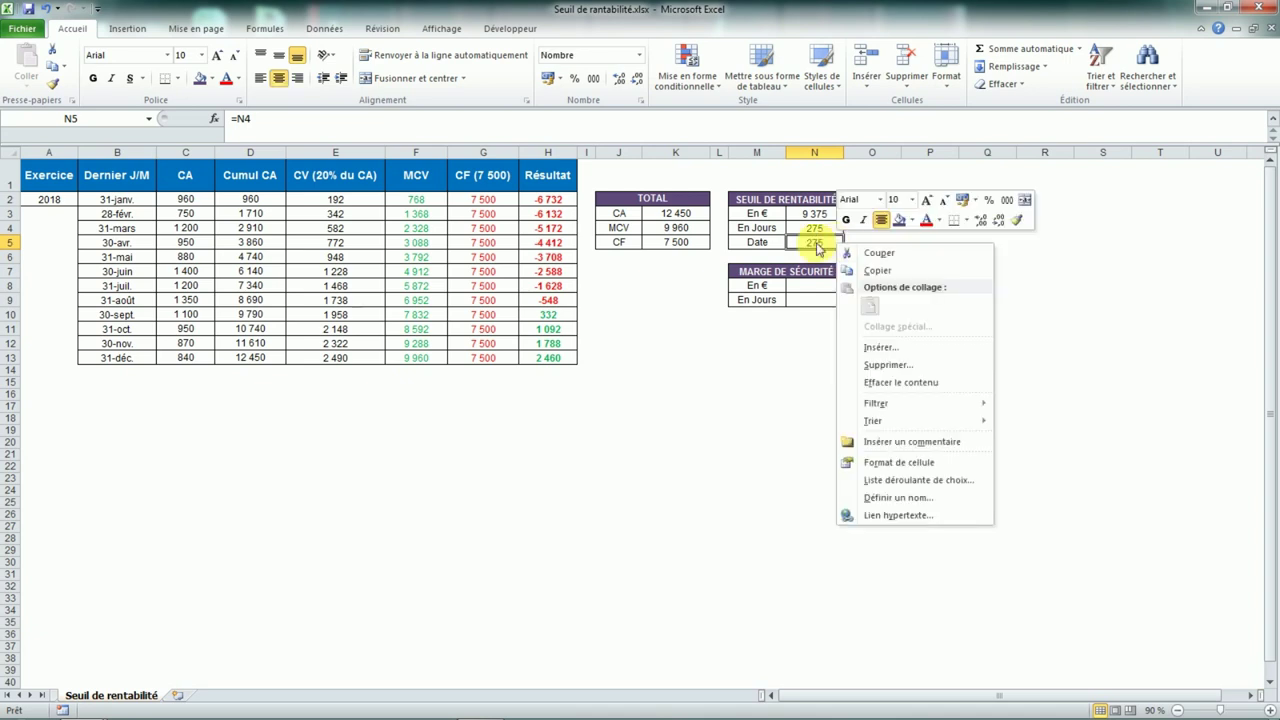
click(878, 462)
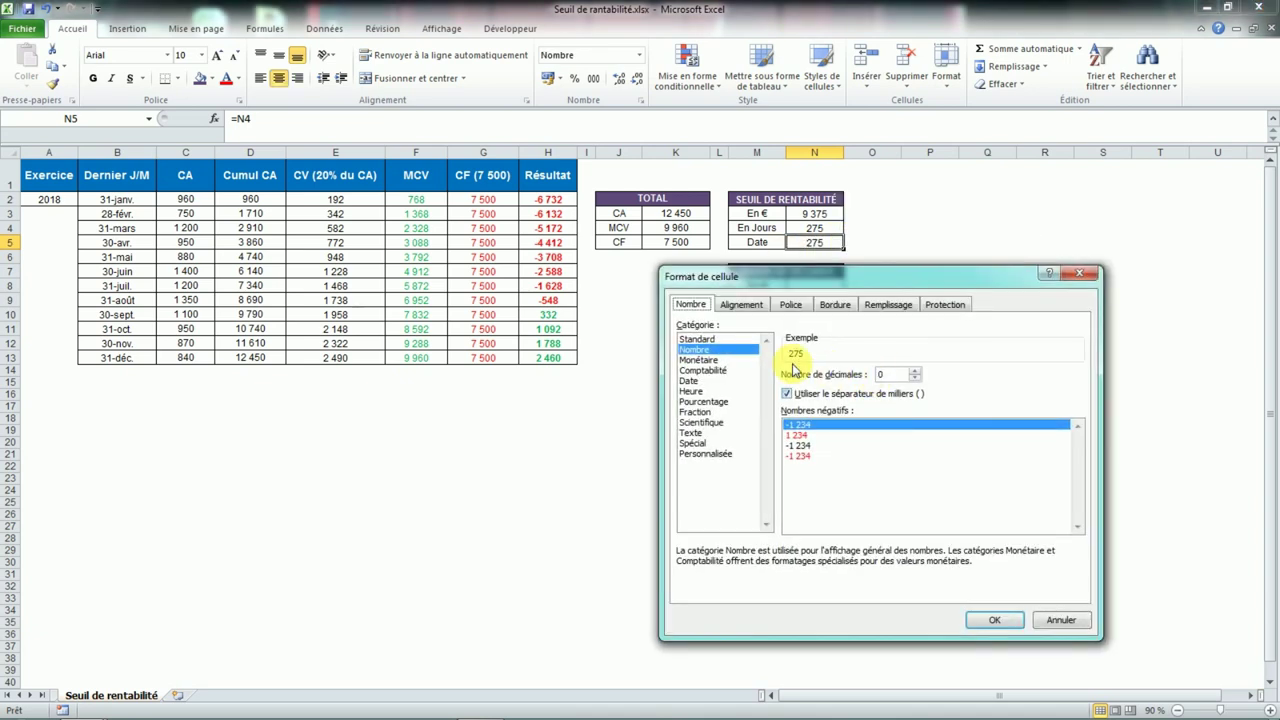
click(692, 381)
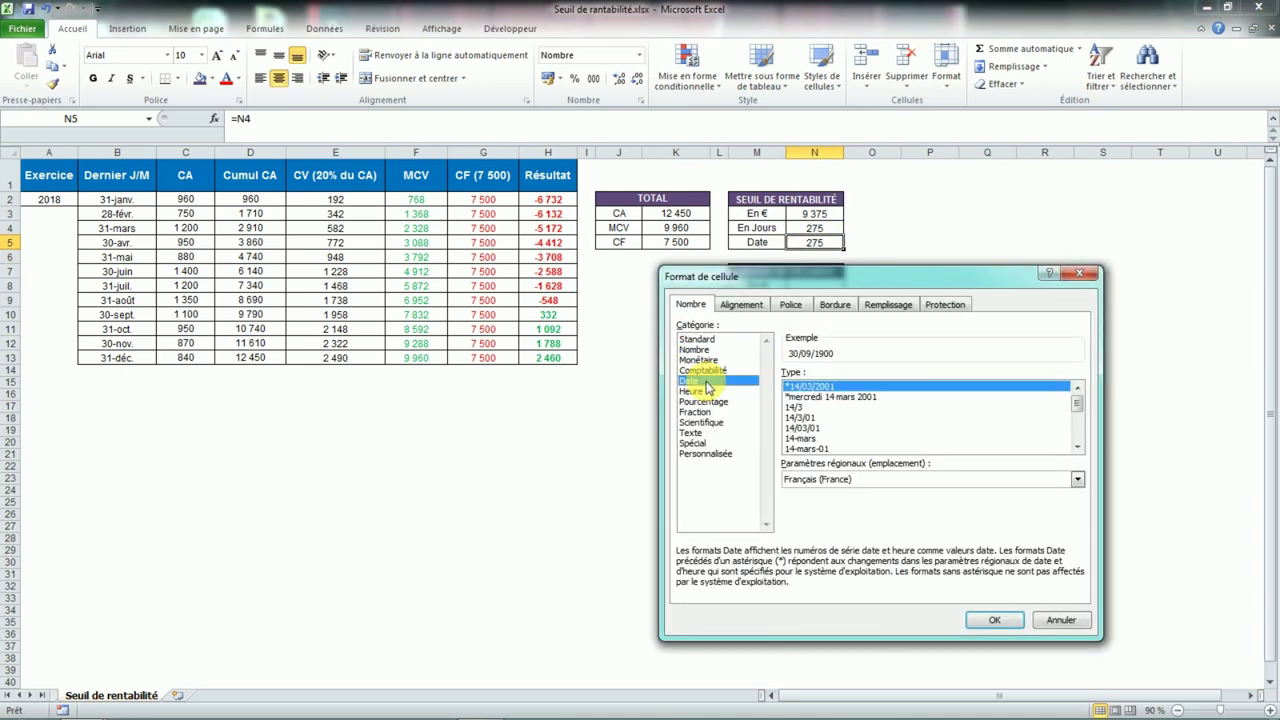
click(790, 407)
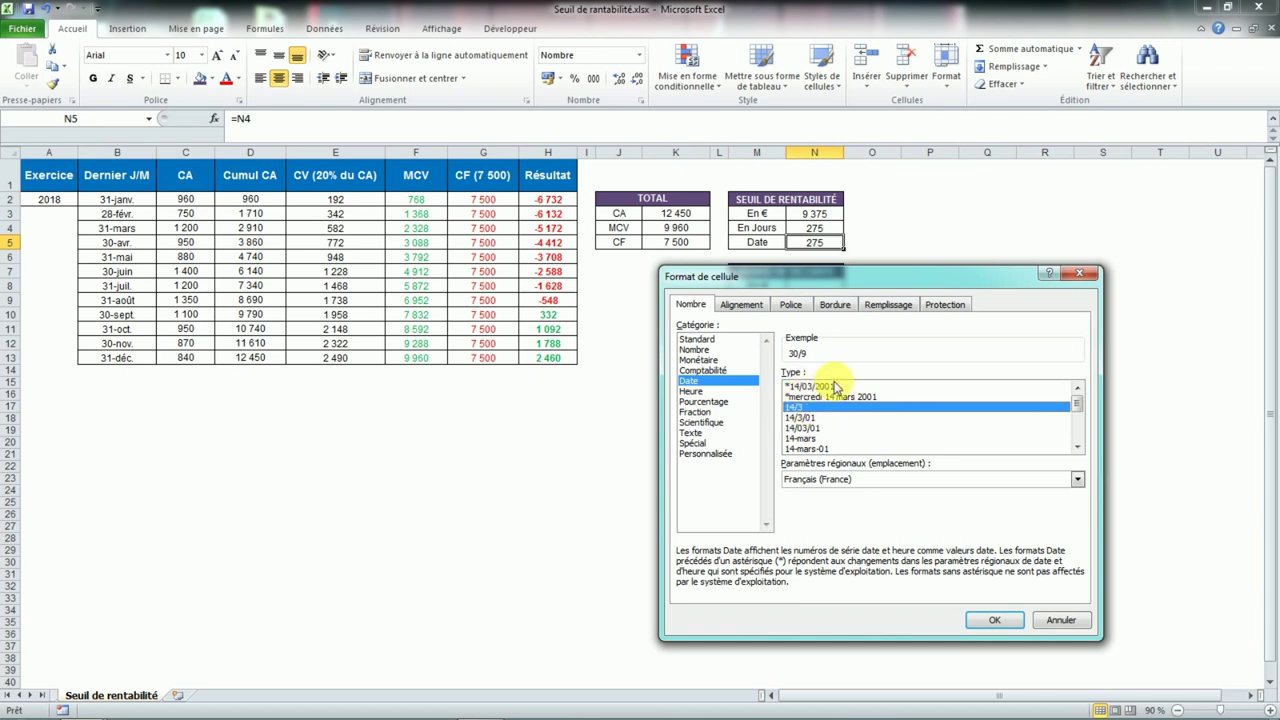
click(994, 622)
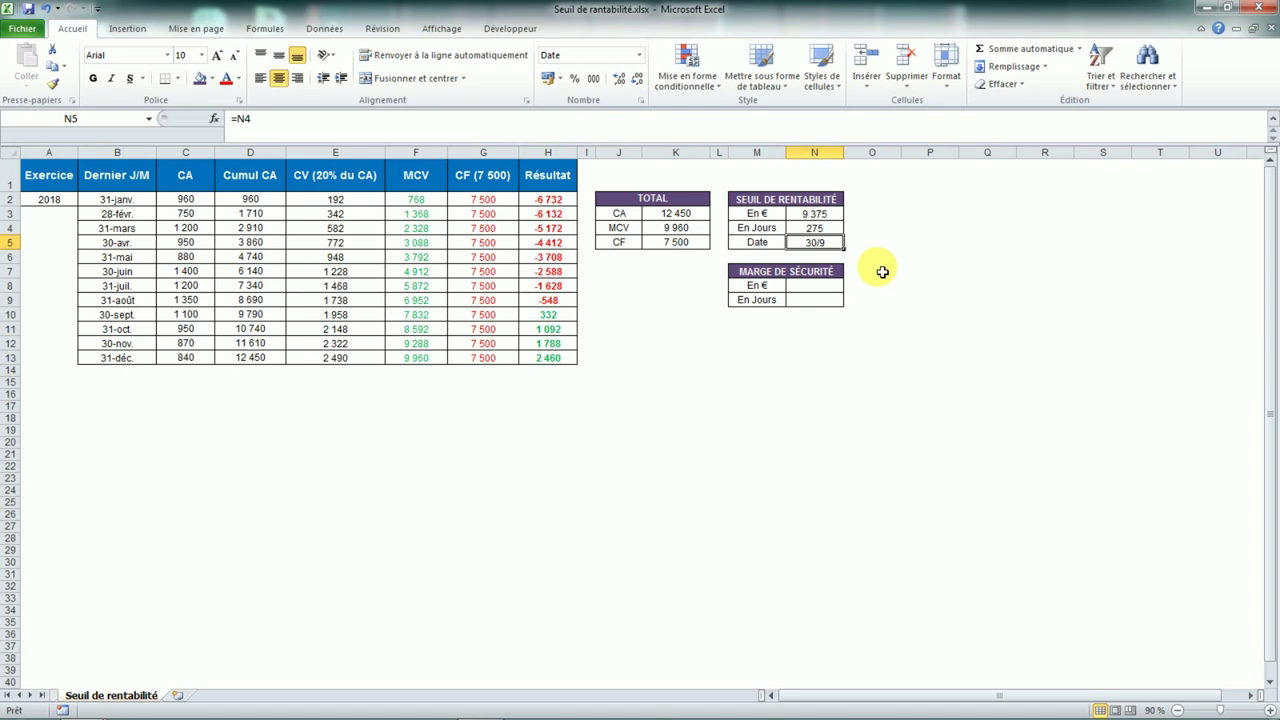
click(818, 289)
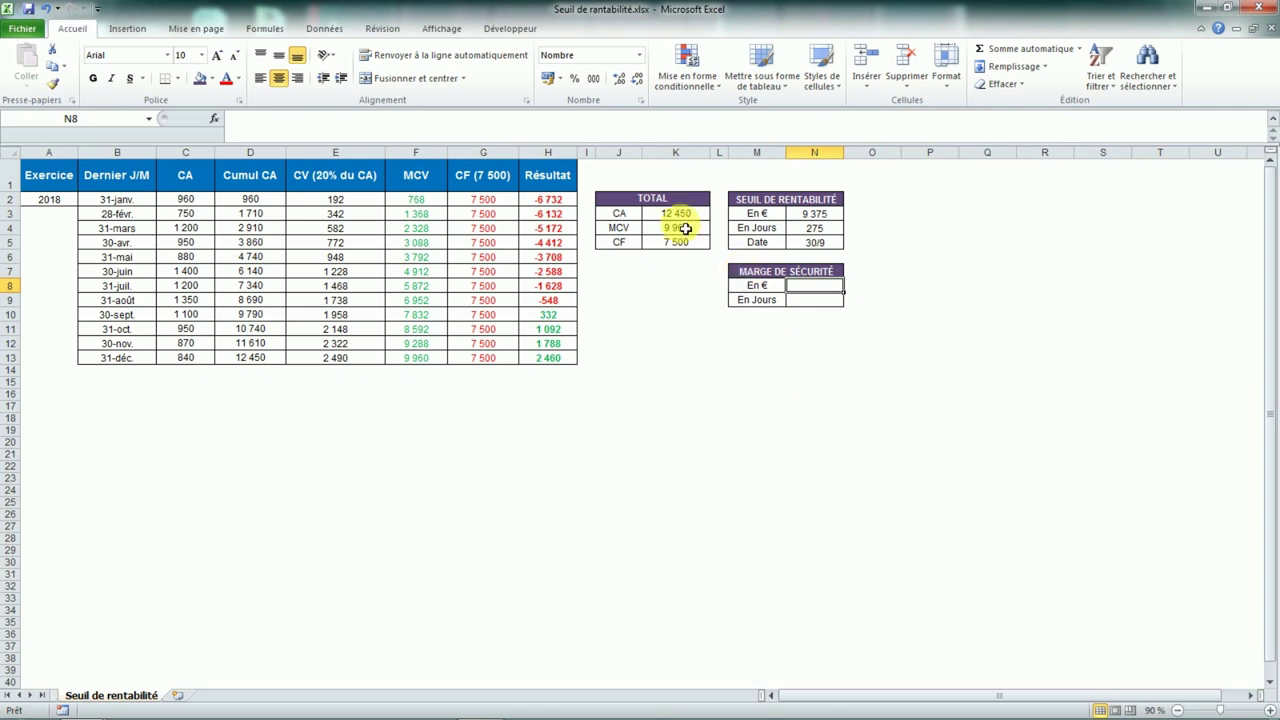
Step: Enter =K3-N3 in N8 for a euro safety margin of 3 075
text(=)
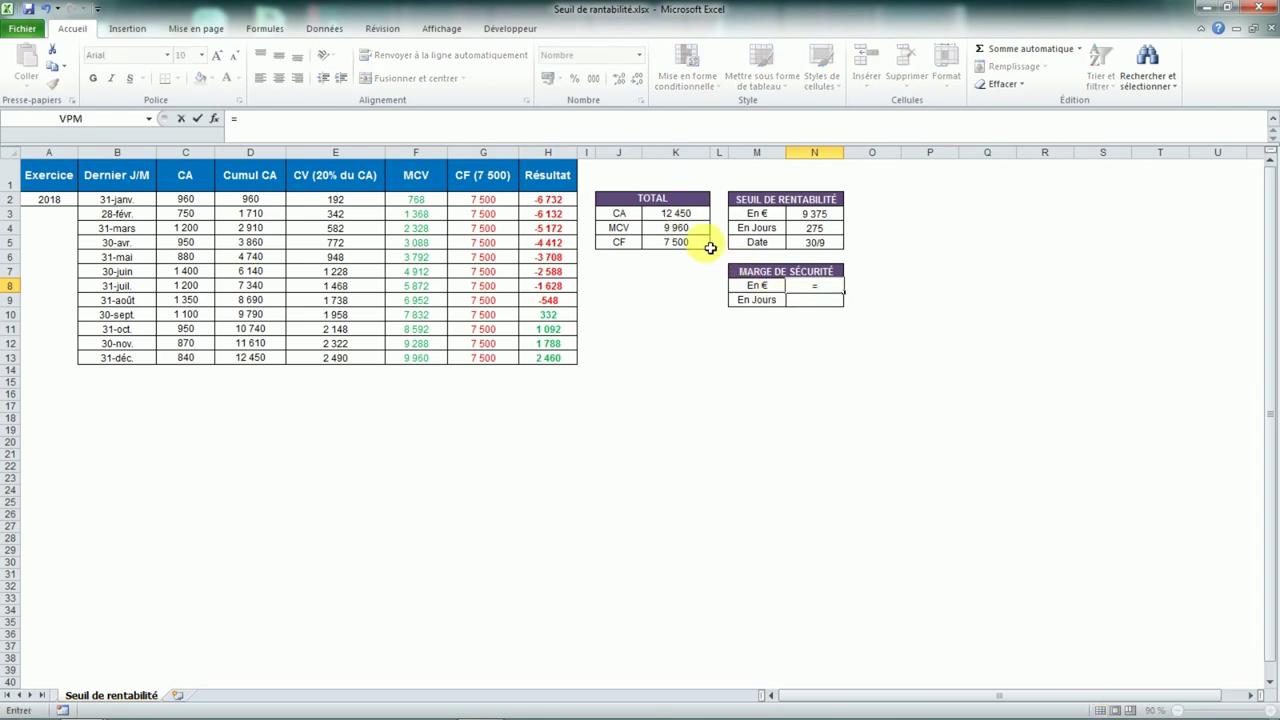
click(680, 214)
text(-)
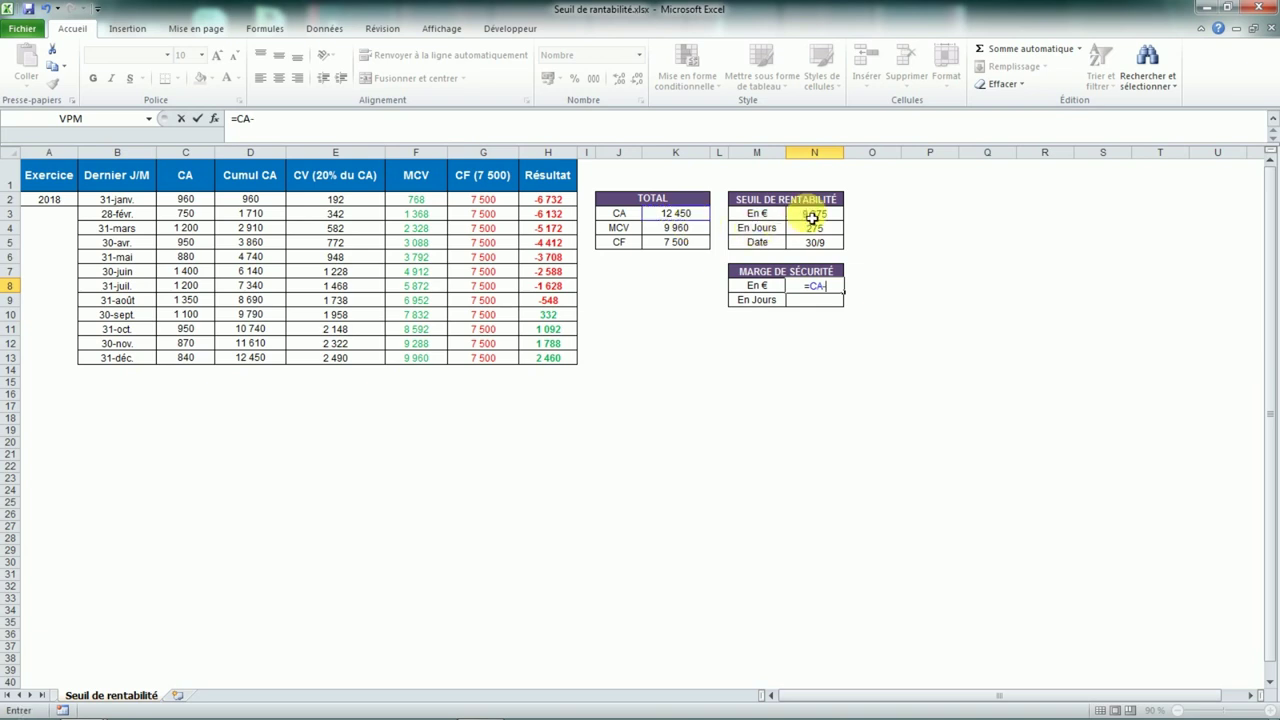
click(814, 214)
key(Return)
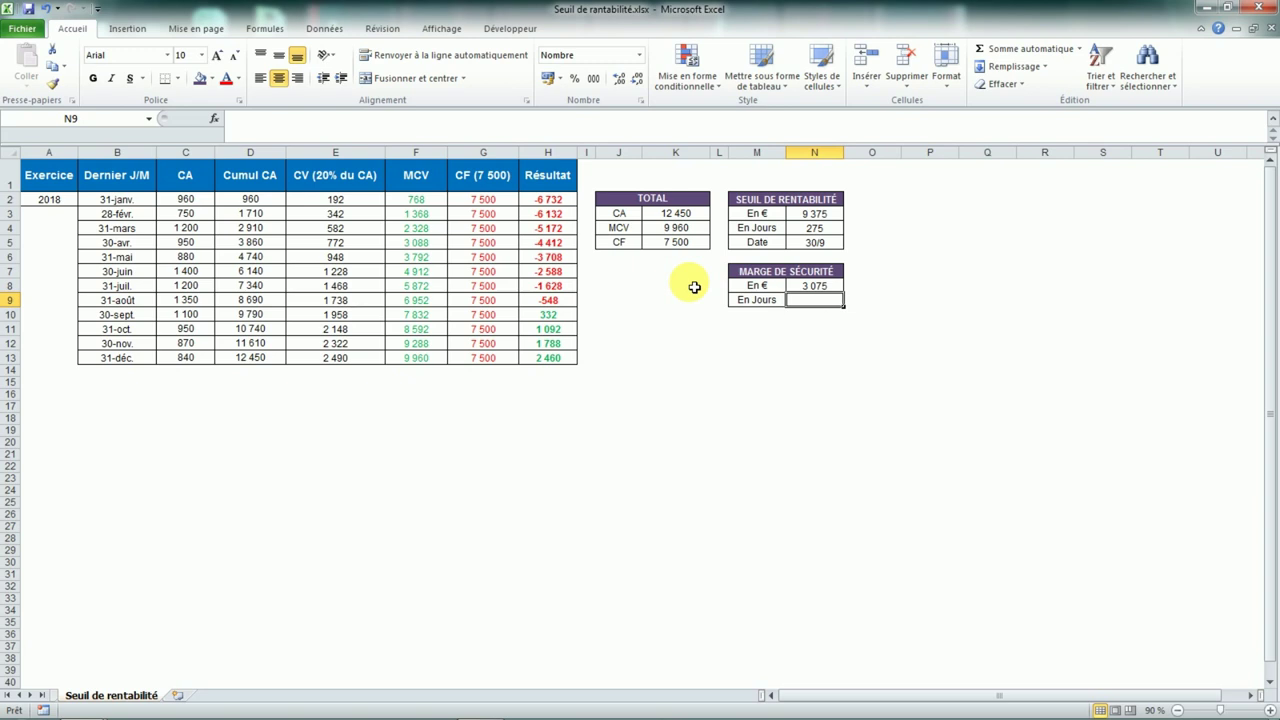
text(=)
key(Escape)
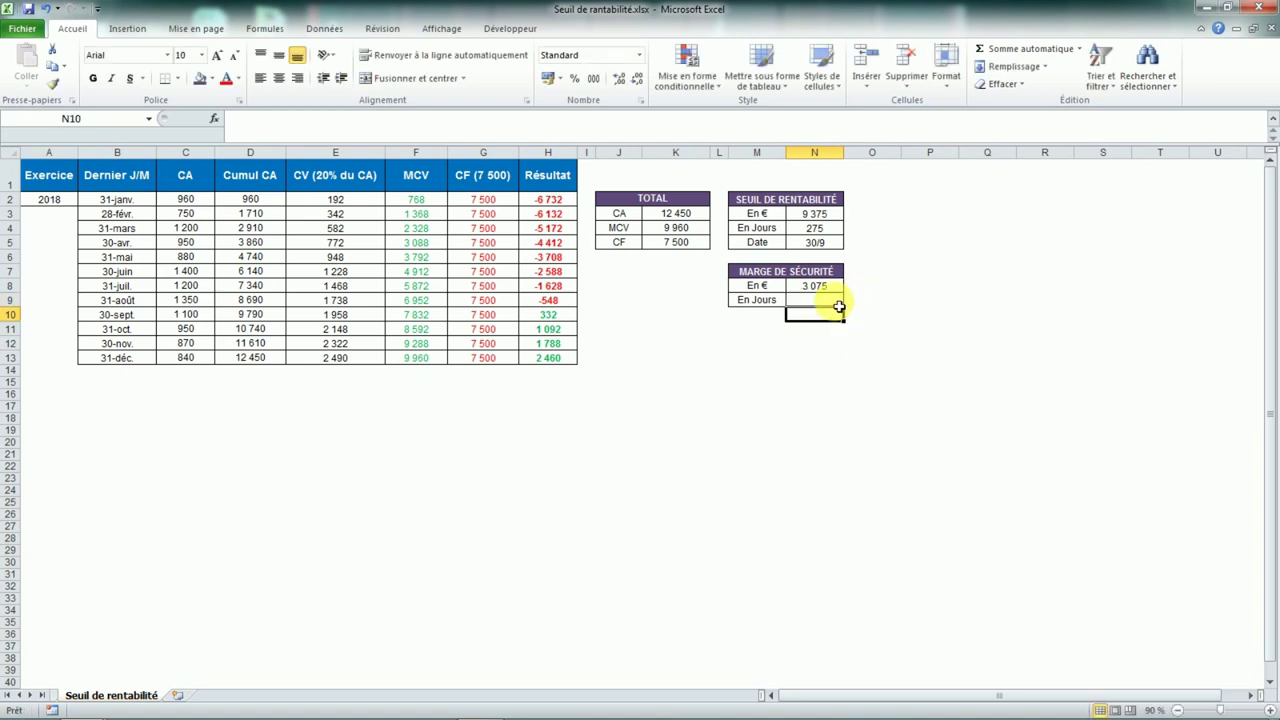
Step: Name the euro safety margin cell N8 'MS' in the Name Box
click(822, 287)
click(98, 122)
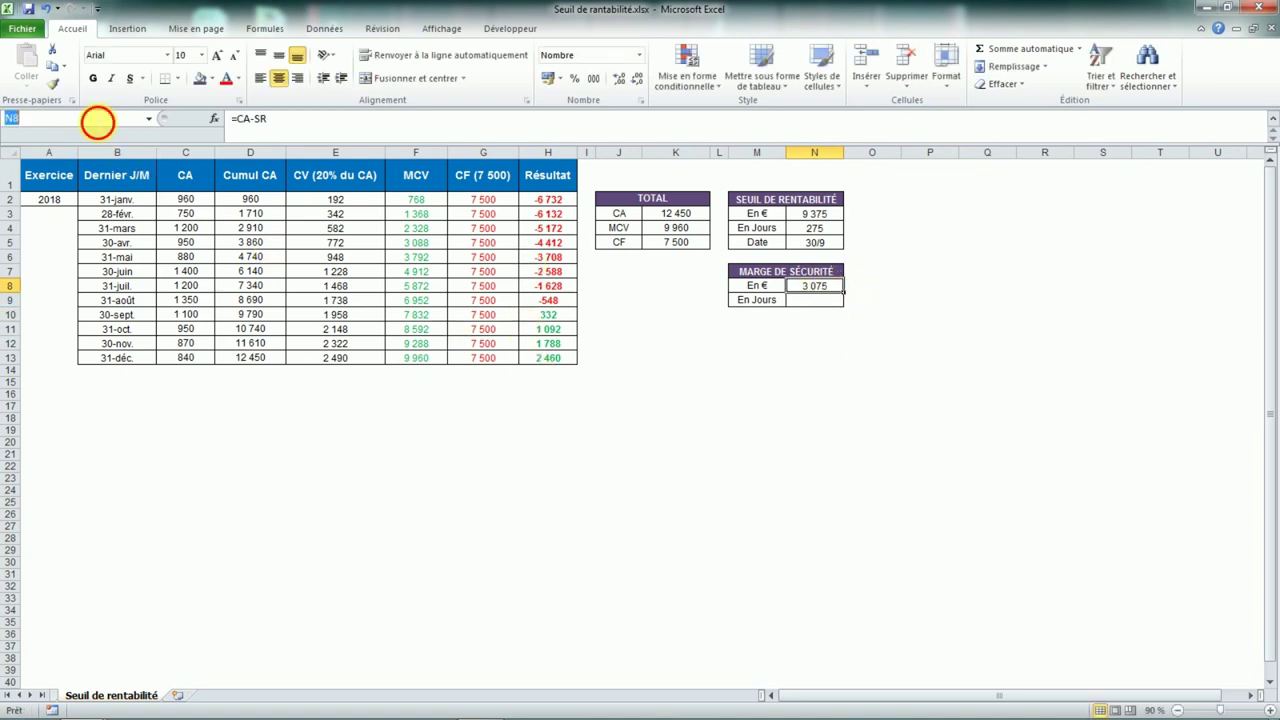
key(Caps_Lock)
text(MS)
key(Return)
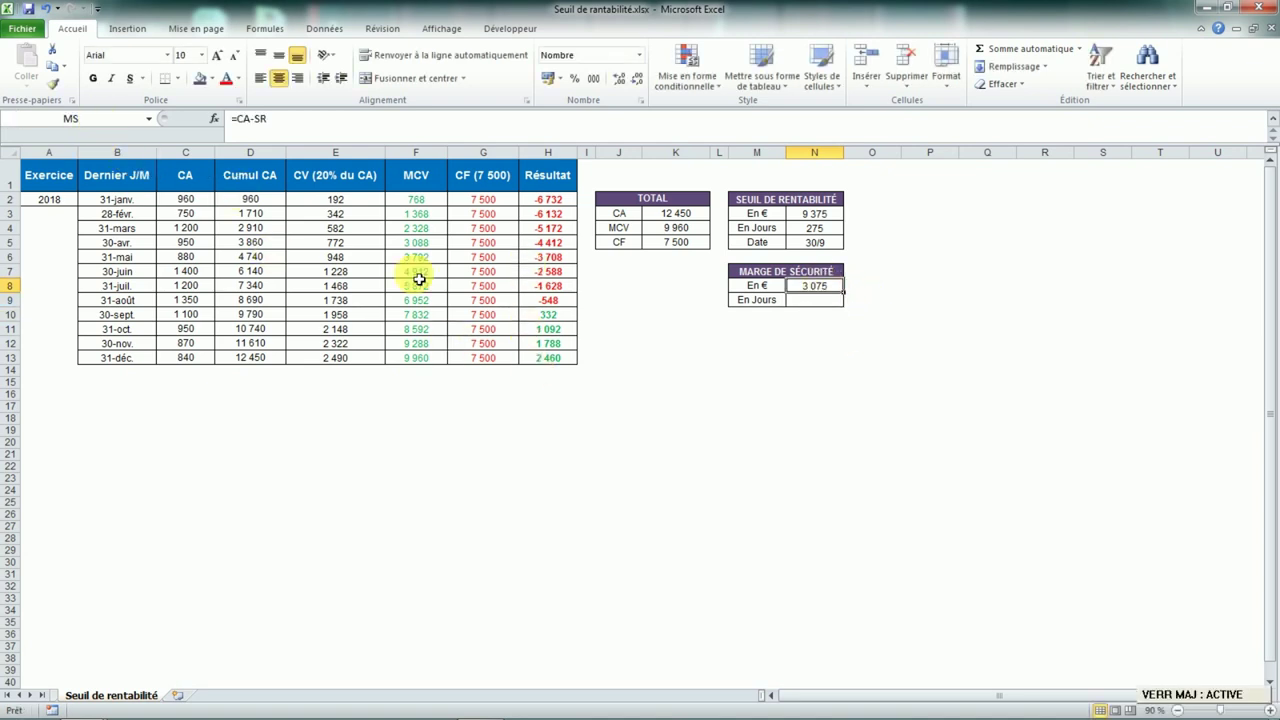
Step: Enter =MS/CA*365 in N9, giving a 90-day safety margin
click(805, 300)
key(Caps_Lock)
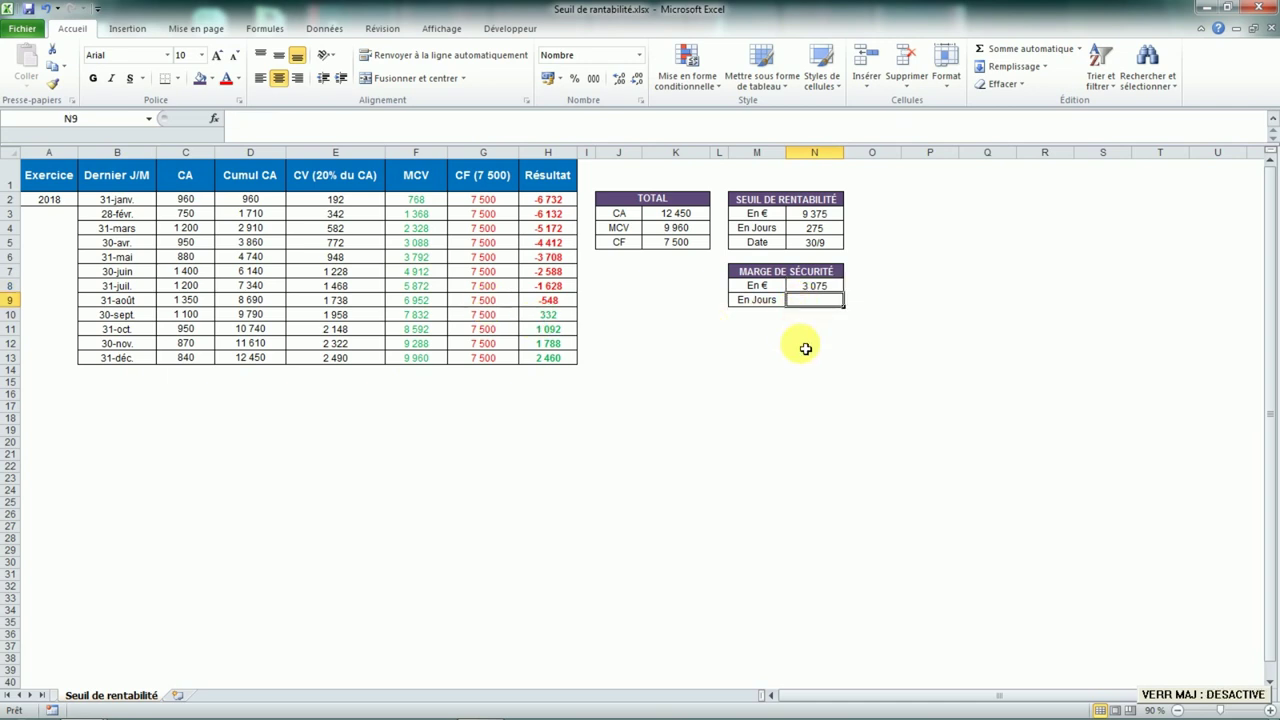
text(=)
click(815, 288)
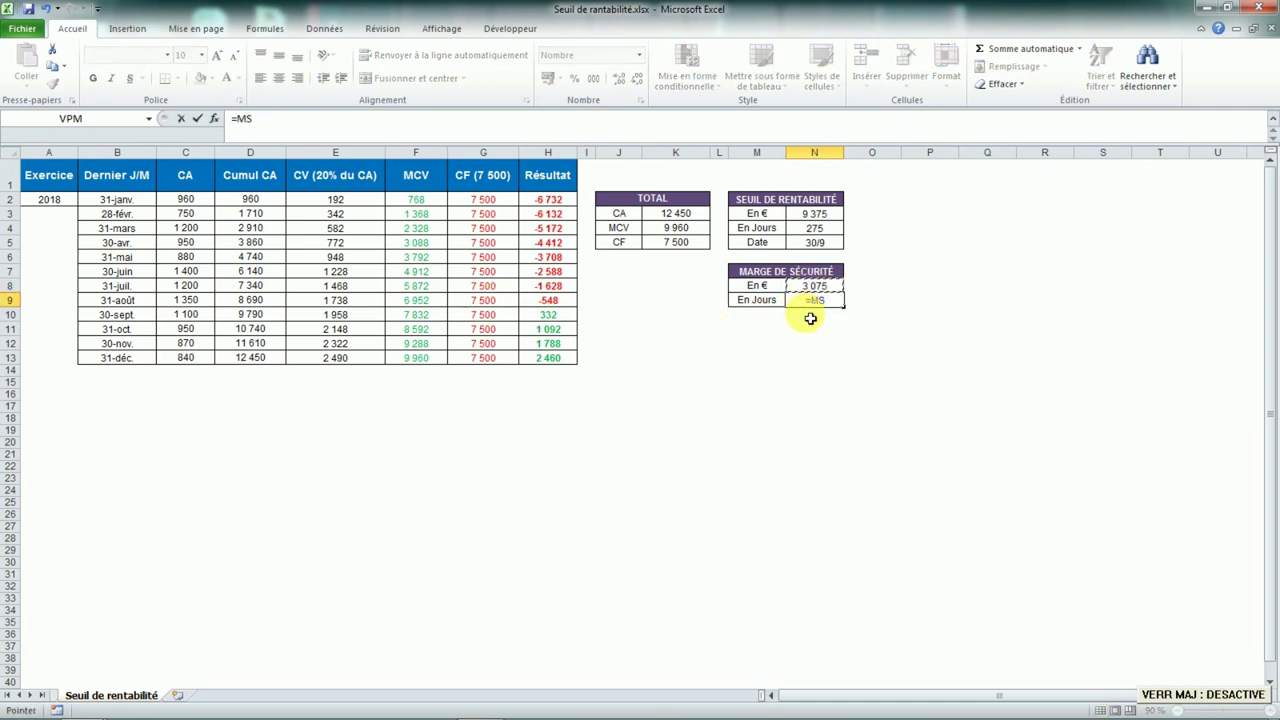
text(/CA*365)
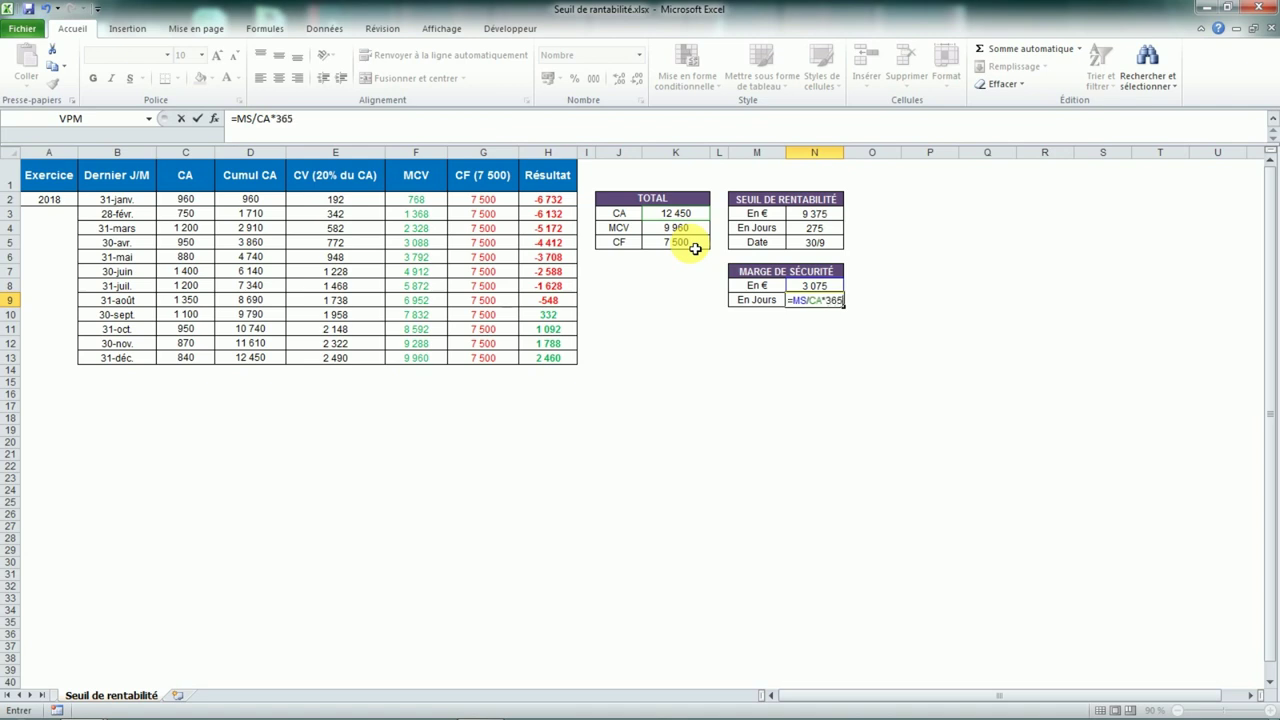
key(Return)
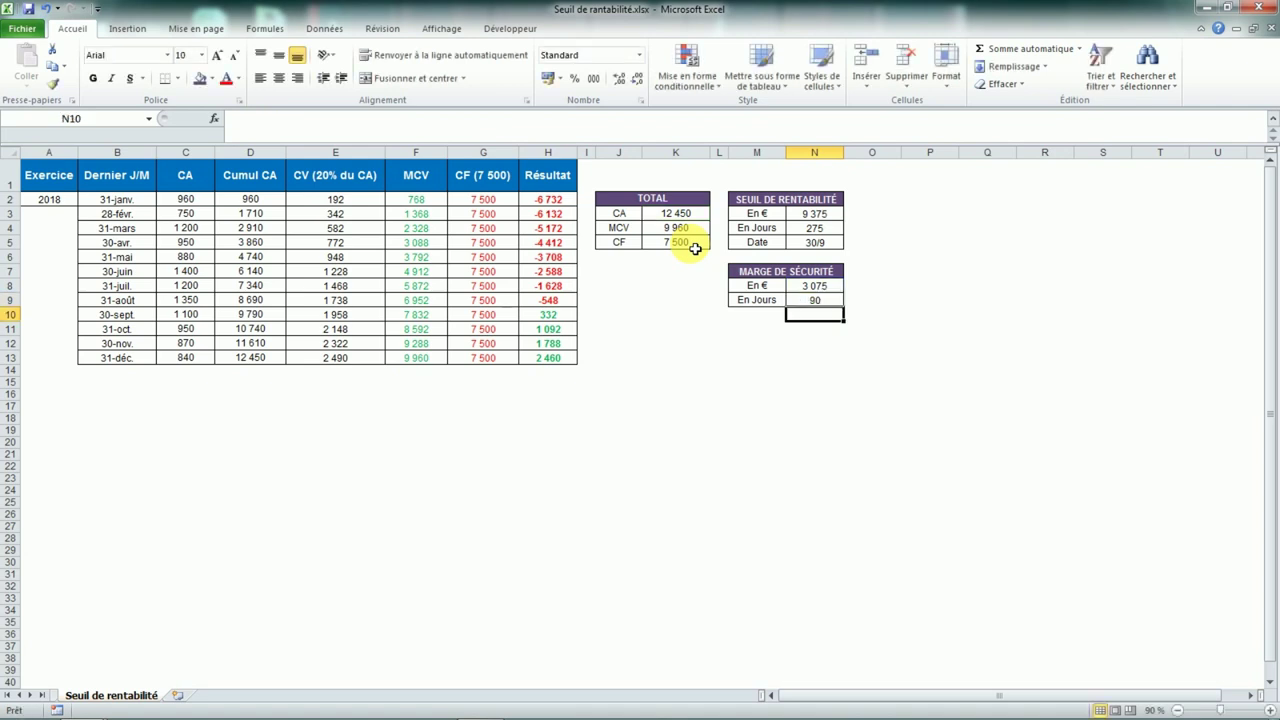
Step: Compare the N9 and N4 day formulas, then select the month column B1:B13
click(829, 300)
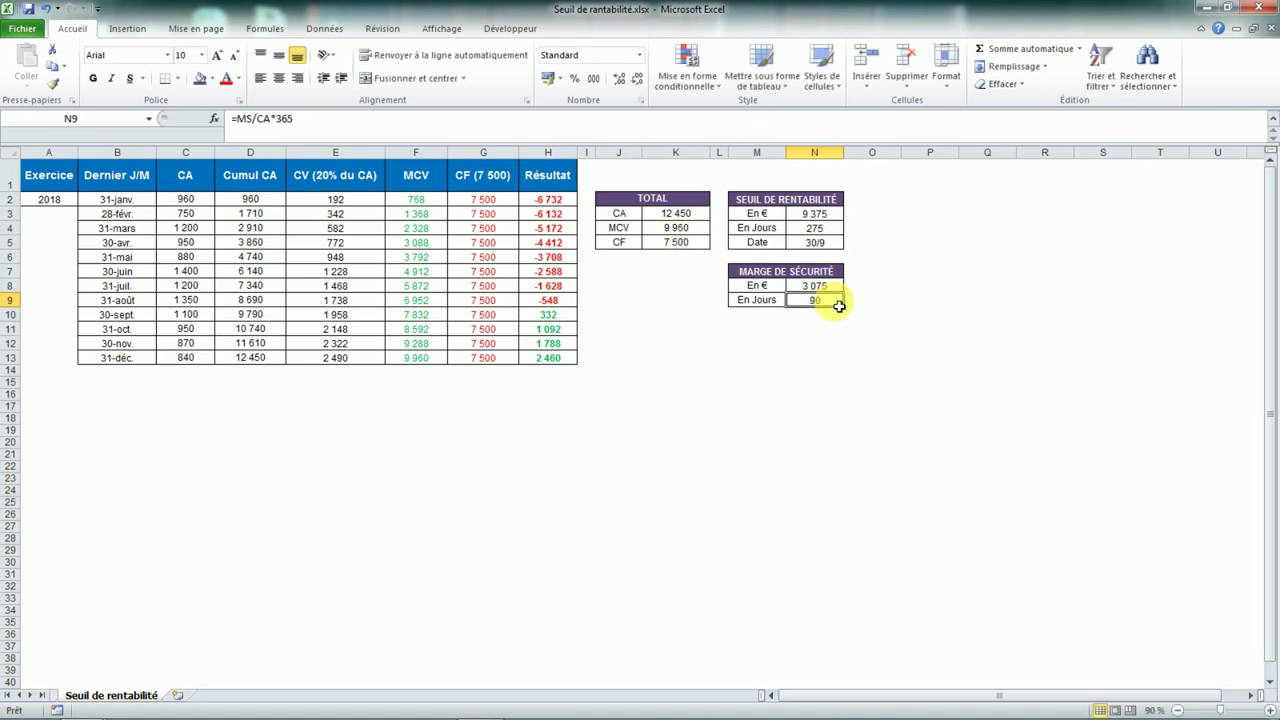
ctrl+click(818, 230)
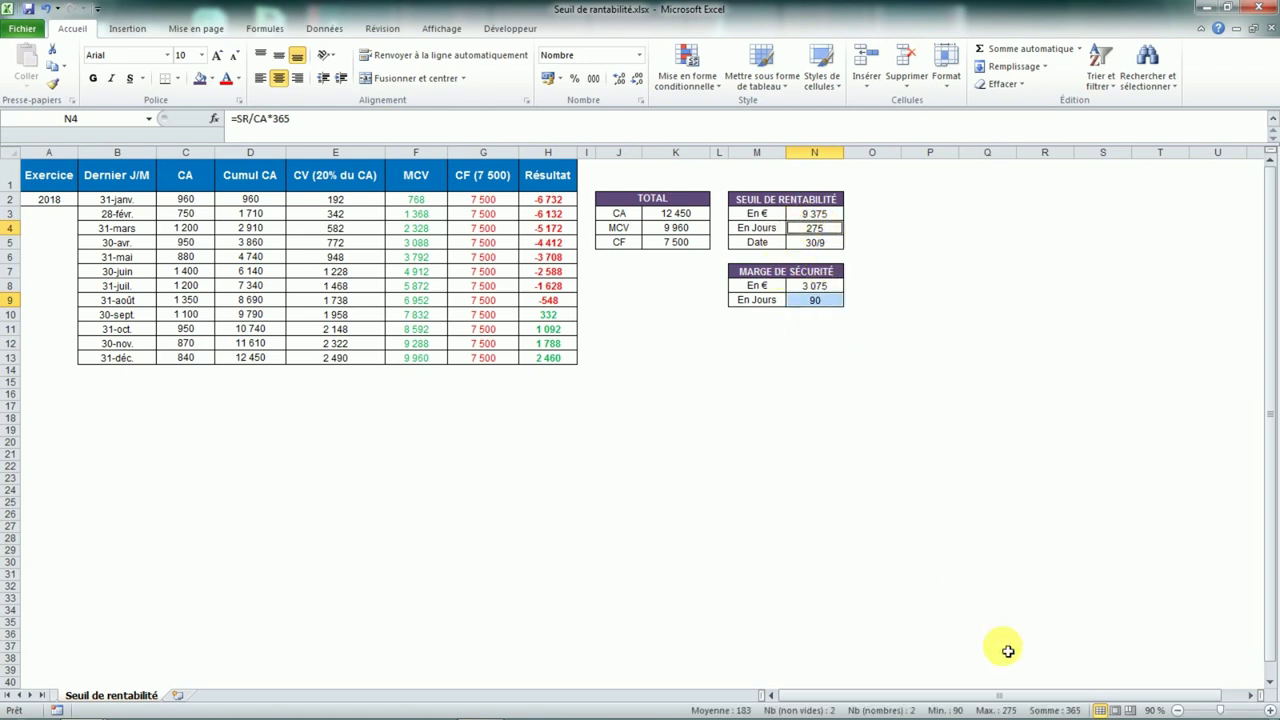
click(852, 262)
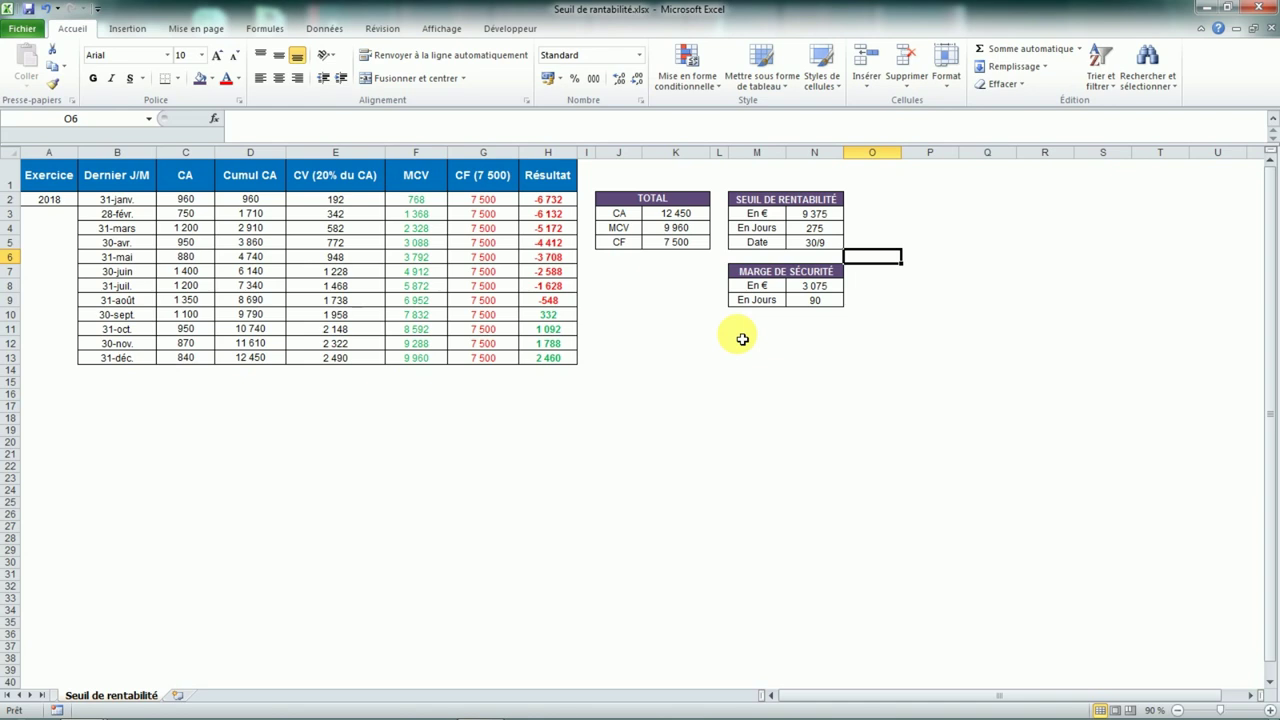
click(665, 428)
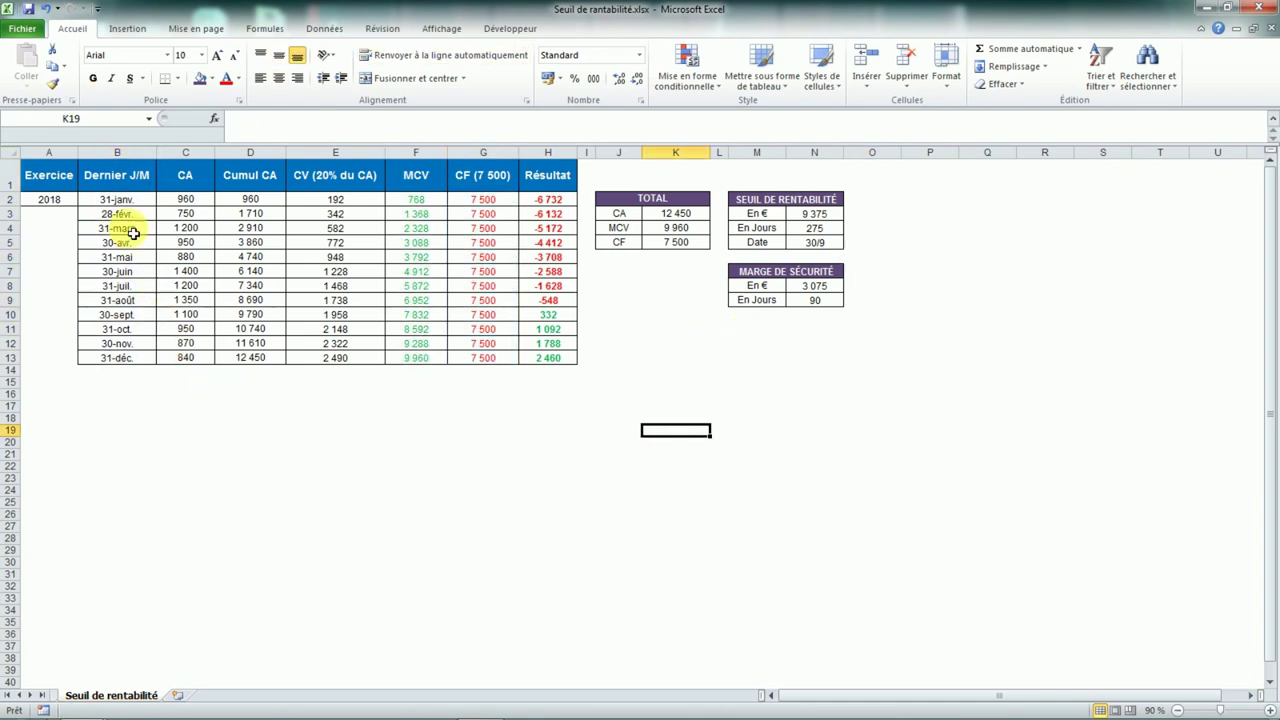
drag(108, 175, 122, 355)
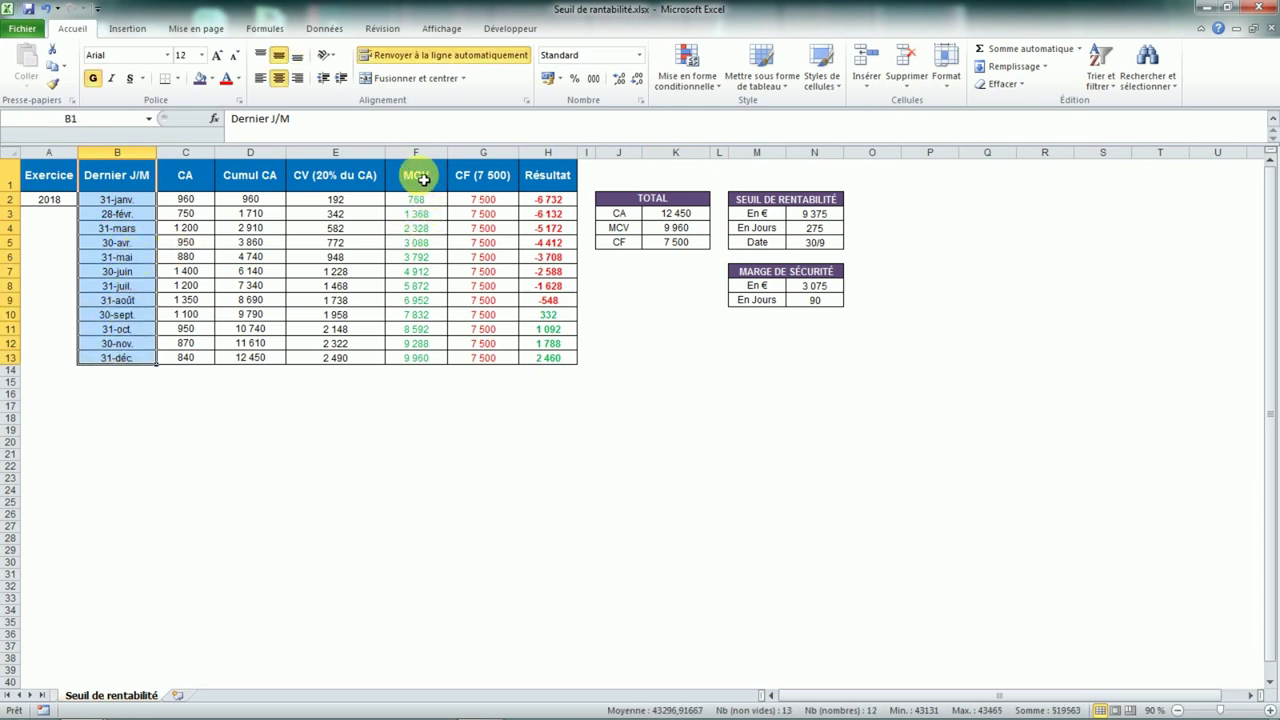
Step: Add F1:G13 to the selection and insert a 2D line chart of MCV and CF
drag(422, 178, 486, 358)
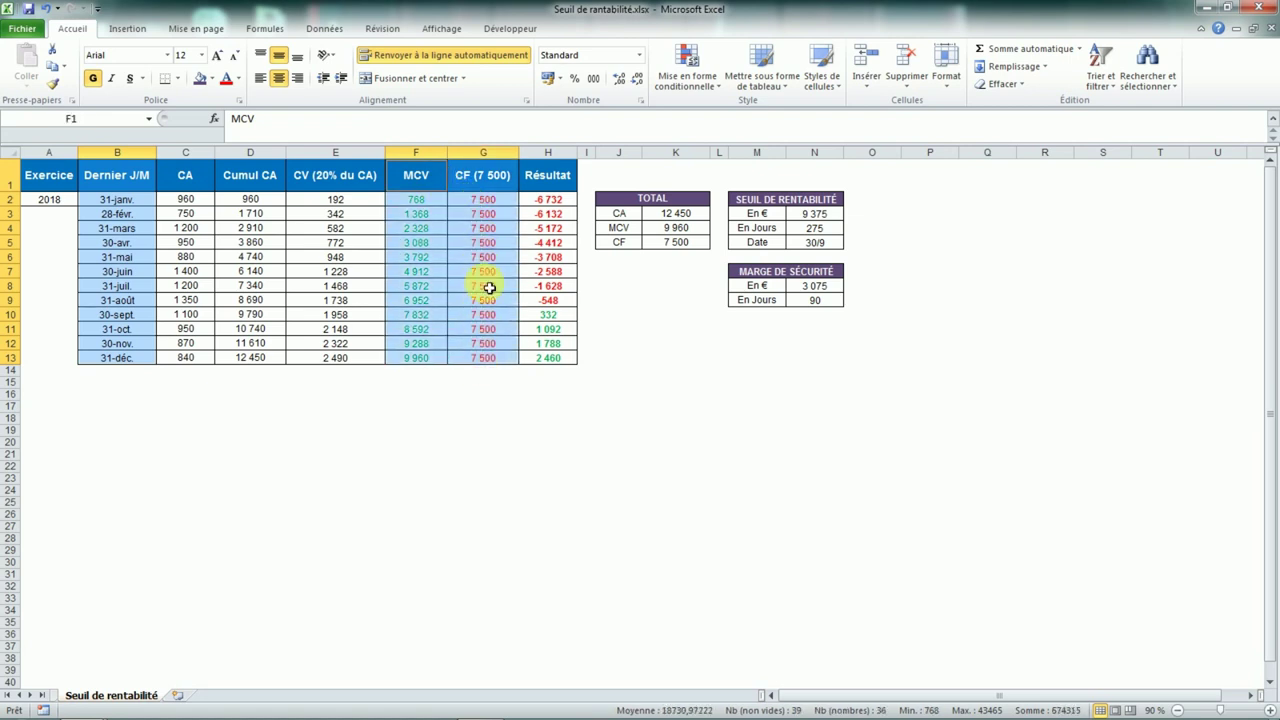
click(127, 28)
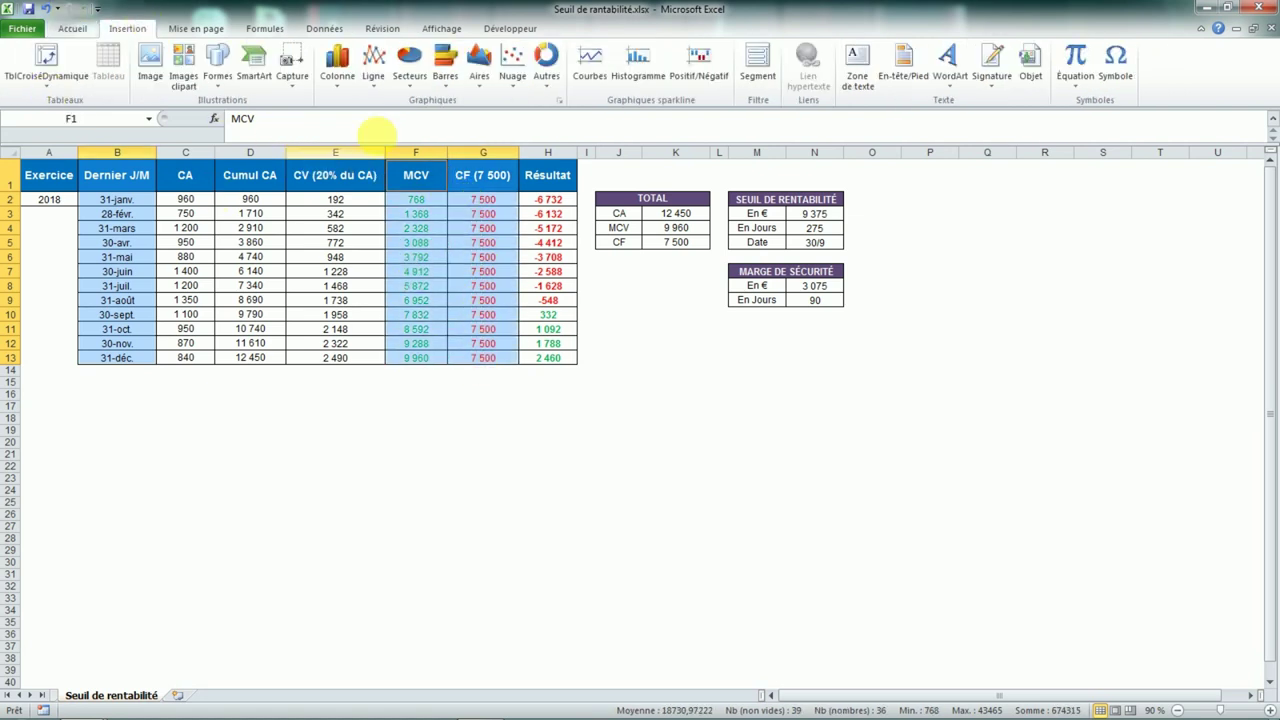
click(373, 68)
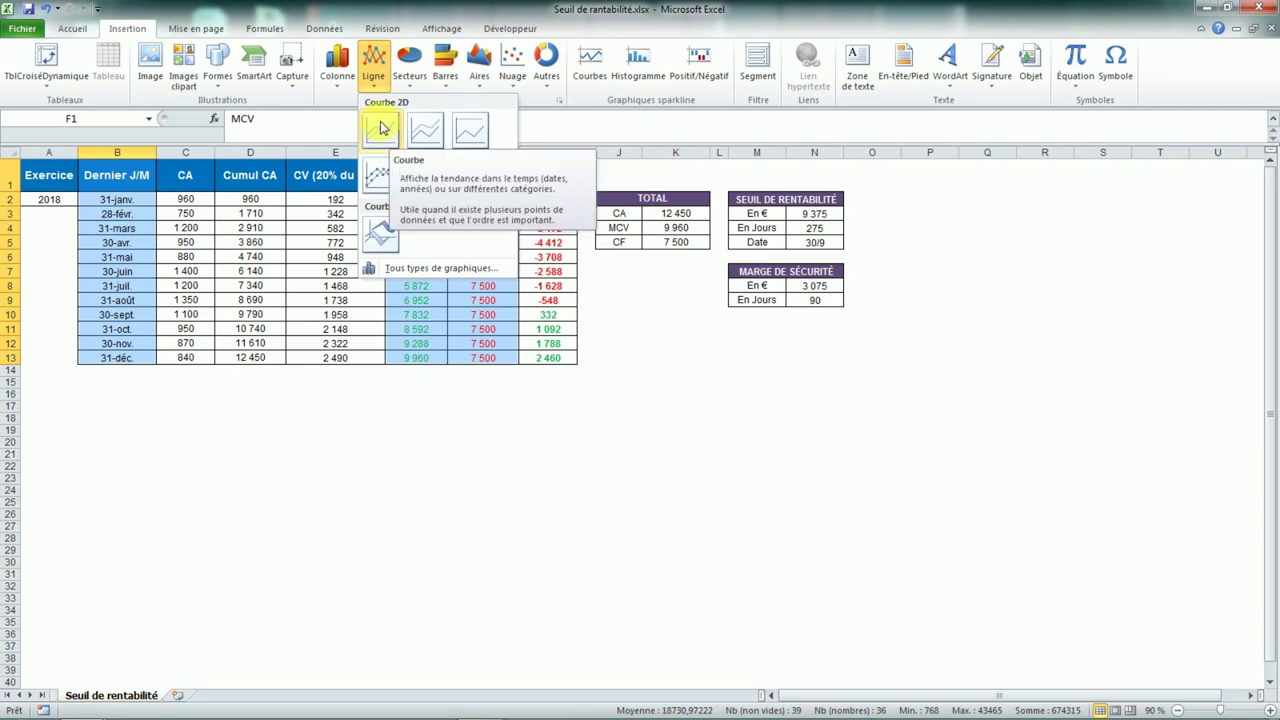
click(381, 131)
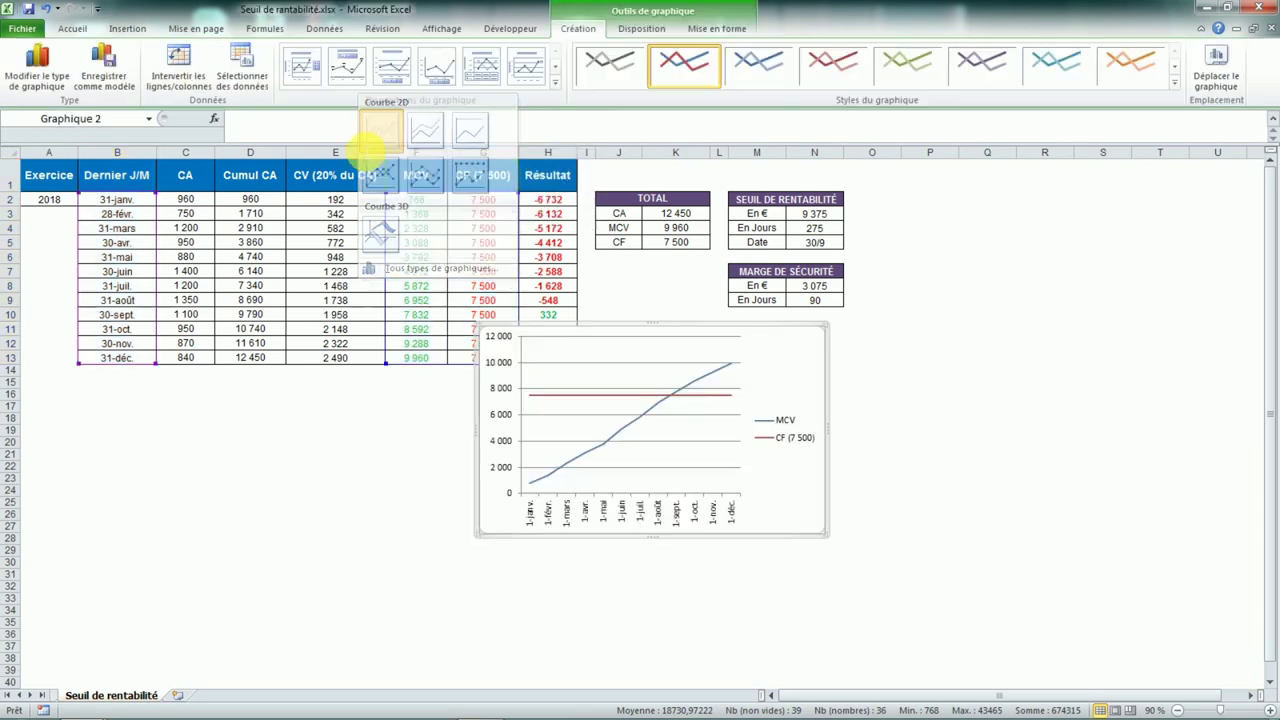
Step: Move the chart below the table, apply Mise en forme 3, and resize it
drag(686, 420, 516, 433)
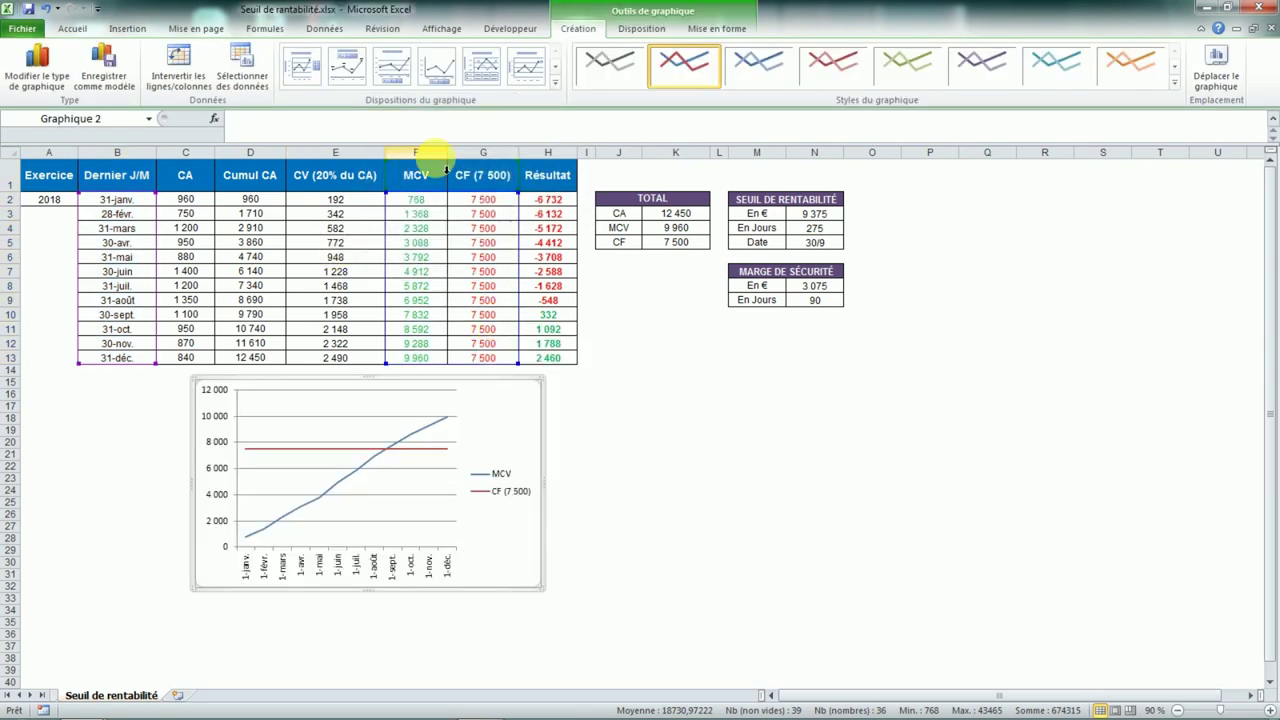
click(393, 75)
click(580, 485)
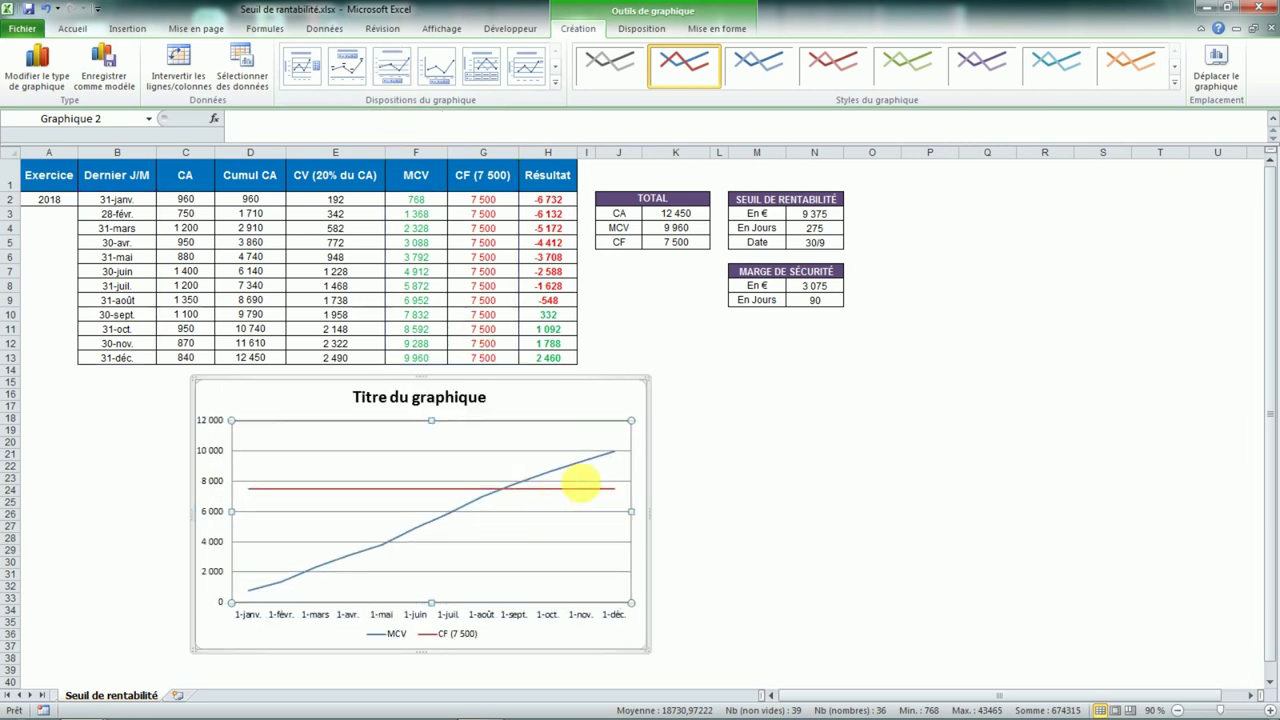
drag(628, 403, 533, 405)
scroll(570, 470, down, 2)
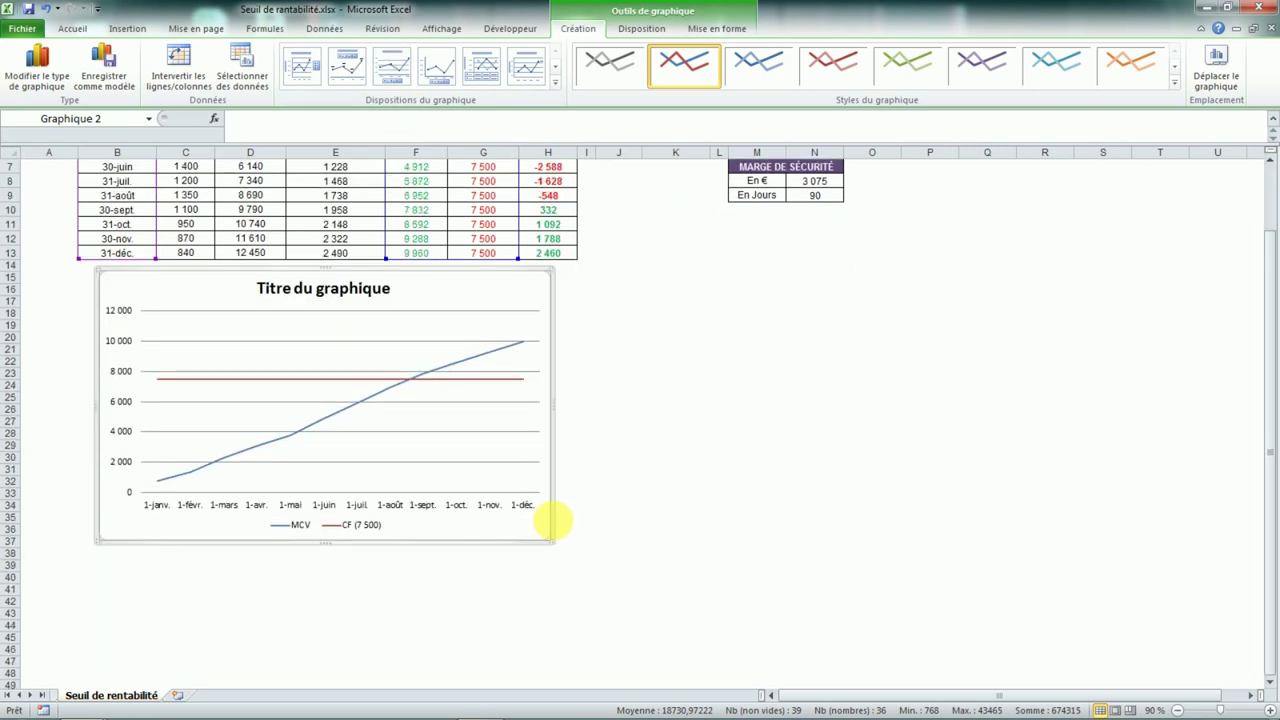
drag(552, 541, 593, 562)
scroll(700, 500, up, 2)
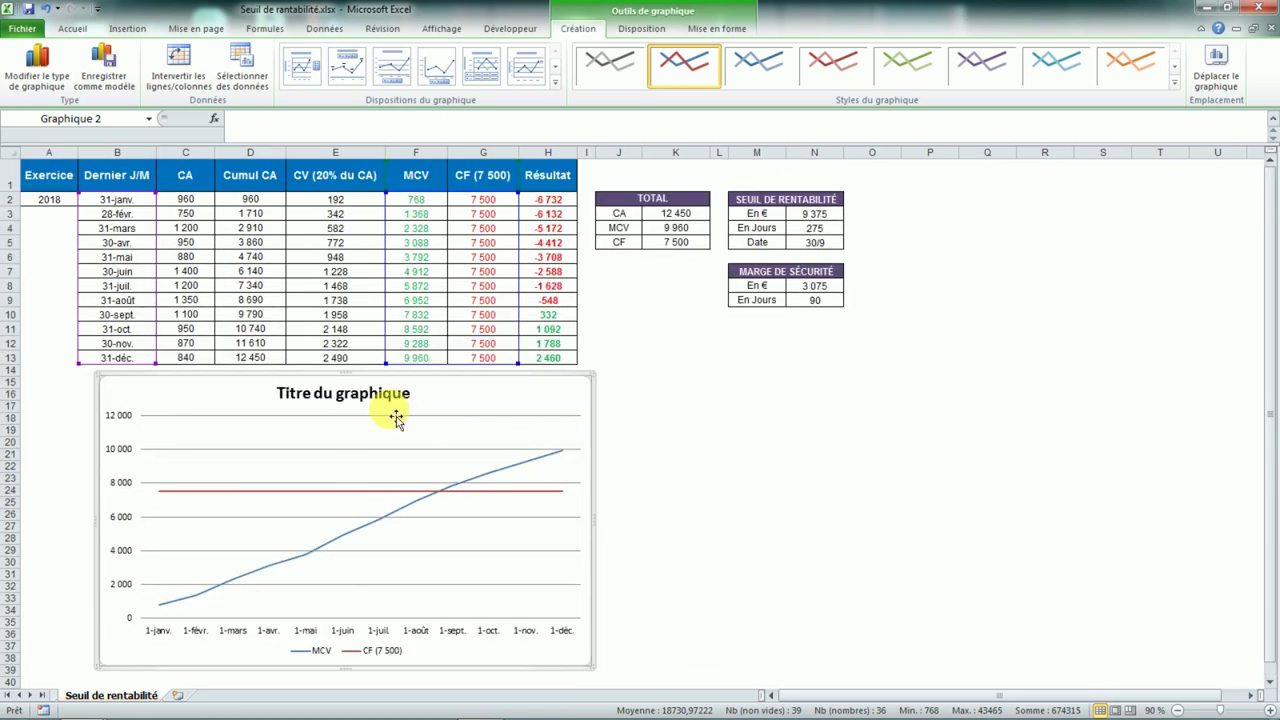
click(374, 393)
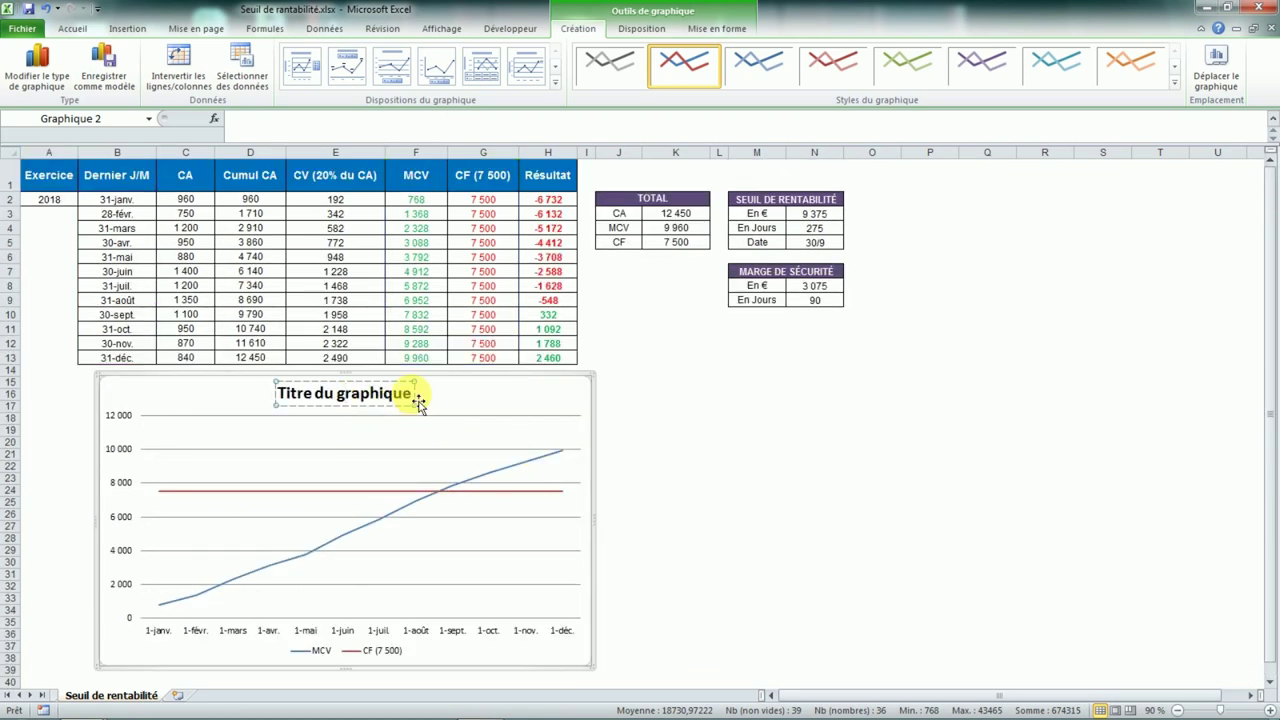
drag(418, 400, 257, 395)
text(Seuil de rentabilité 2018)
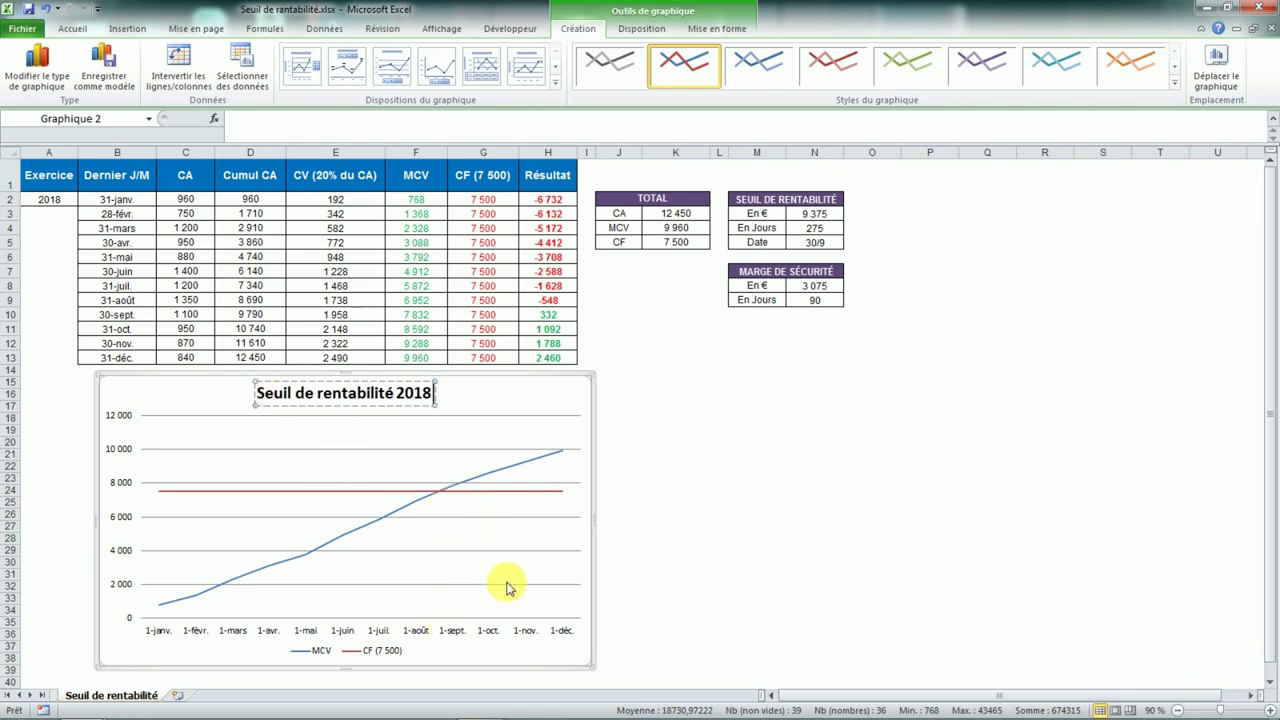
scroll(499, 598, down, 1)
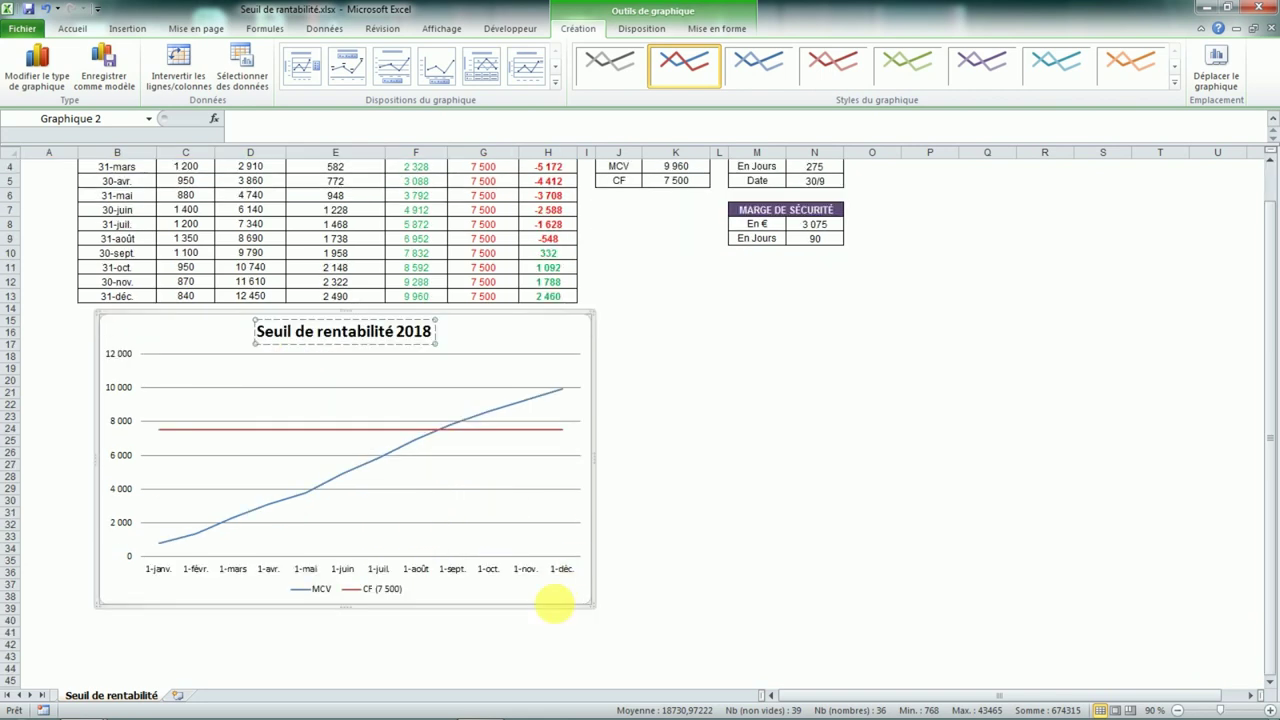
click(362, 590)
right_click(357, 600)
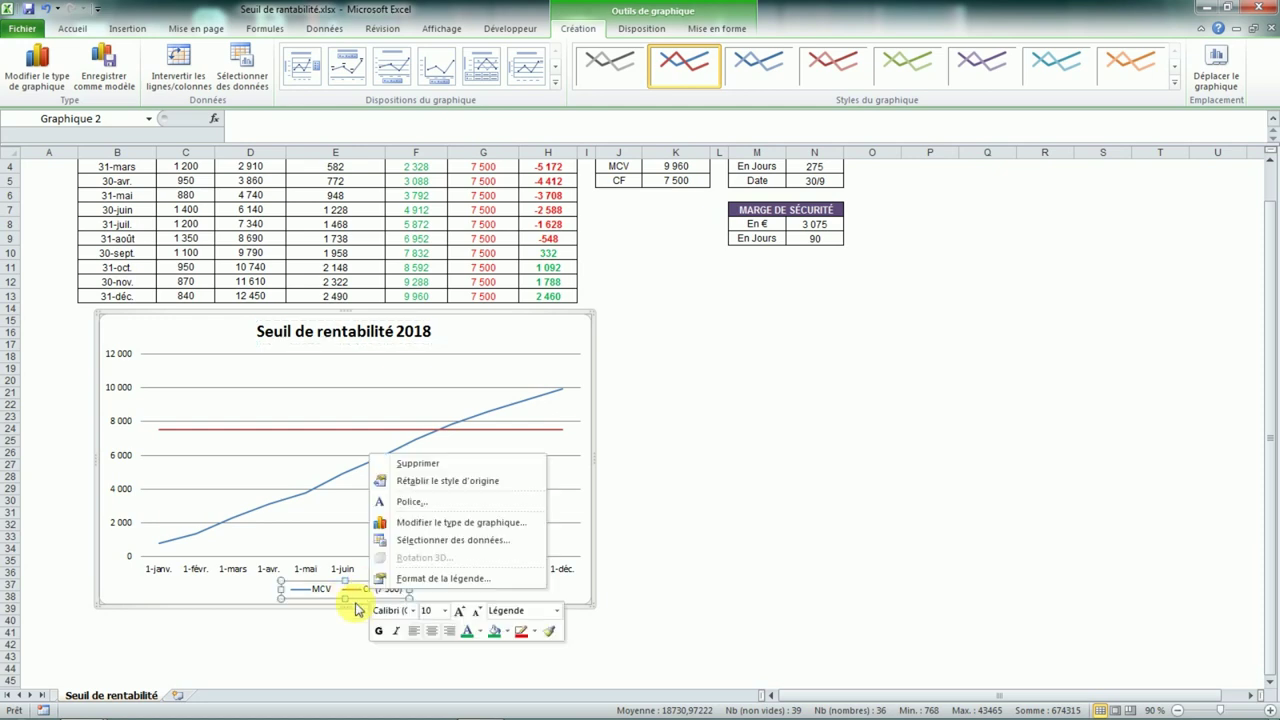
click(385, 464)
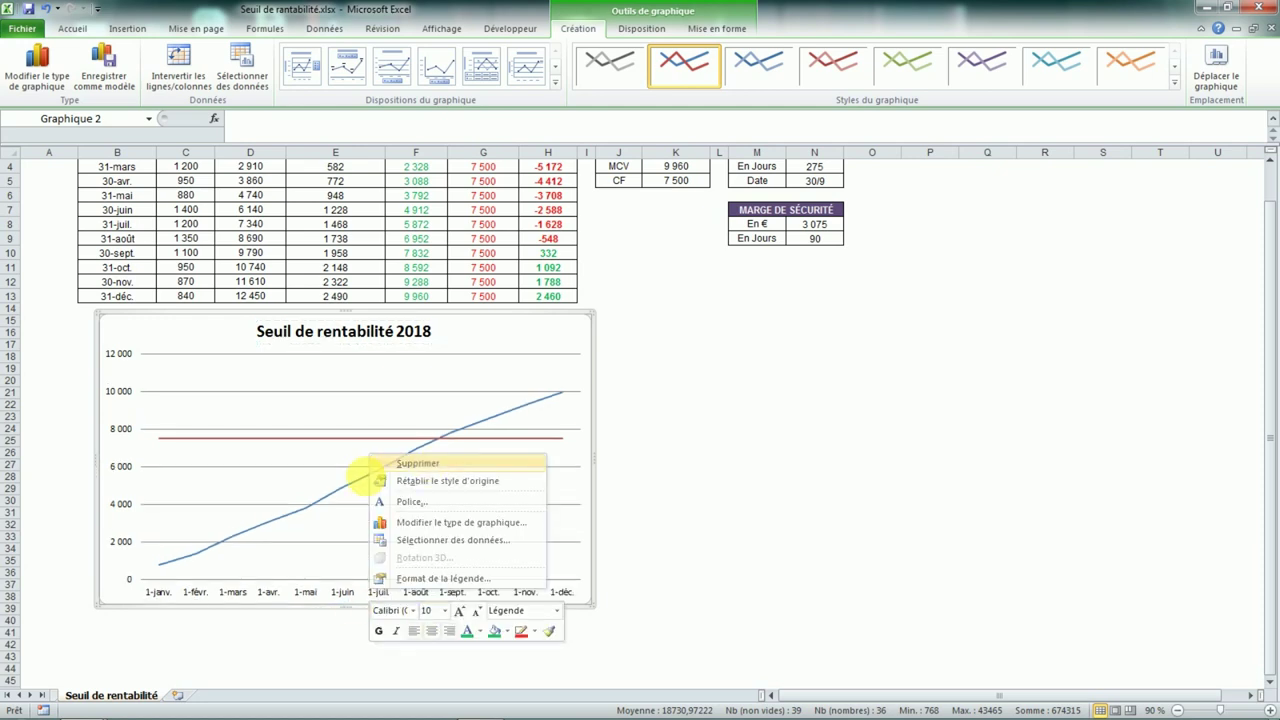
click(427, 597)
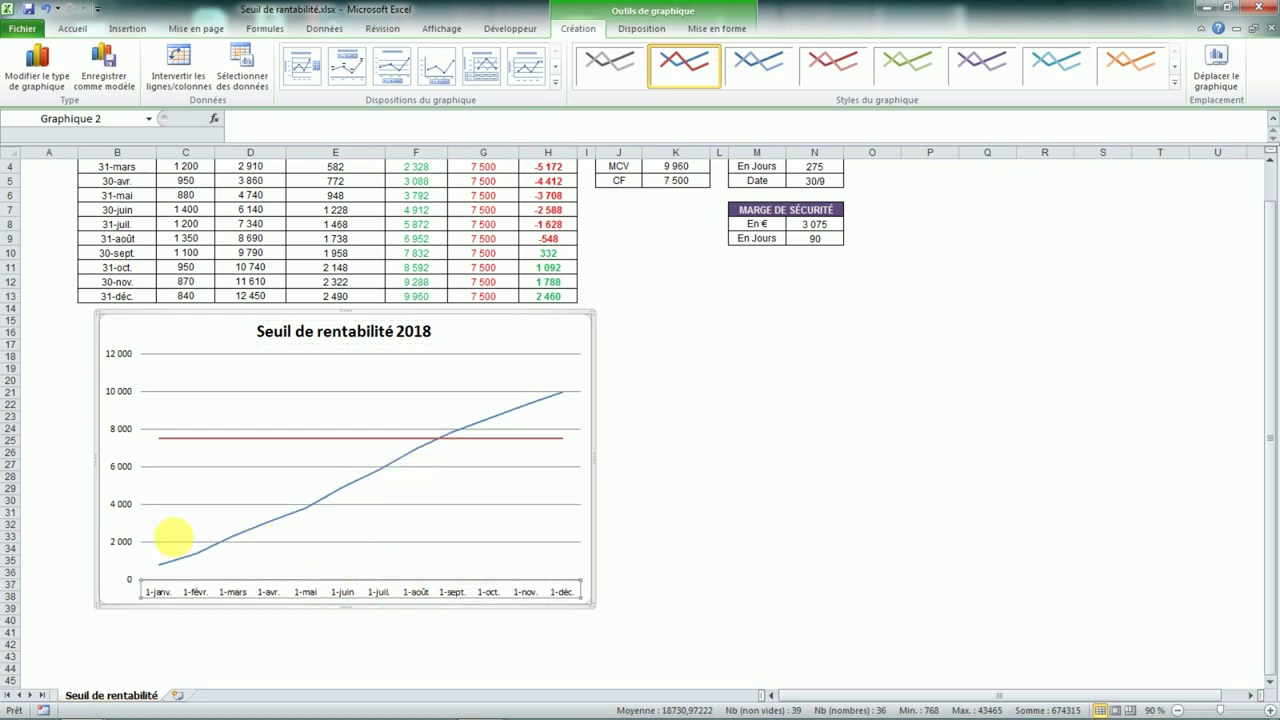
scroll(135, 345, up, 1)
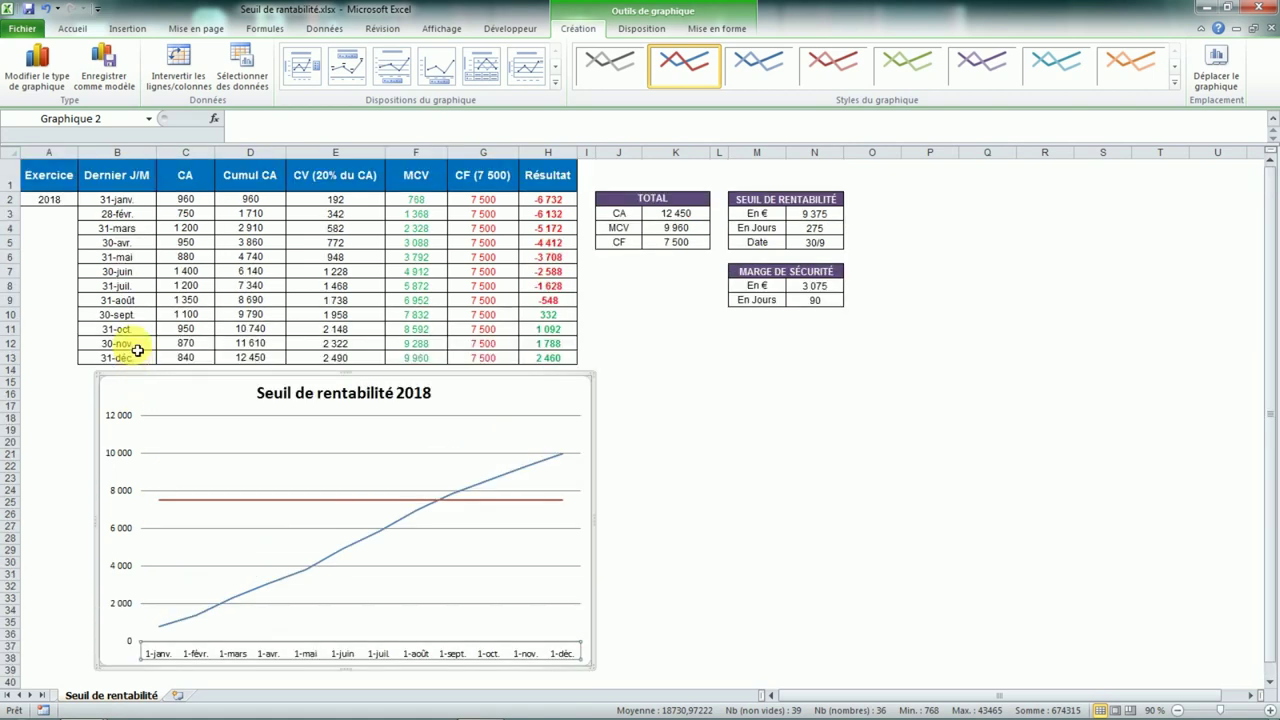
scroll(136, 285, down, 1)
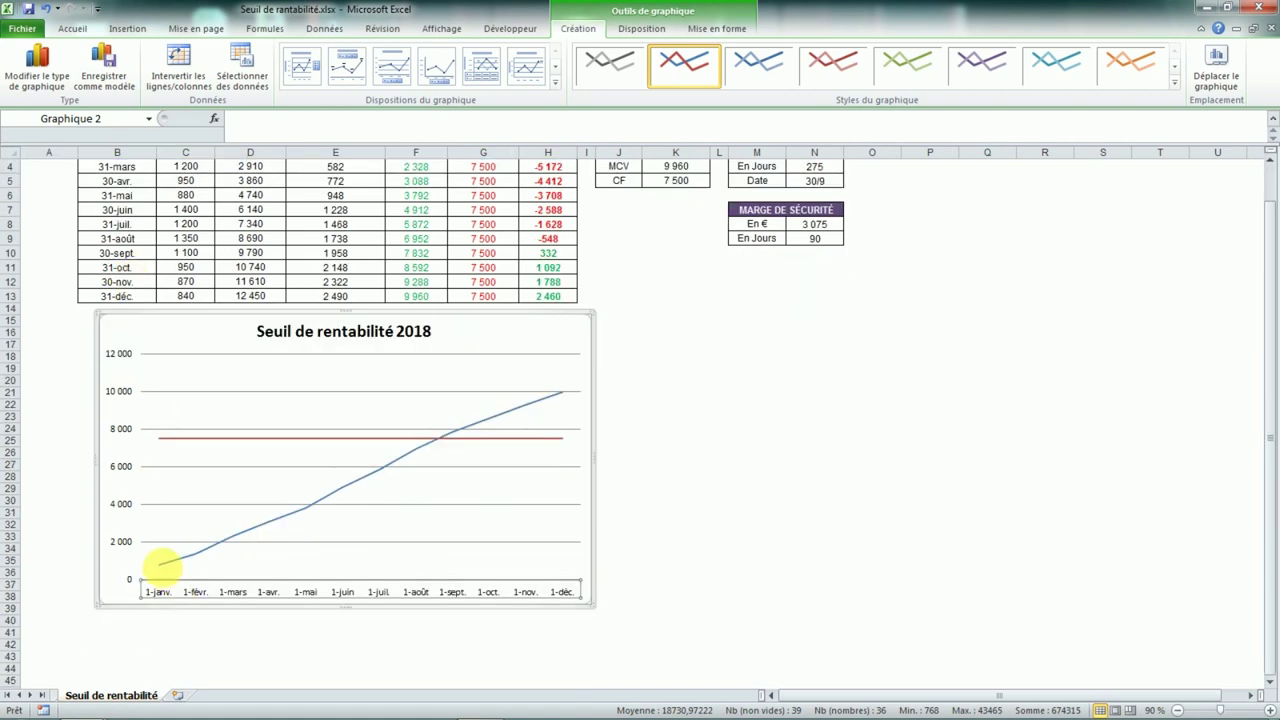
mouse_move(164, 571)
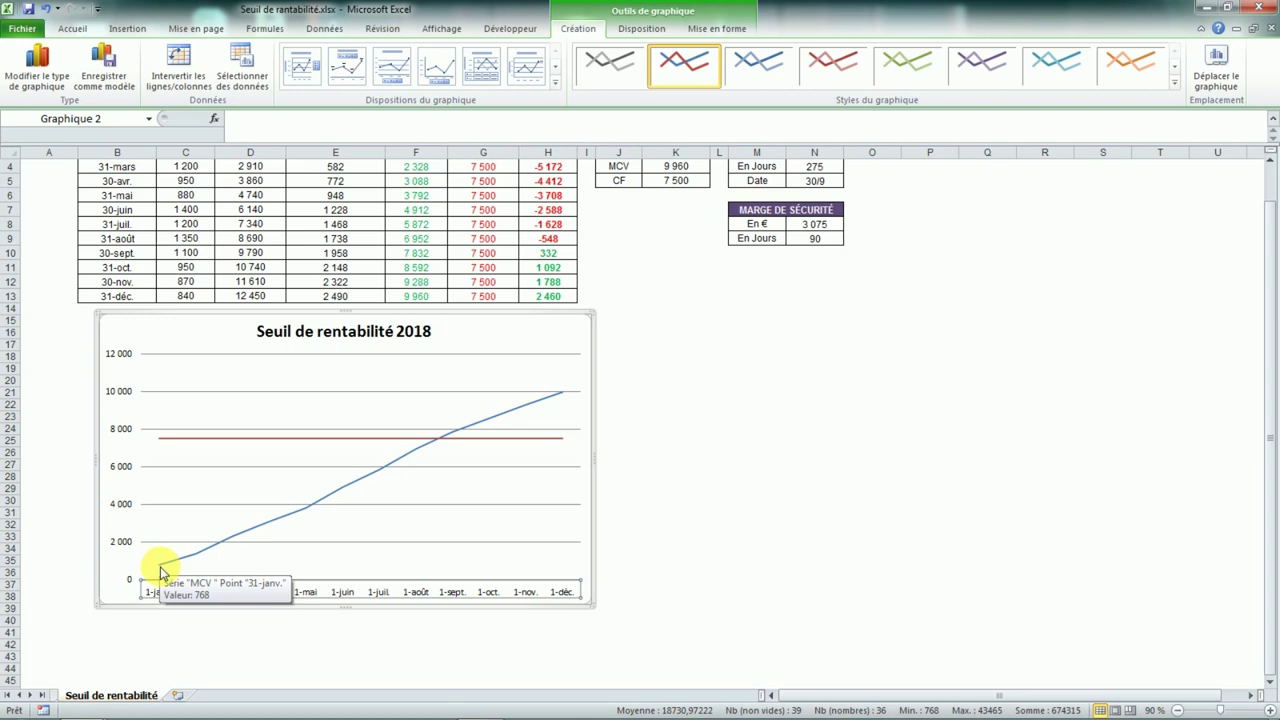
scroll(199, 501, up, 1)
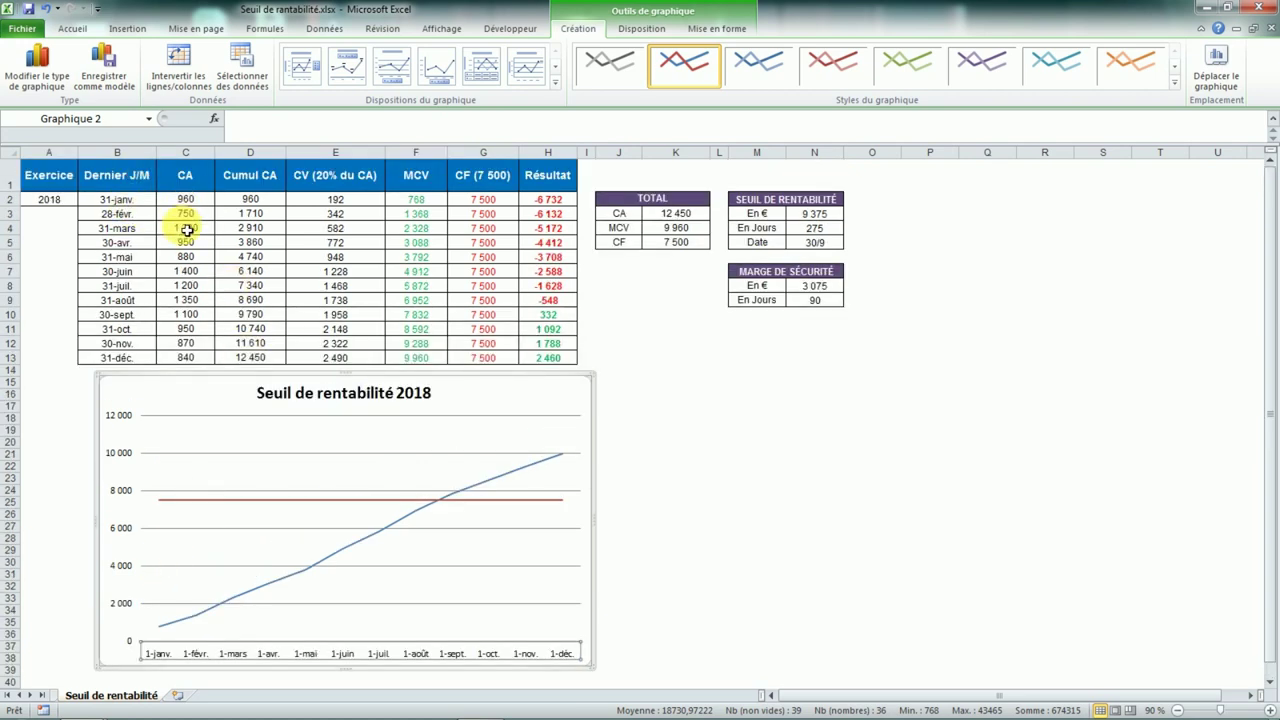
scroll(214, 290, down, 2)
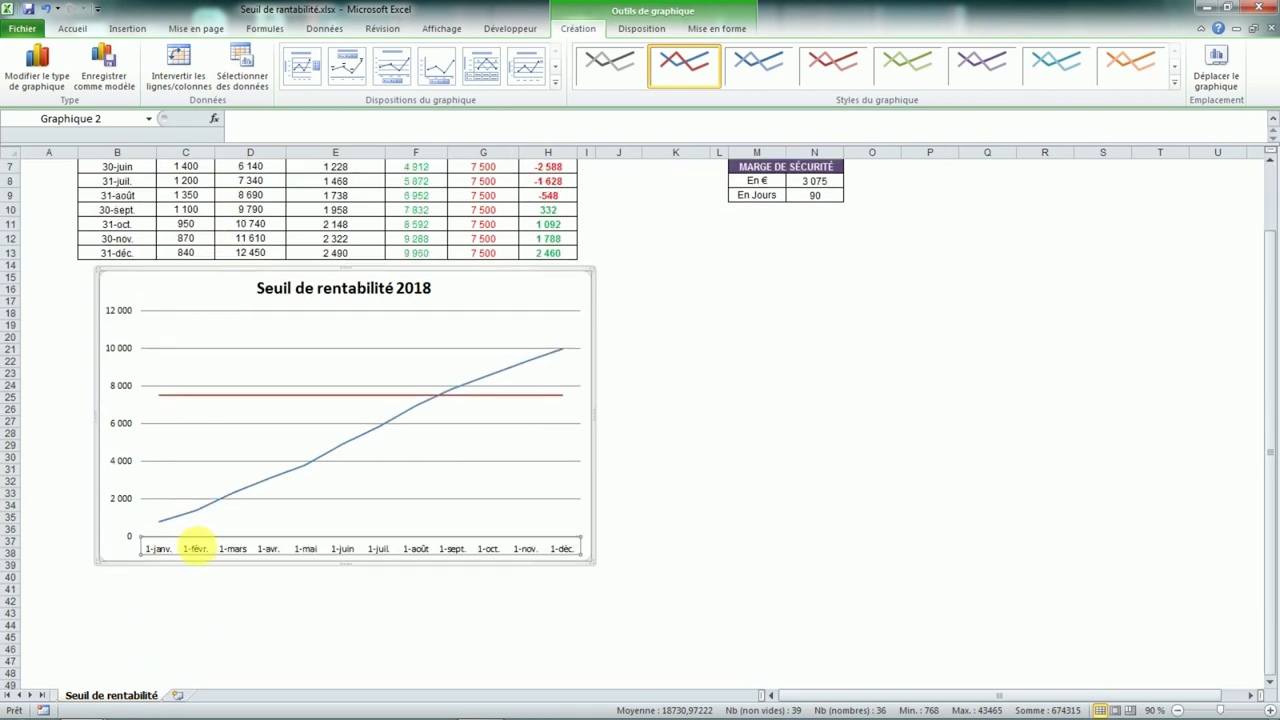
Step: Set the horizontal axis to text, crossing at the maximum category, positioned on tick marks
right_click(200, 549)
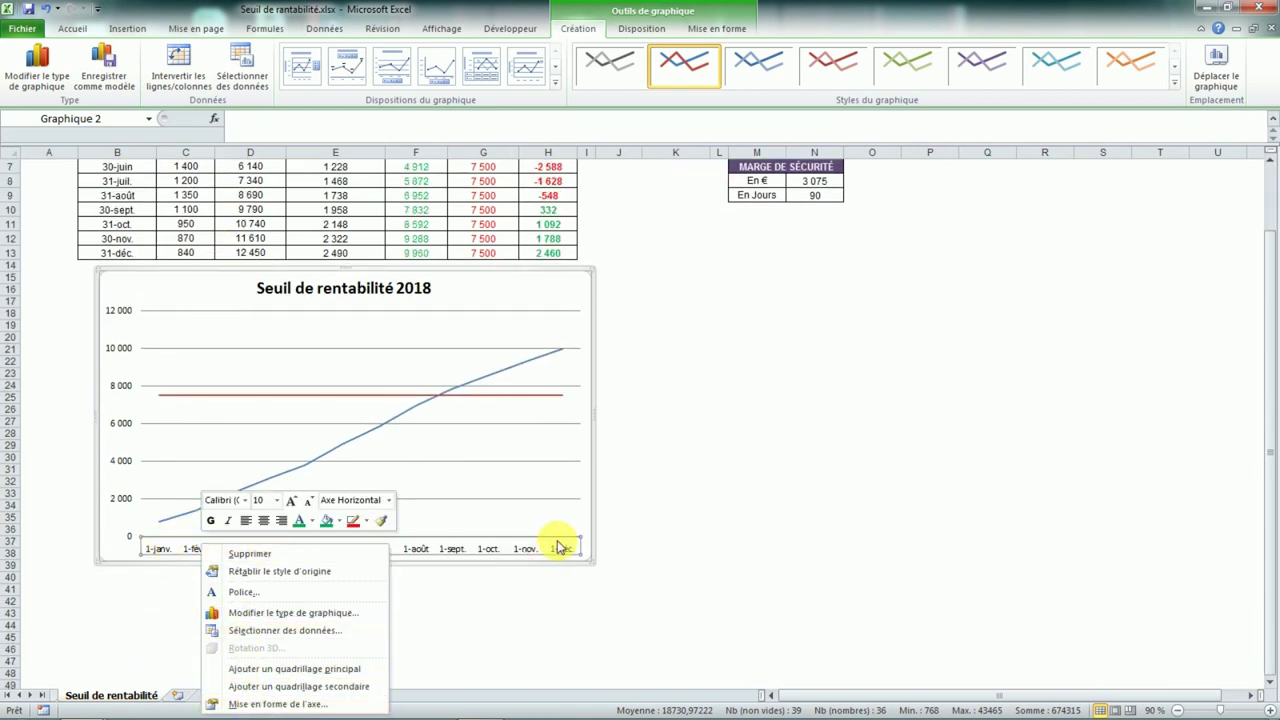
click(310, 704)
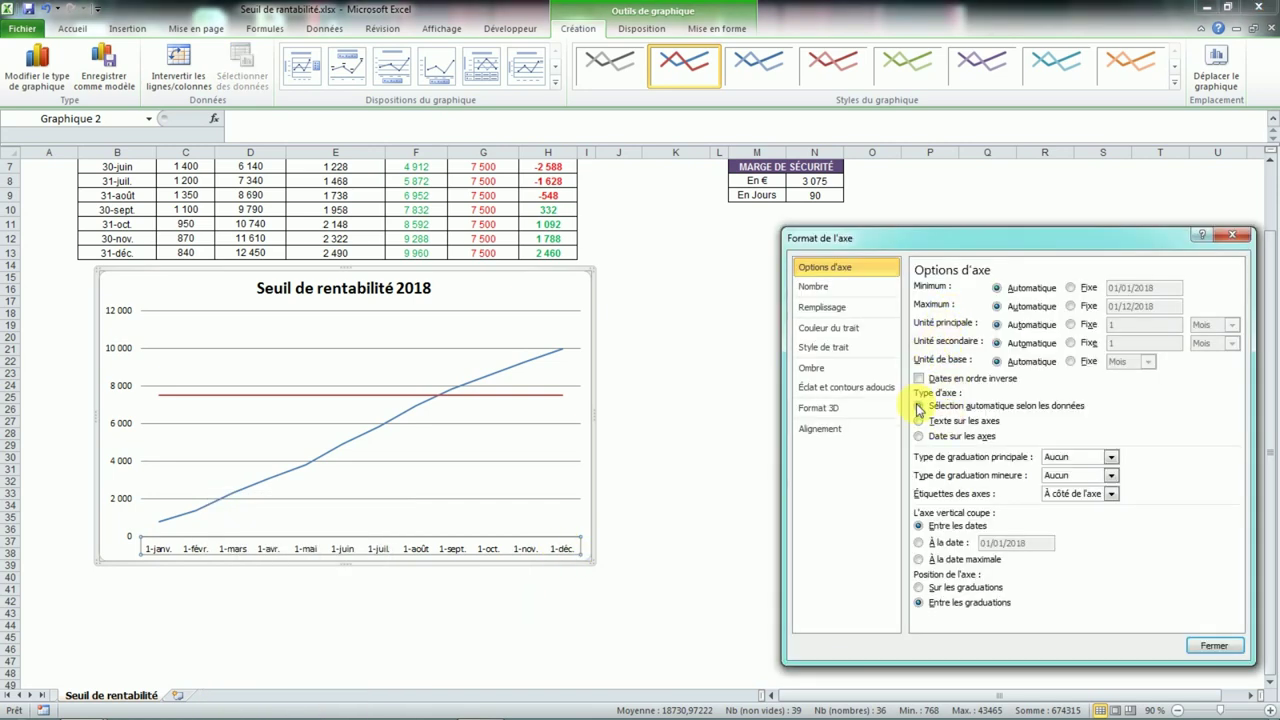
click(941, 424)
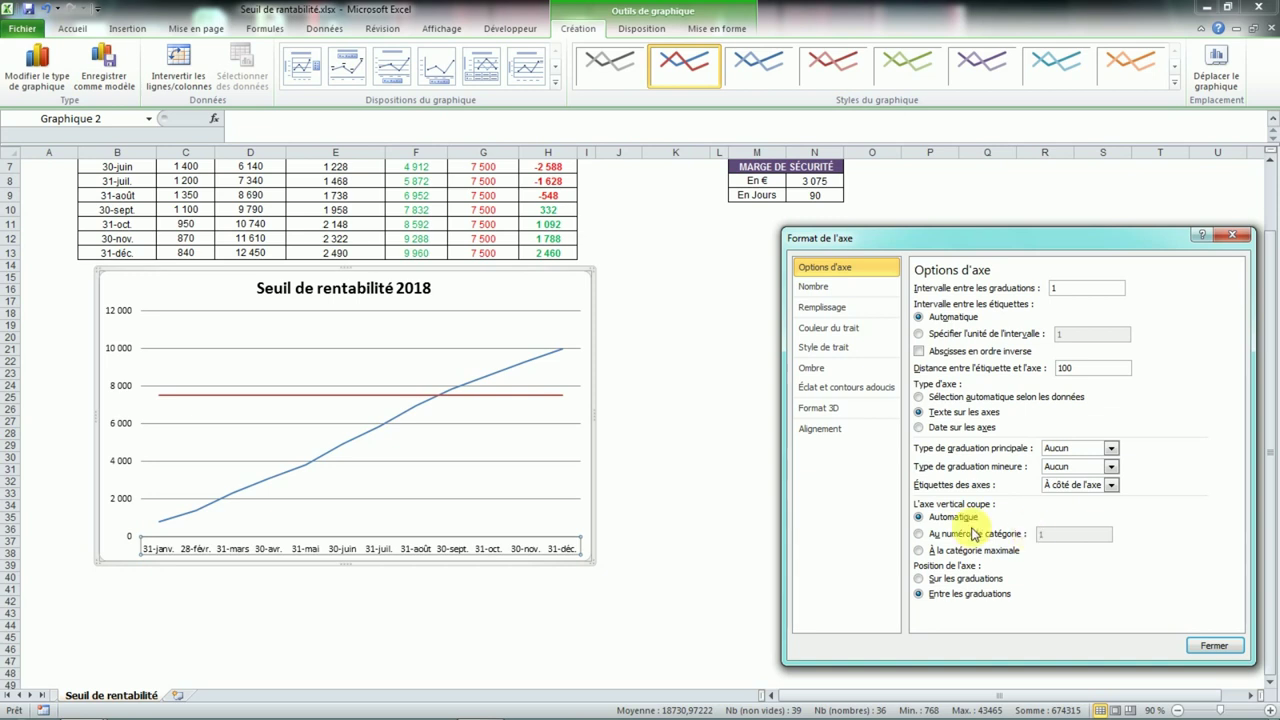
click(918, 550)
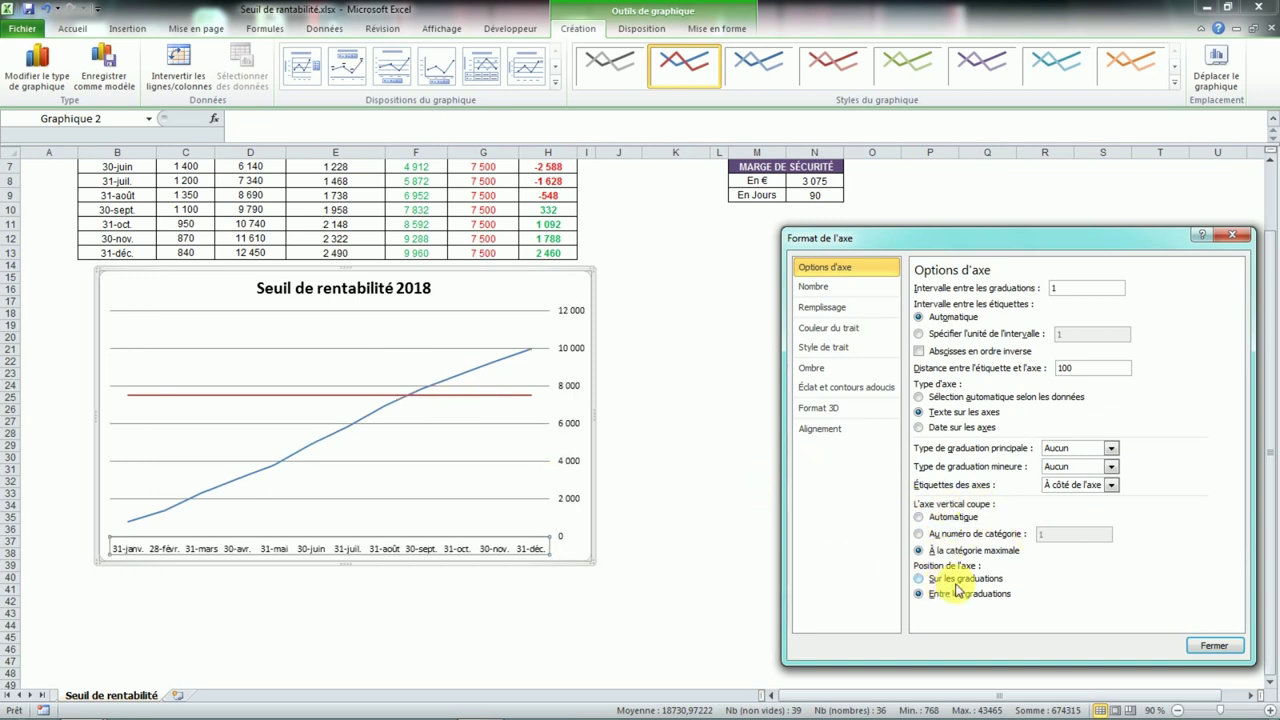
click(957, 580)
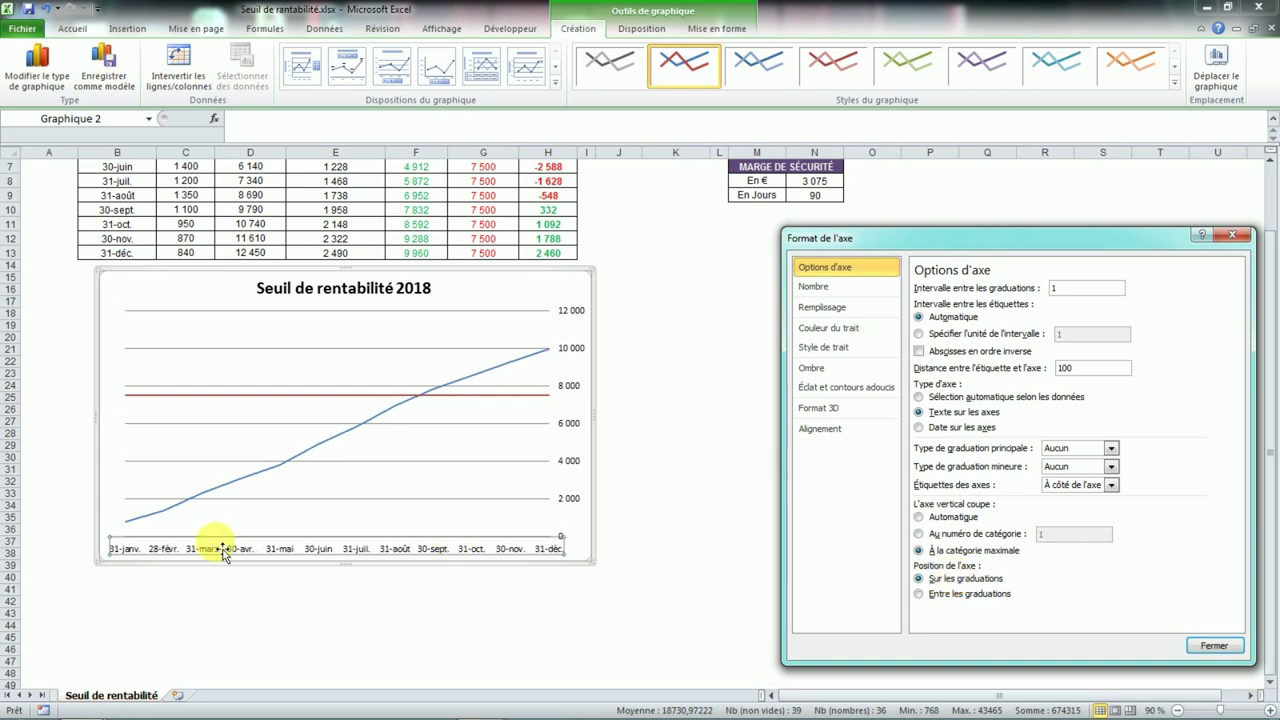
click(1210, 647)
Step: Colour the MCV line standard green and set its thickness to 3 pt
scroll(505, 455, down, 1)
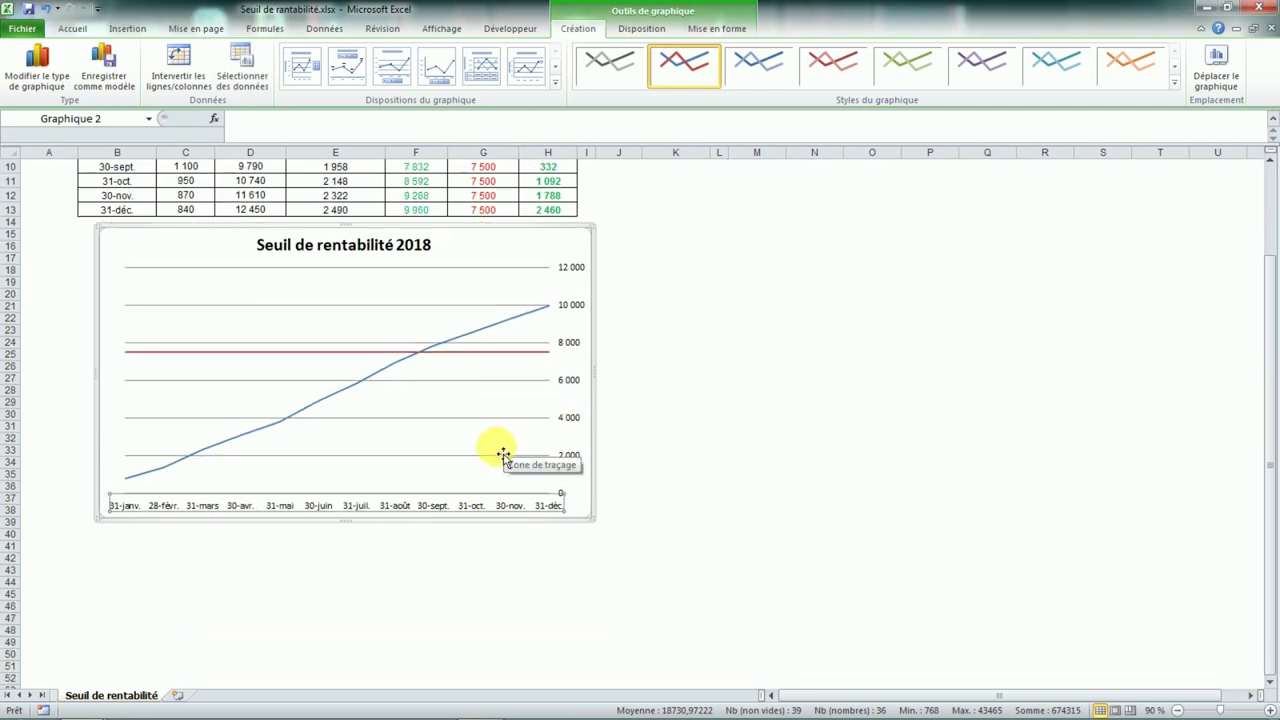
click(525, 320)
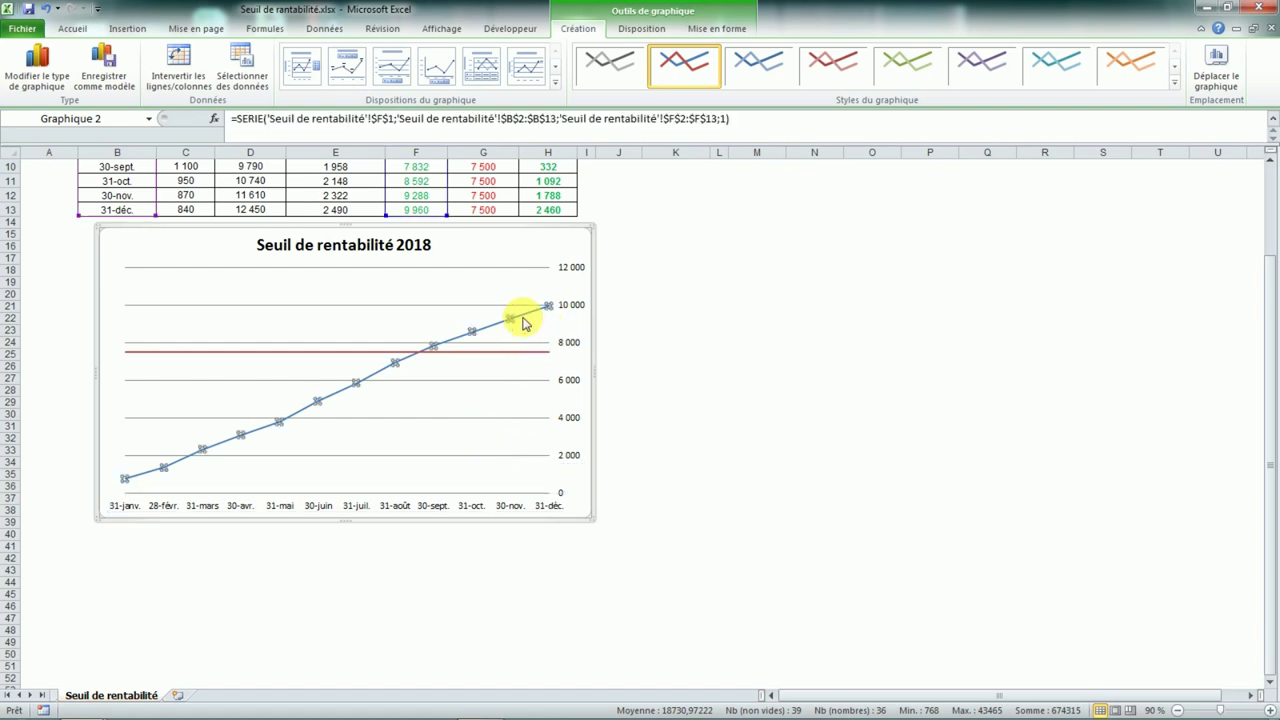
right_click(524, 317)
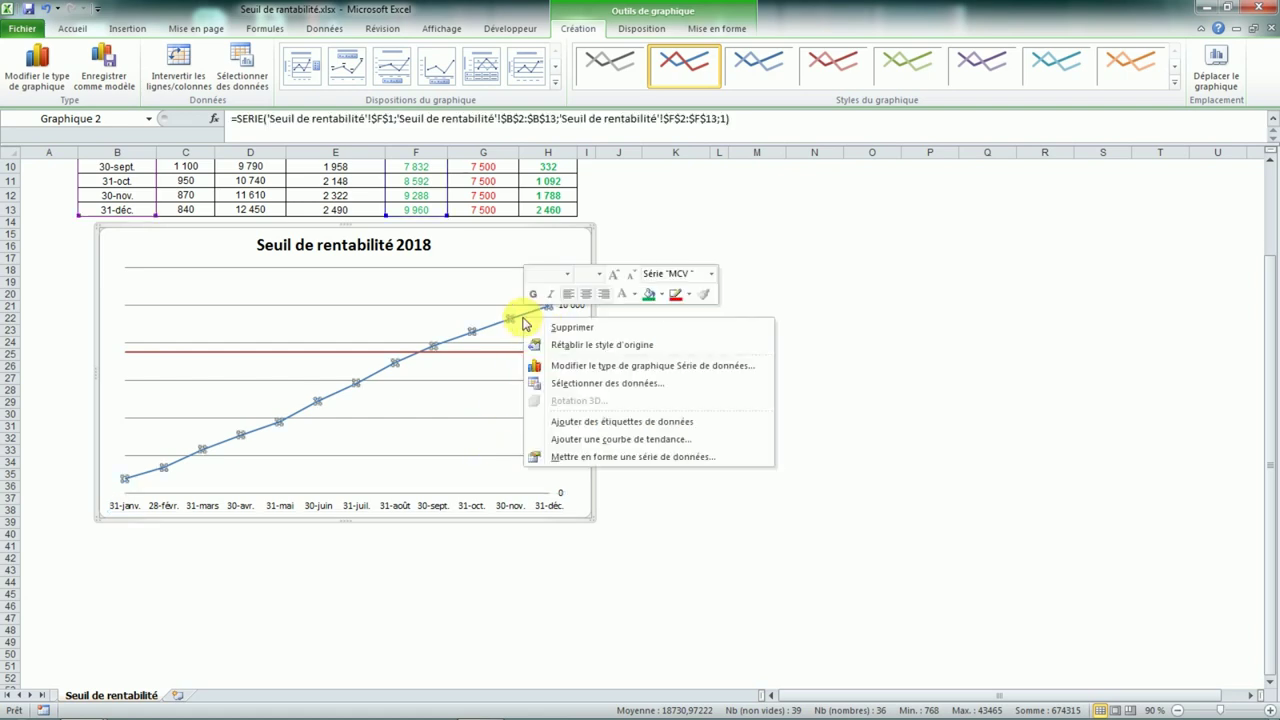
click(689, 295)
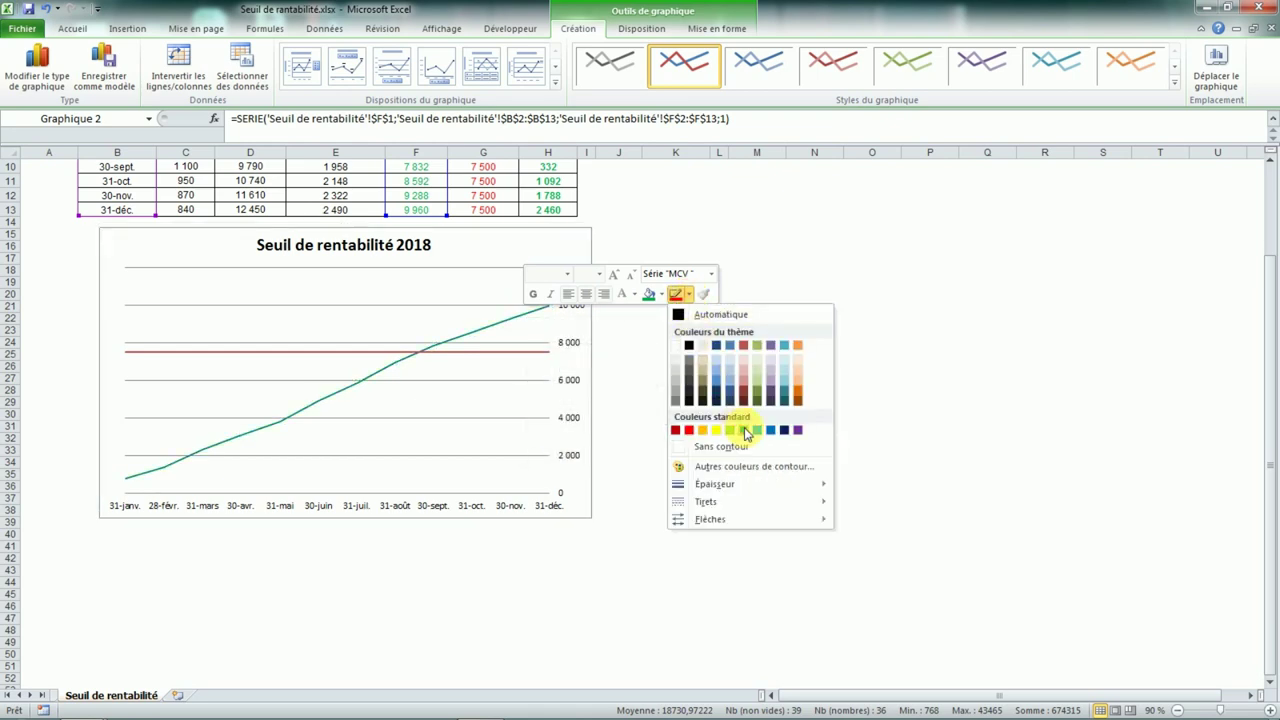
click(746, 432)
click(689, 294)
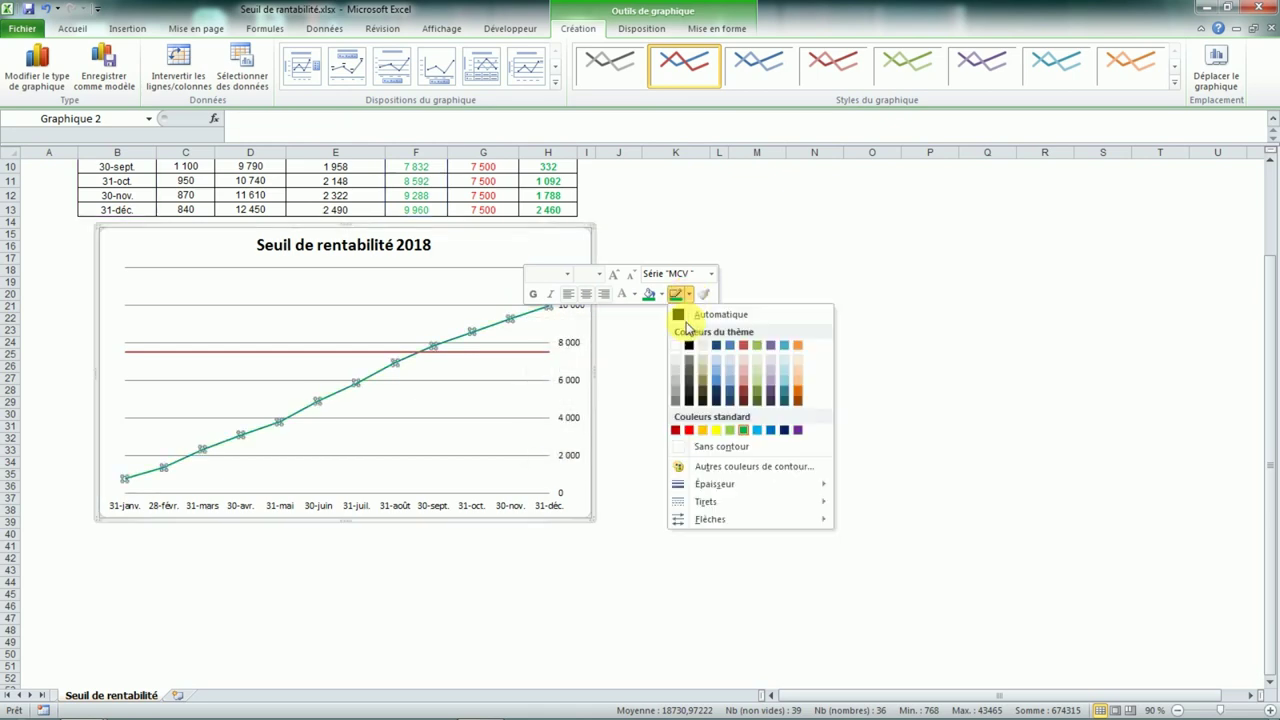
mouse_move(740, 485)
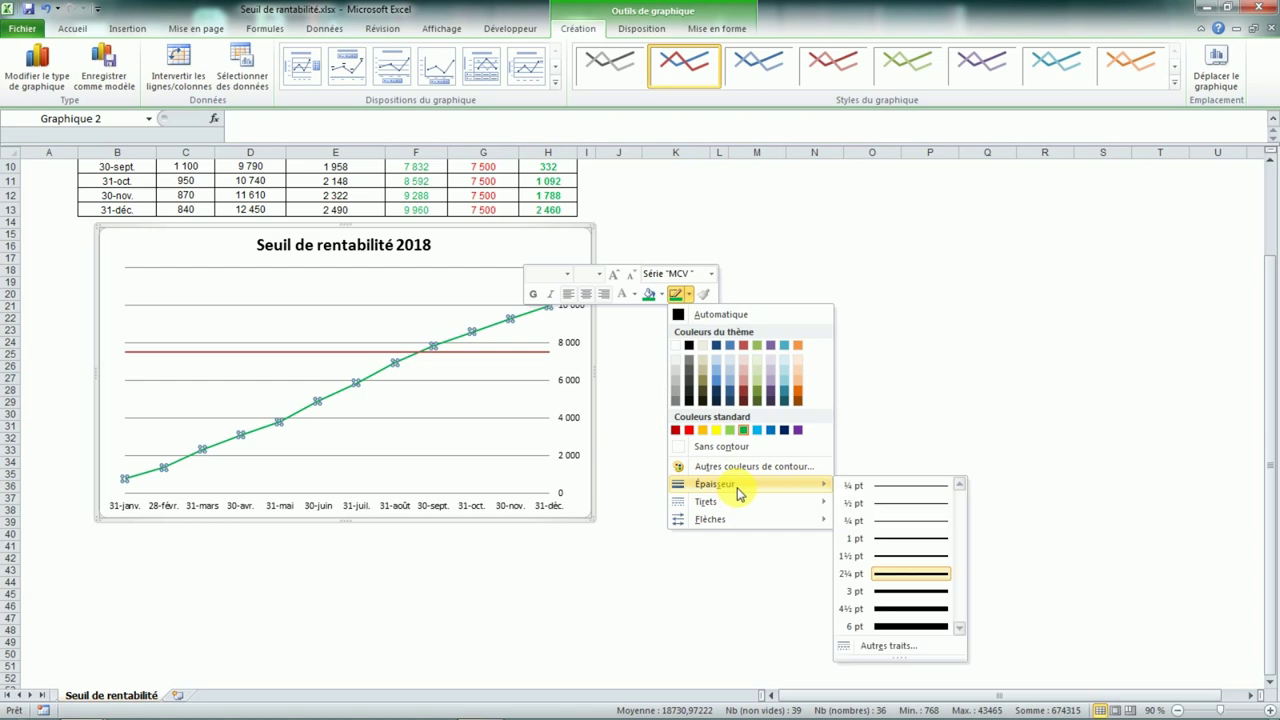
click(900, 592)
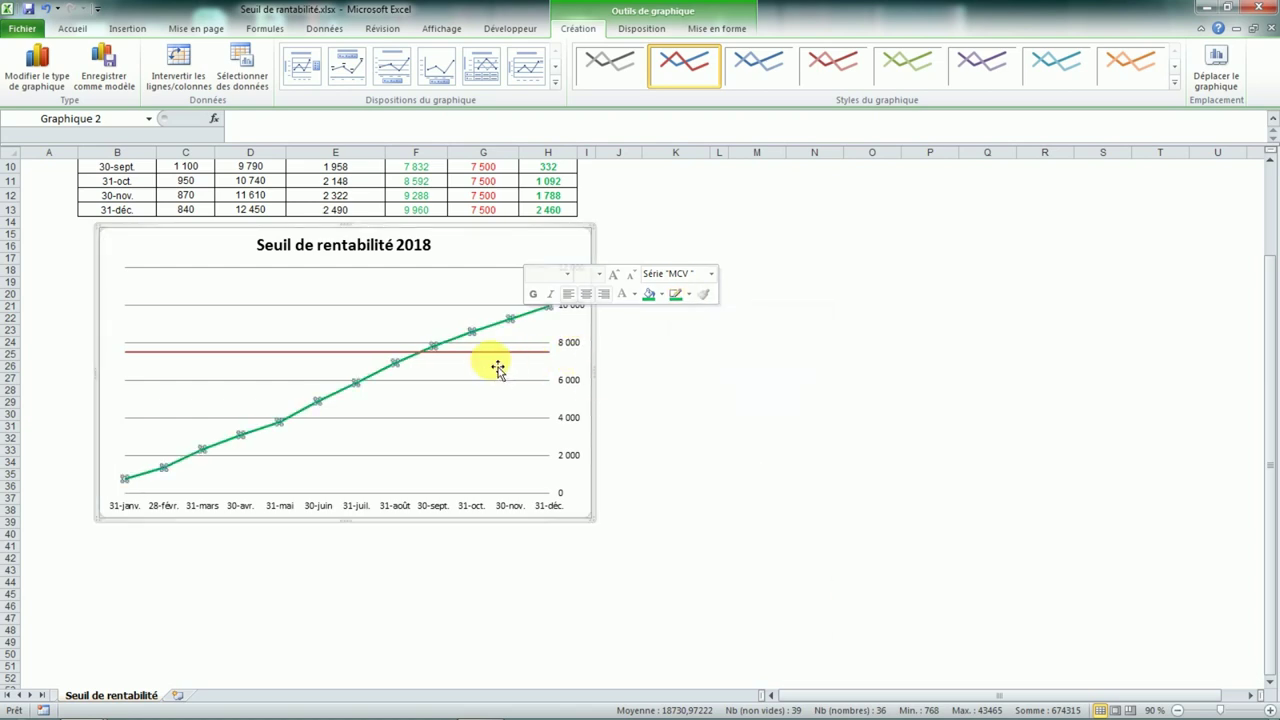
right_click(473, 337)
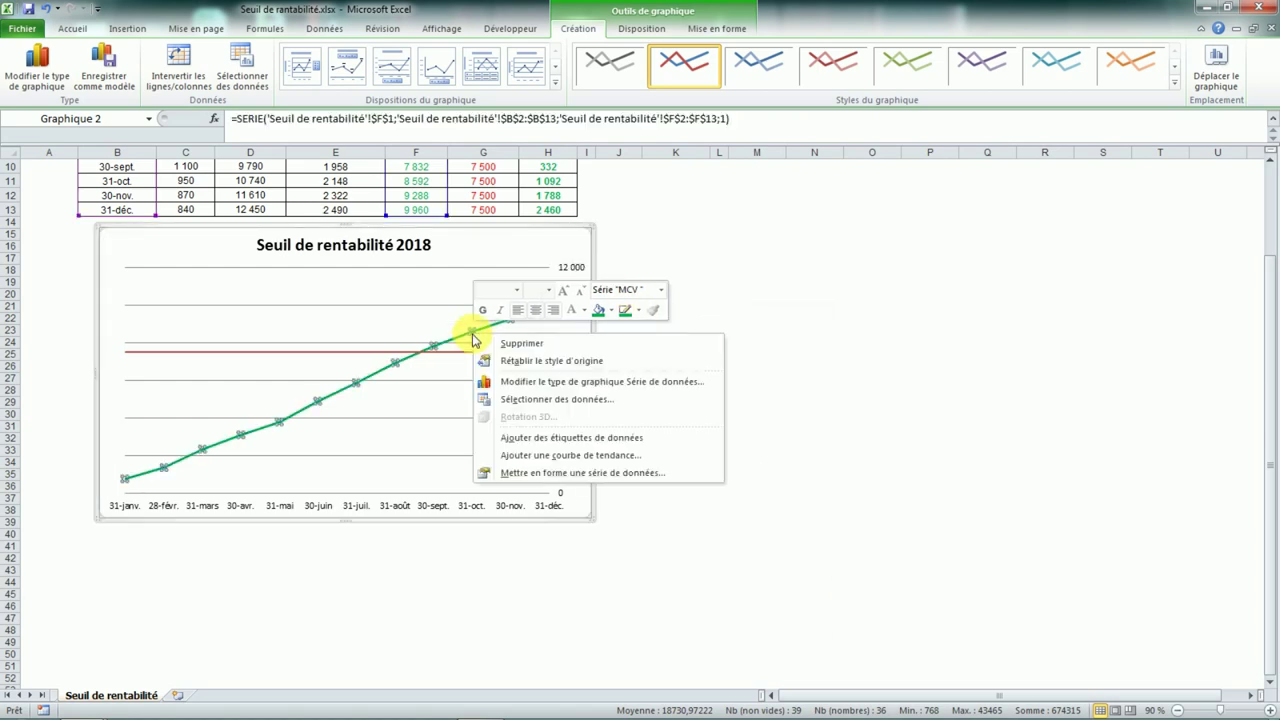
click(472, 340)
right_click(509, 322)
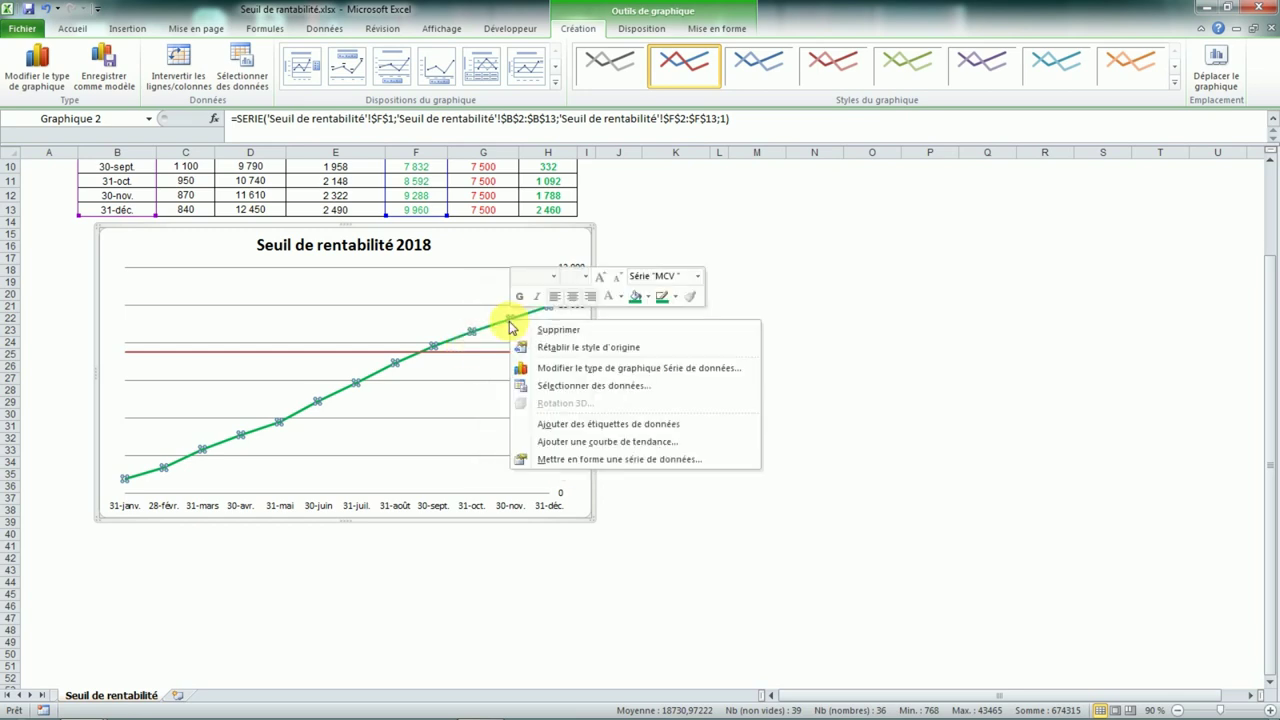
Step: Add green data labels, 768 to 9 960, above the MCV line points
click(595, 427)
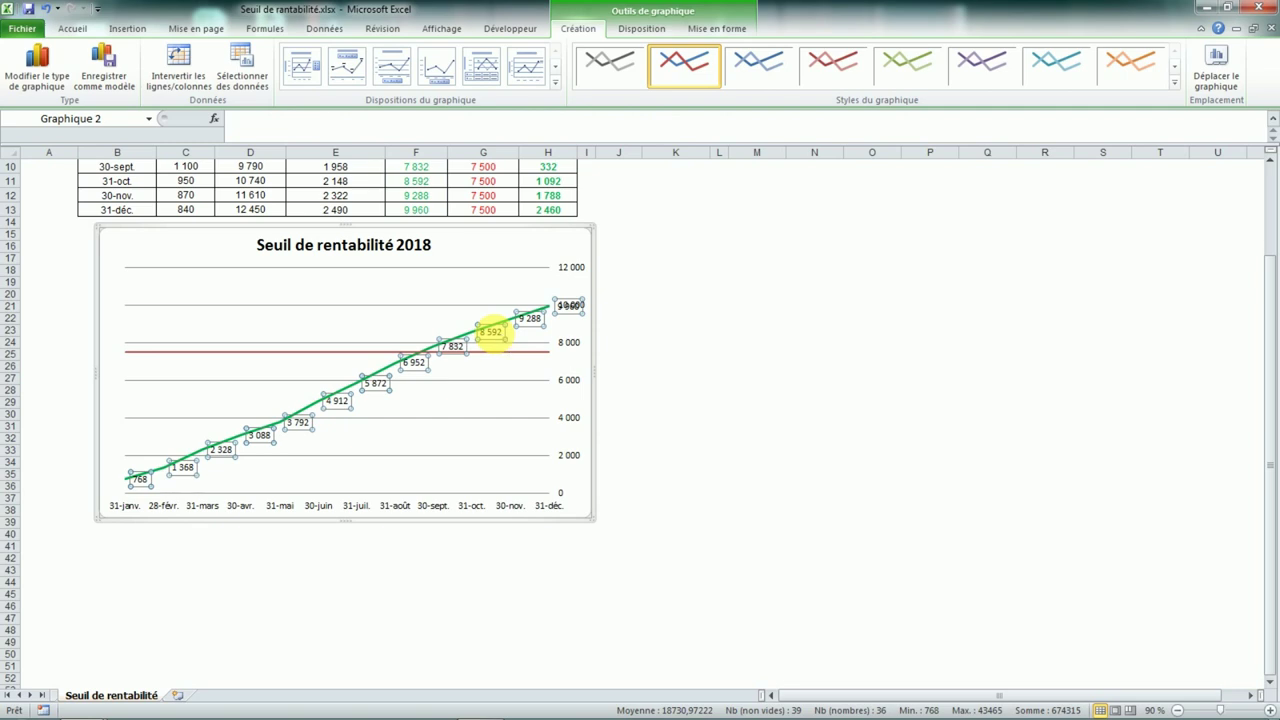
right_click(494, 332)
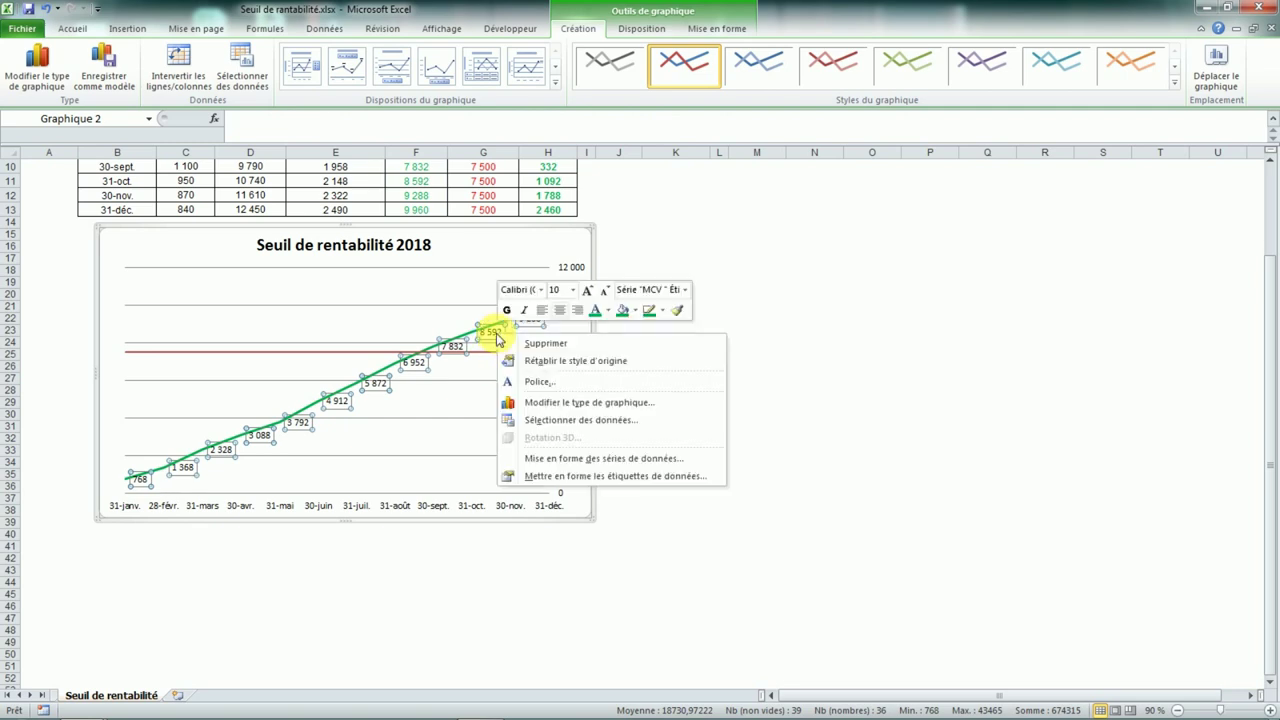
click(596, 311)
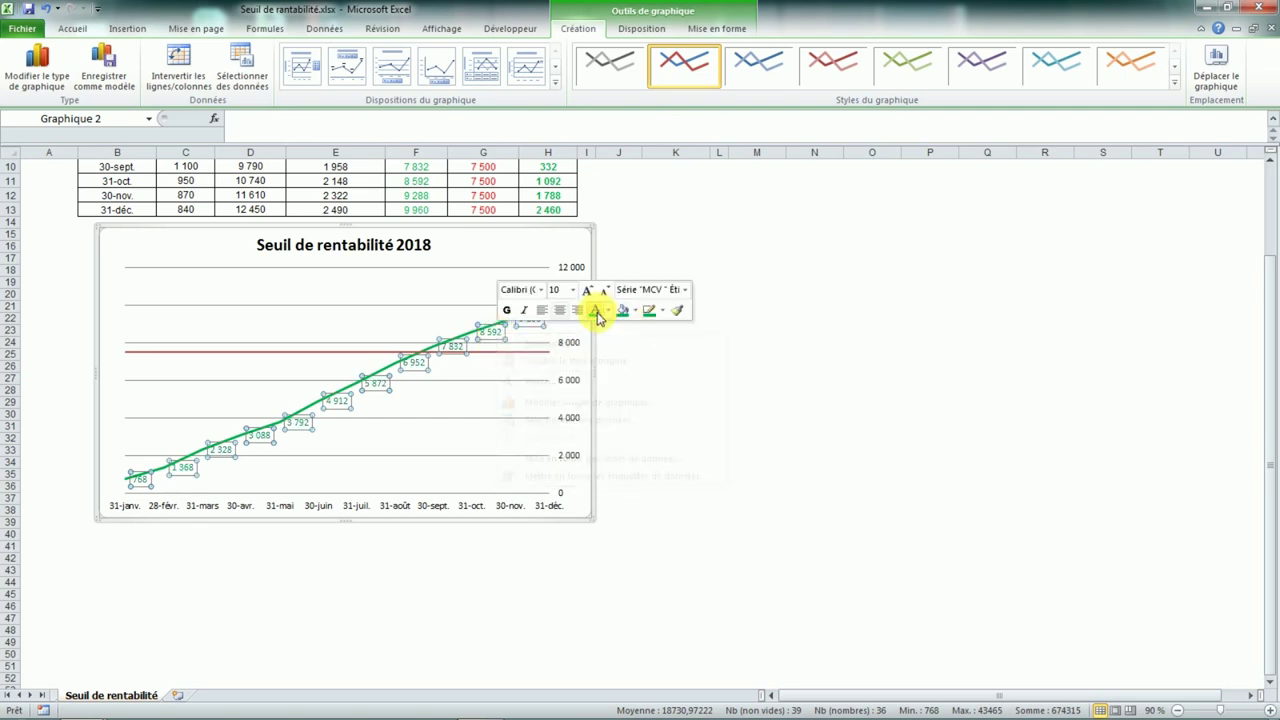
right_click(493, 342)
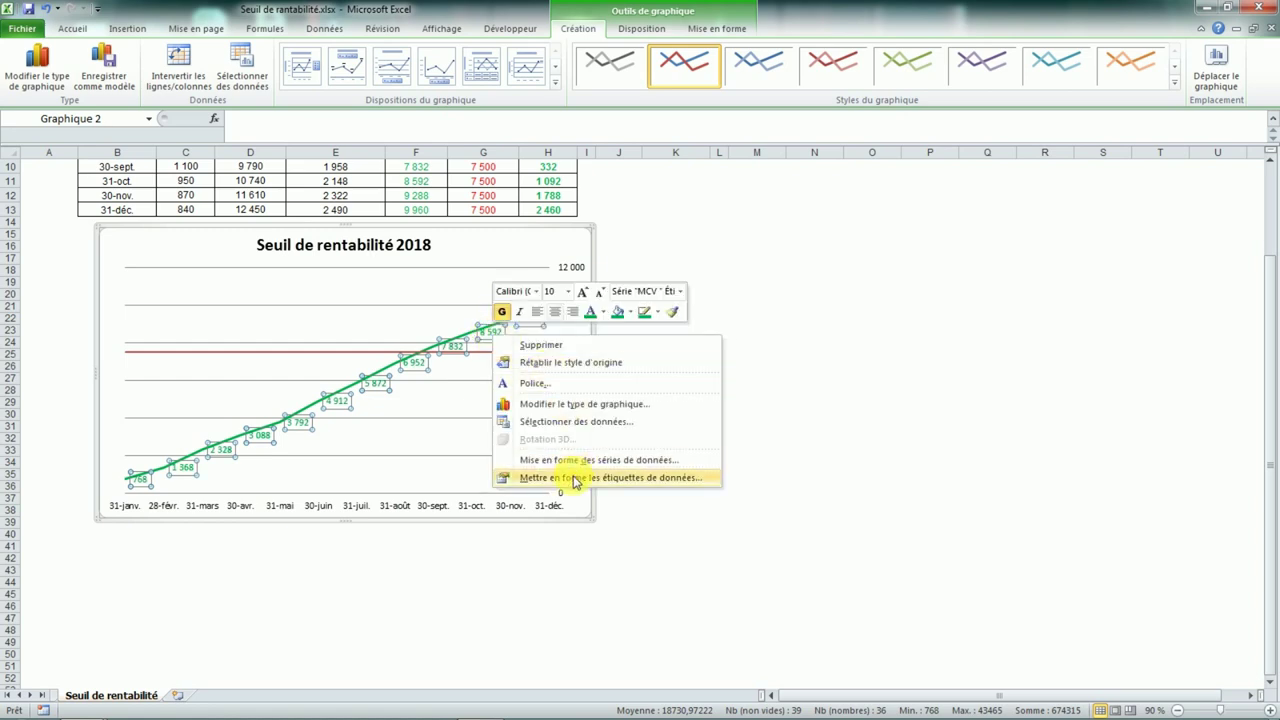
click(576, 478)
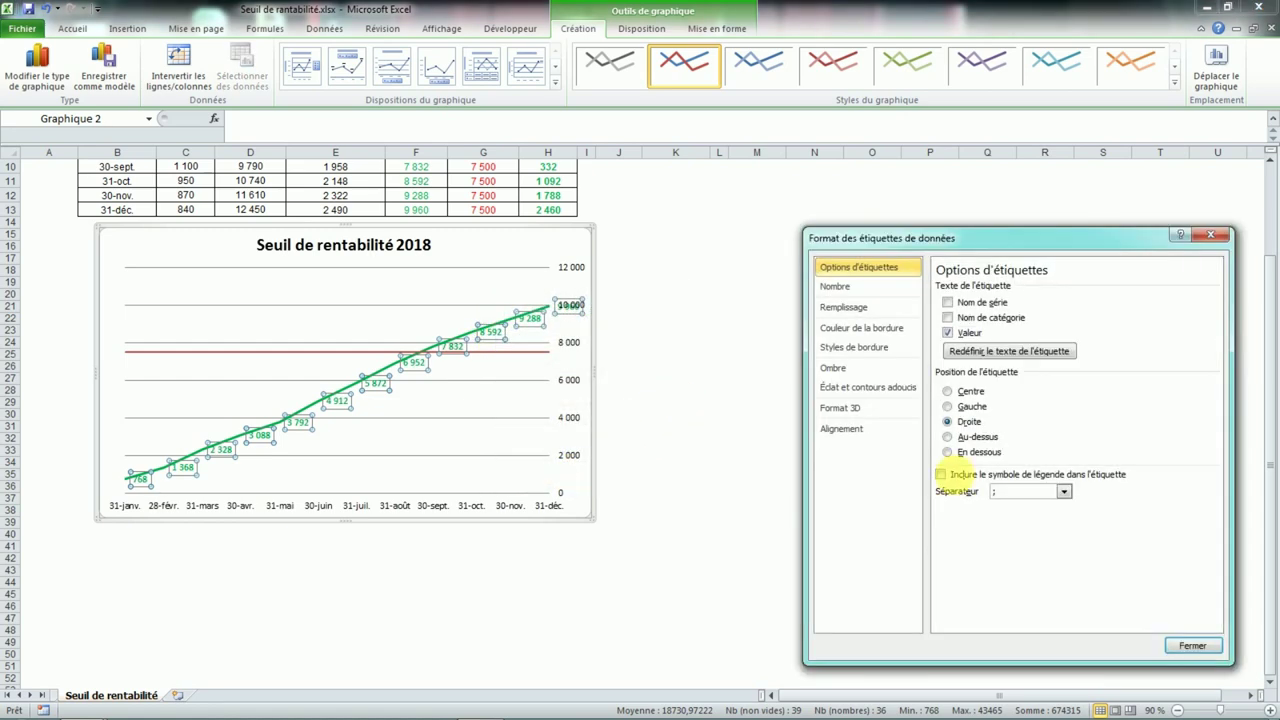
click(975, 438)
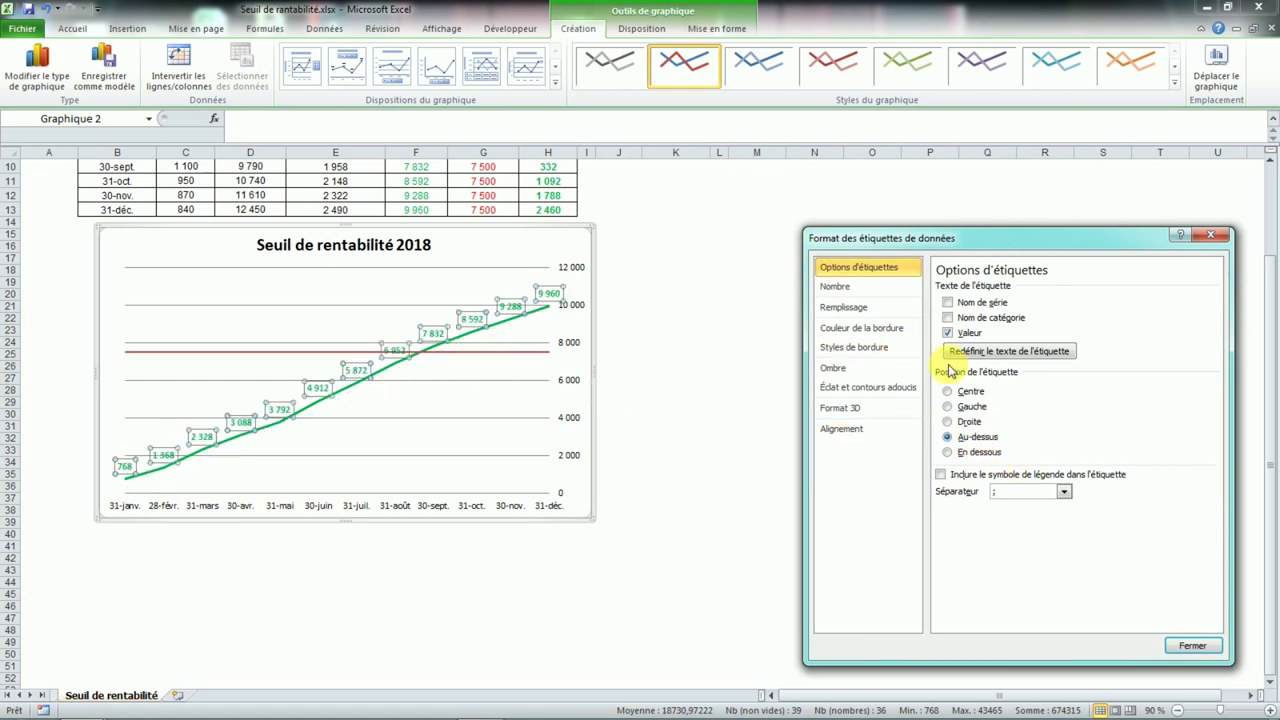
click(1191, 647)
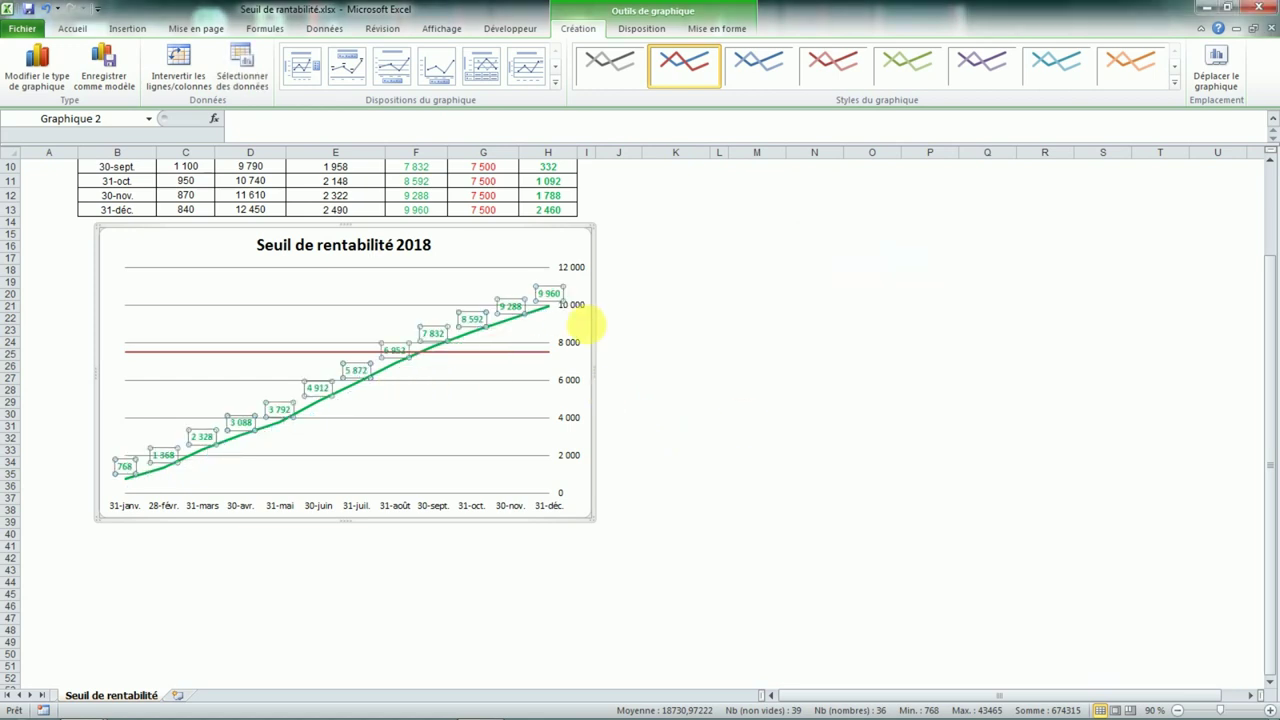
Step: Open the Mettre en forme une série de données dialog for the MCV series
click(455, 400)
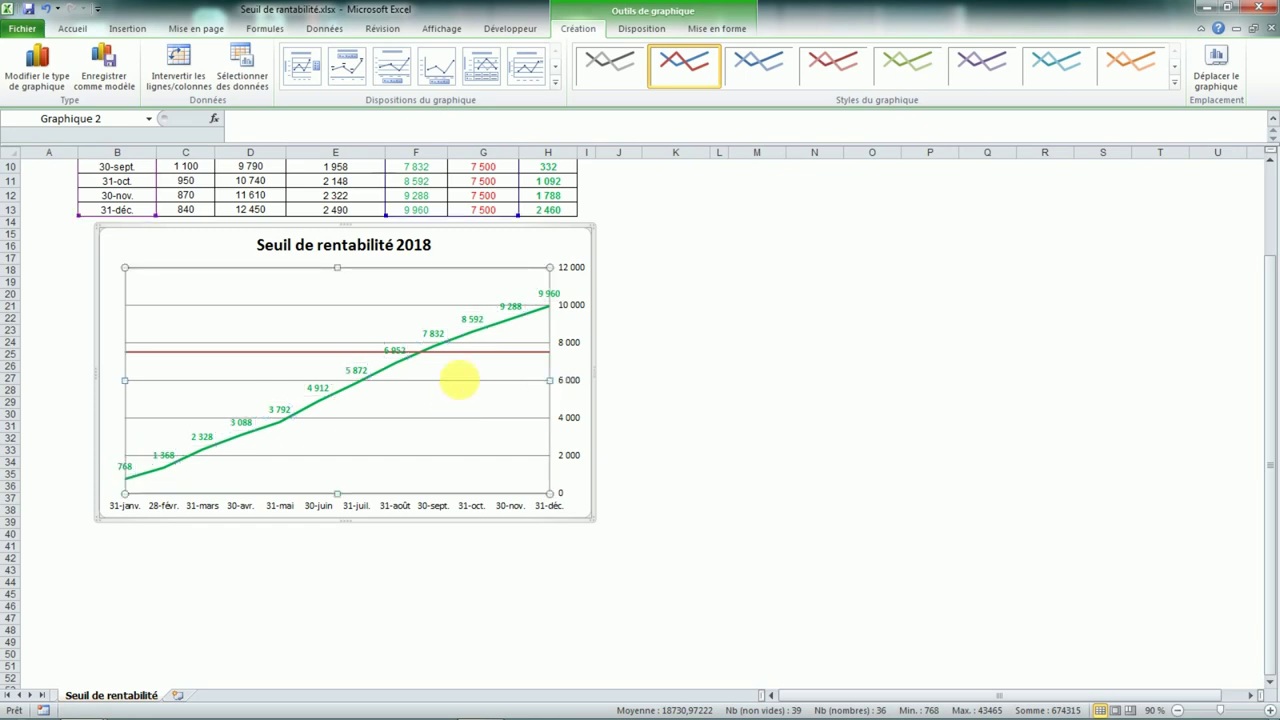
click(476, 334)
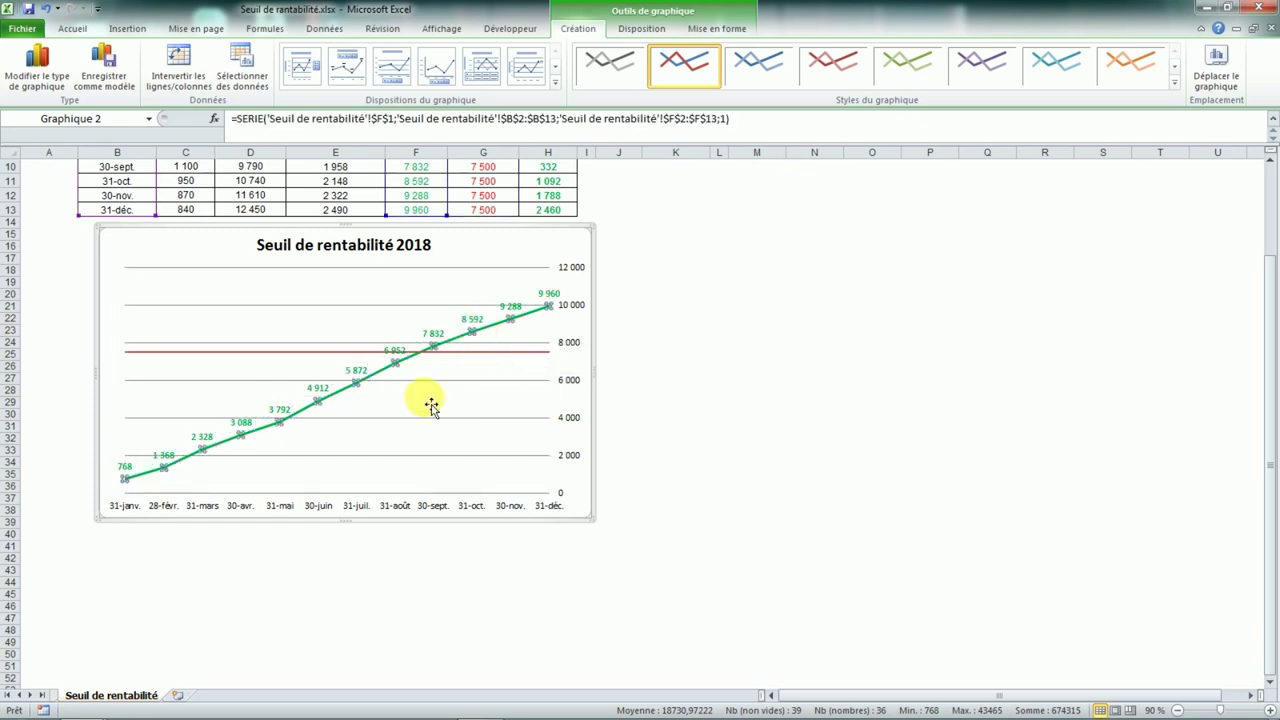
right_click(476, 336)
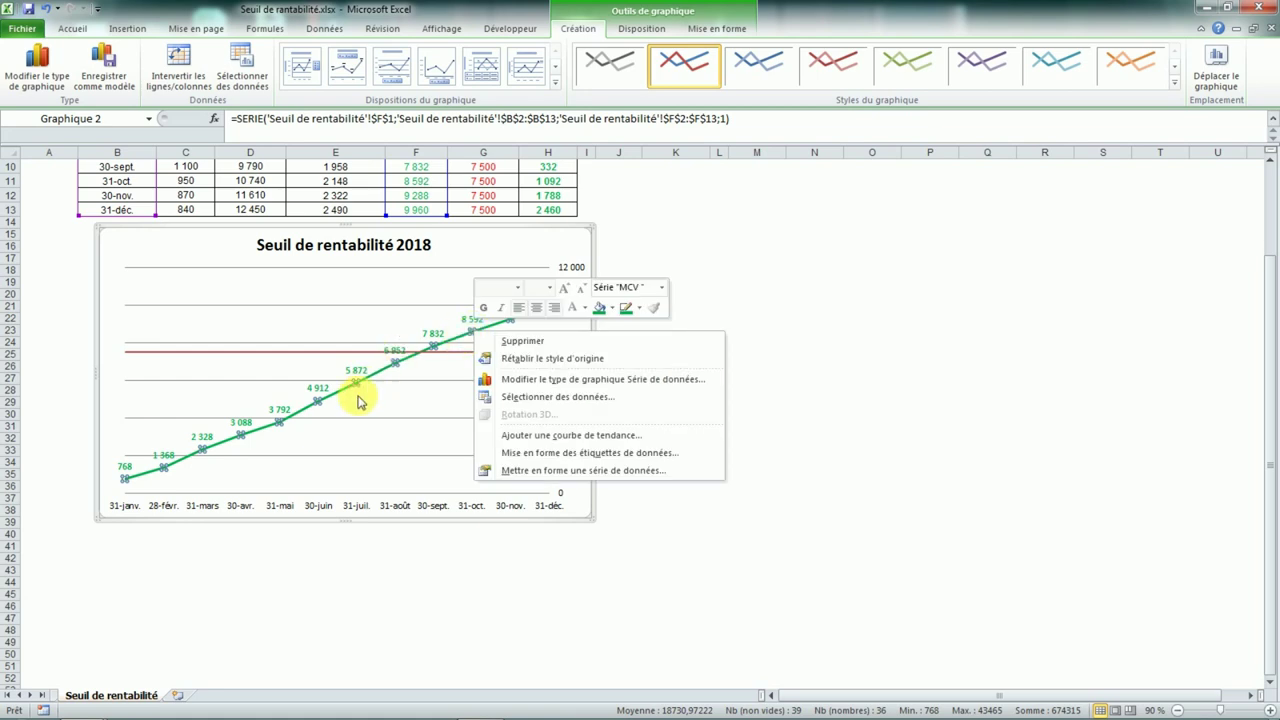
click(534, 471)
Step: Give the MCV line built-in square markers of size 7 and close the dialog
click(865, 292)
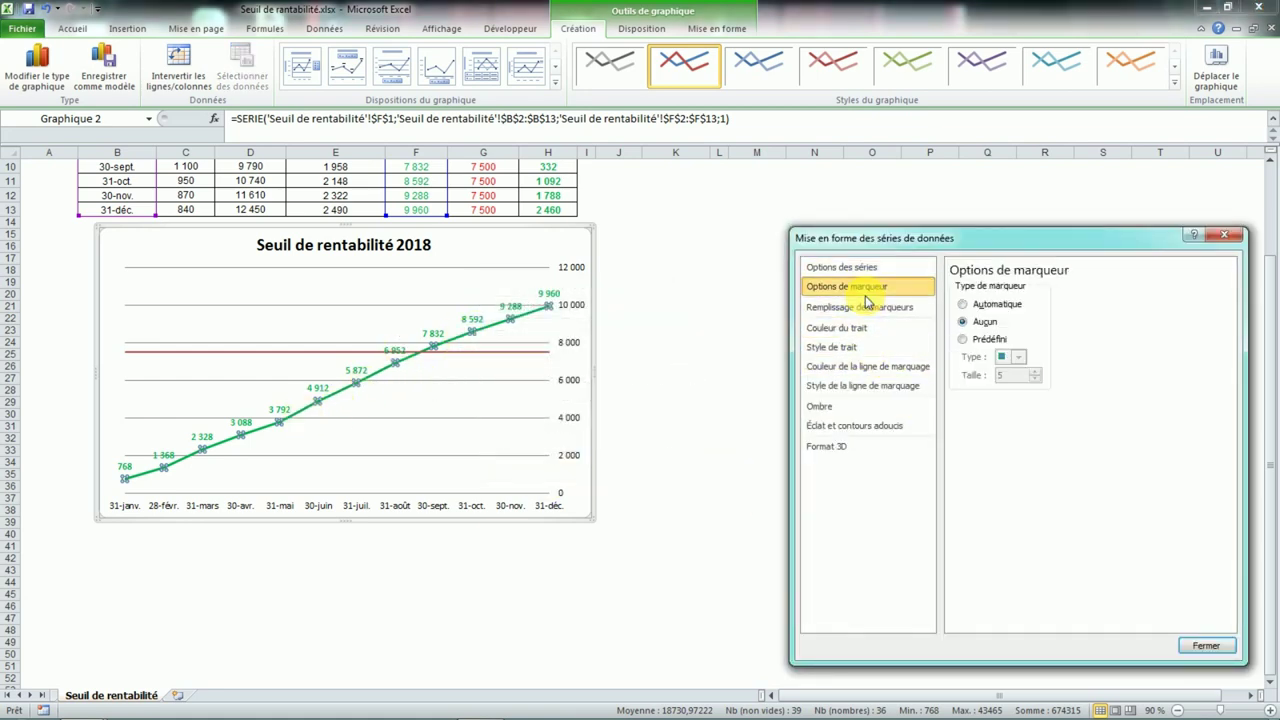
click(985, 340)
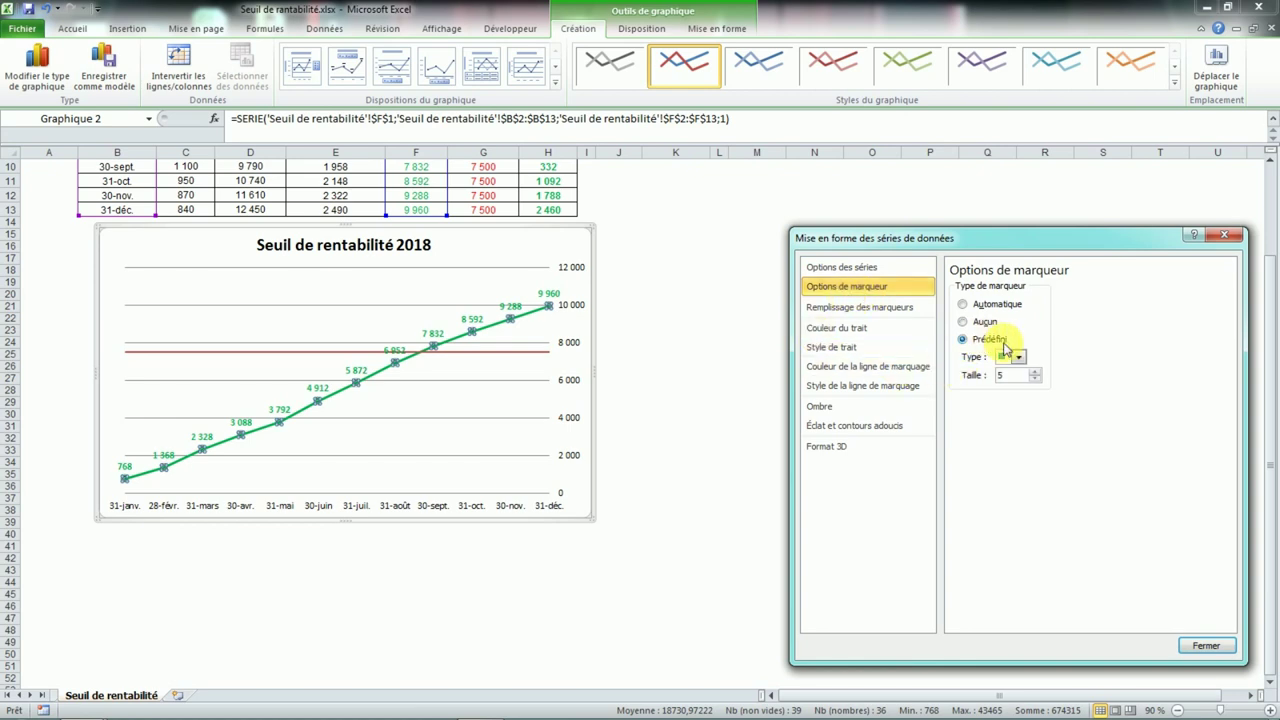
click(1010, 357)
click(1003, 374)
text(7)
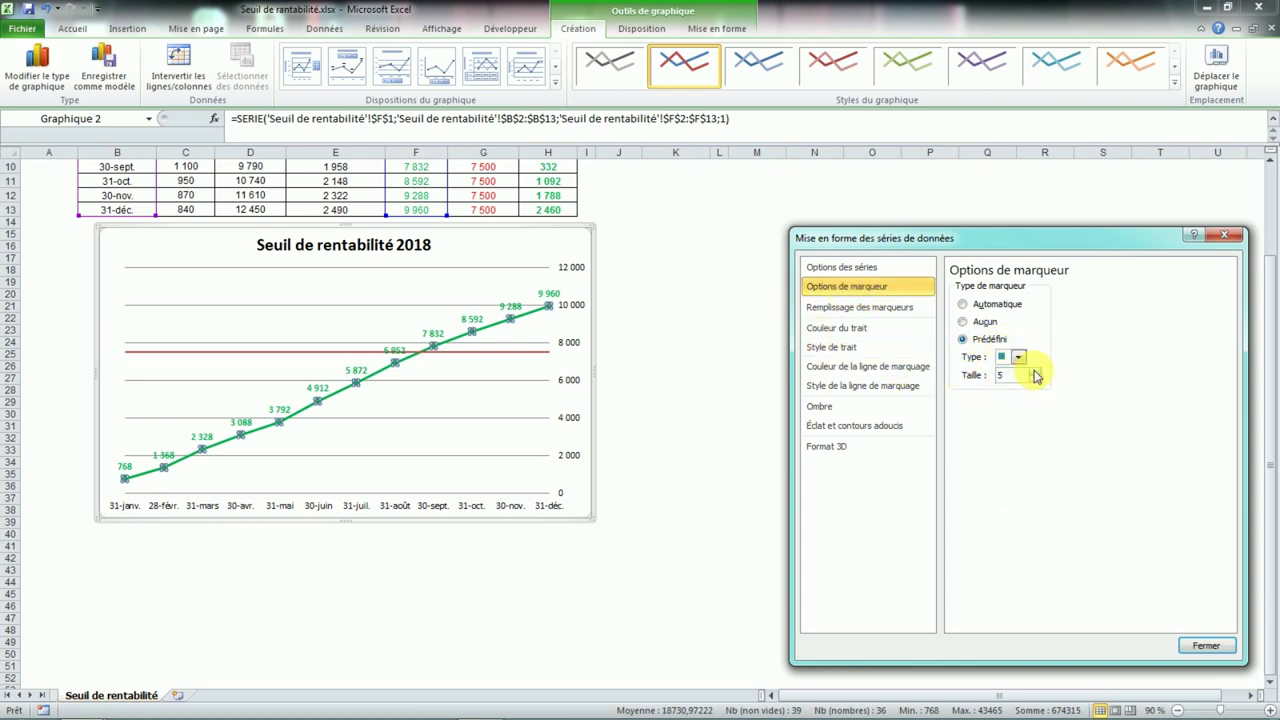
click(1199, 648)
click(519, 343)
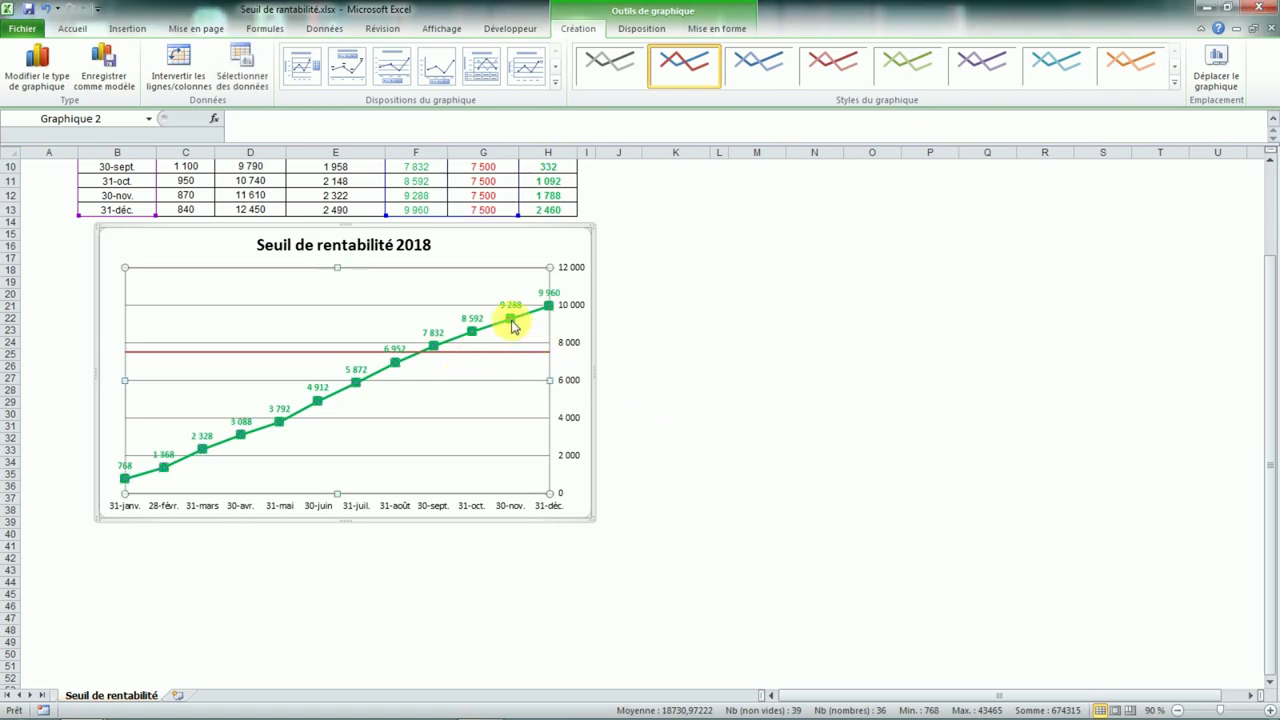
click(512, 323)
right_click(512, 322)
click(645, 300)
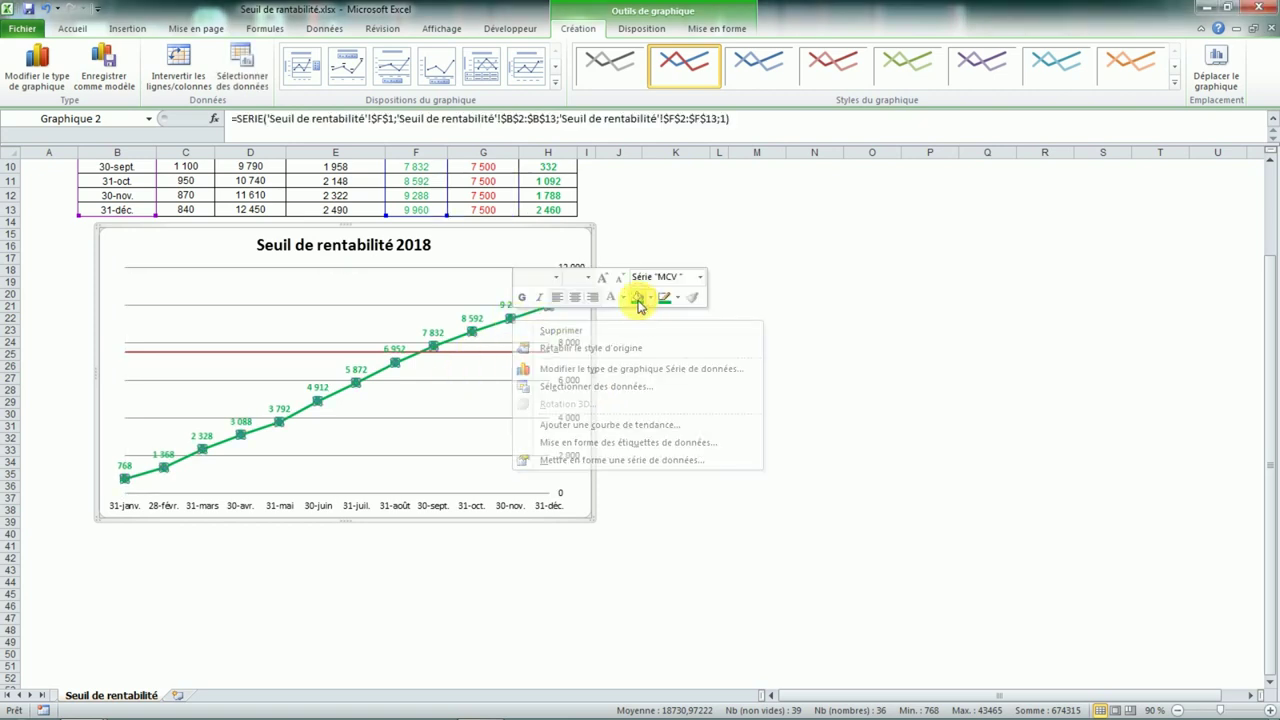
click(337, 420)
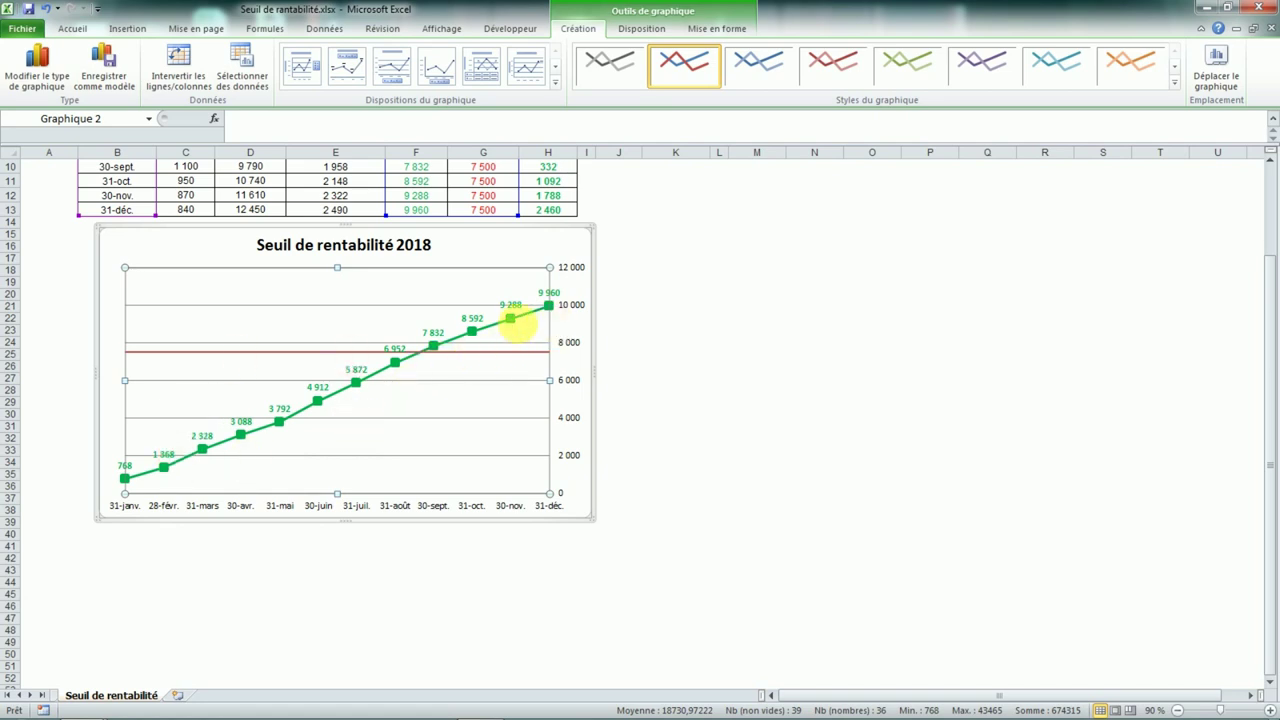
scroll(505, 330, up, 2)
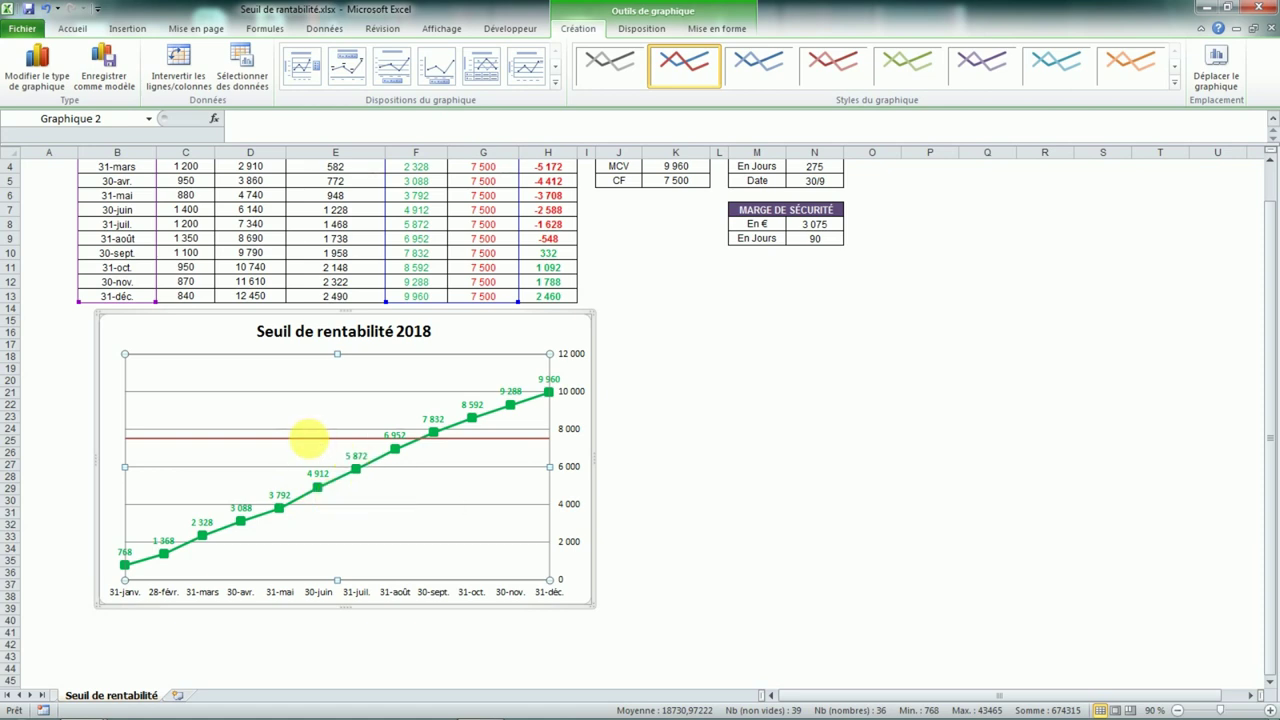
Step: Give the red 7 500 fixed-cost (CF) line a 3 pt line weight
click(305, 439)
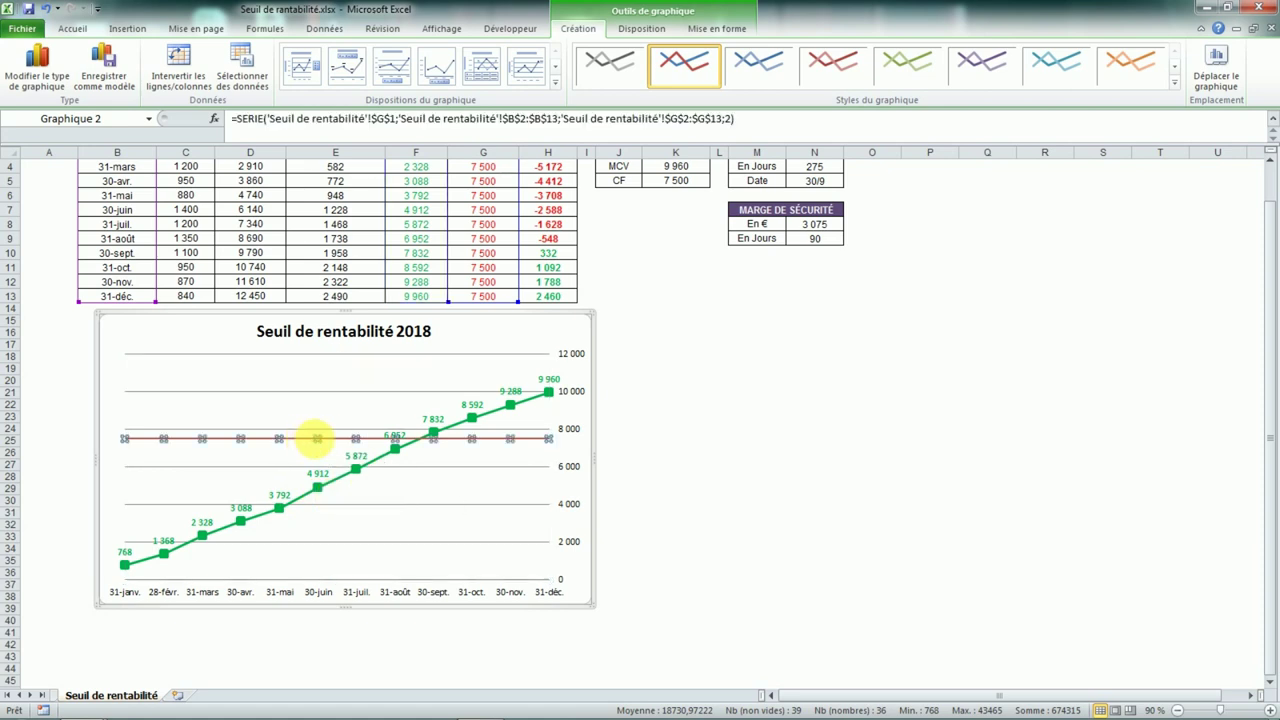
right_click(321, 443)
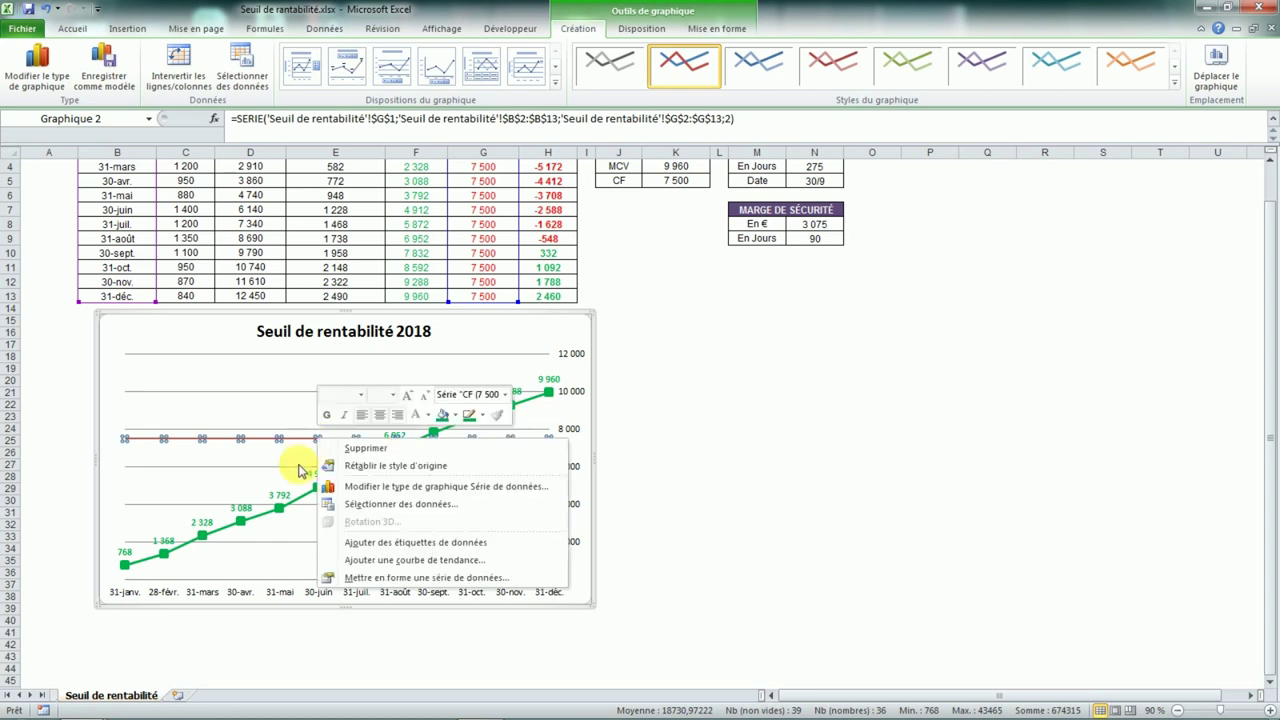
click(482, 416)
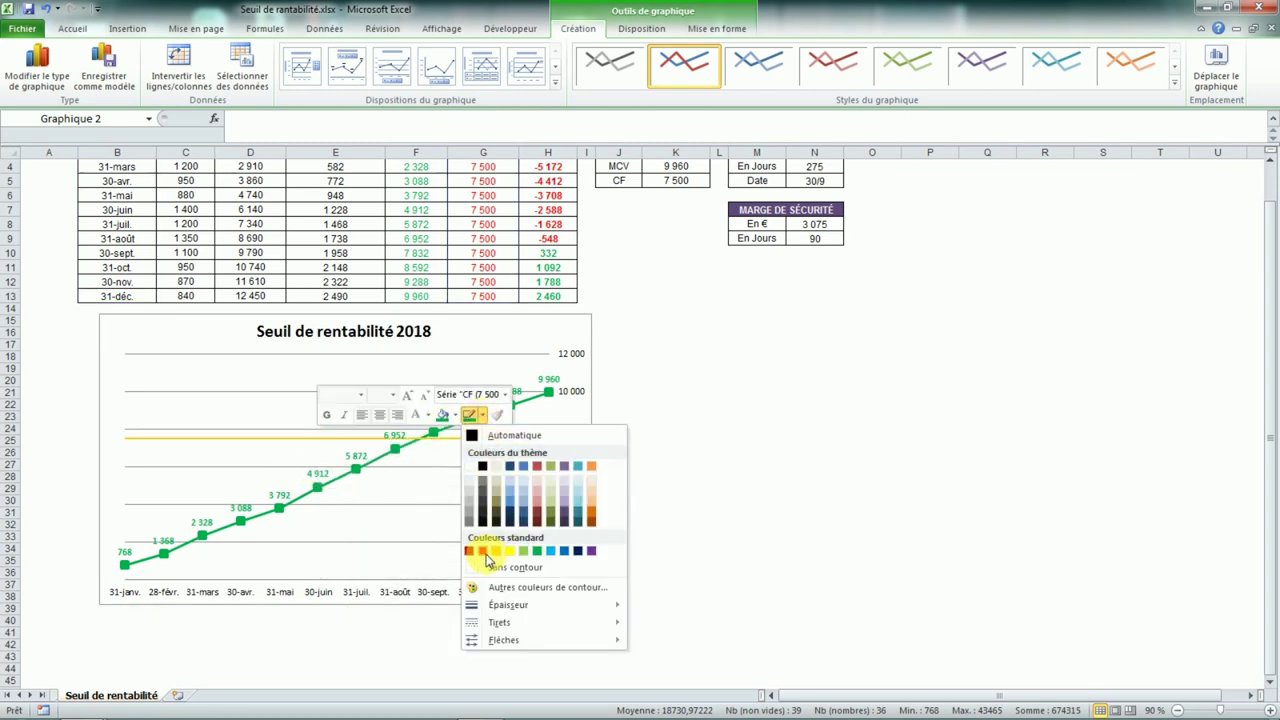
mouse_move(540, 604)
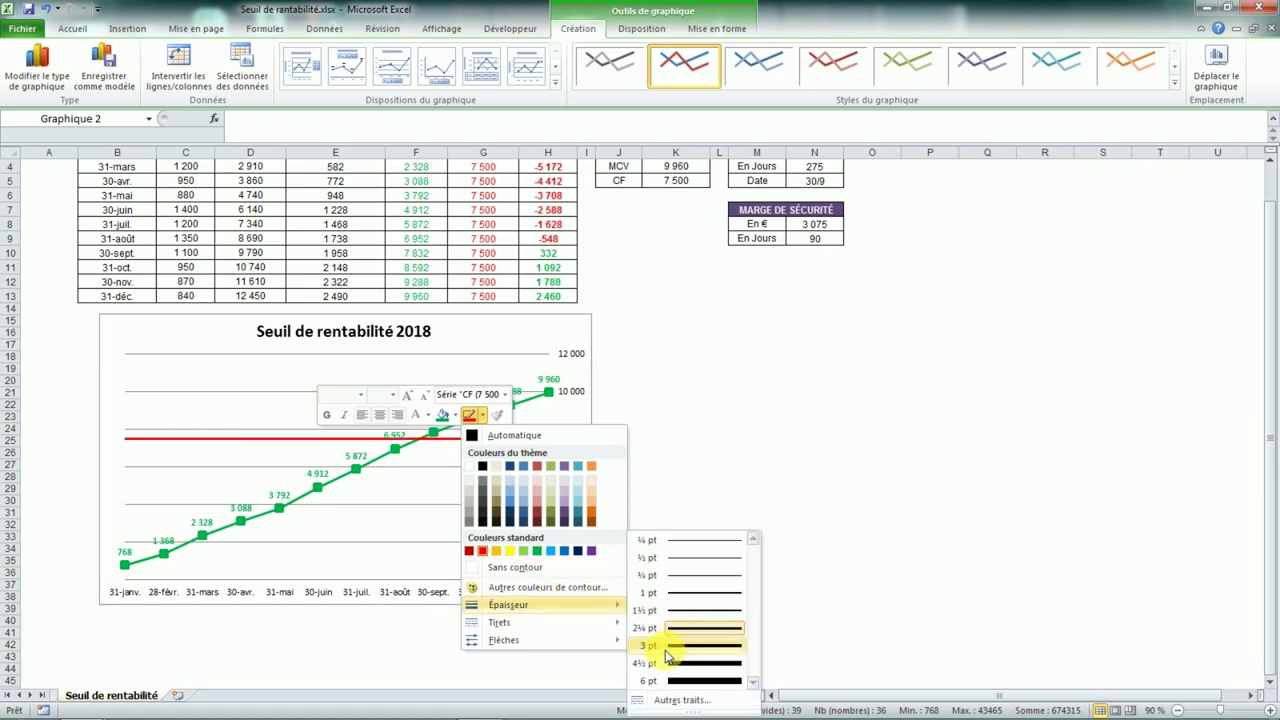
click(670, 647)
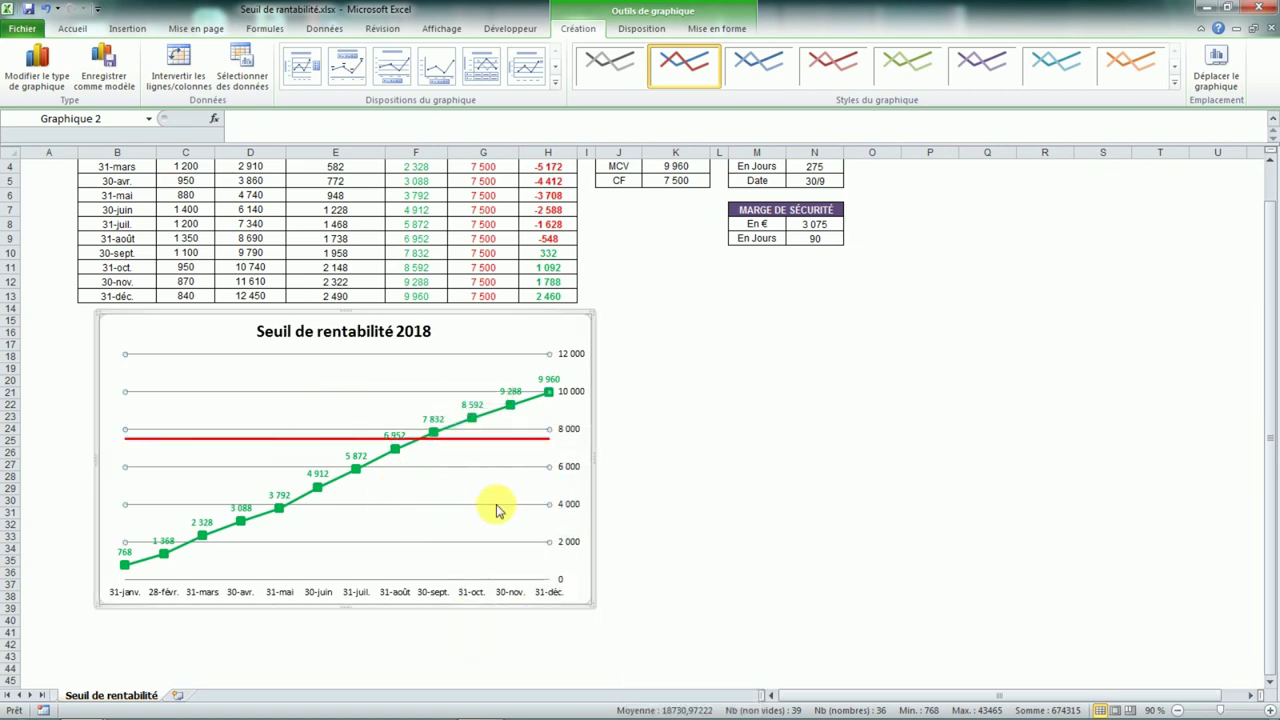
scroll(525, 455, up, 1)
scroll(551, 458, down, 1)
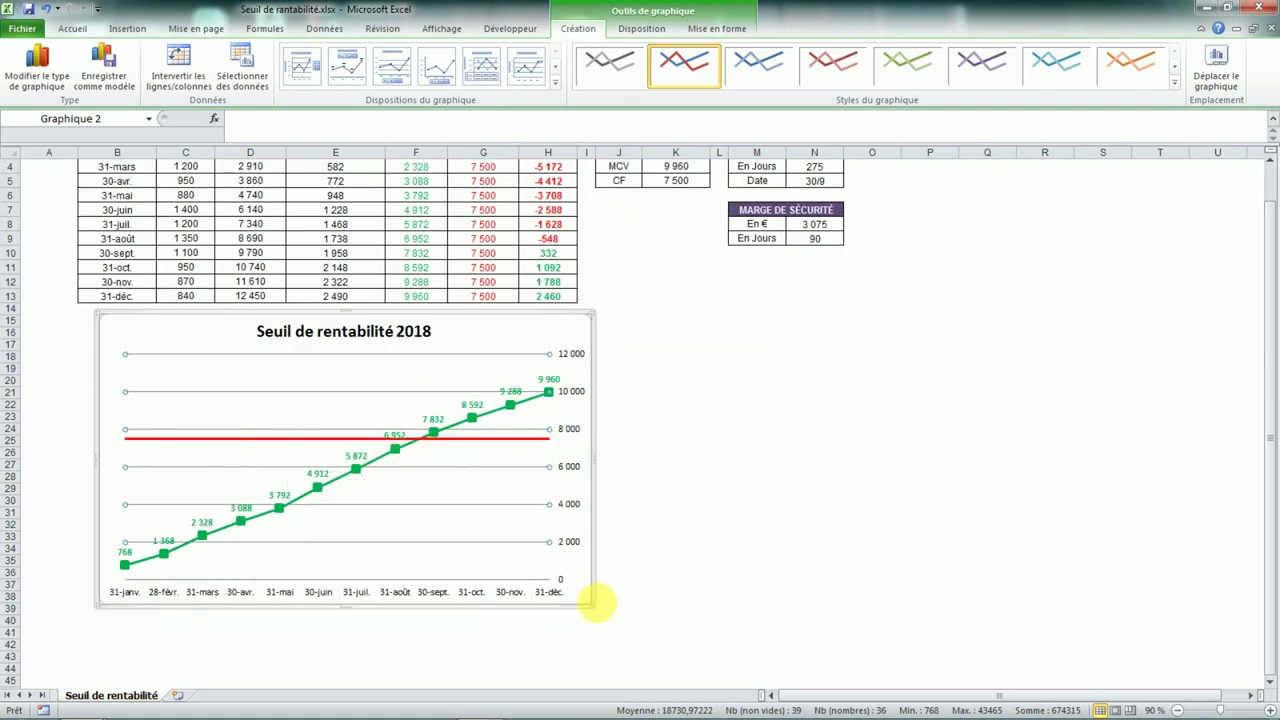
Step: Fix the value axis major unit at 1 000 and adjust its minor unit, so it runs 0 to 11 000
click(565, 506)
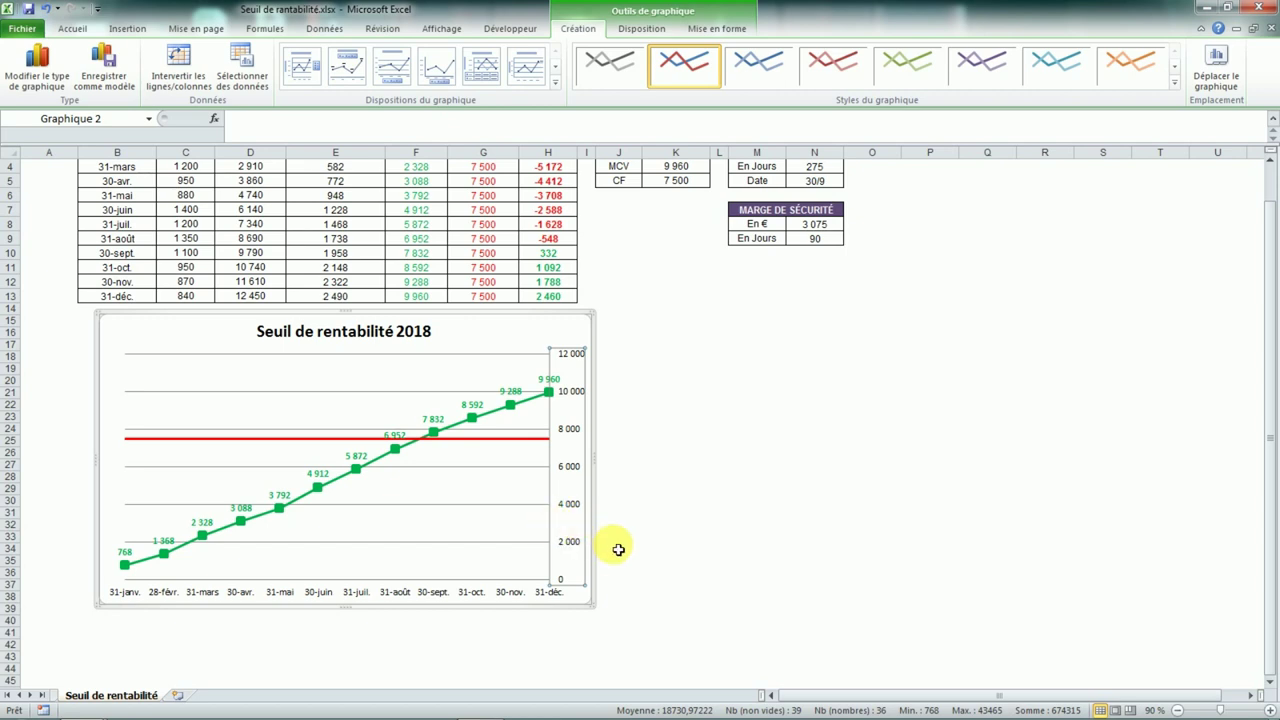
right_click(573, 483)
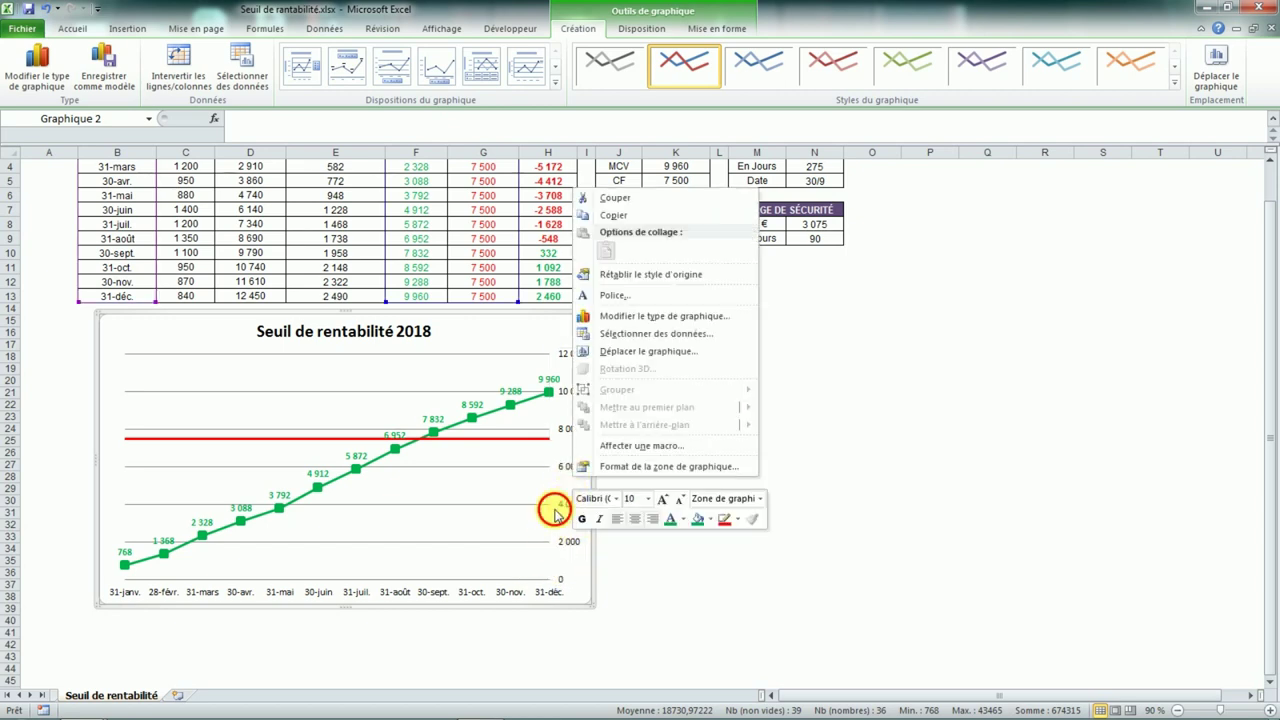
click(540, 510)
click(568, 514)
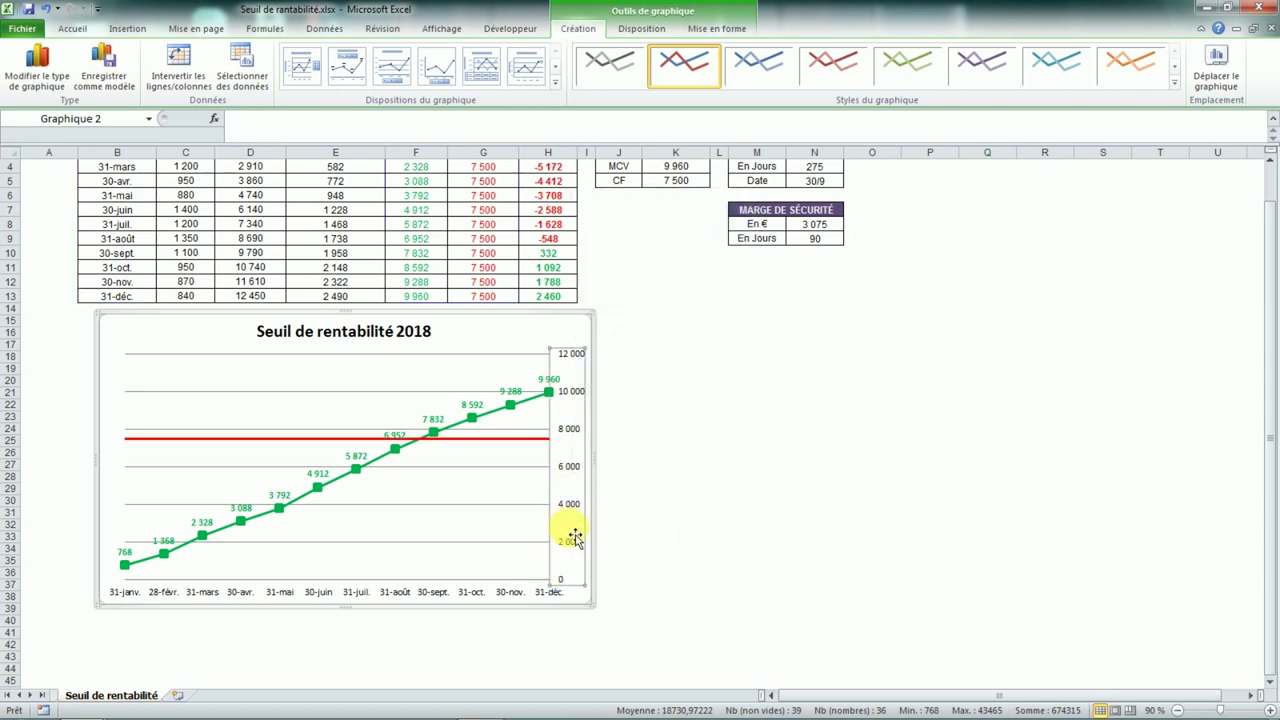
right_click(574, 535)
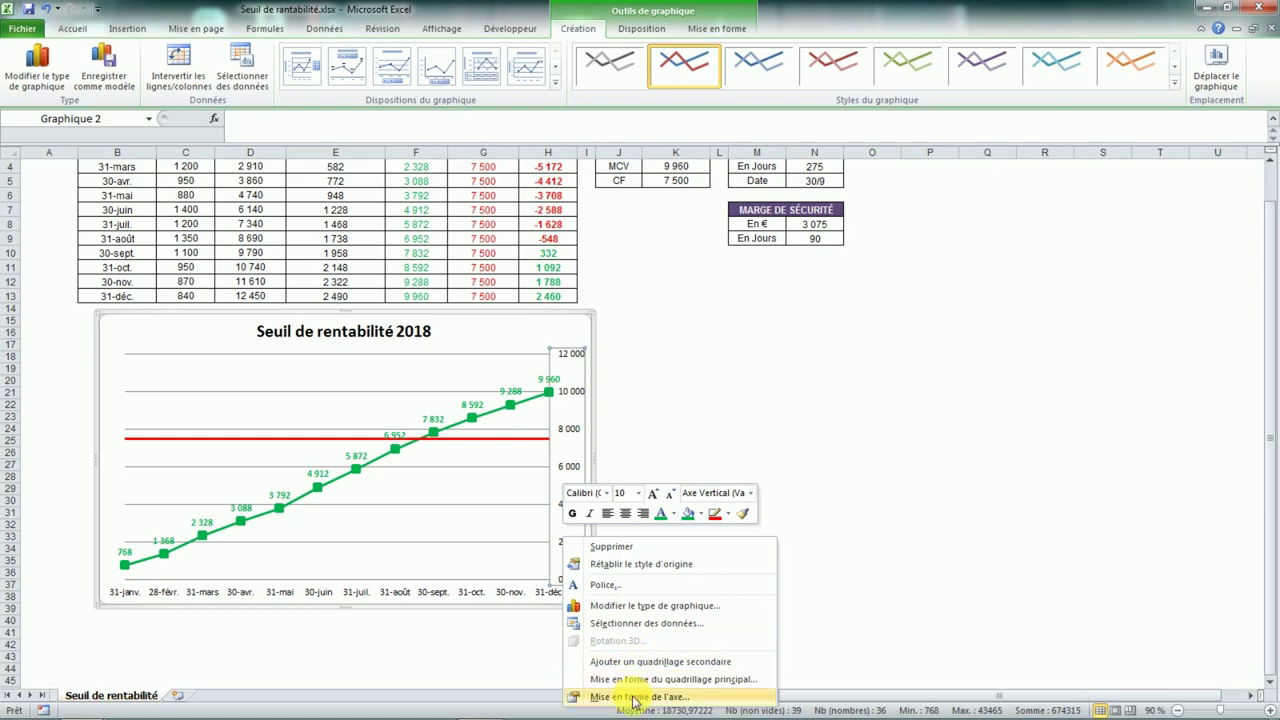
click(634, 697)
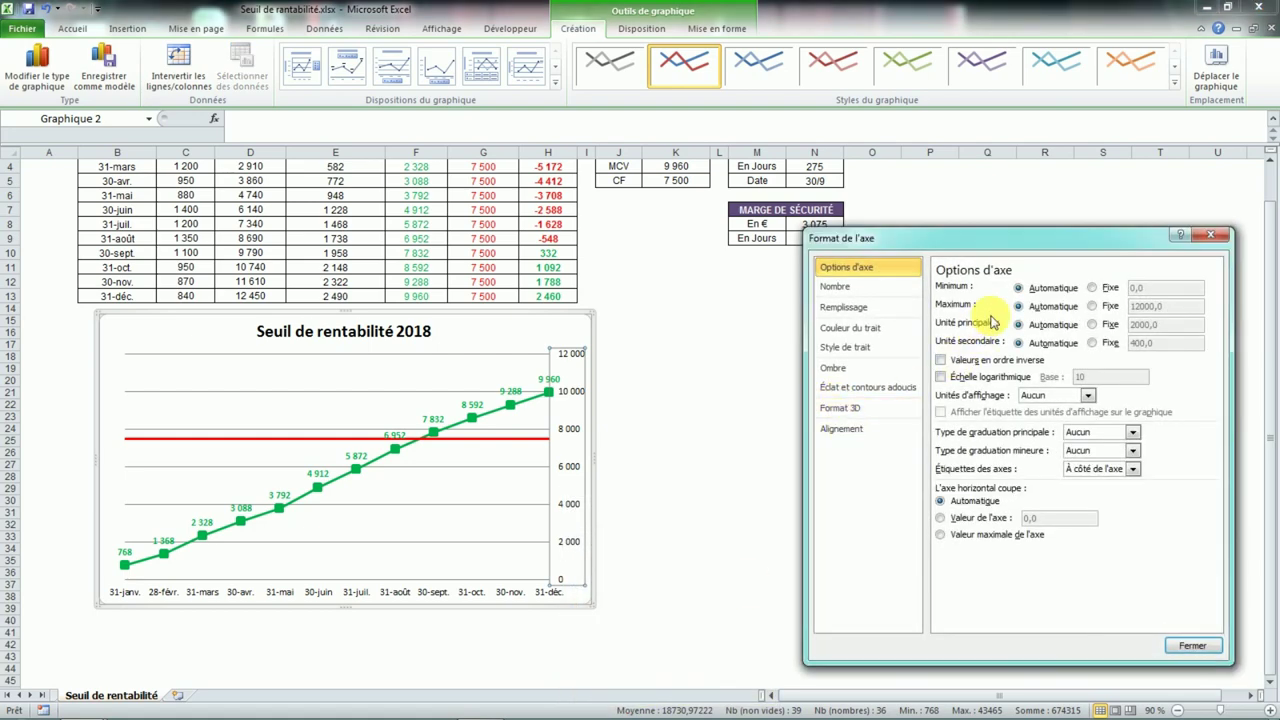
click(1093, 325)
text(1000)
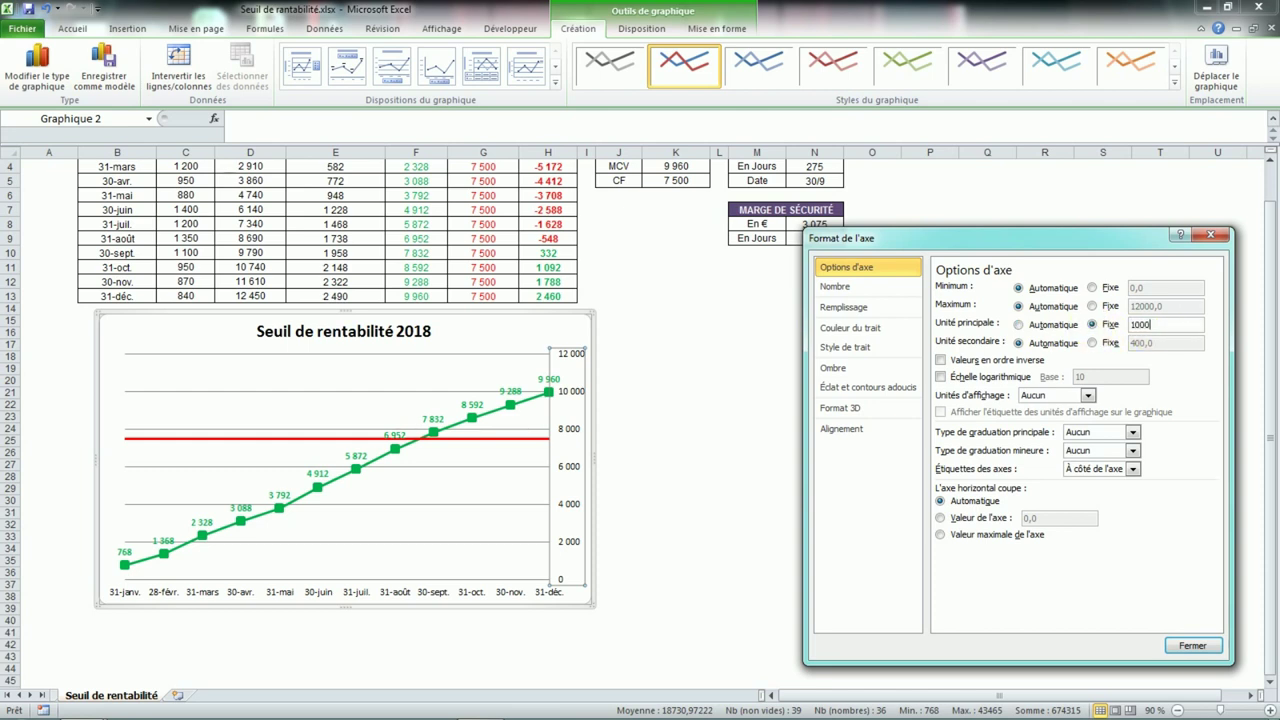
click(1092, 343)
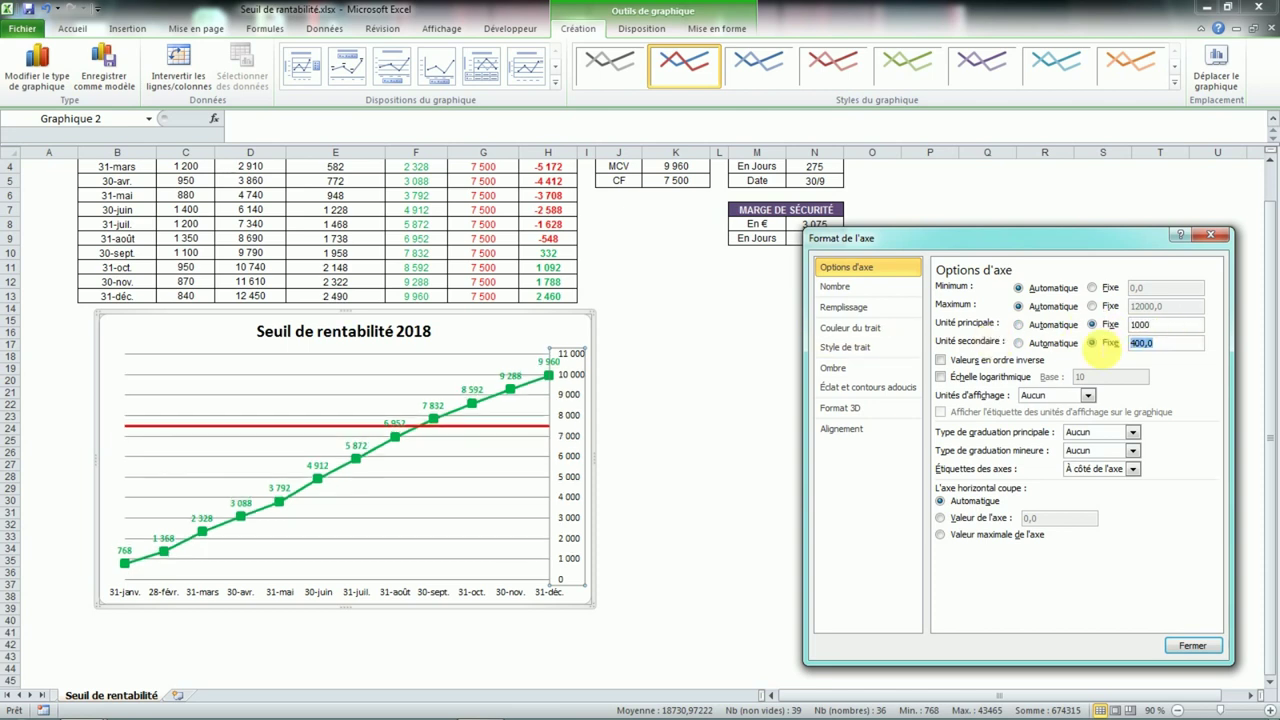
click(1166, 343)
text(500)
key(Return)
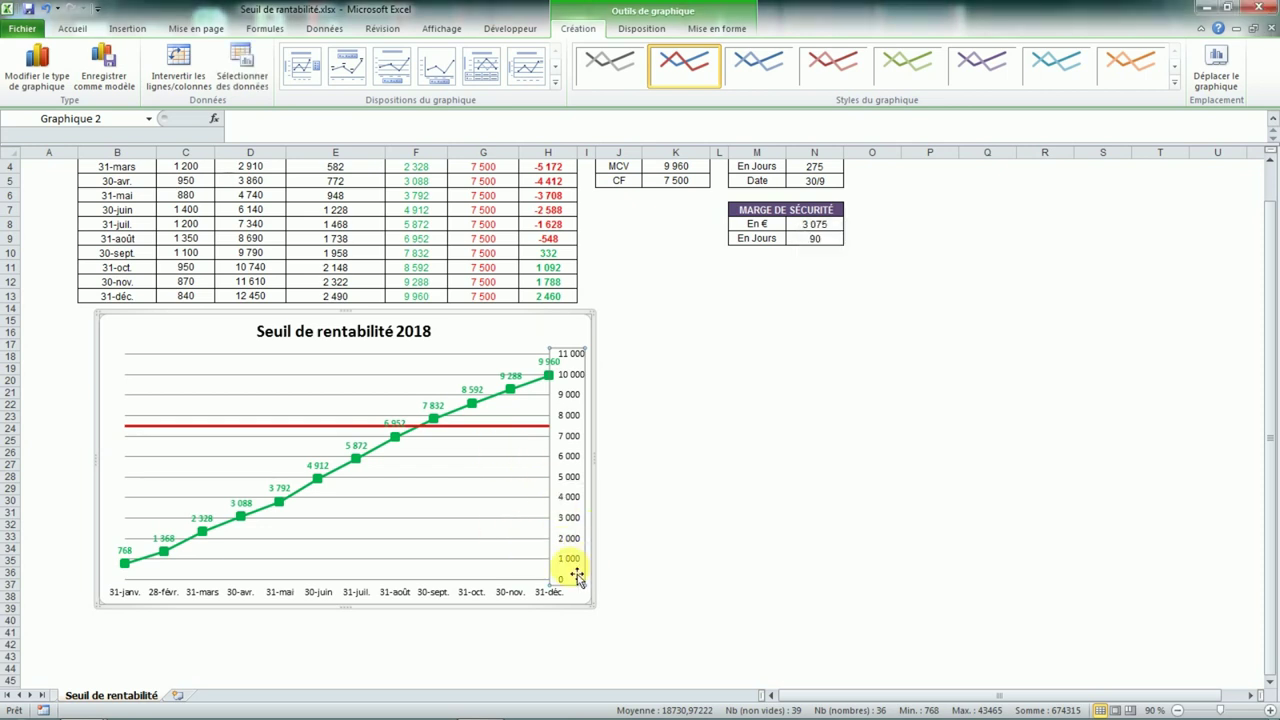
Step: Add minor horizontal gridlines from the value axis and enlarge the chart slightly
right_click(571, 516)
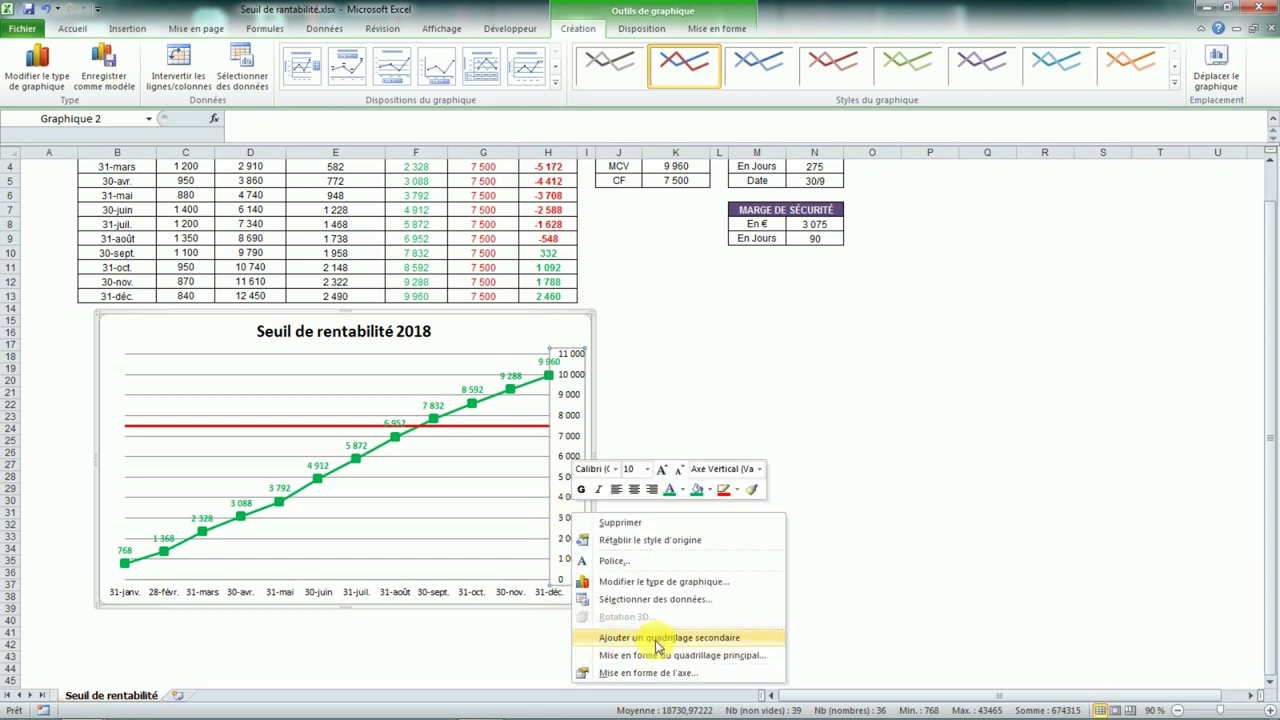
click(657, 641)
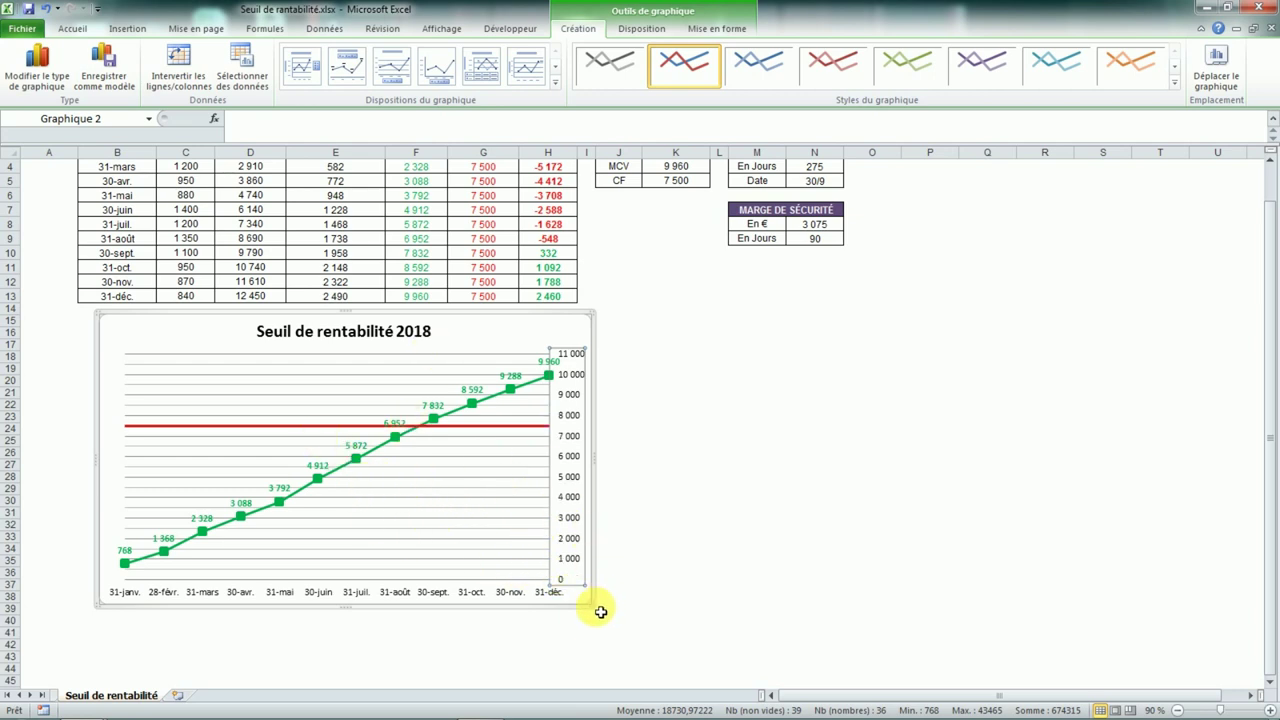
drag(595, 609, 619, 626)
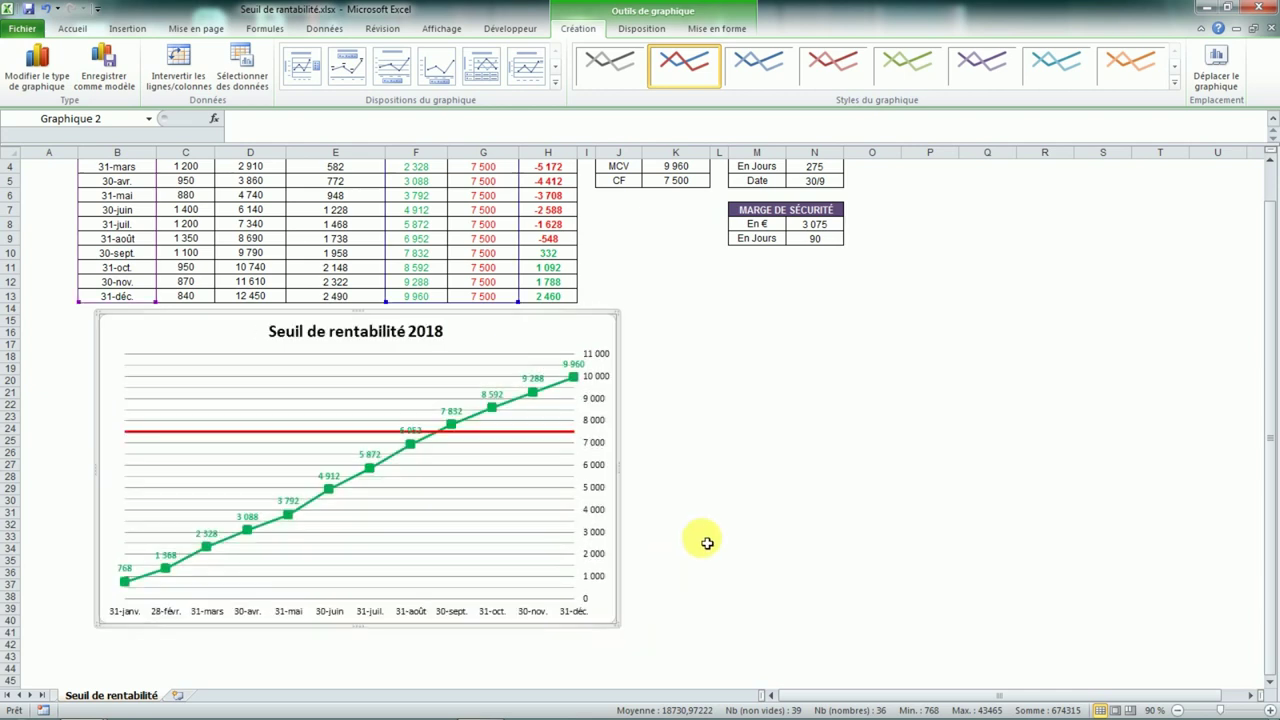
Step: Add major vertical gridlines at each month from the date axis
click(332, 612)
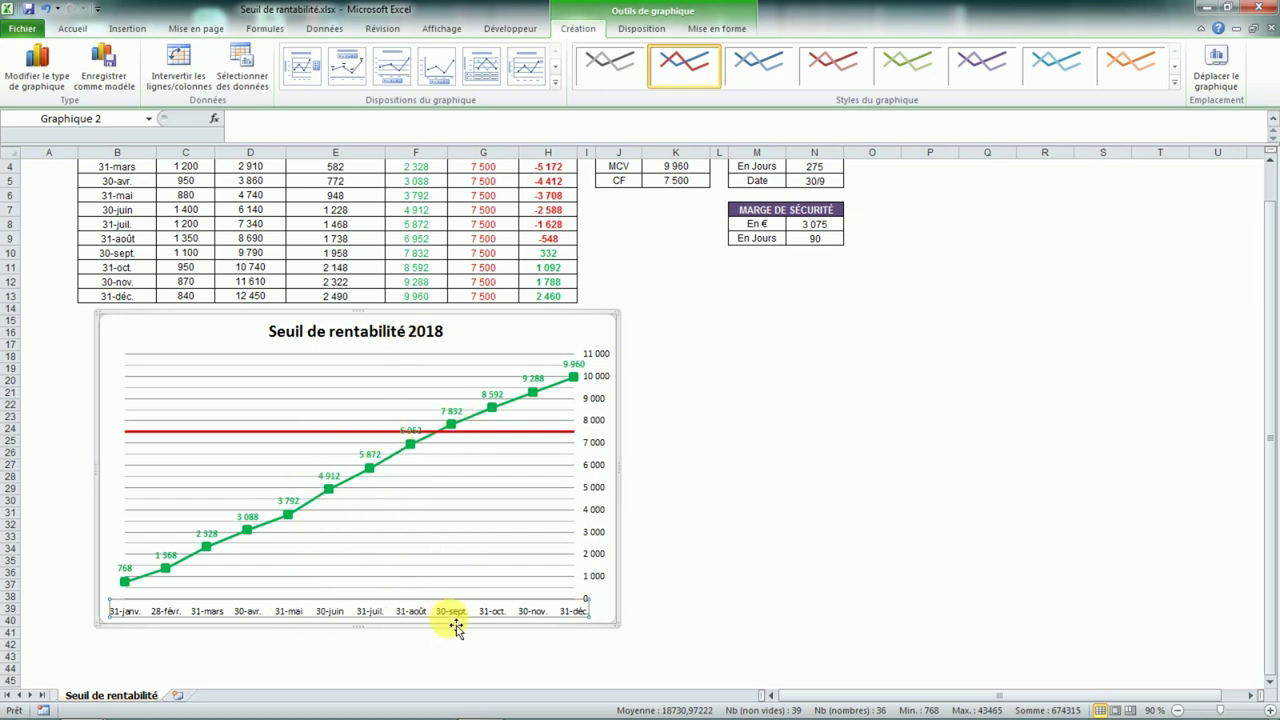
right_click(452, 610)
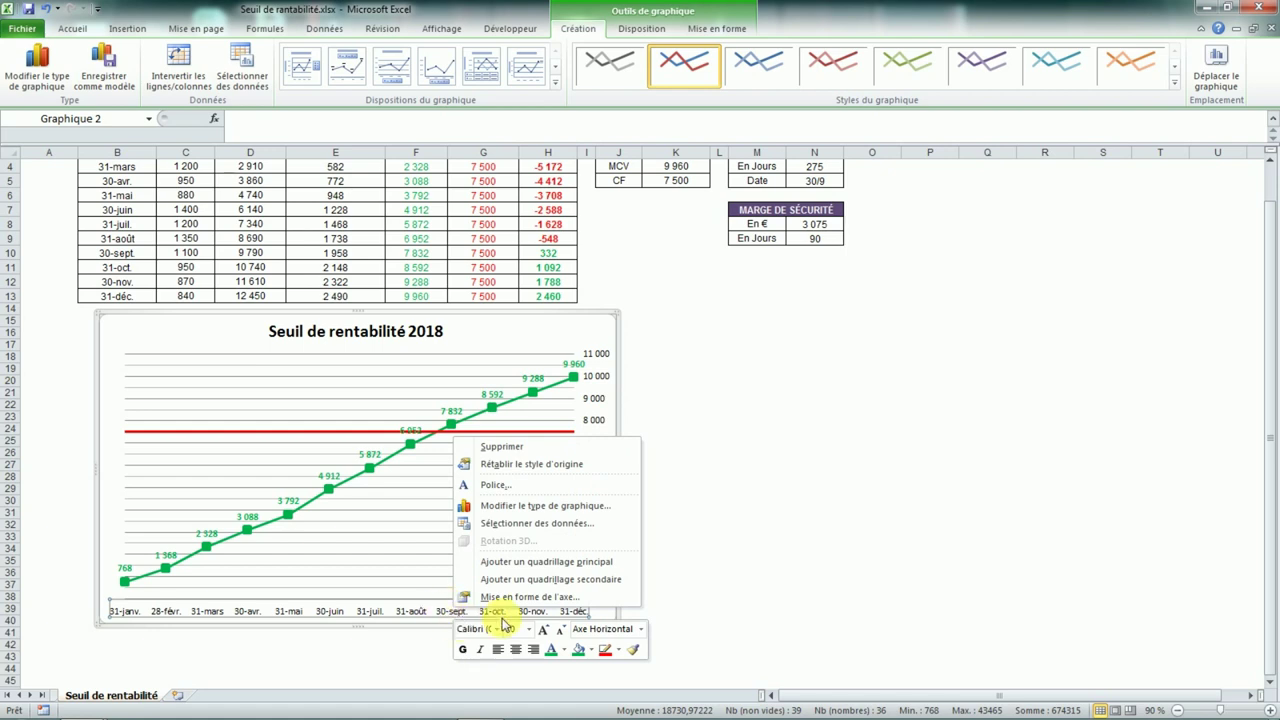
click(556, 561)
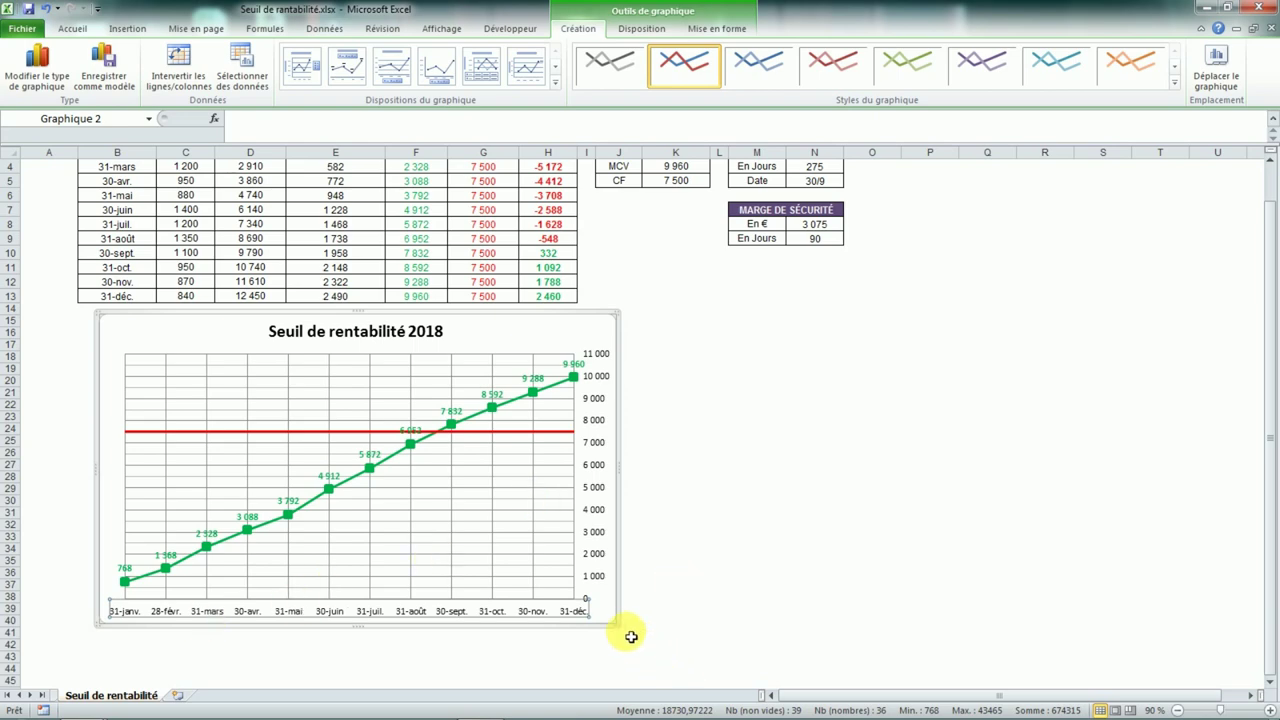
Step: Enlarge the chart and move it into place below the table
drag(622, 628, 651, 643)
click(757, 561)
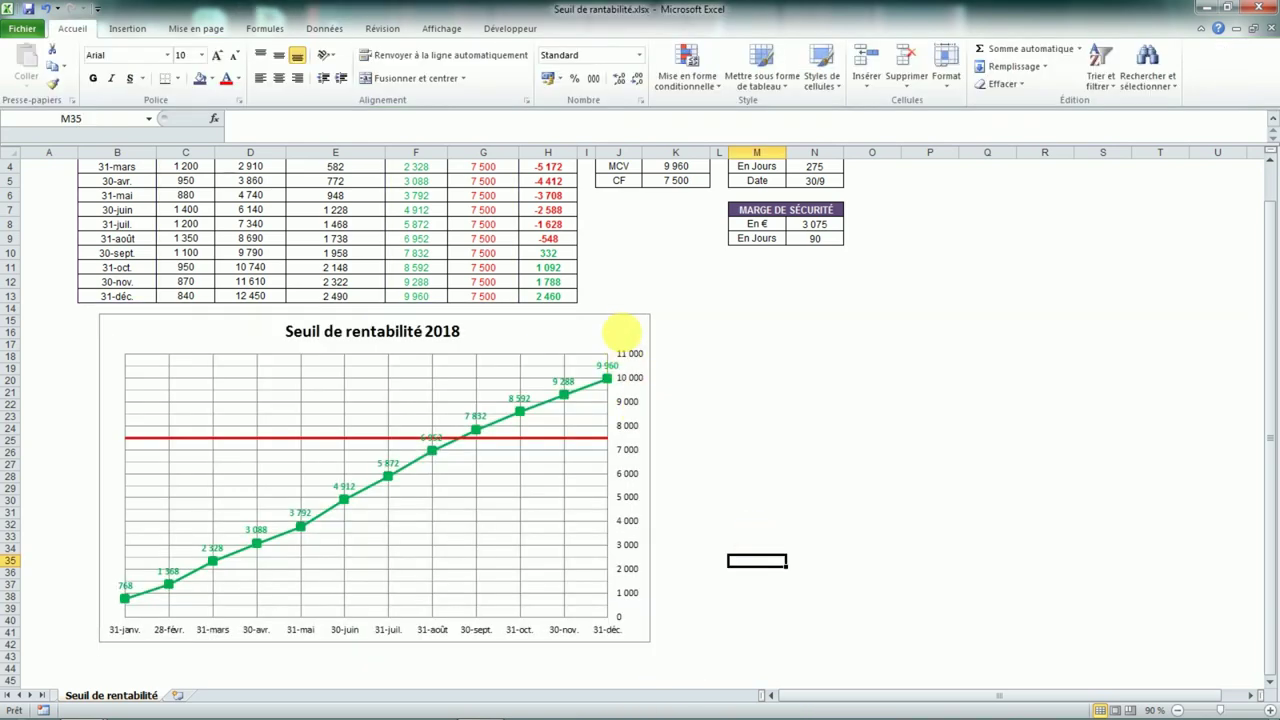
drag(626, 341, 591, 334)
scroll(749, 357, up, 1)
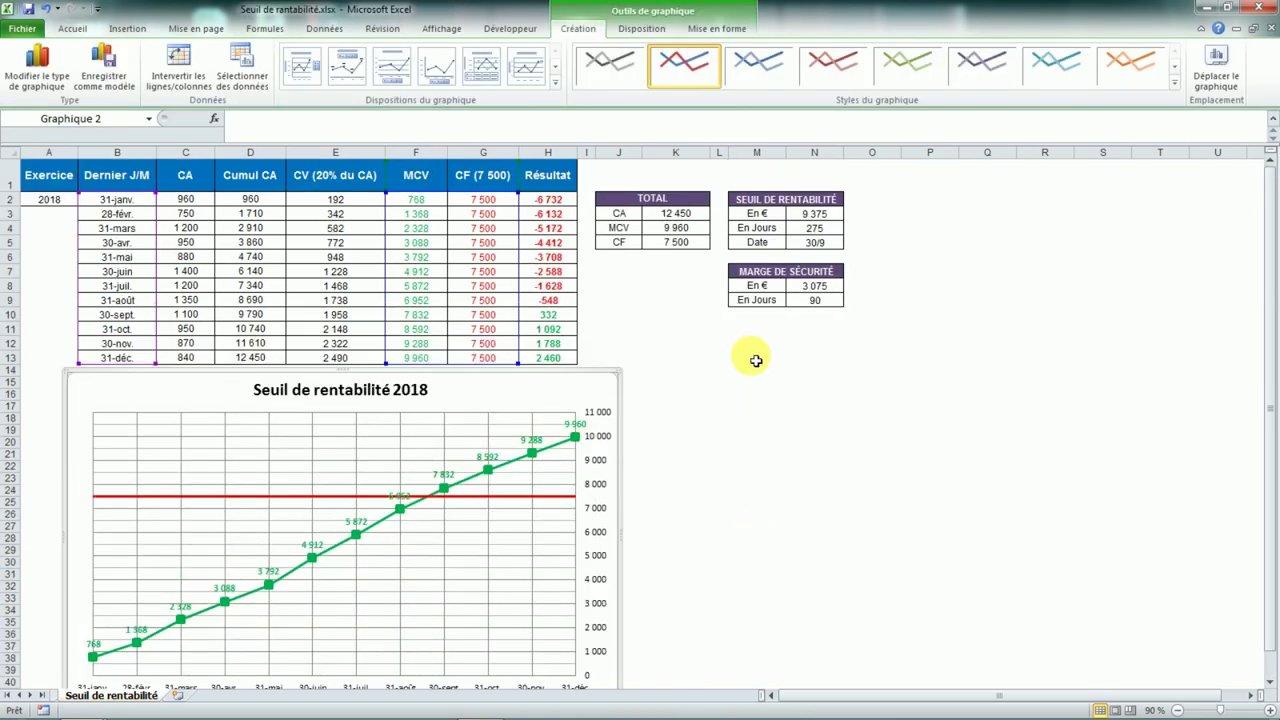
click(752, 357)
scroll(655, 372, down, 1)
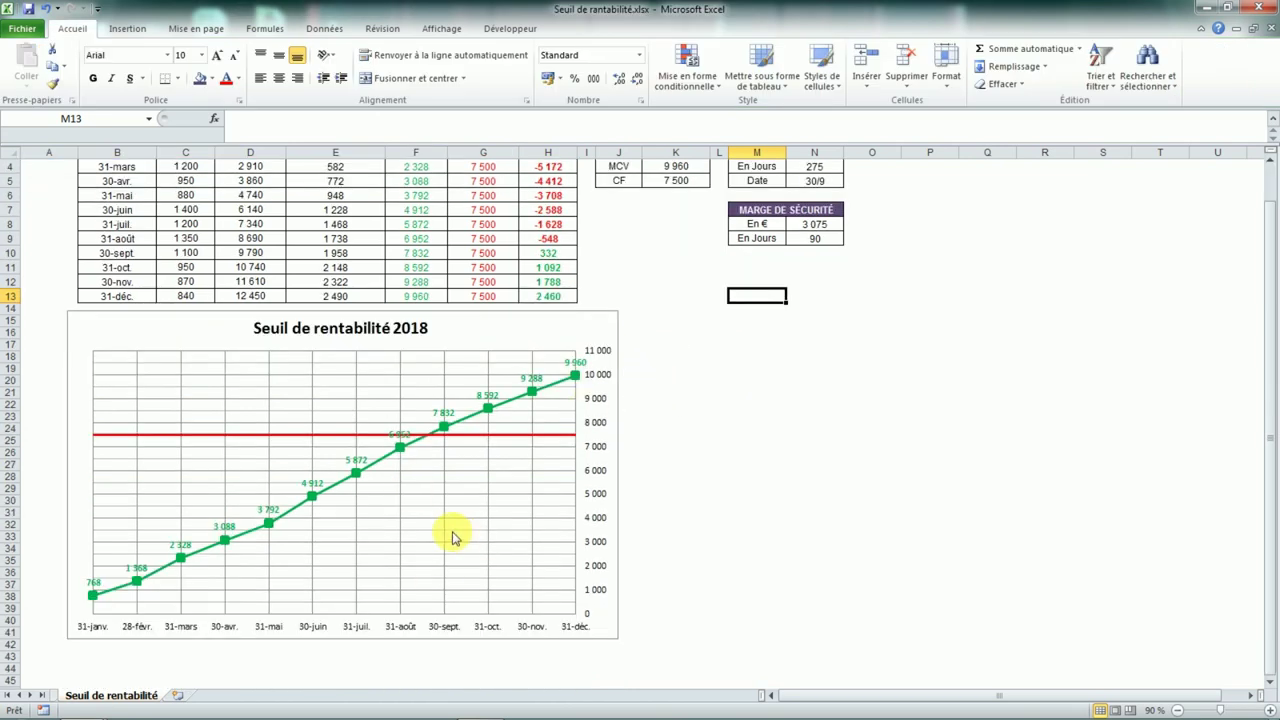
scroll(535, 385, up, 1)
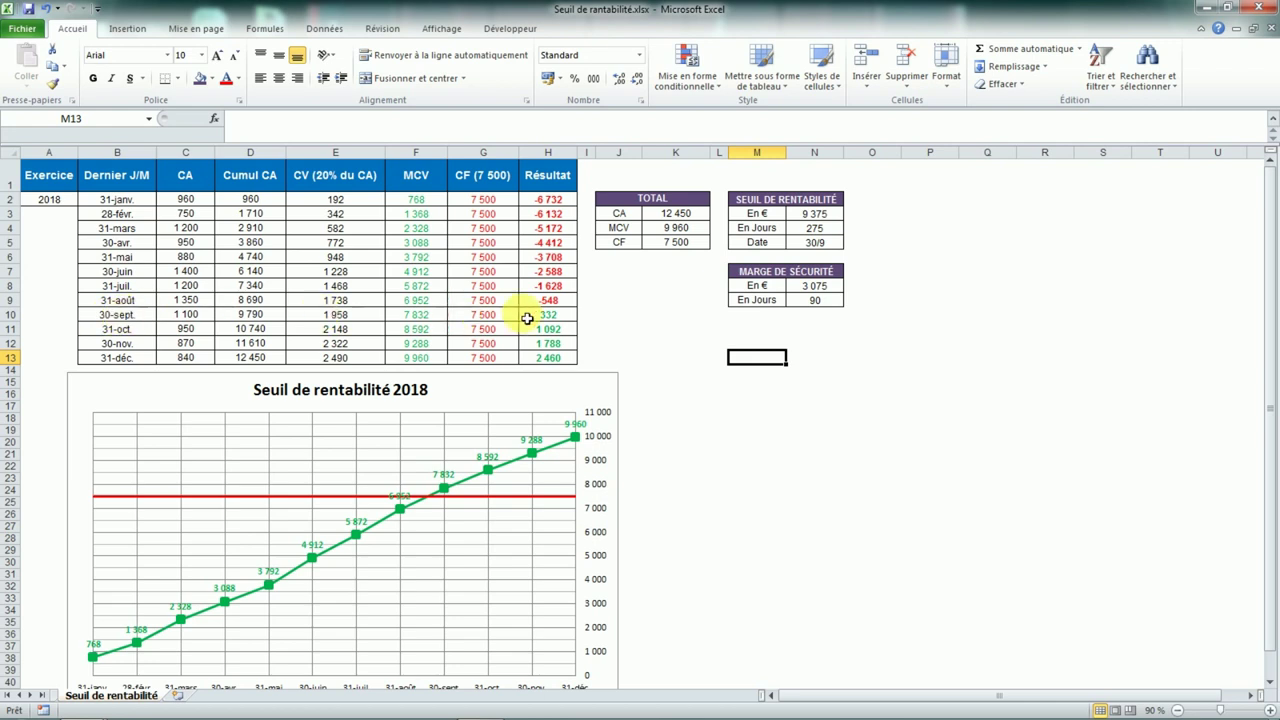
click(563, 317)
scroll(429, 473, down, 1)
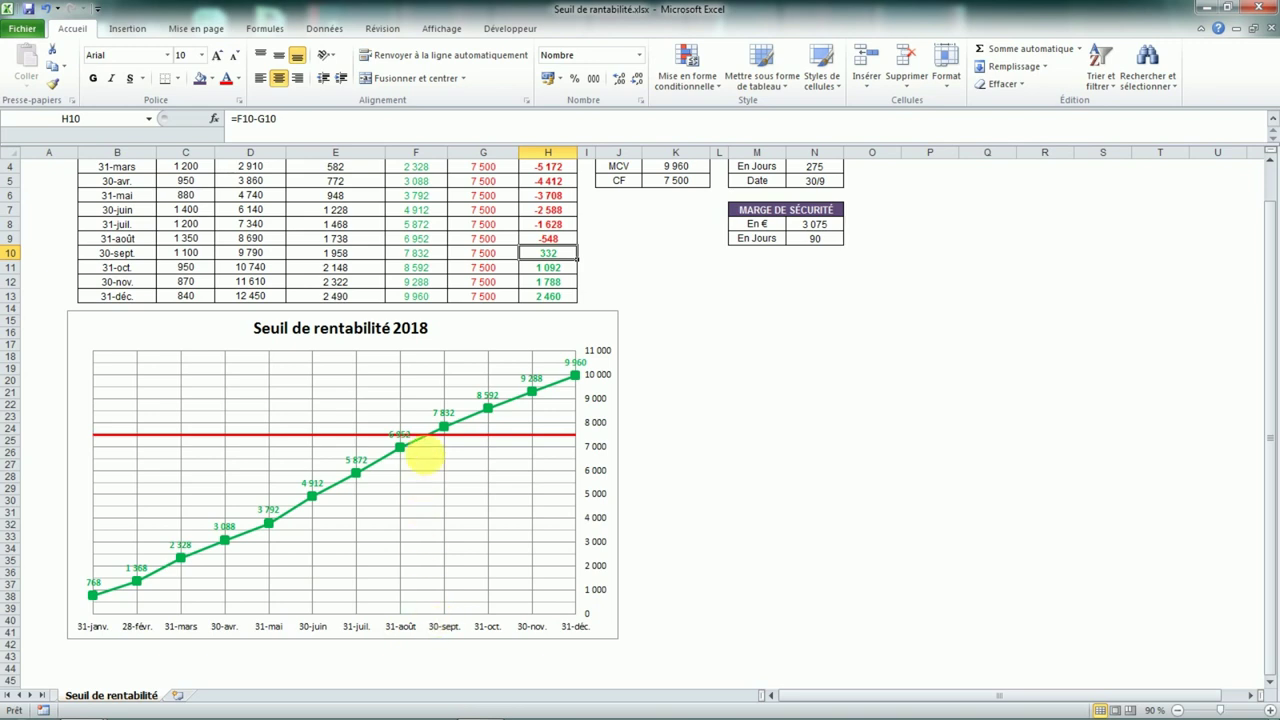
Step: Add minor vertical gridlines from the month axis to divide each month
right_click(410, 628)
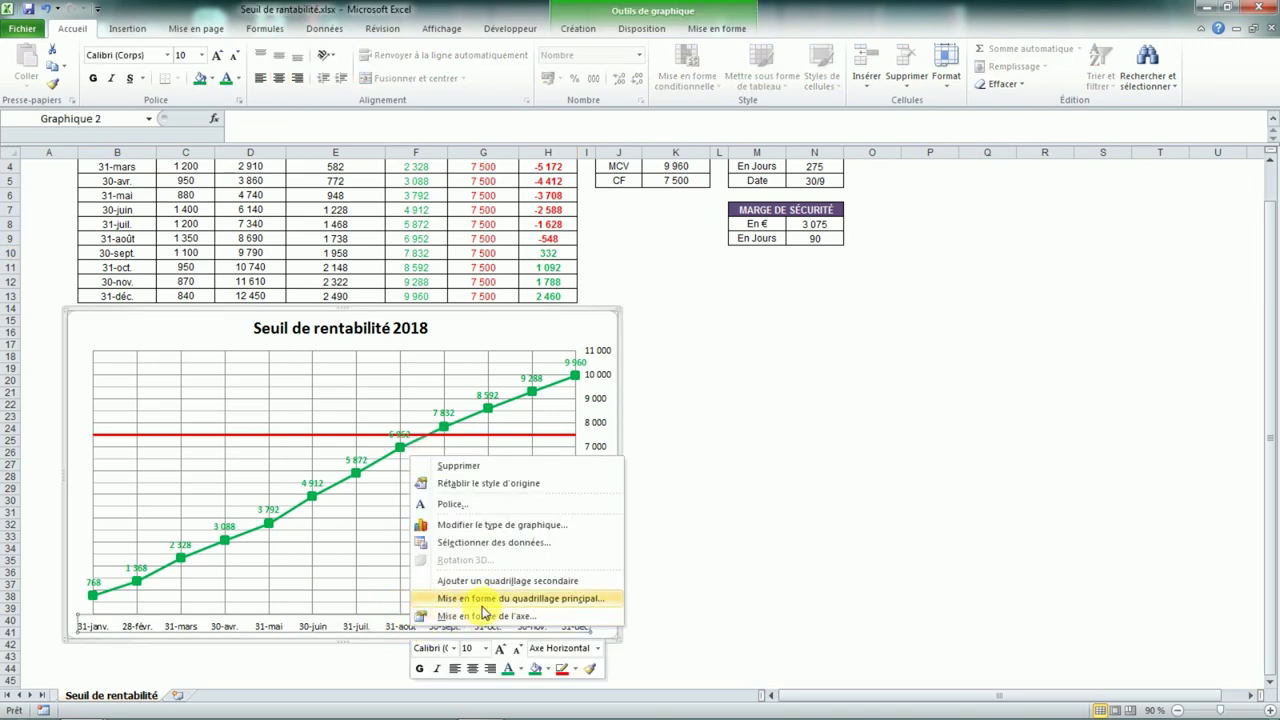
click(390, 628)
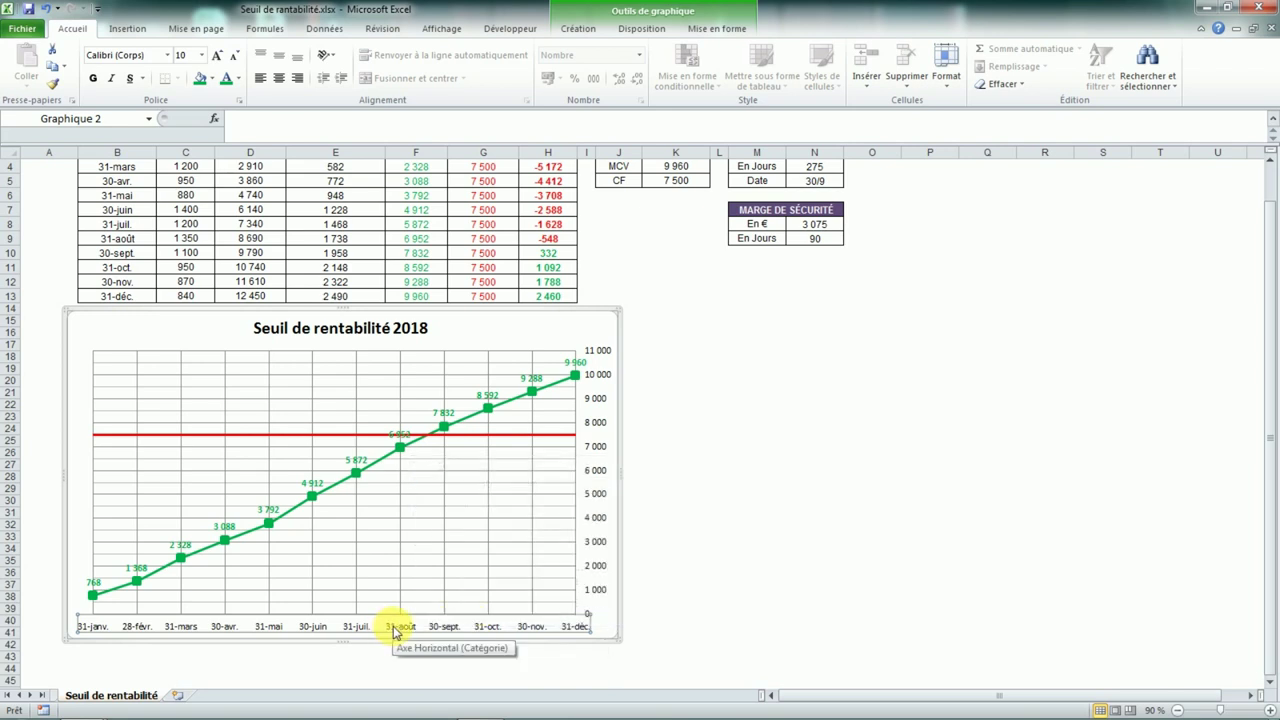
right_click(396, 630)
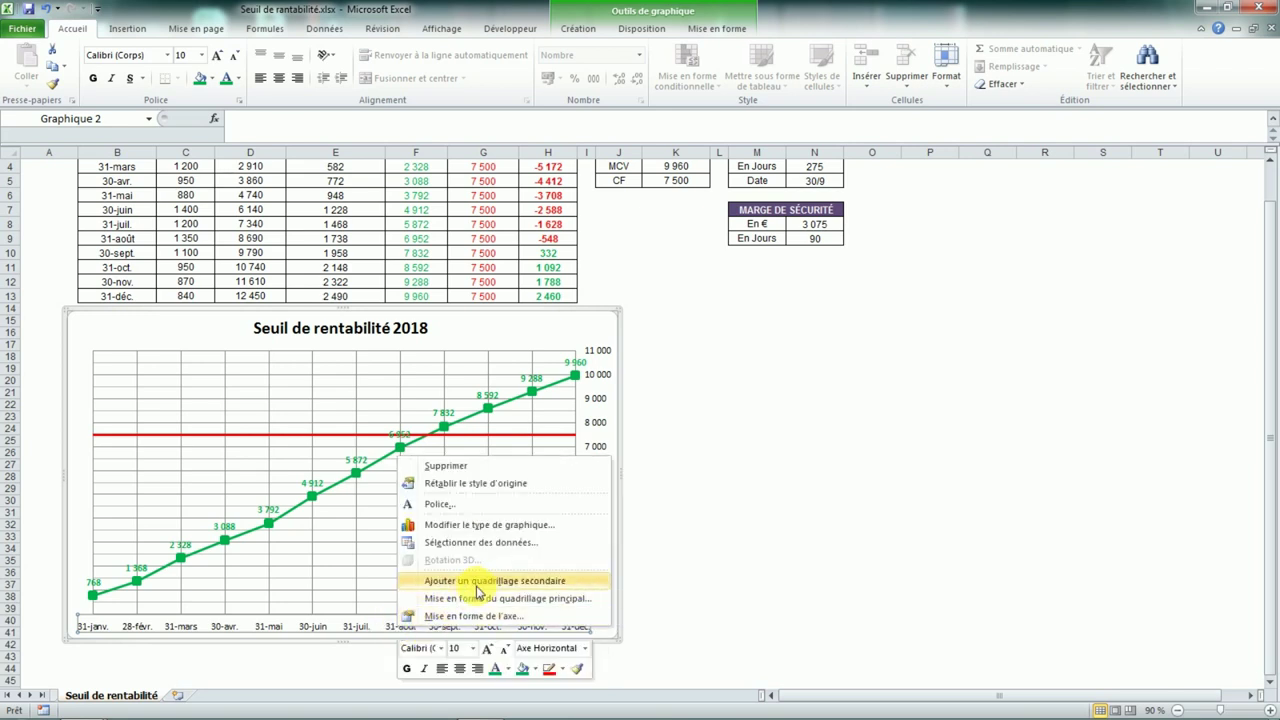
click(478, 582)
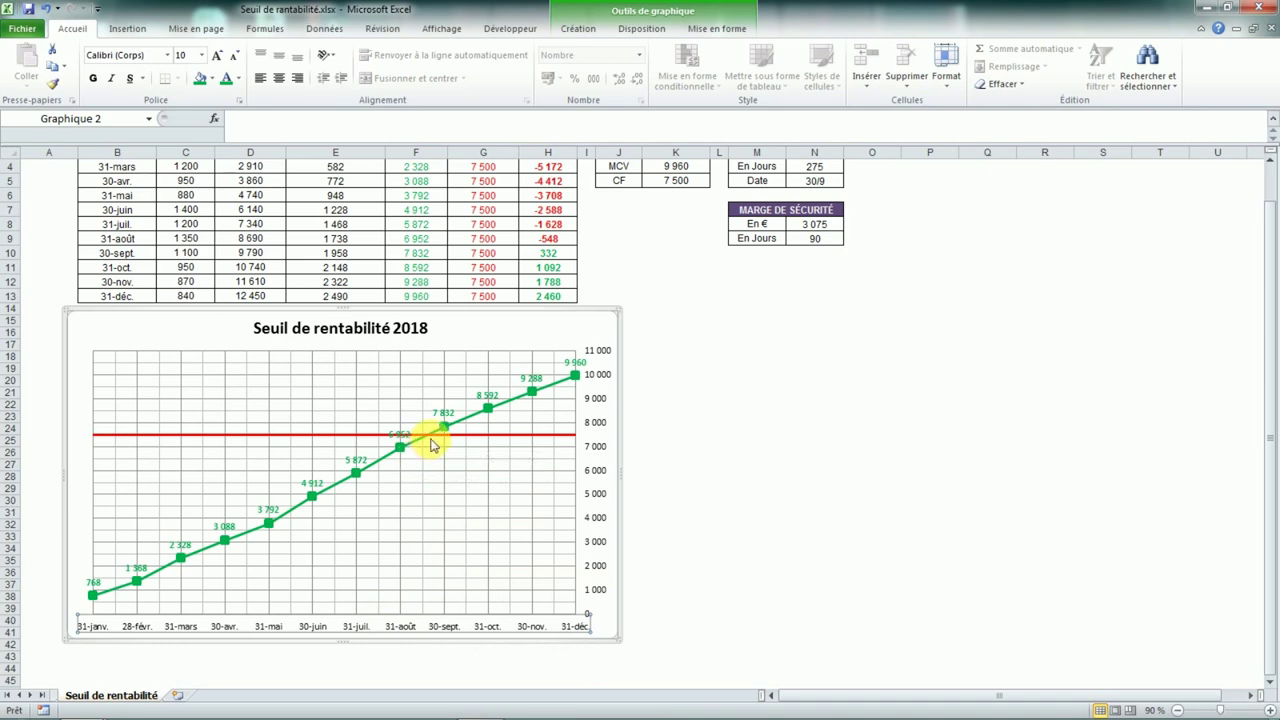
scroll(432, 445, up, 1)
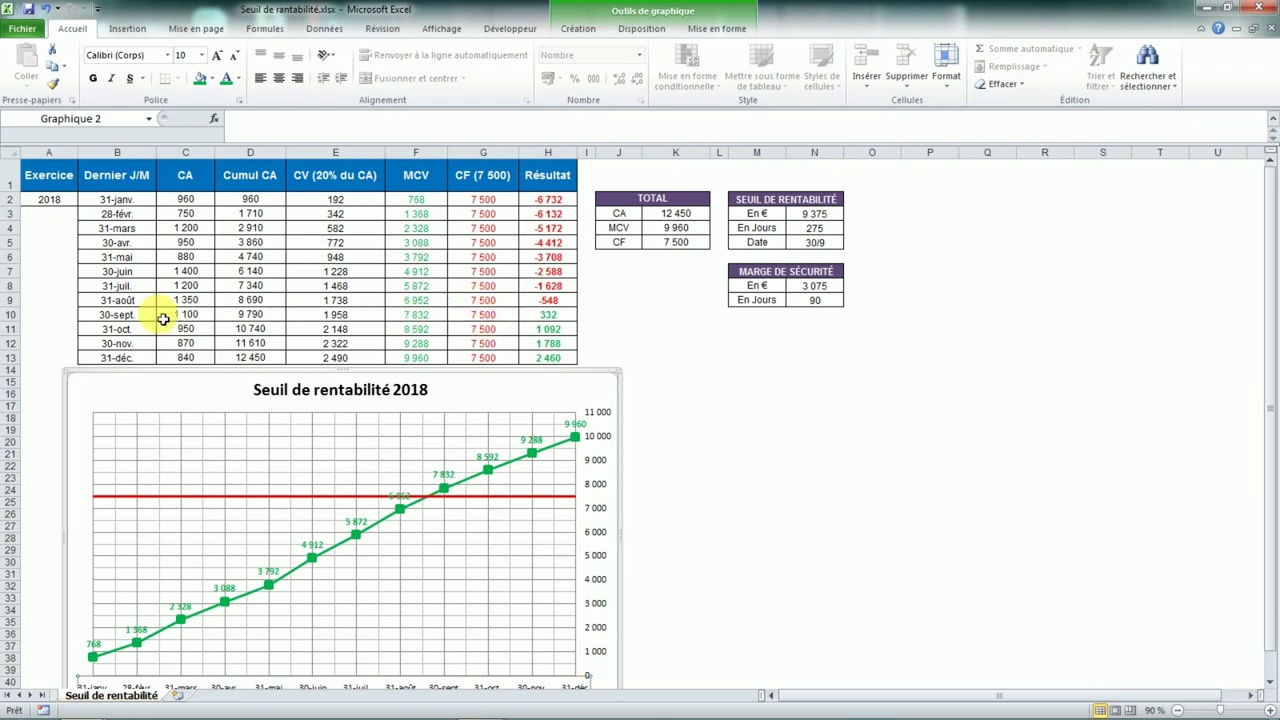
drag(132, 317, 549, 316)
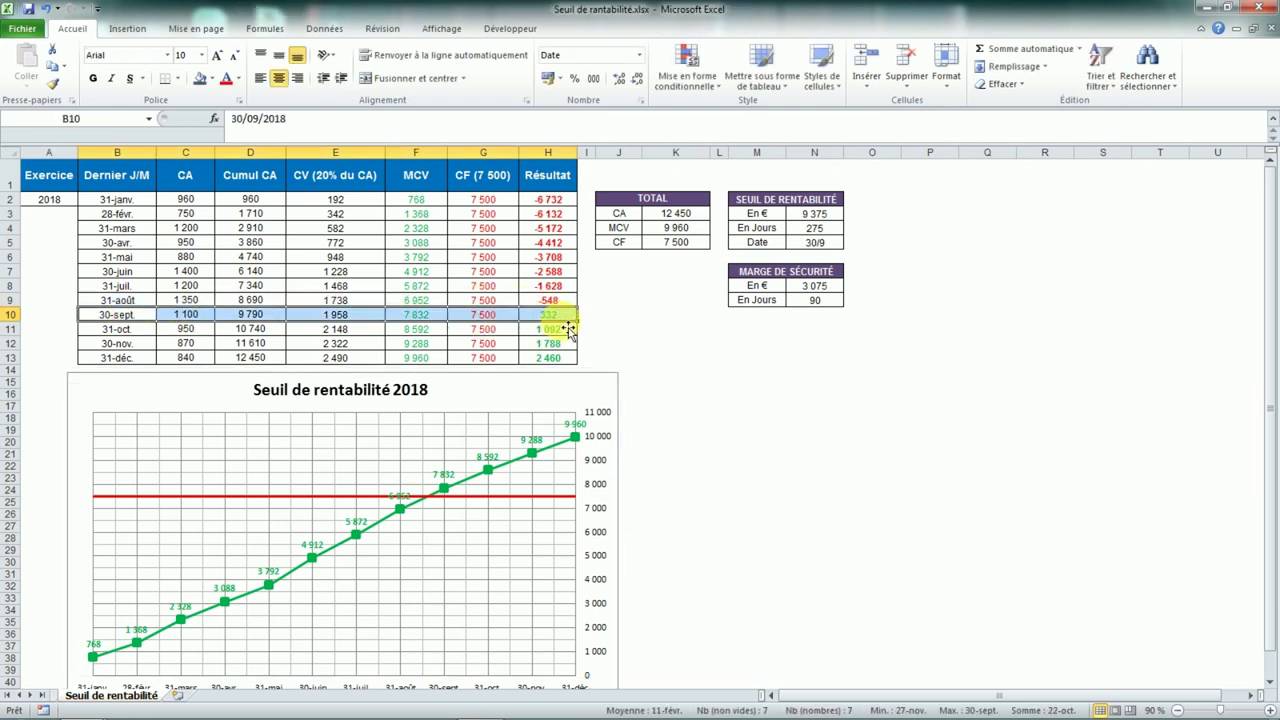
key(Right)
scroll(423, 394, down, 2)
scroll(427, 402, up, 2)
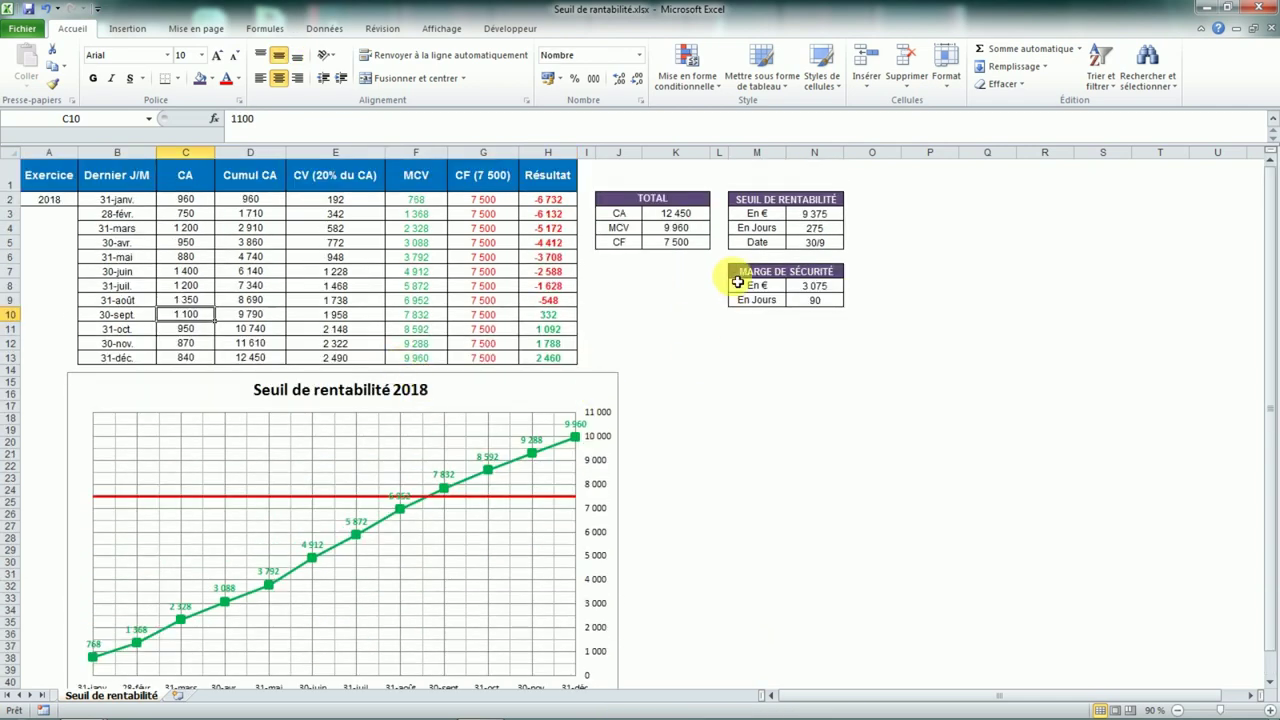
click(818, 246)
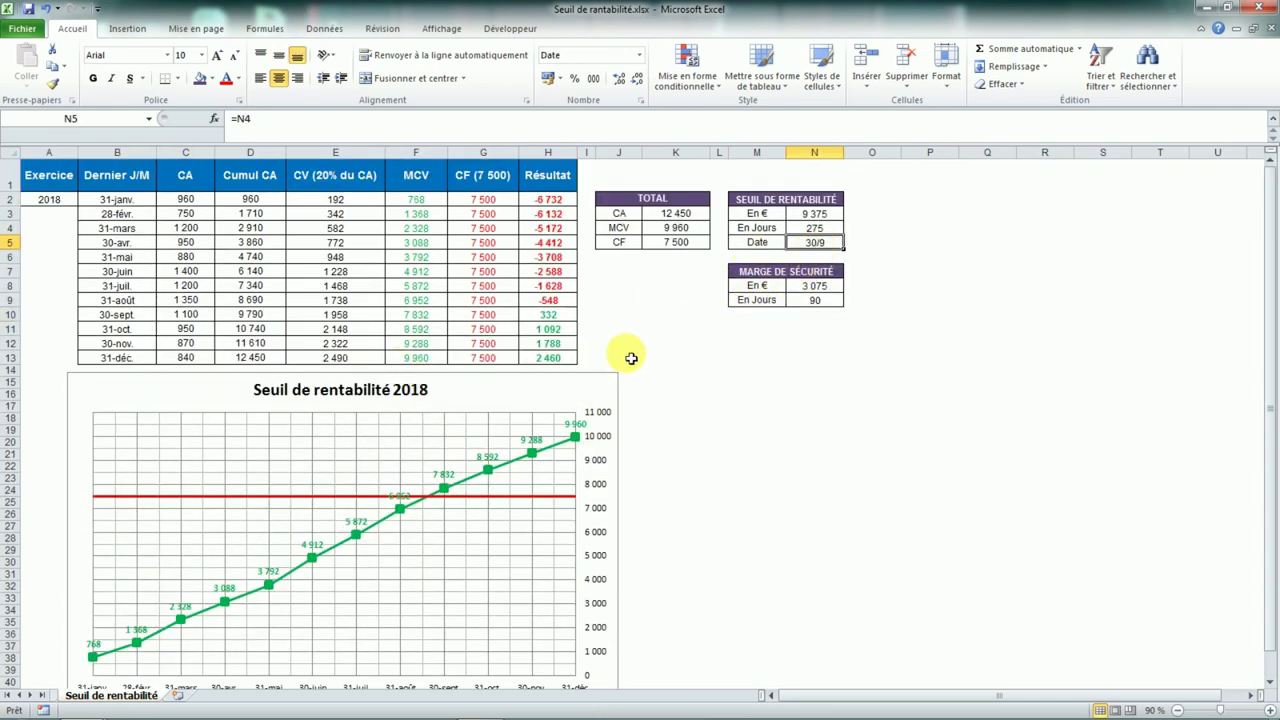
scroll(625, 352, down, 2)
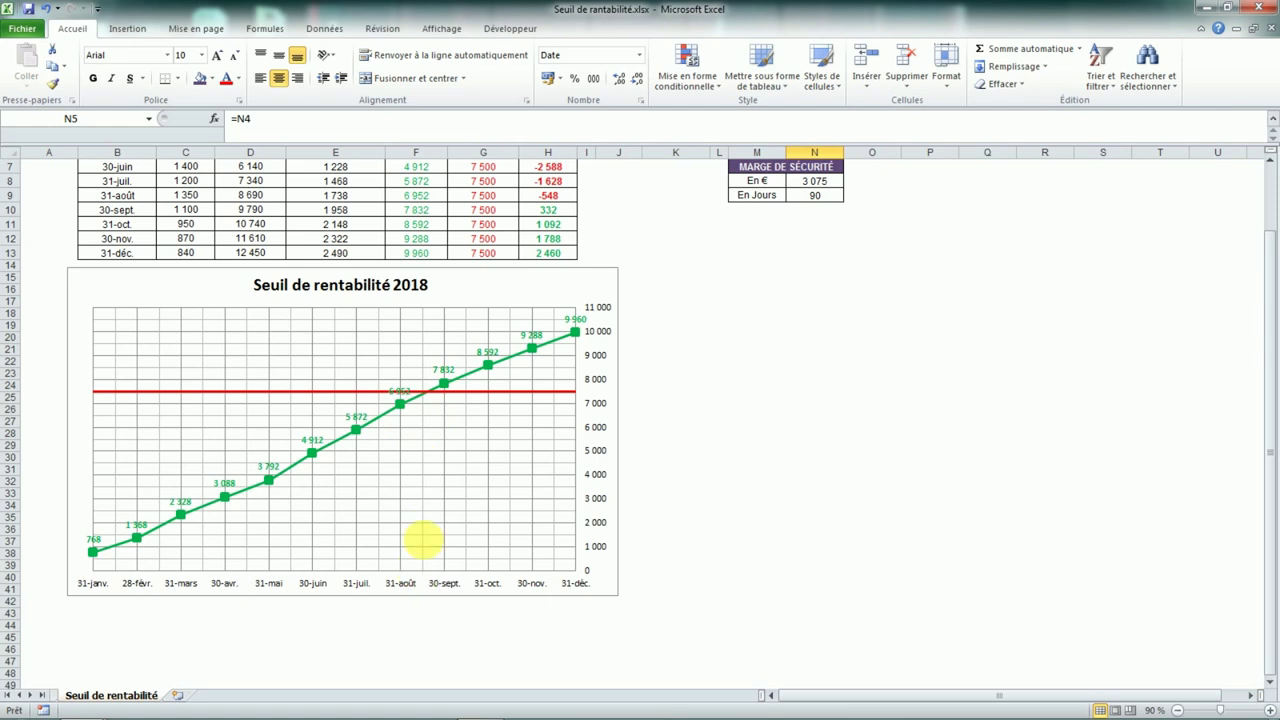
scroll(894, 414, up, 2)
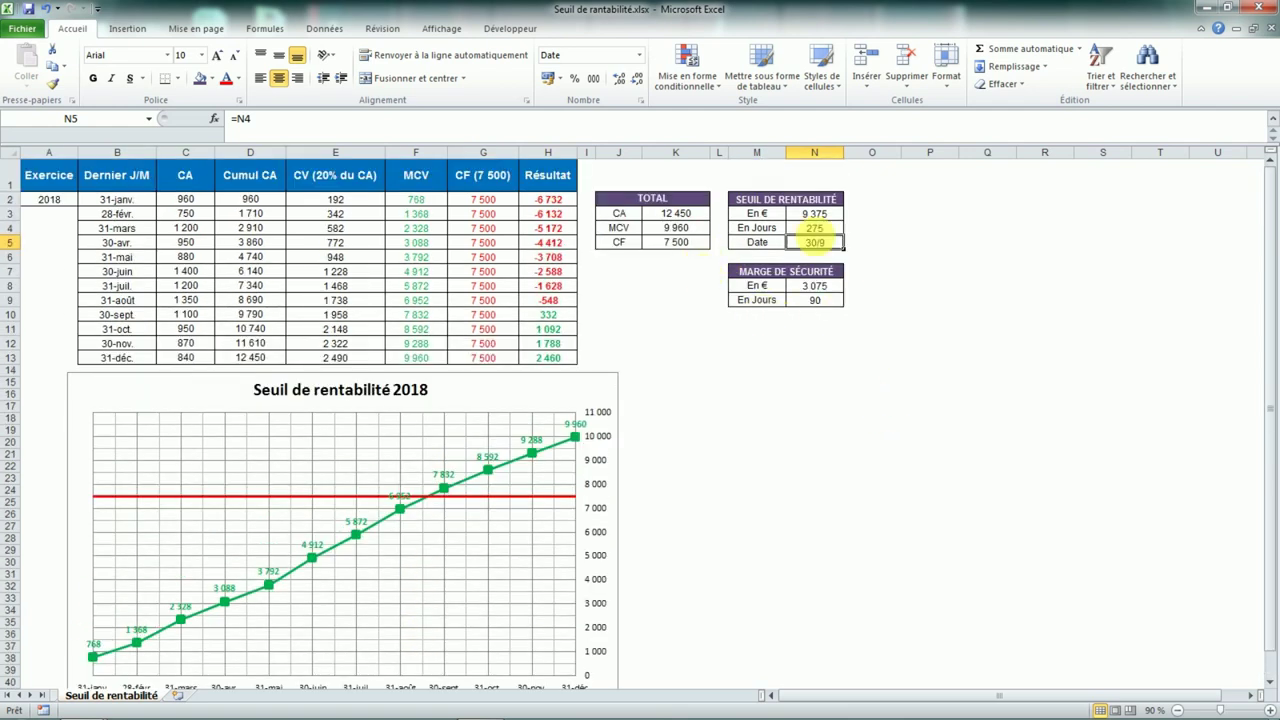
click(689, 219)
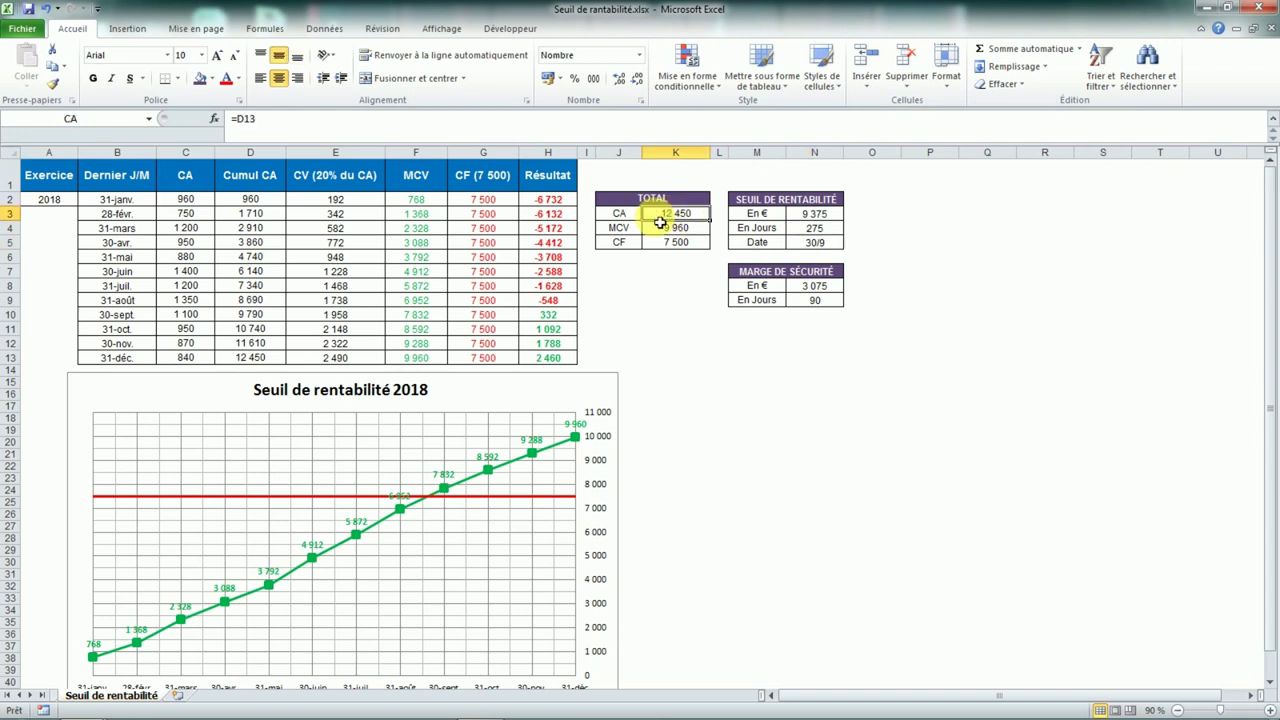
click(663, 286)
click(694, 219)
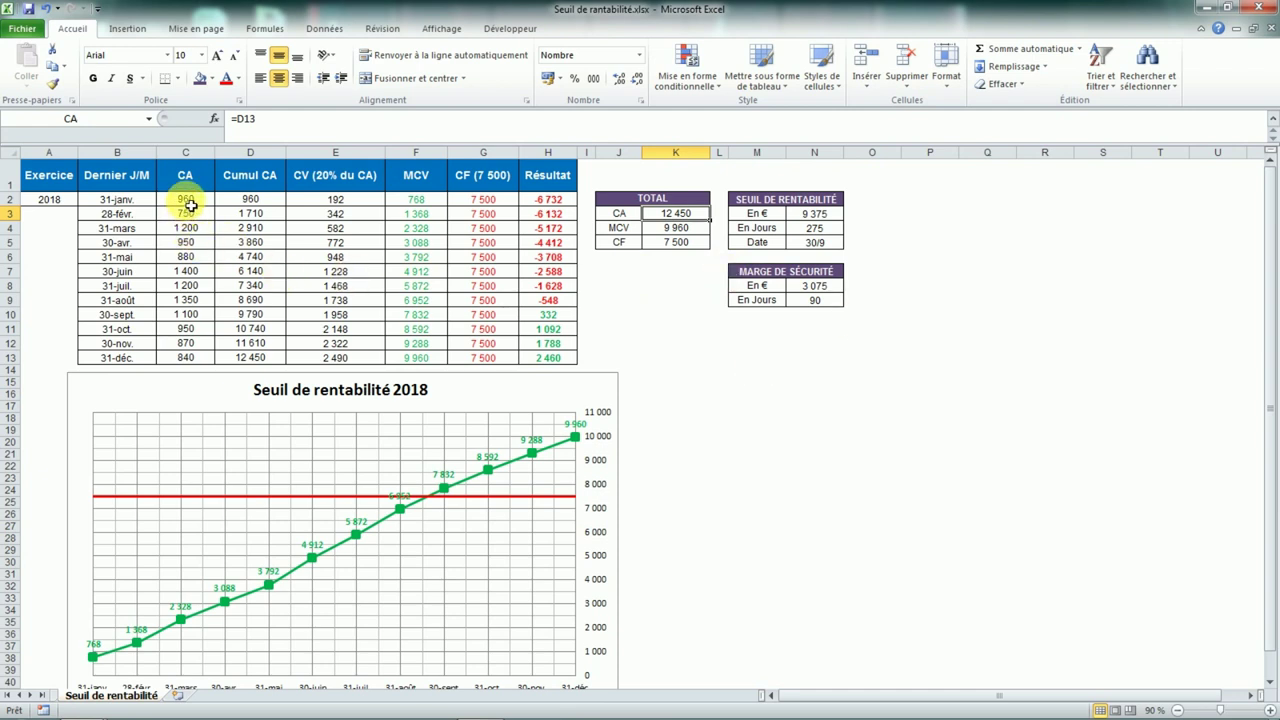
drag(190, 204, 186, 357)
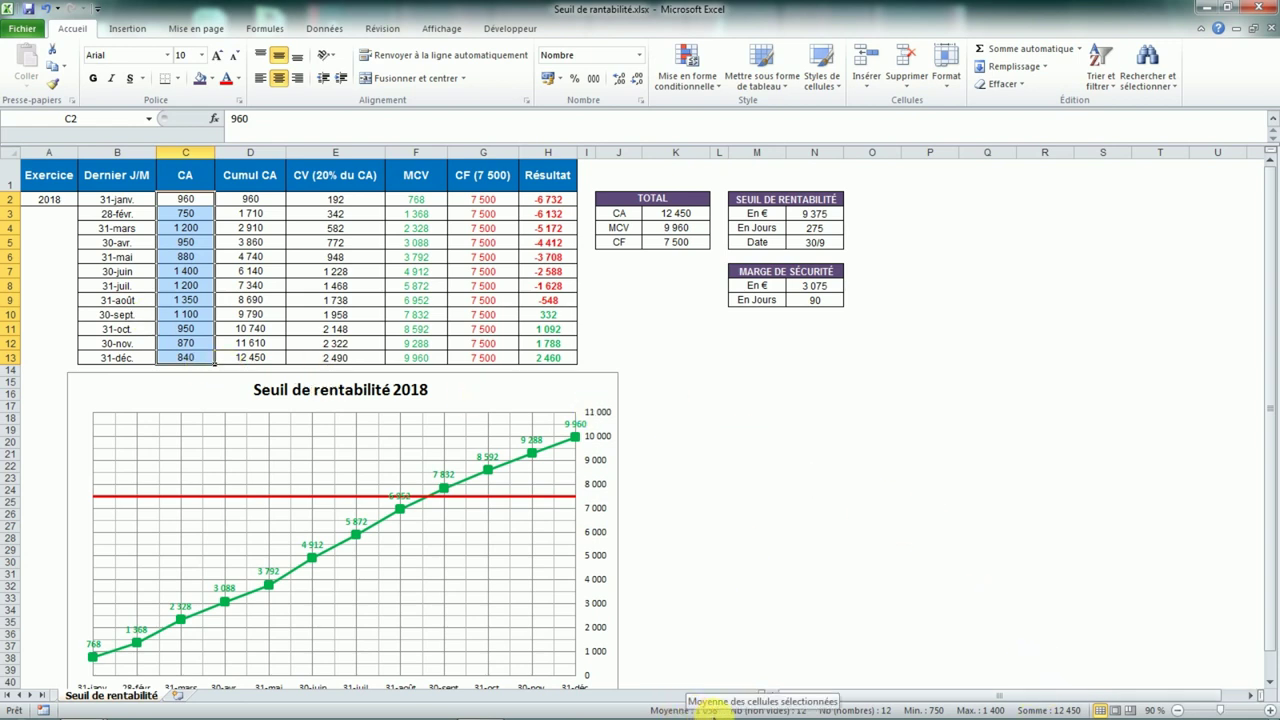
Step: Enter 1 038 as January's CA in C2 and fill it down through C13
click(198, 204)
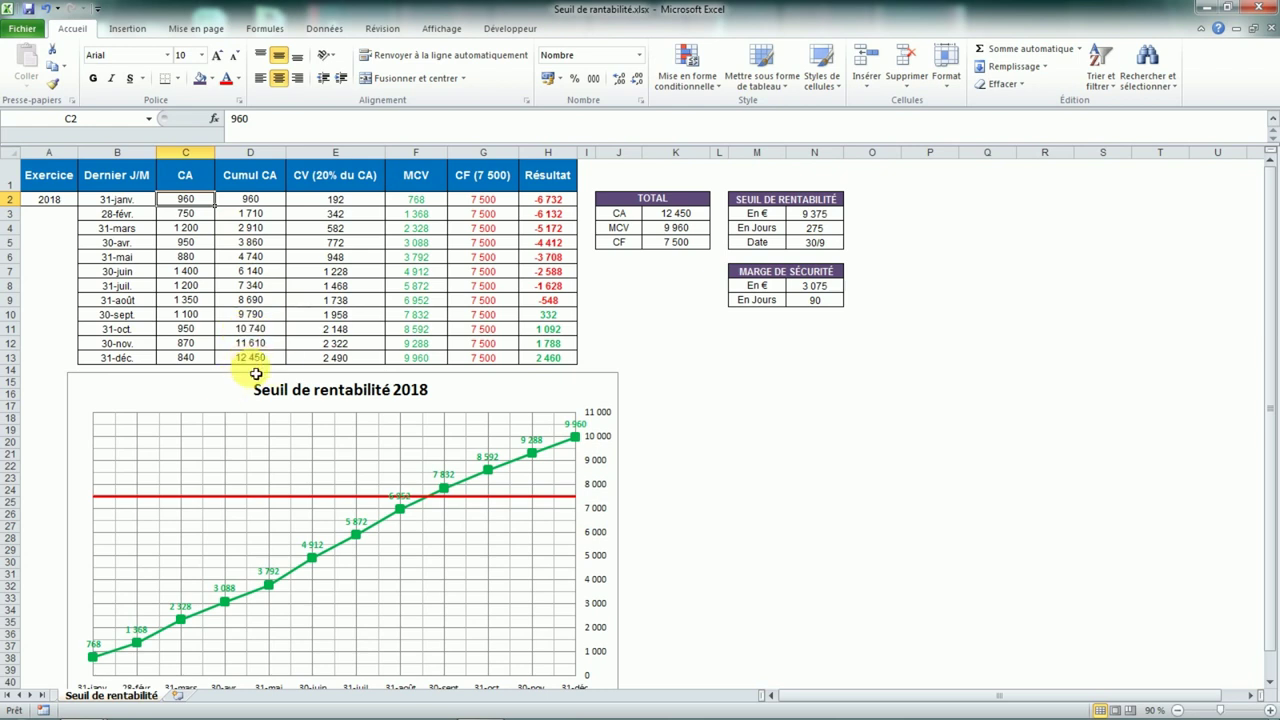
text(1038)
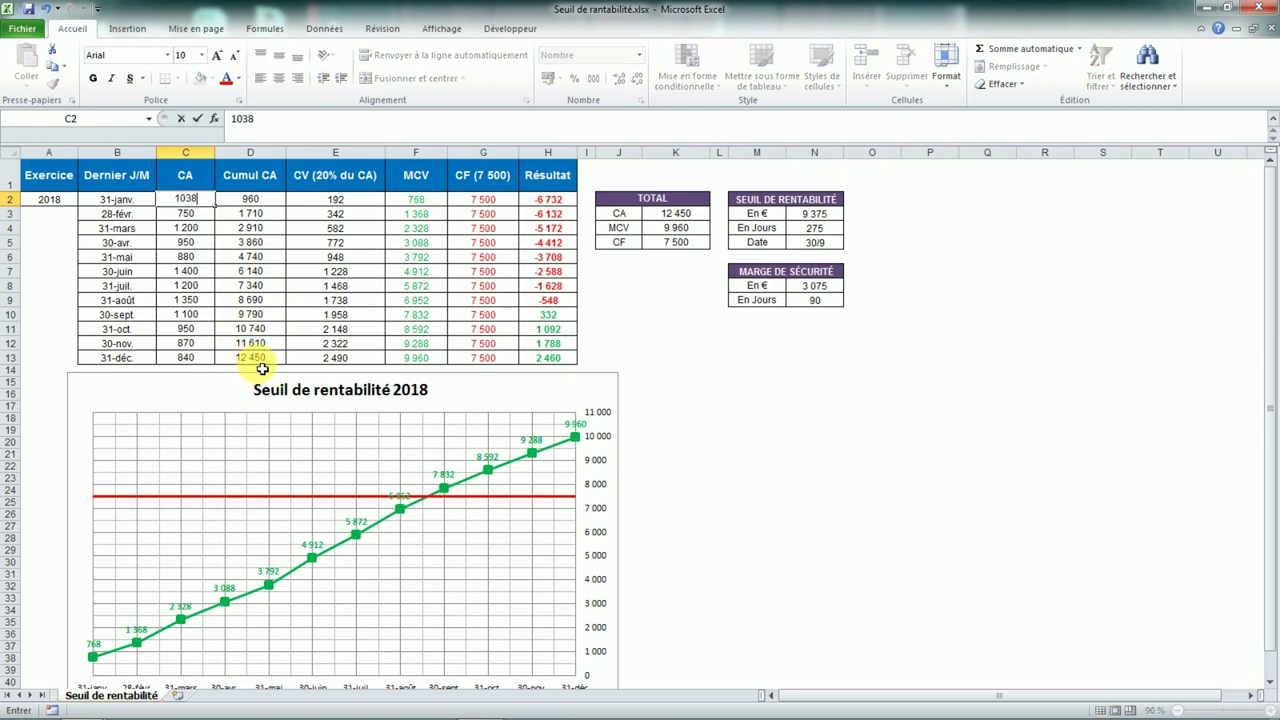
key(Return)
click(205, 202)
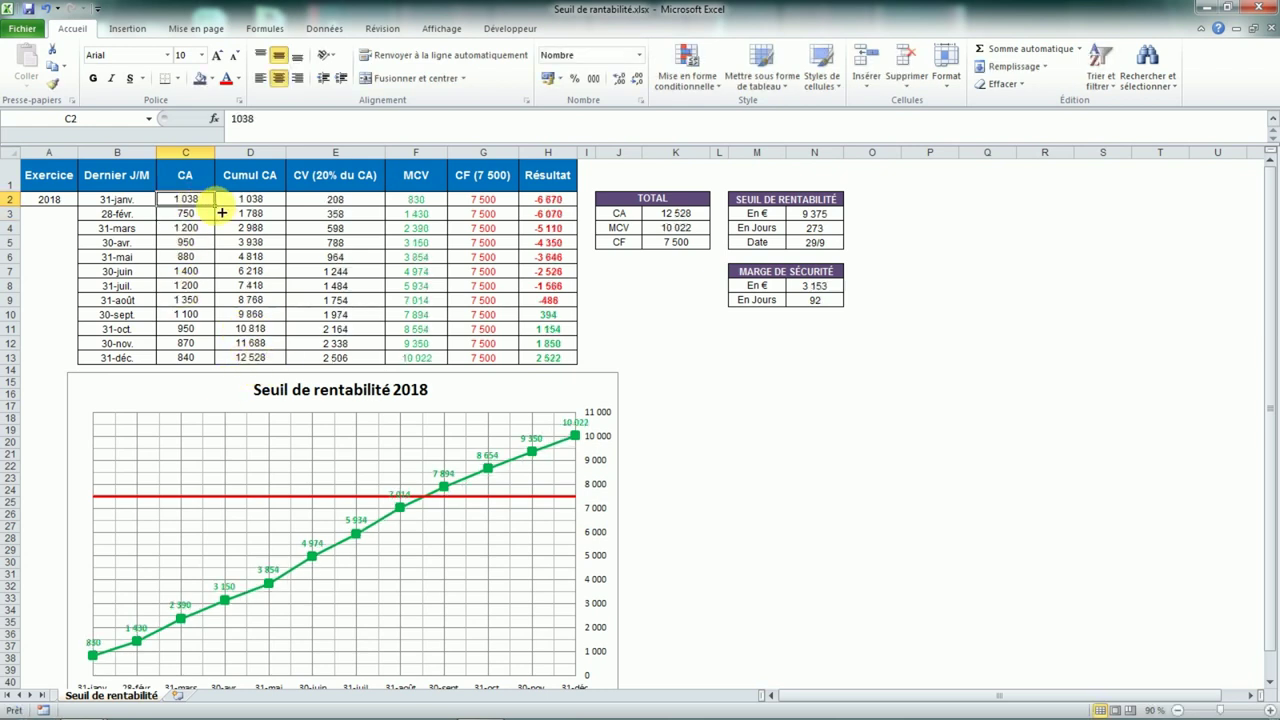
drag(222, 213, 221, 368)
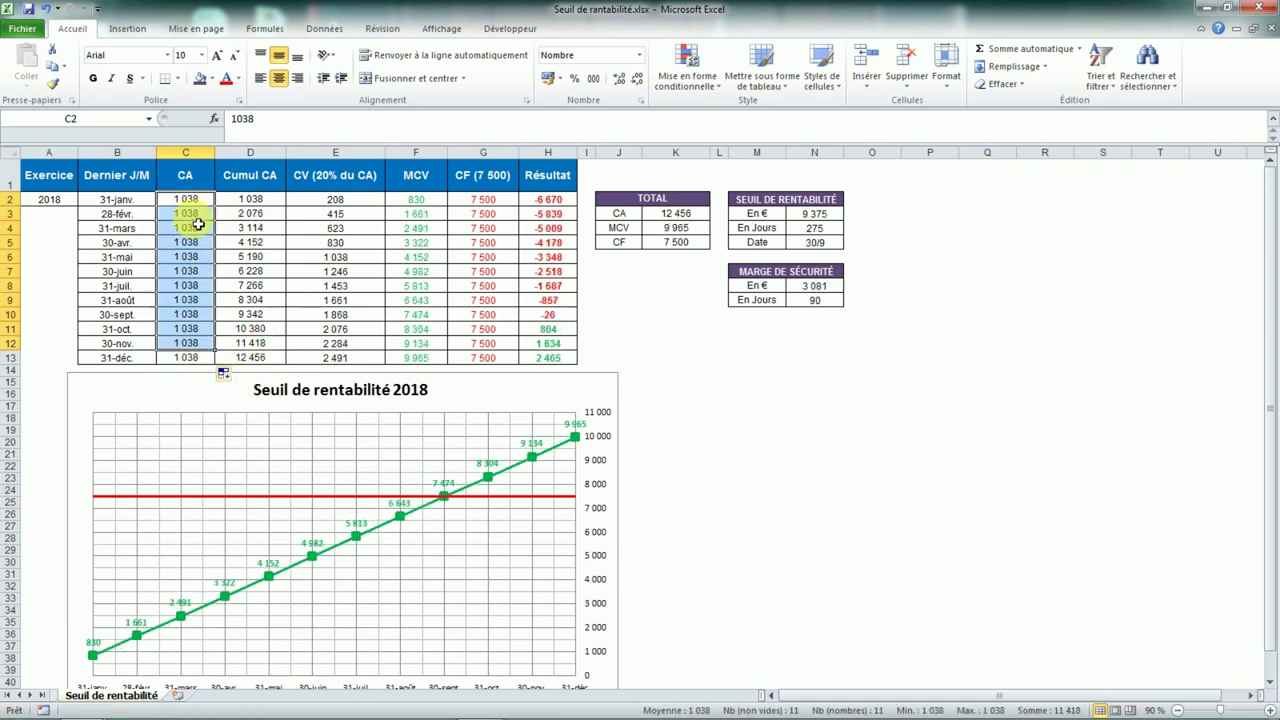
click(205, 205)
drag(205, 207, 185, 357)
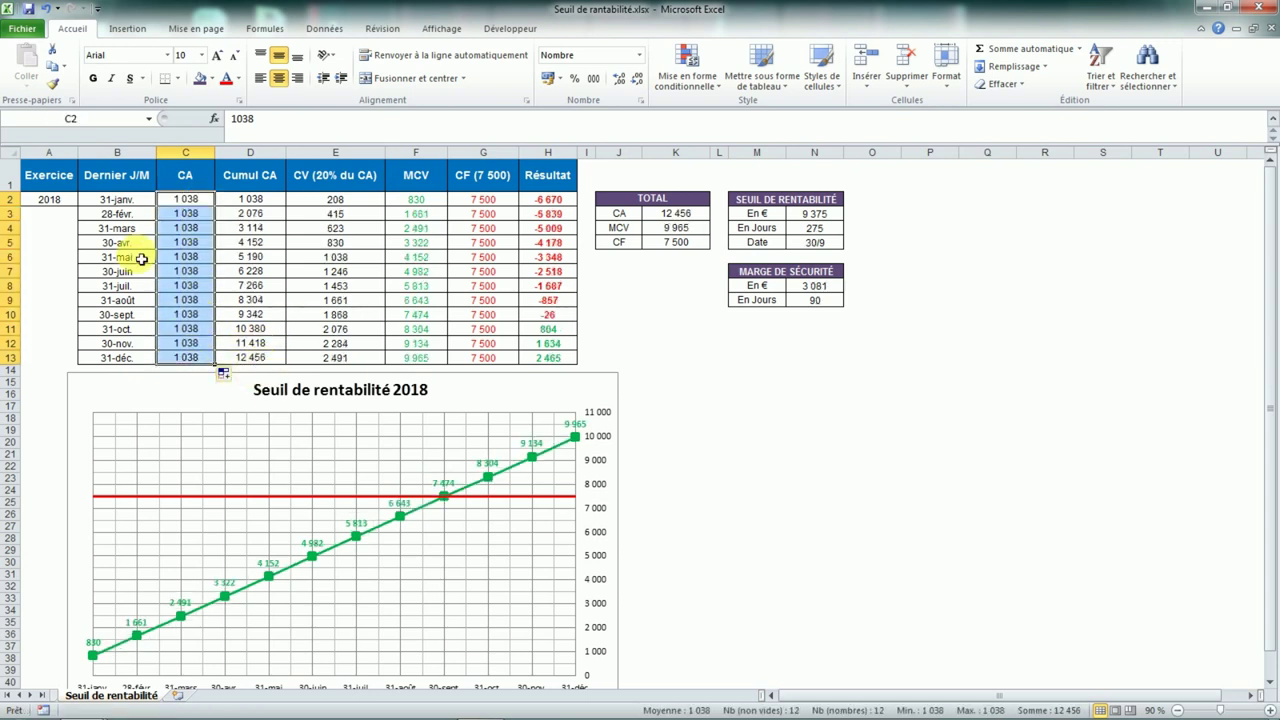
Step: Check the recalculated break-even date in N5, the chart, break-even revenue in N3 and September's result in H10
click(657, 340)
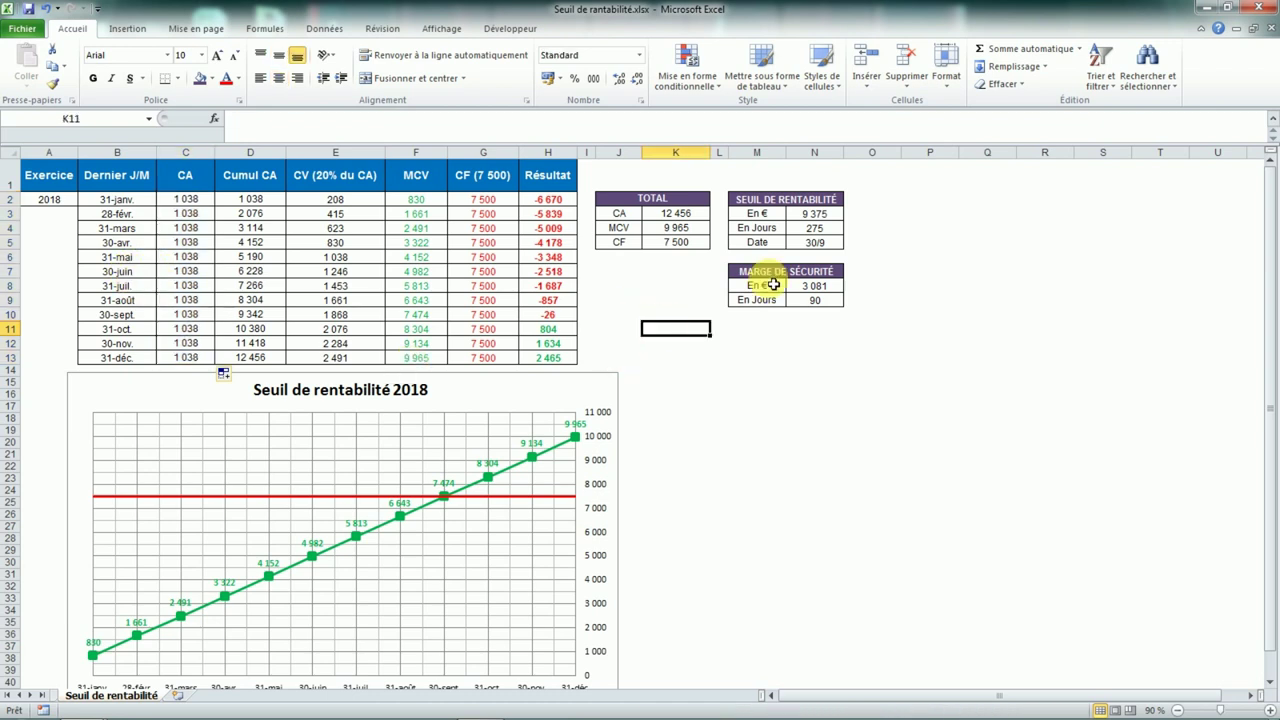
click(829, 248)
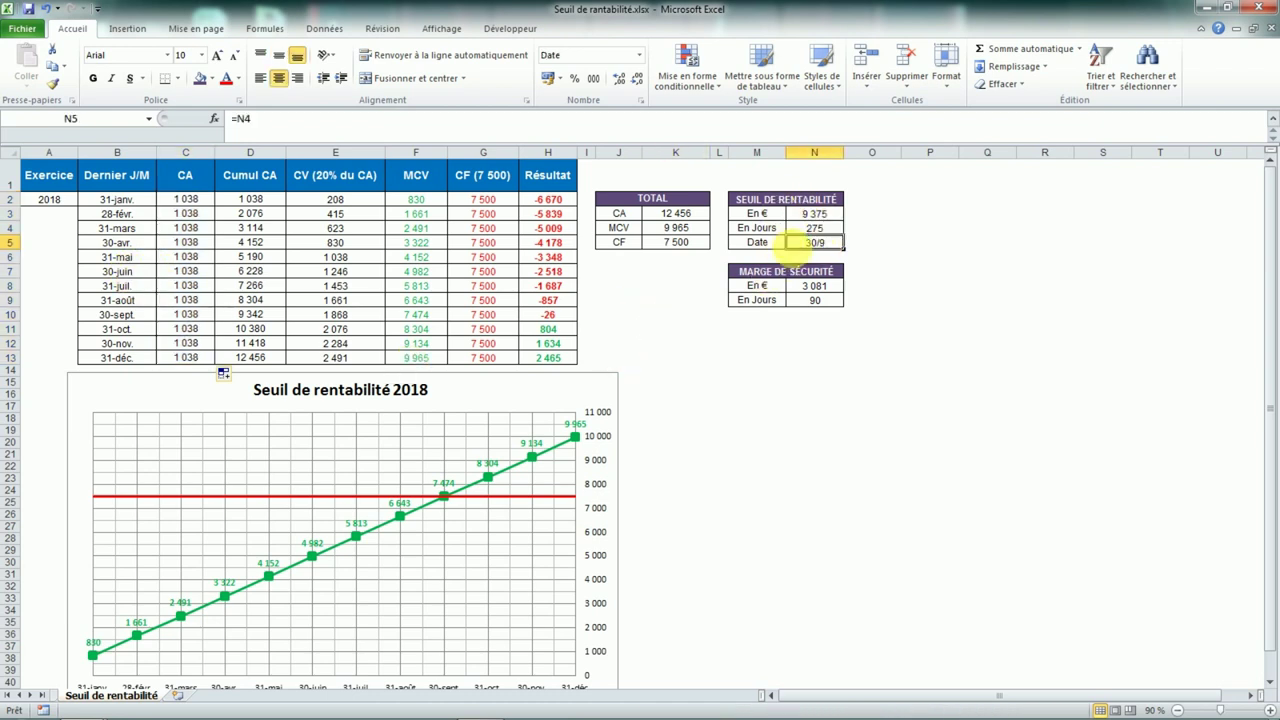
scroll(825, 255, down, 2)
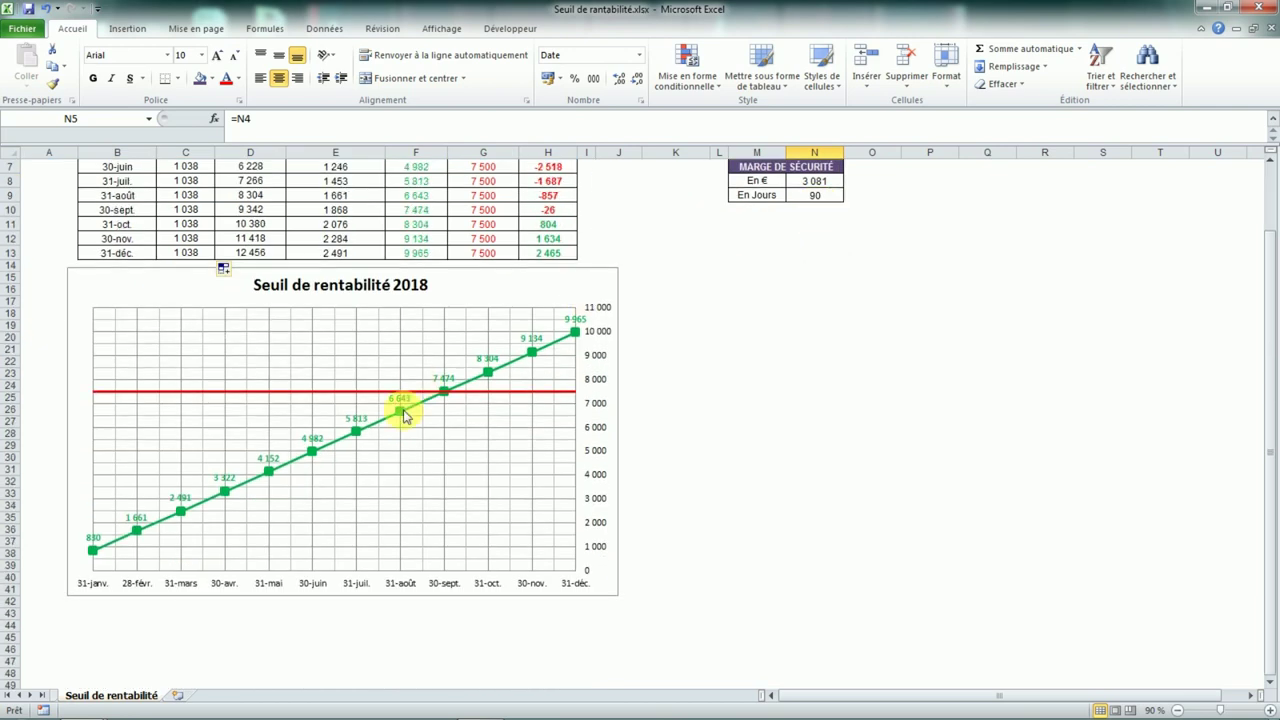
click(449, 398)
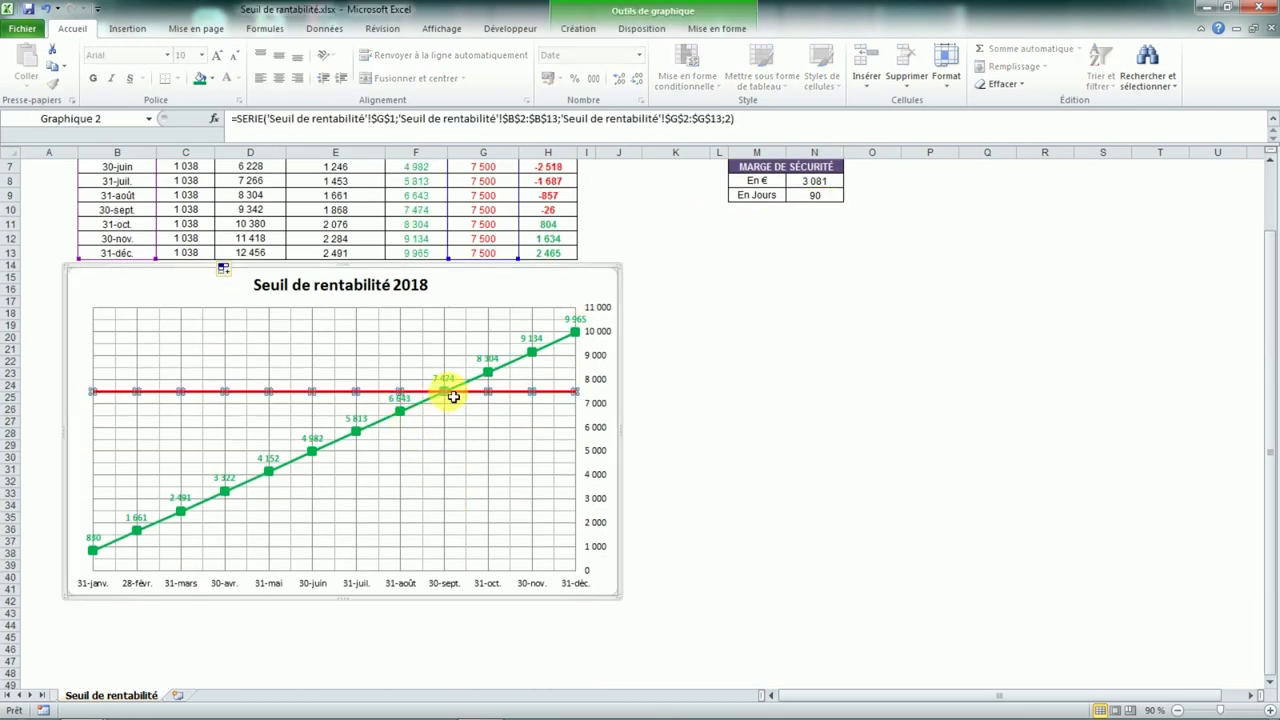
click(800, 366)
scroll(795, 330, up, 1)
scroll(700, 328, up, 1)
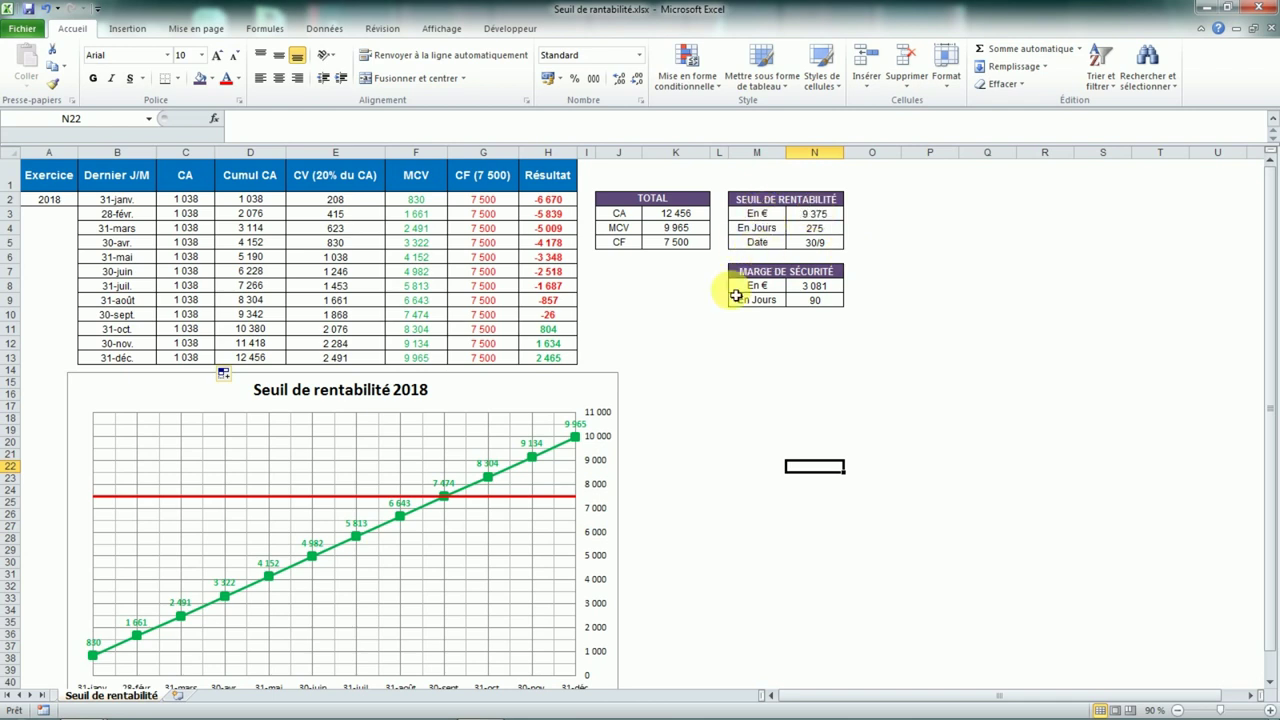
click(818, 214)
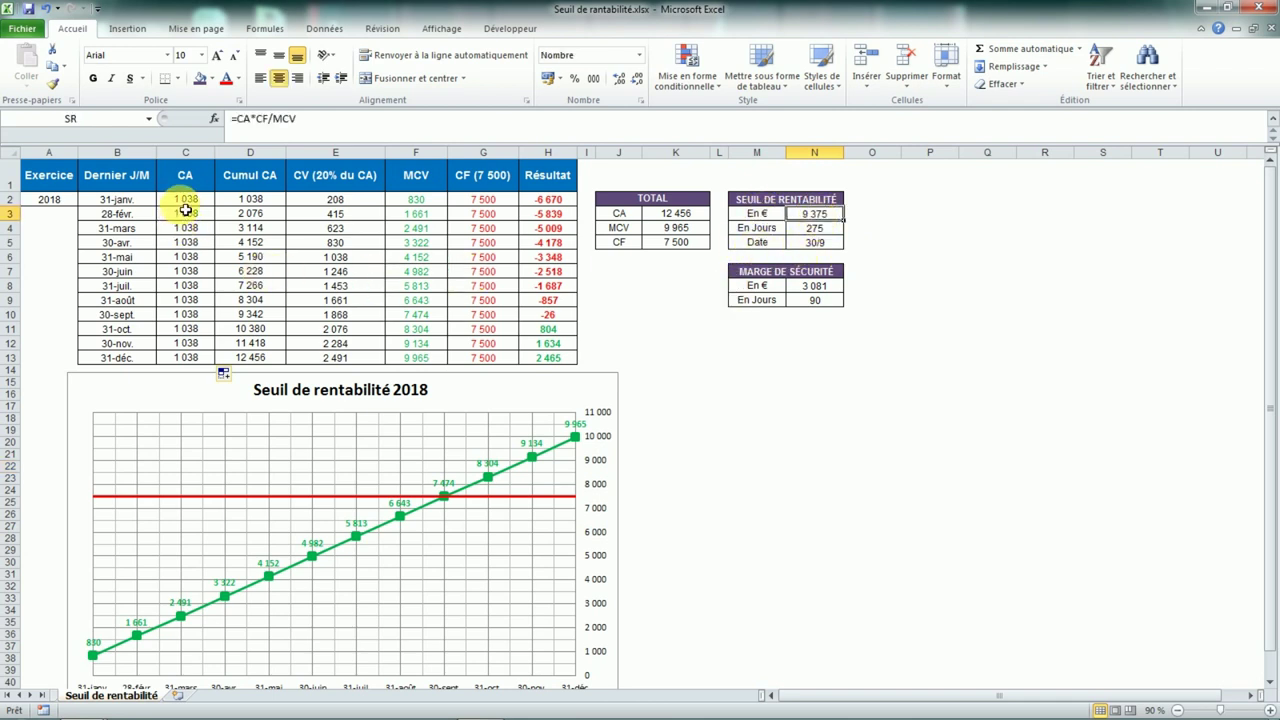
click(562, 317)
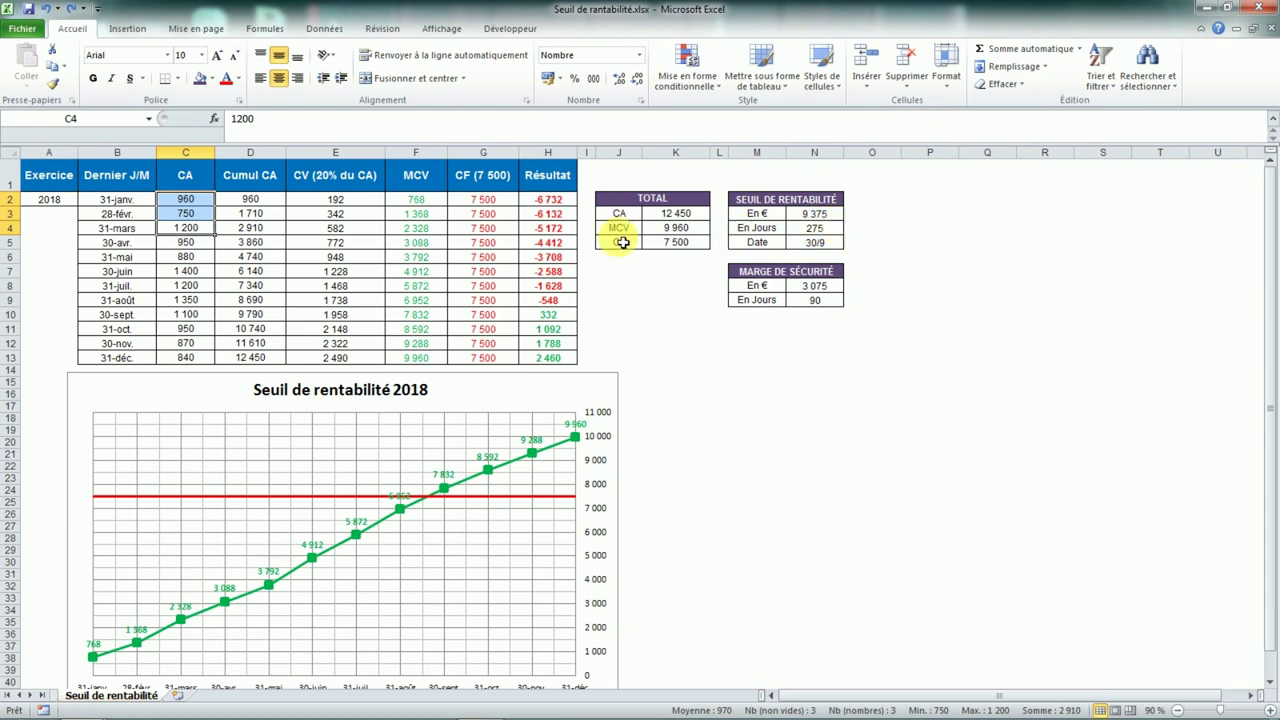
Step: Set January through April revenue to 2 000 and May's to 1 375
click(194, 202)
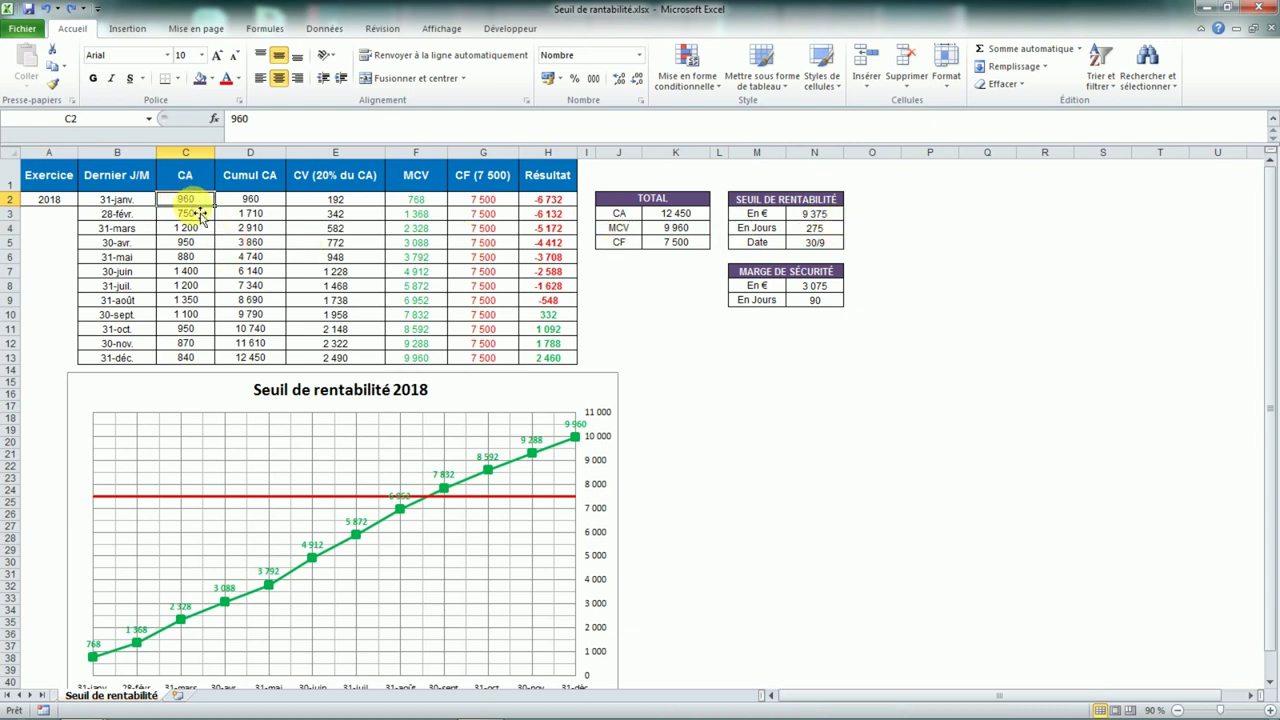
text(2000)
key(Return)
text(2)
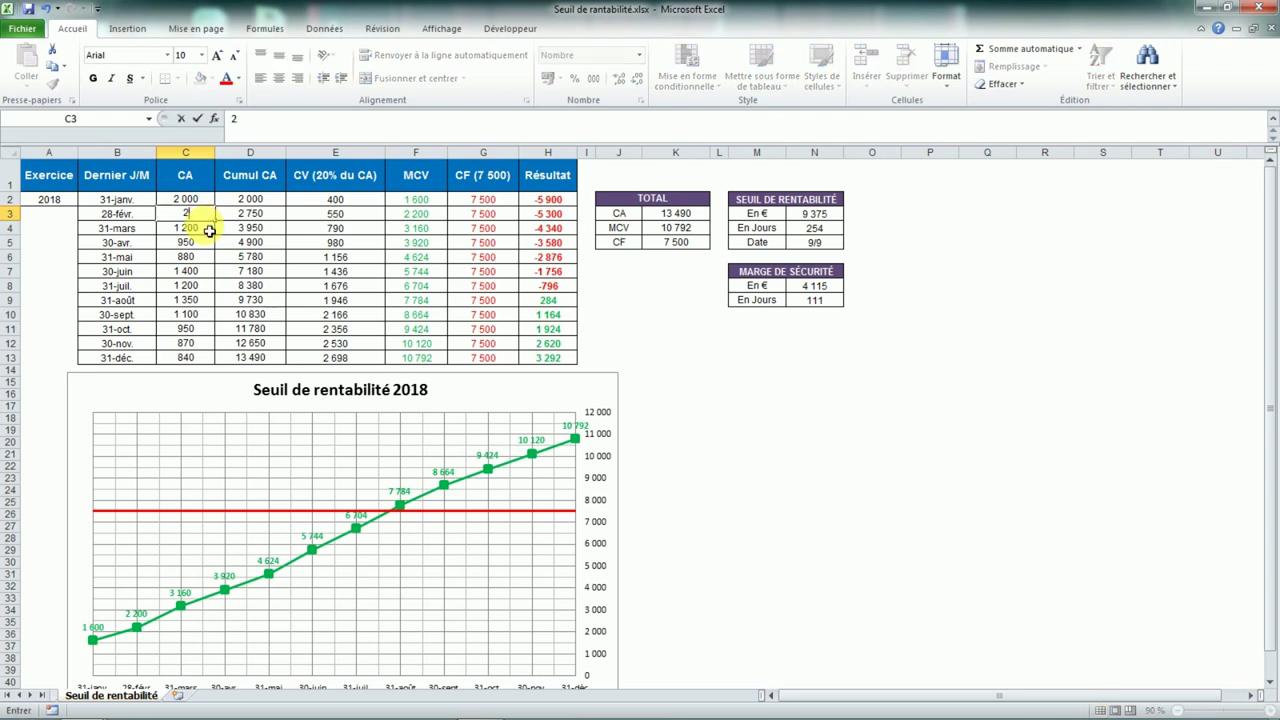
key(Return)
drag(195, 200, 219, 255)
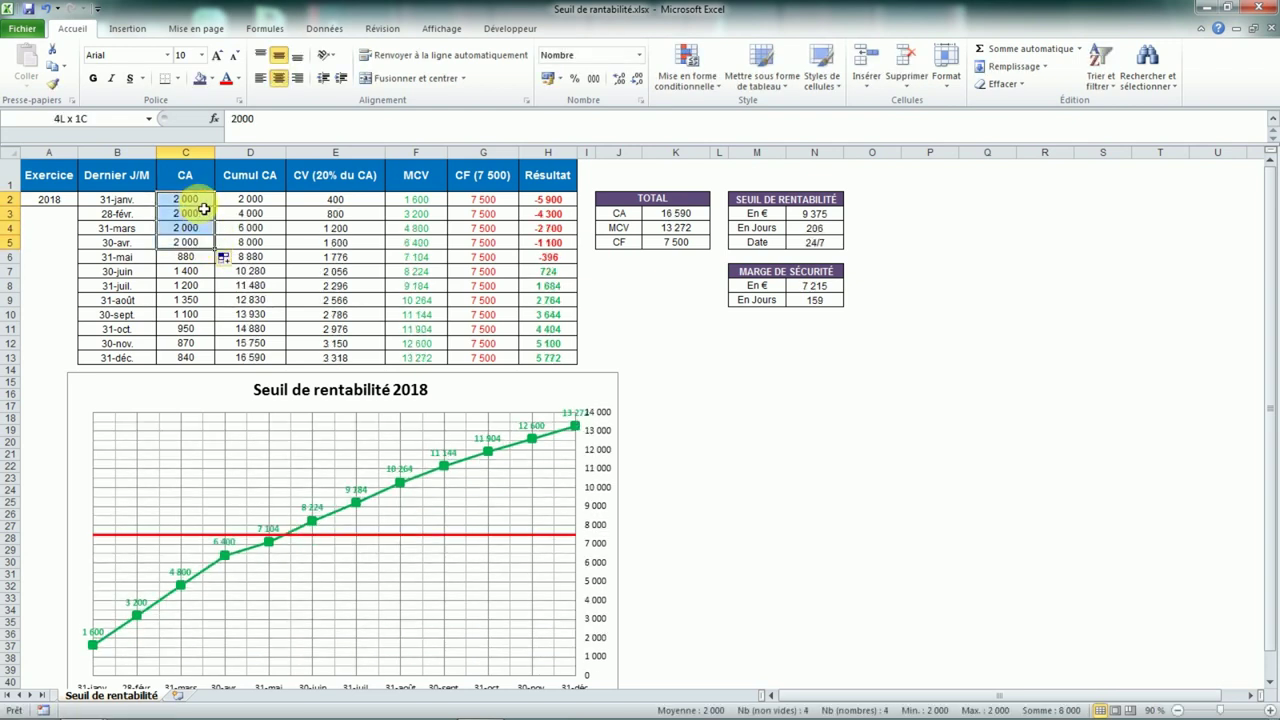
drag(204, 208, 203, 206)
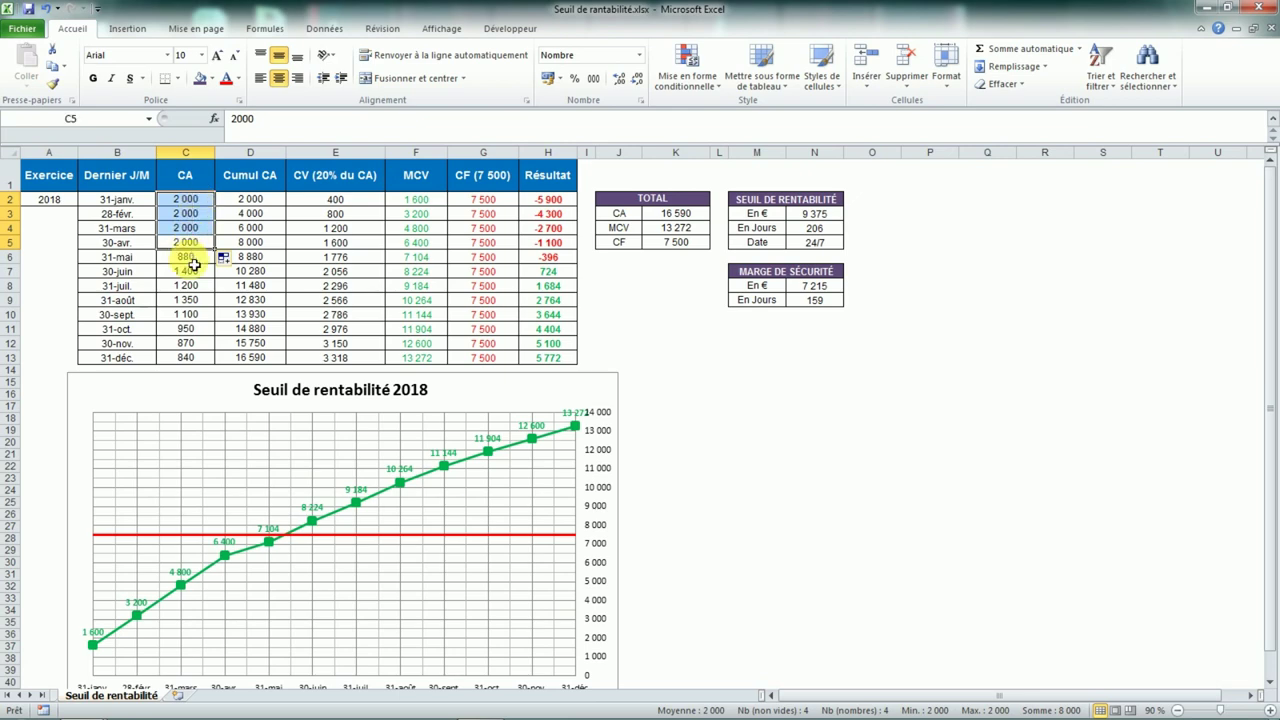
click(193, 263)
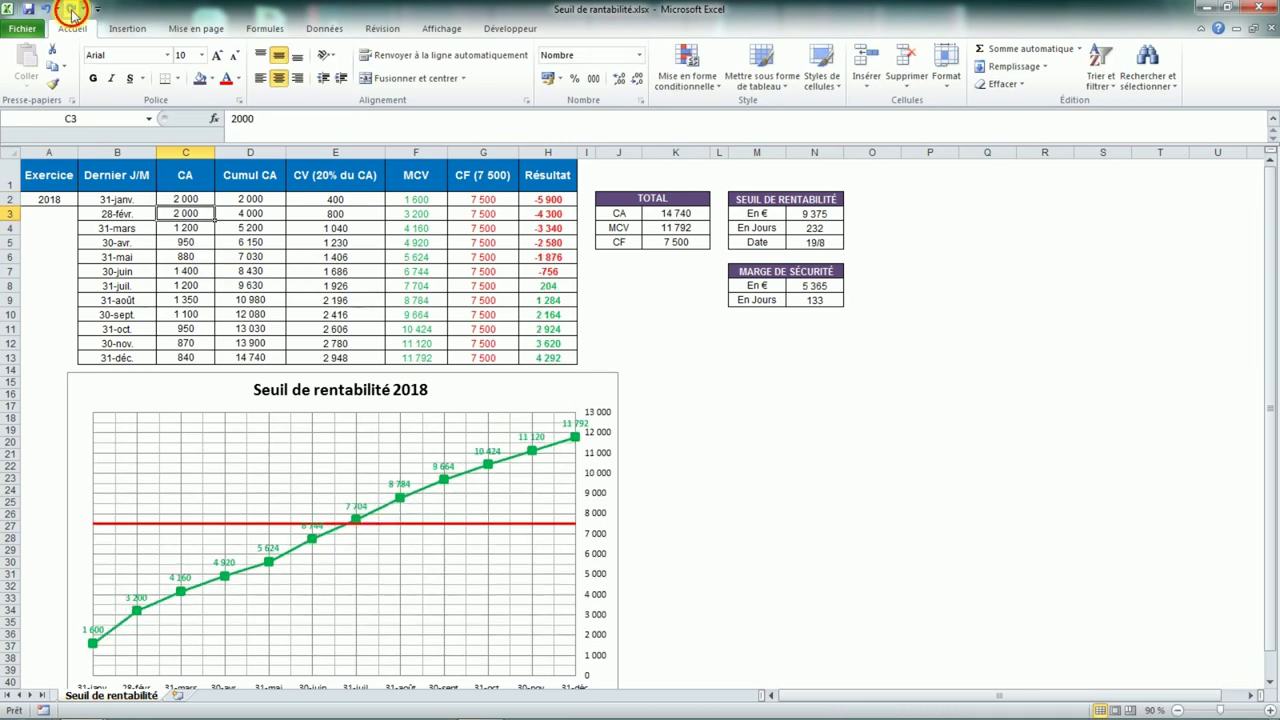
click(204, 276)
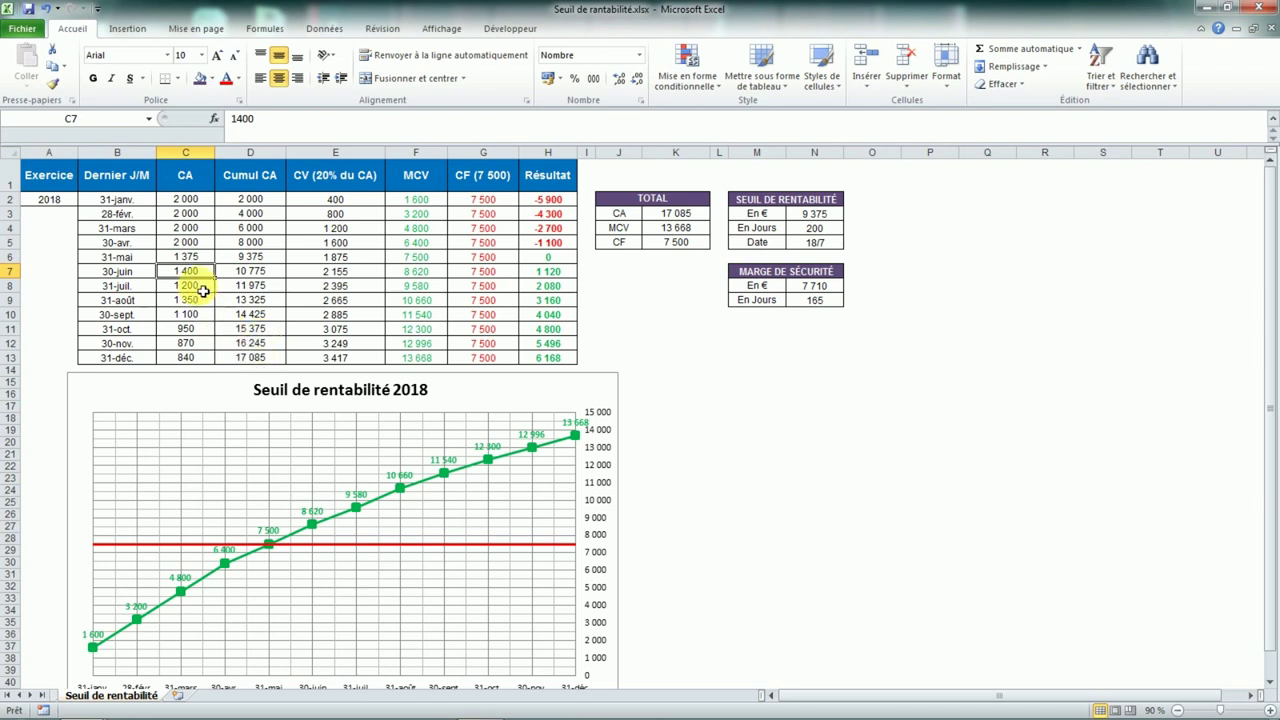
Step: Enter June 1 000, July 2 000, August 75 and zero revenue from September to December
text(1)
key(Return)
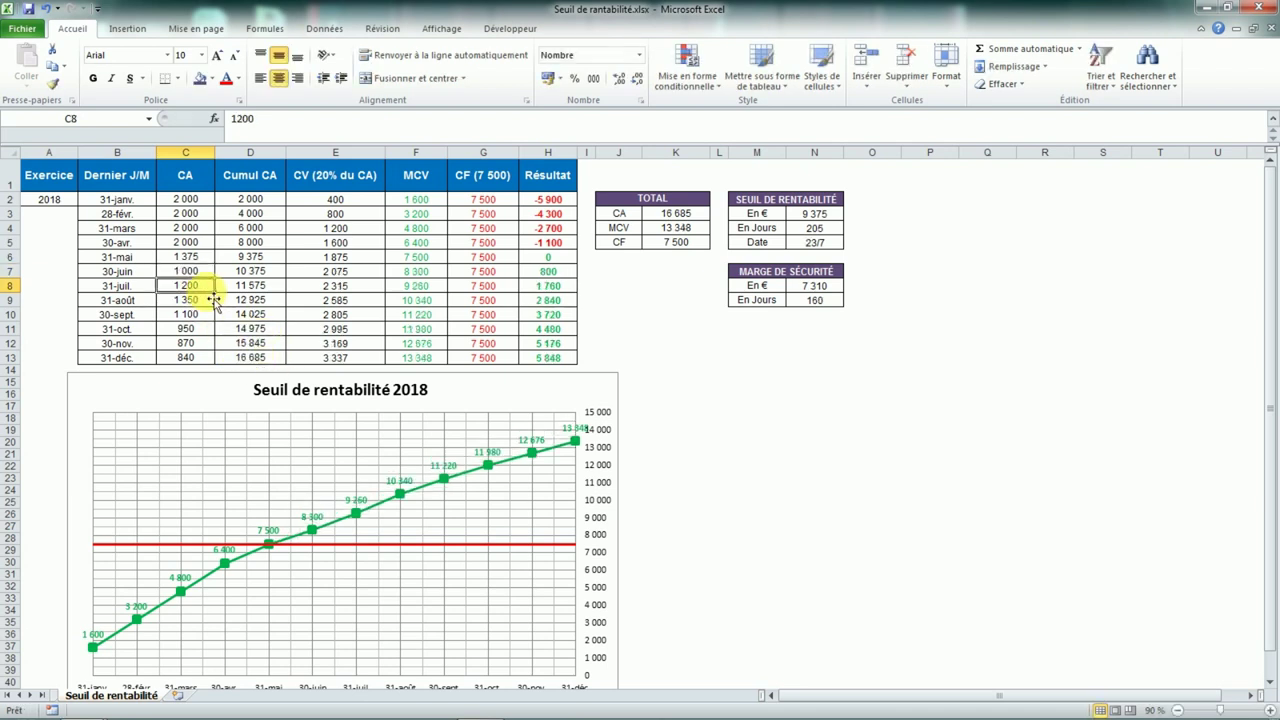
text(0 0 0 )
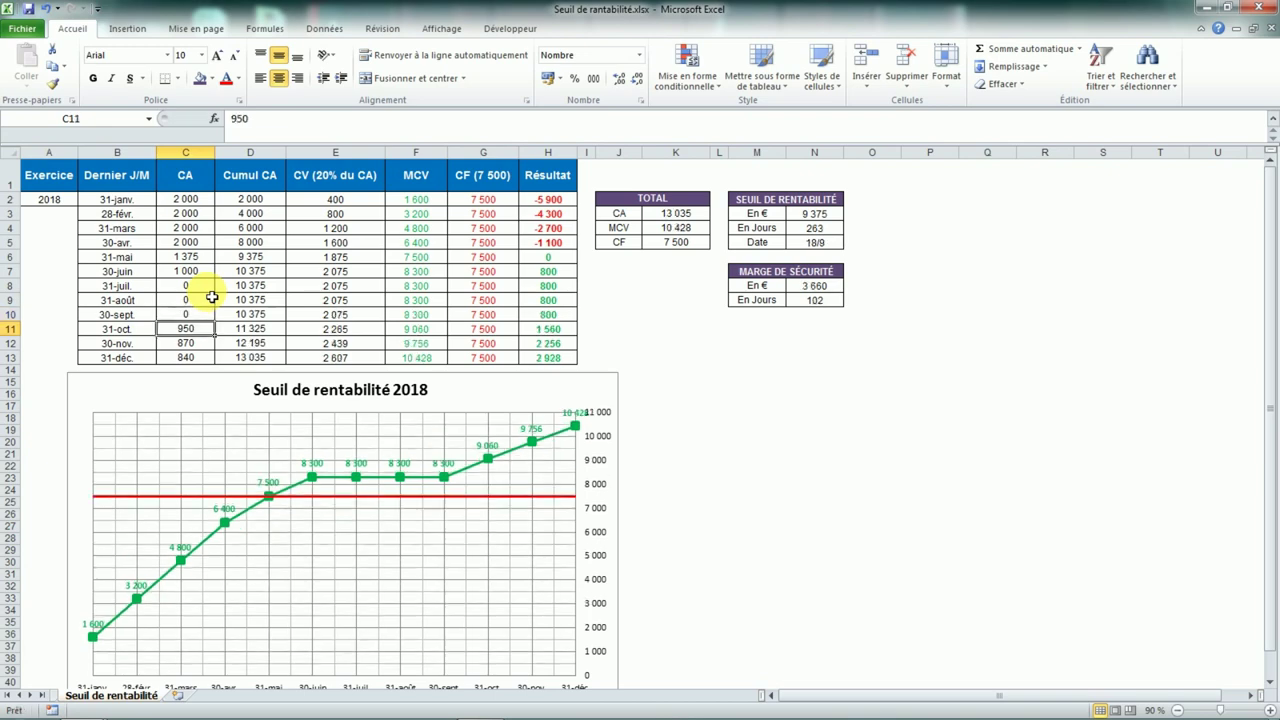
text(0 0)
key(Return)
text(0)
key(Return)
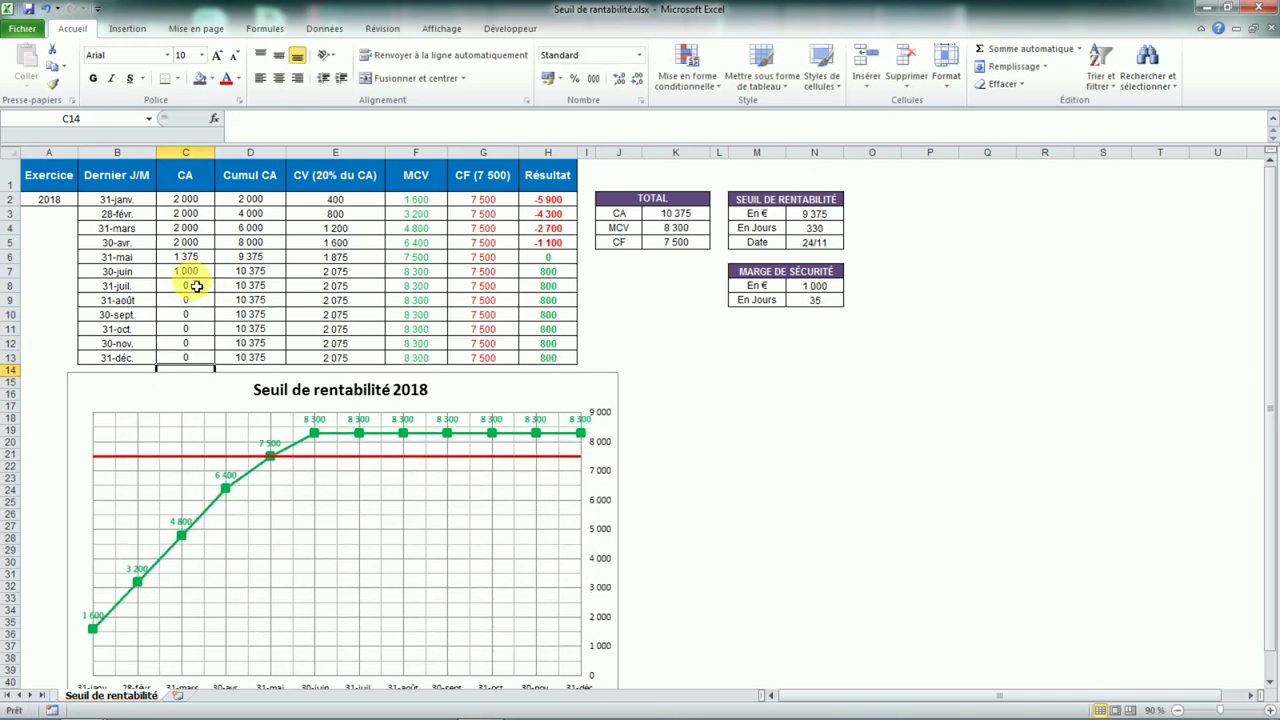
click(197, 287)
text(2000)
key(Return)
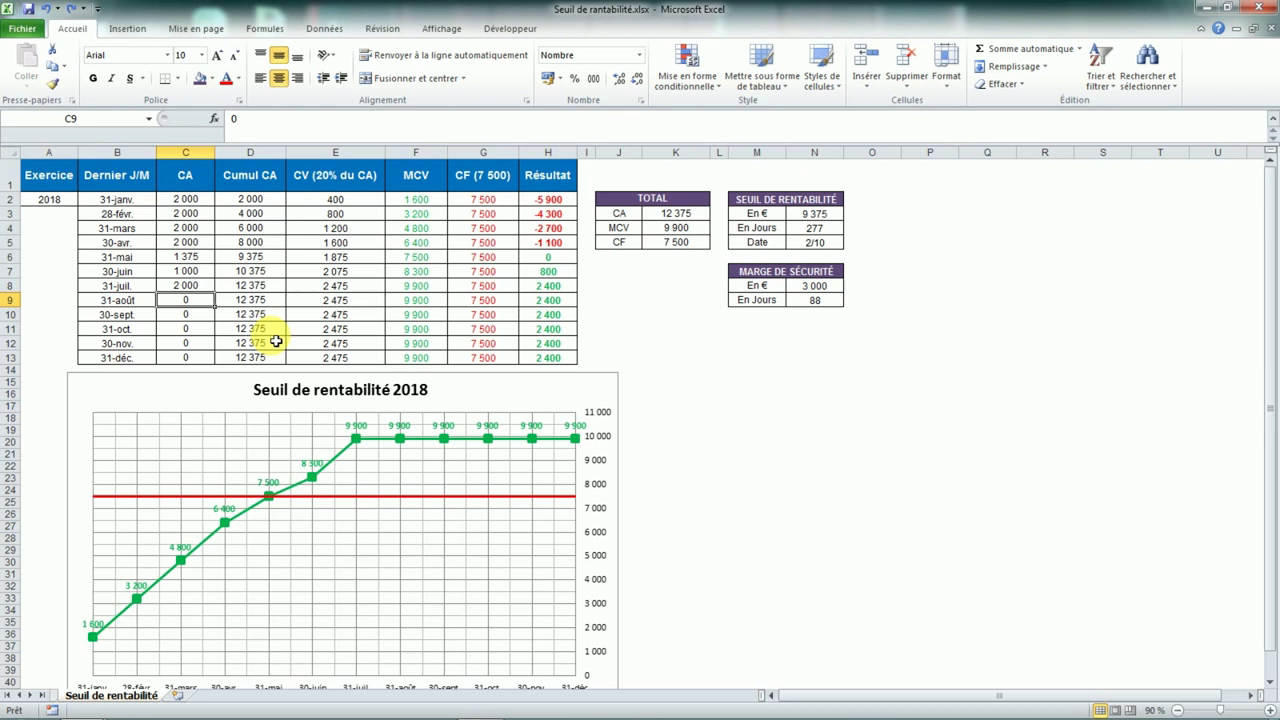
text(75)
key(Return)
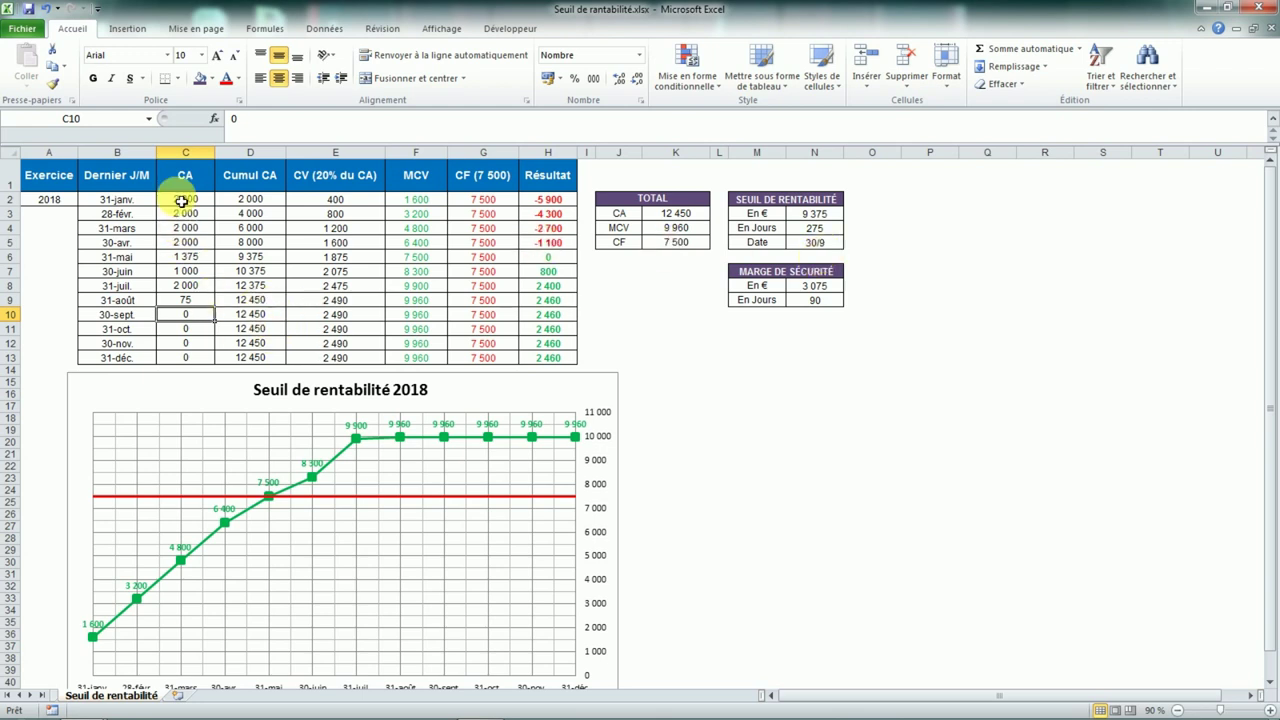
Step: Change April's revenue in C5 to 2 200 and June's in C7 to 800
mouse_move(186, 201)
mouse_down()
mouse_move(186, 250)
mouse_move(532, 258)
mouse_up()
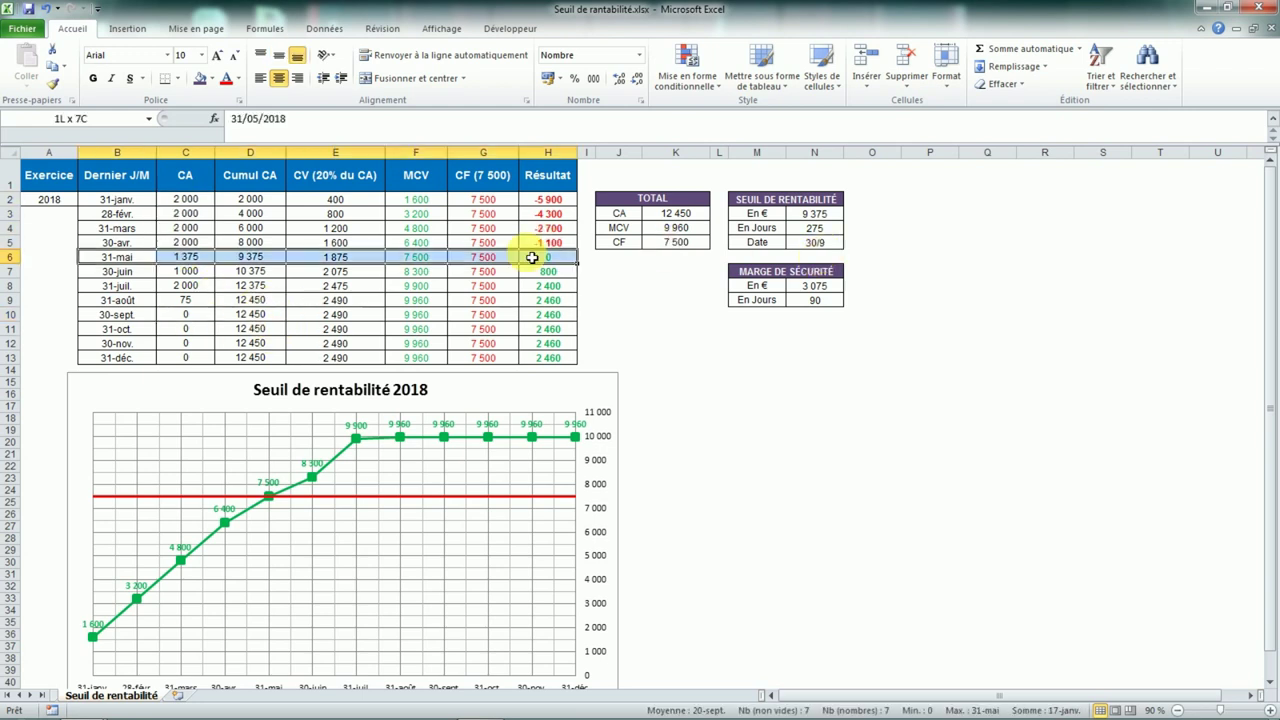
click(455, 299)
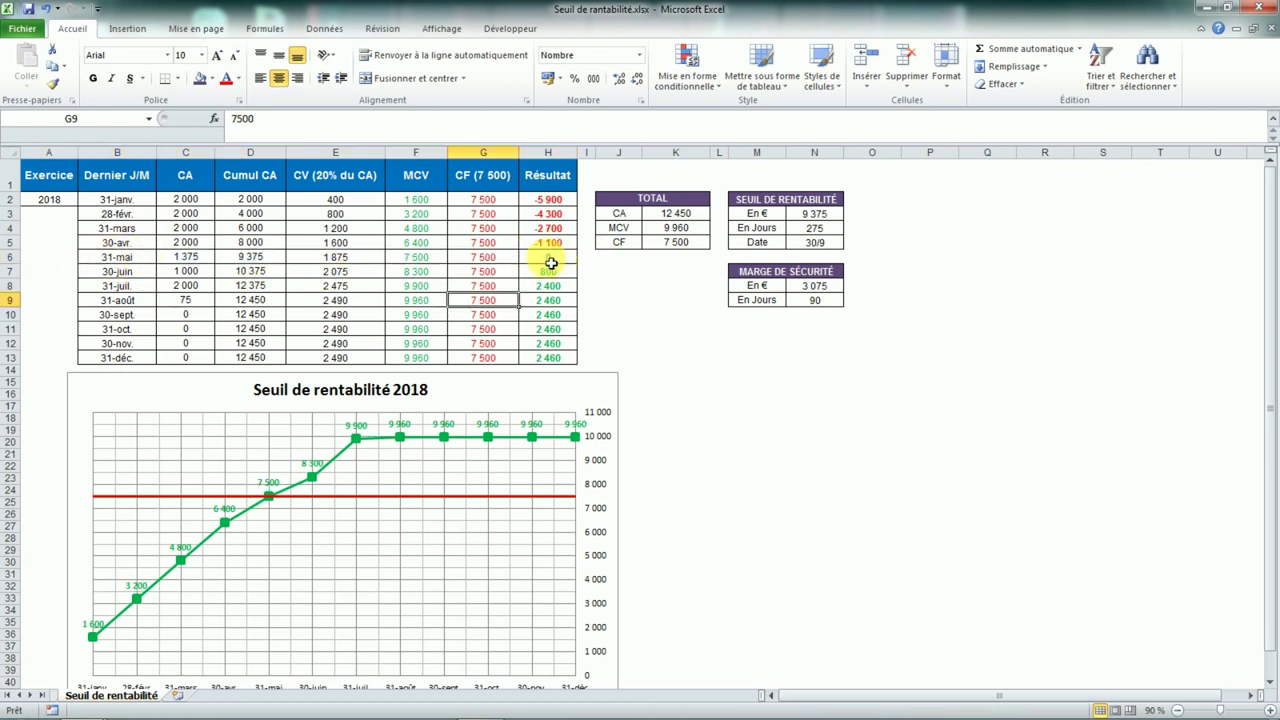
click(202, 245)
text(22)
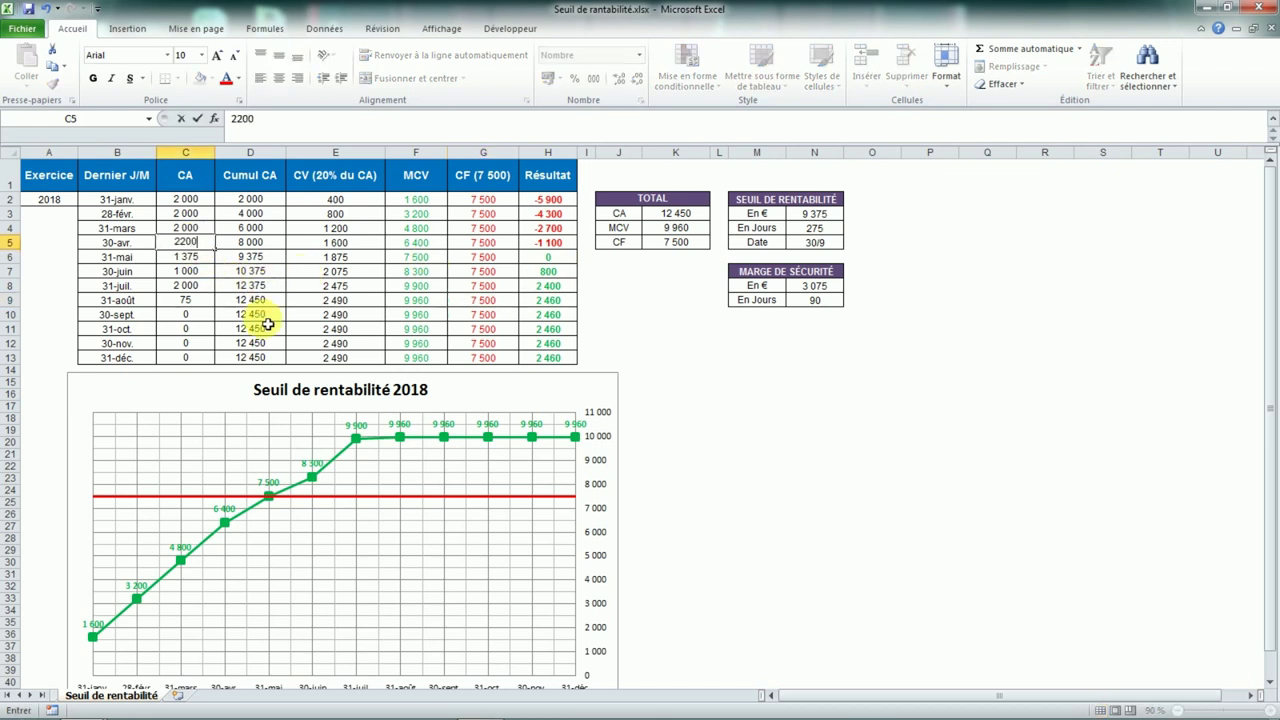
key(Return)
click(201, 277)
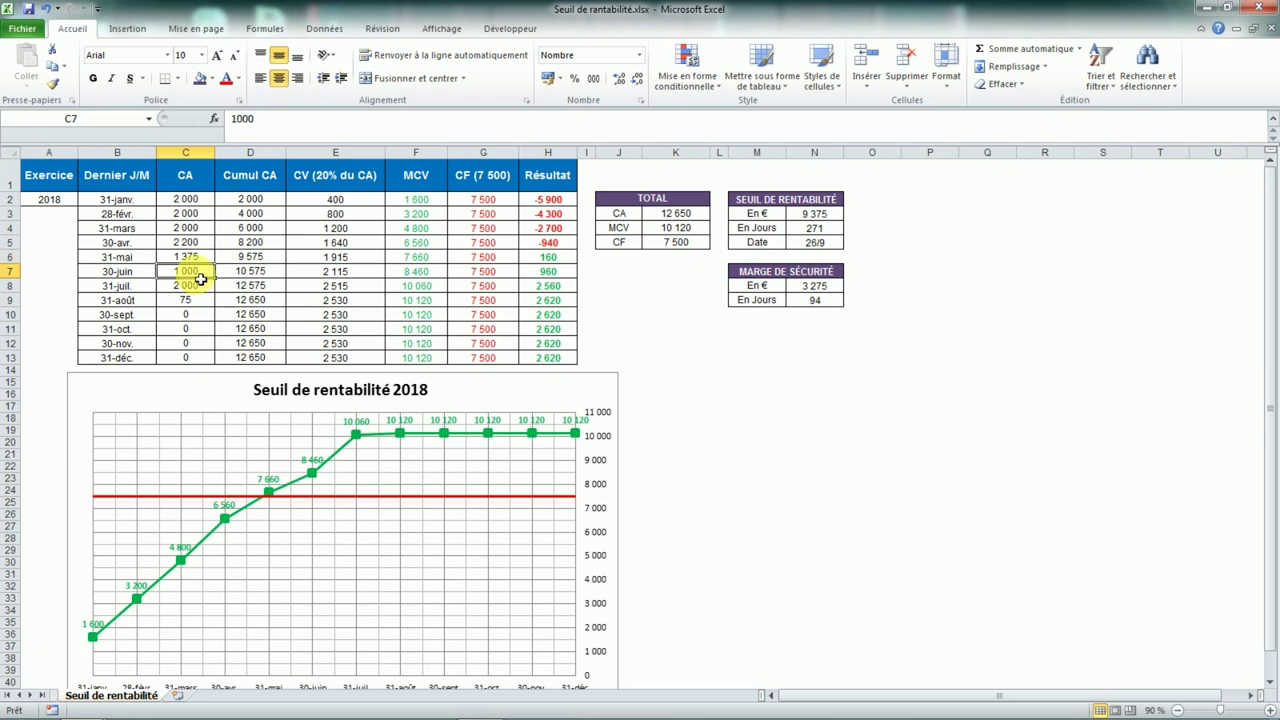
text(800)
key(Return)
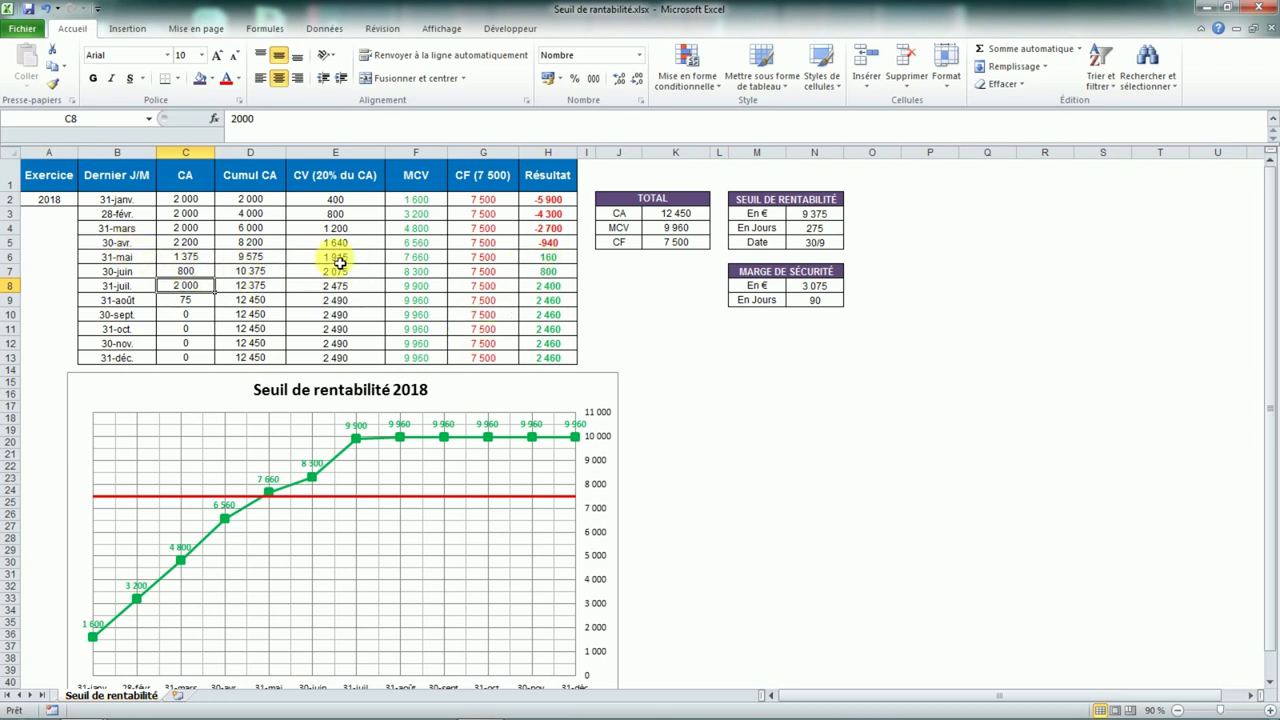
click(553, 263)
scroll(490, 298, down, 1)
scroll(490, 298, up, 1)
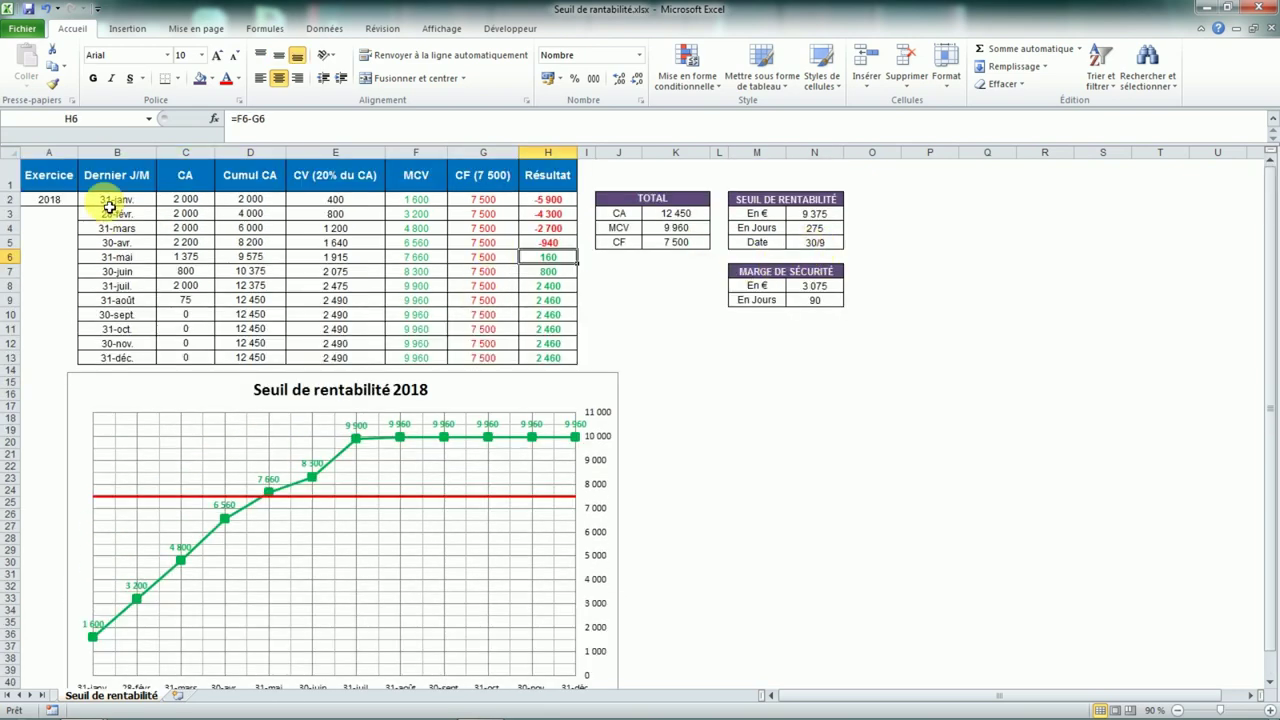
drag(183, 199, 212, 362)
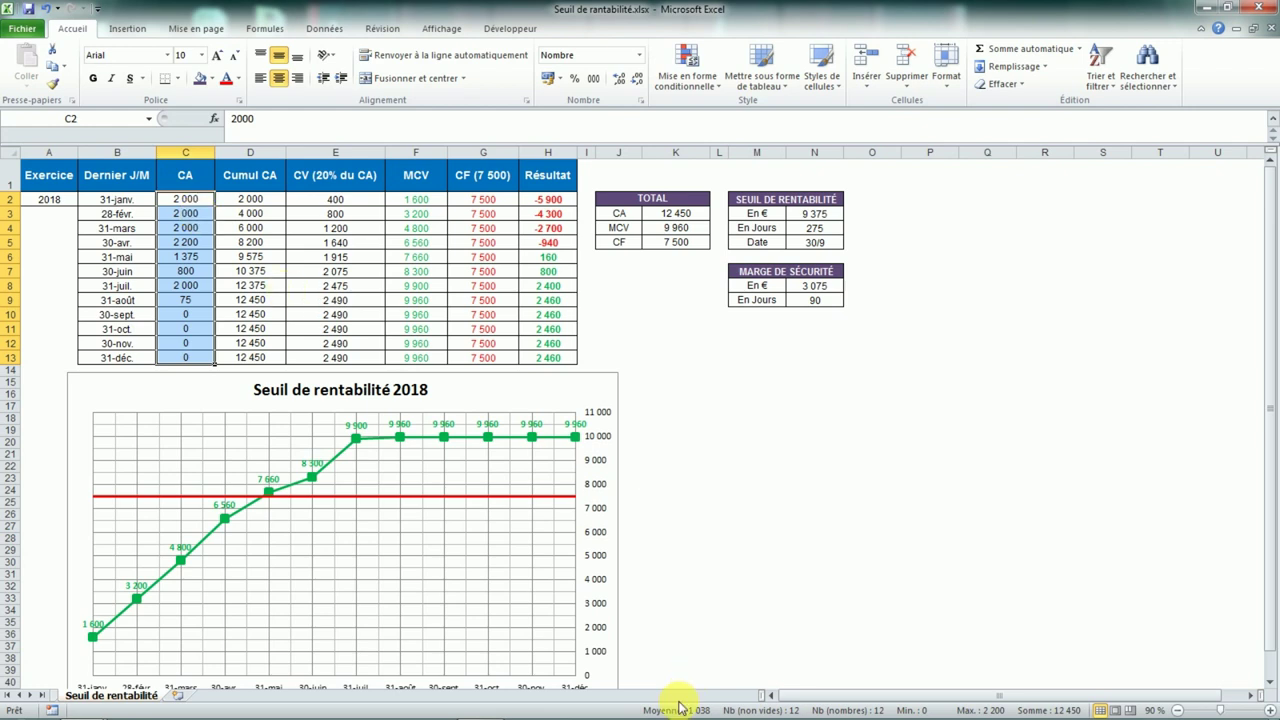
drag(183, 200, 192, 372)
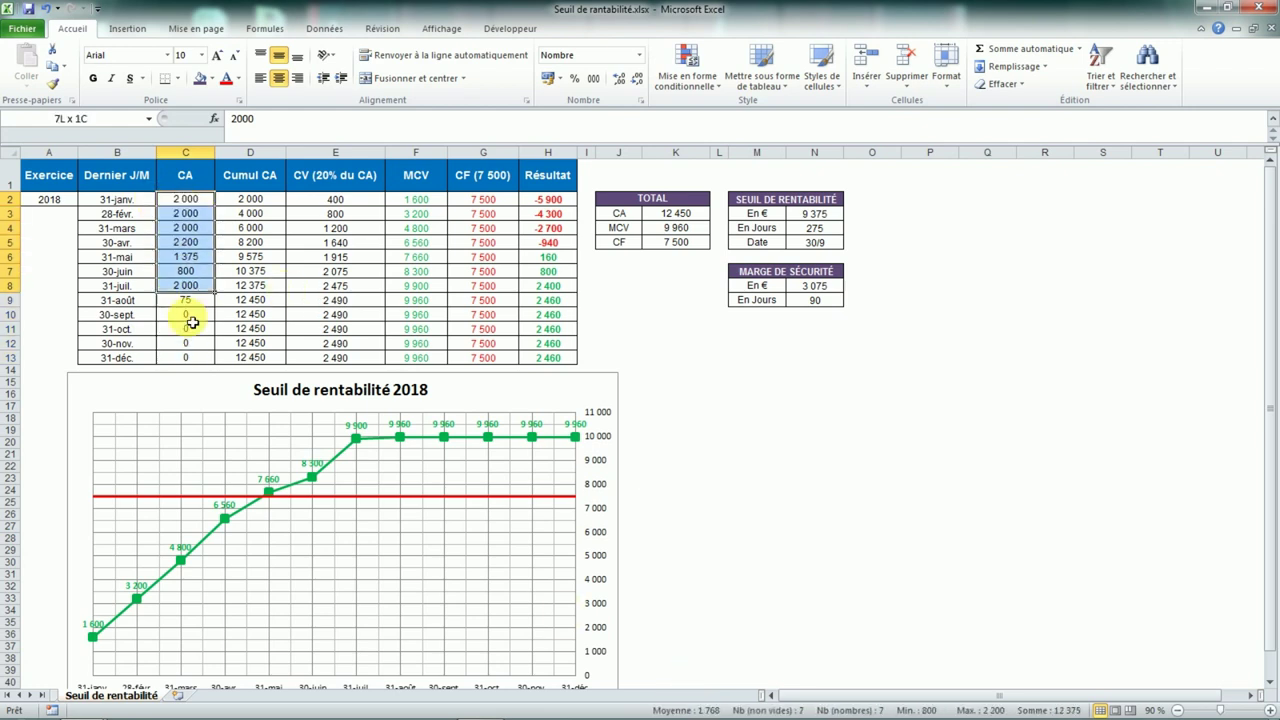
click(186, 228)
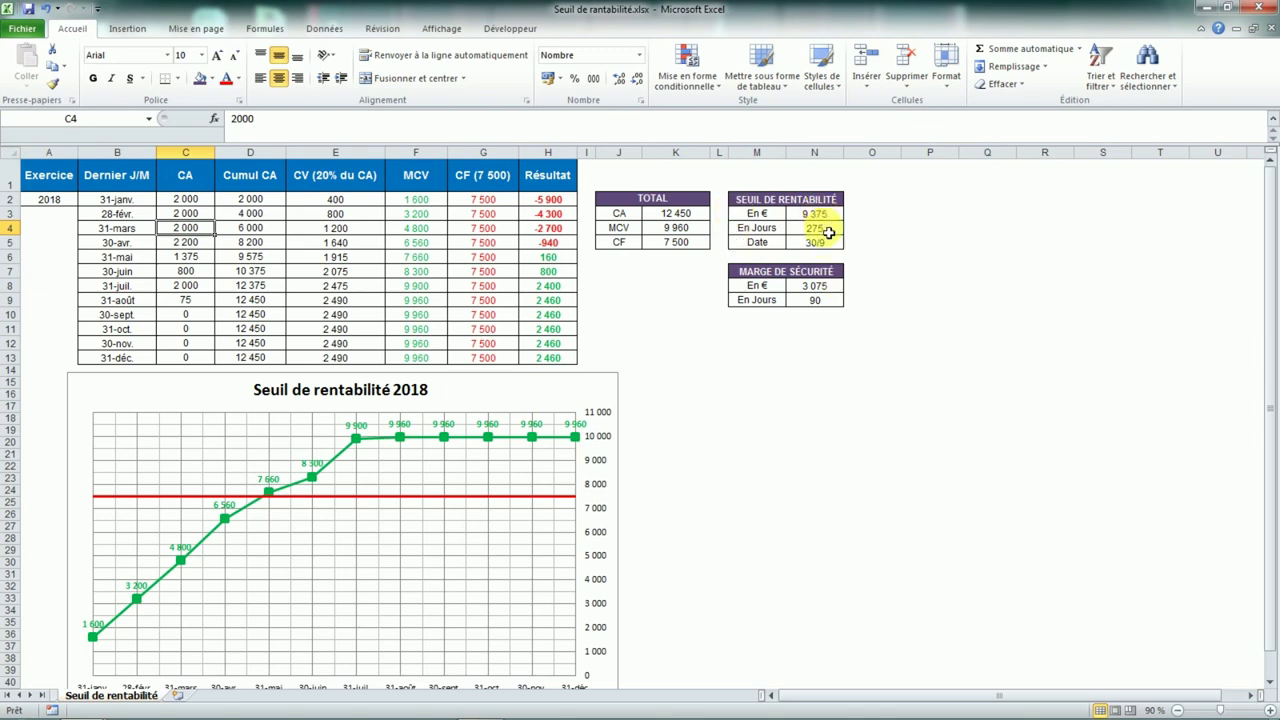
scroll(370, 272, down, 1)
scroll(370, 272, up, 1)
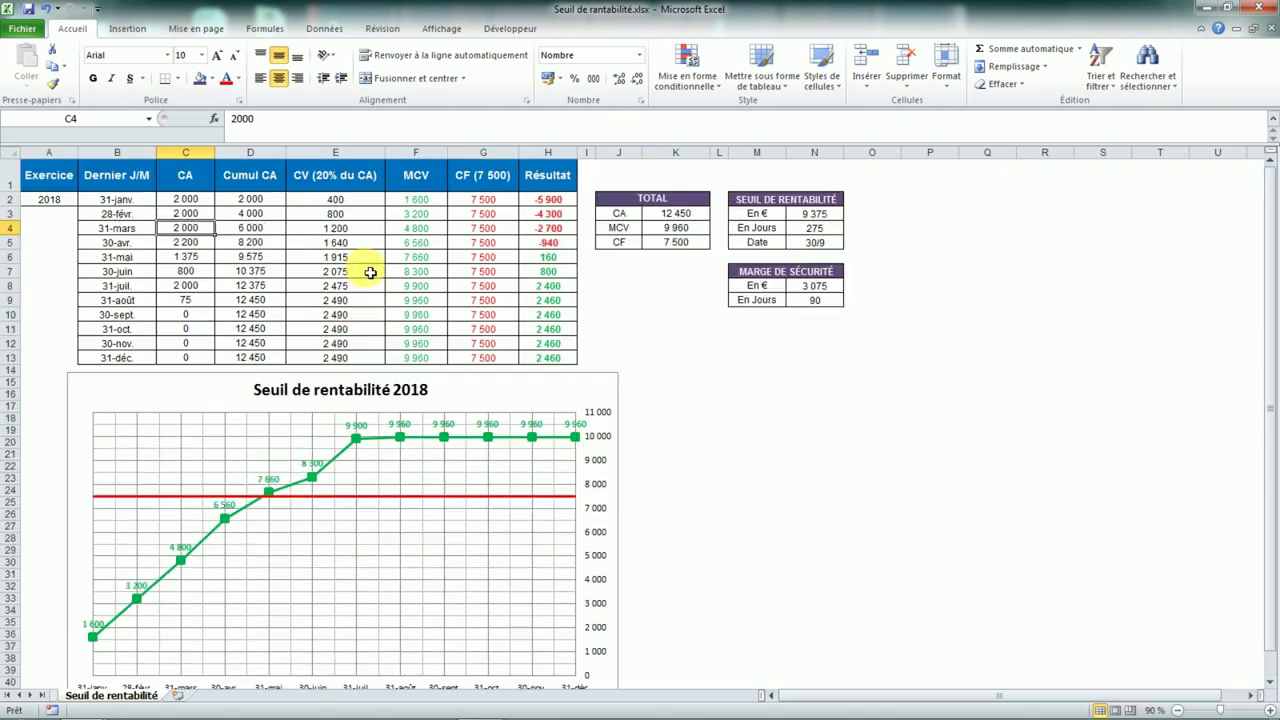
drag(548, 257, 117, 257)
scroll(530, 270, down, 1)
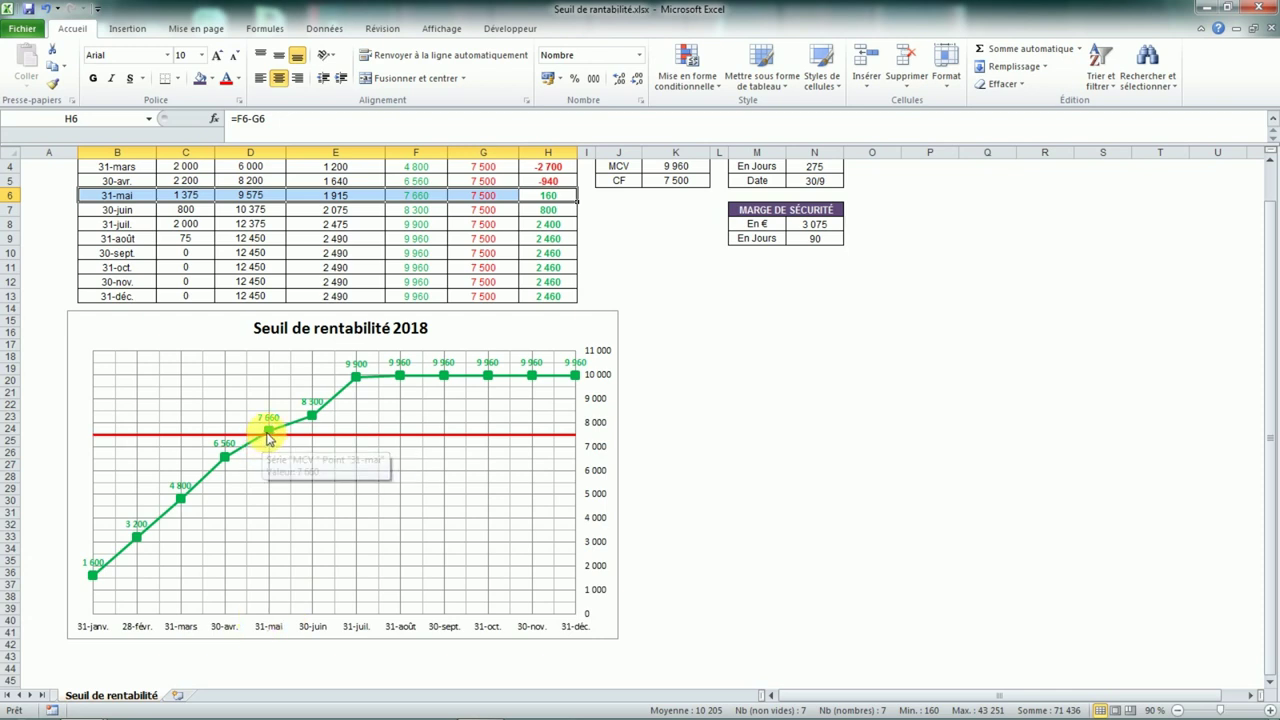
mouse_move(268, 438)
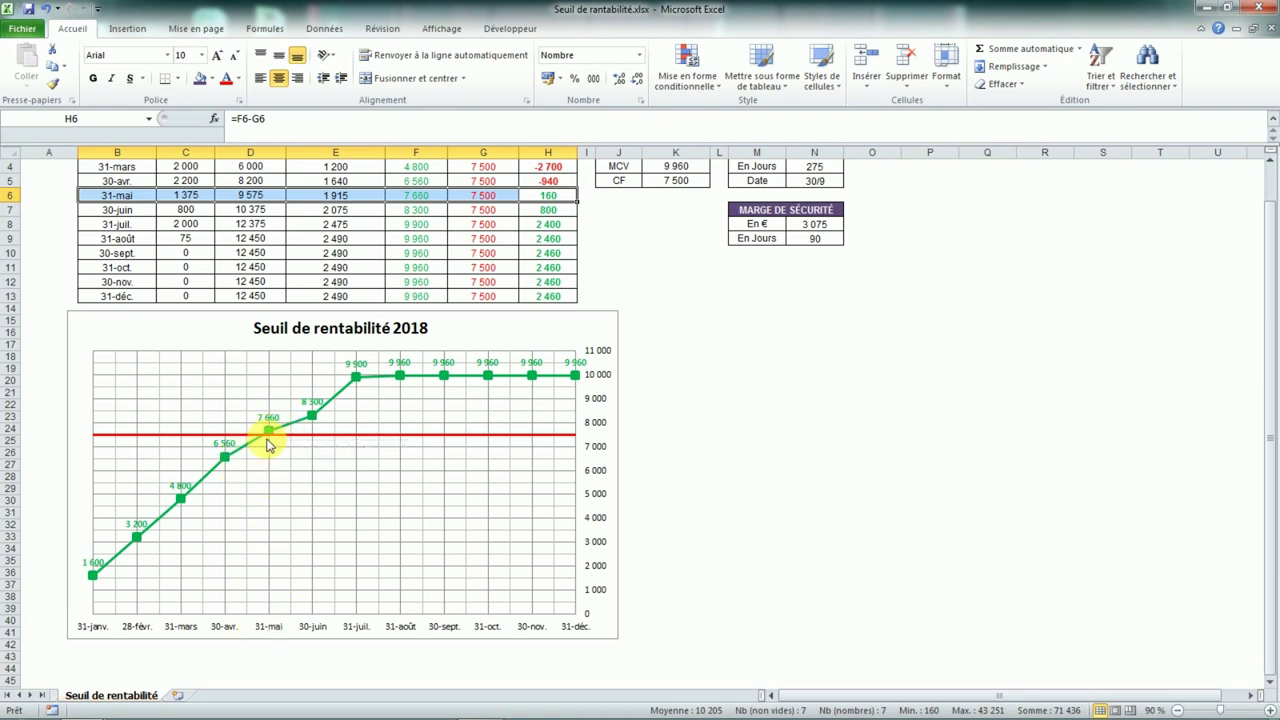
scroll(268, 440, up, 1)
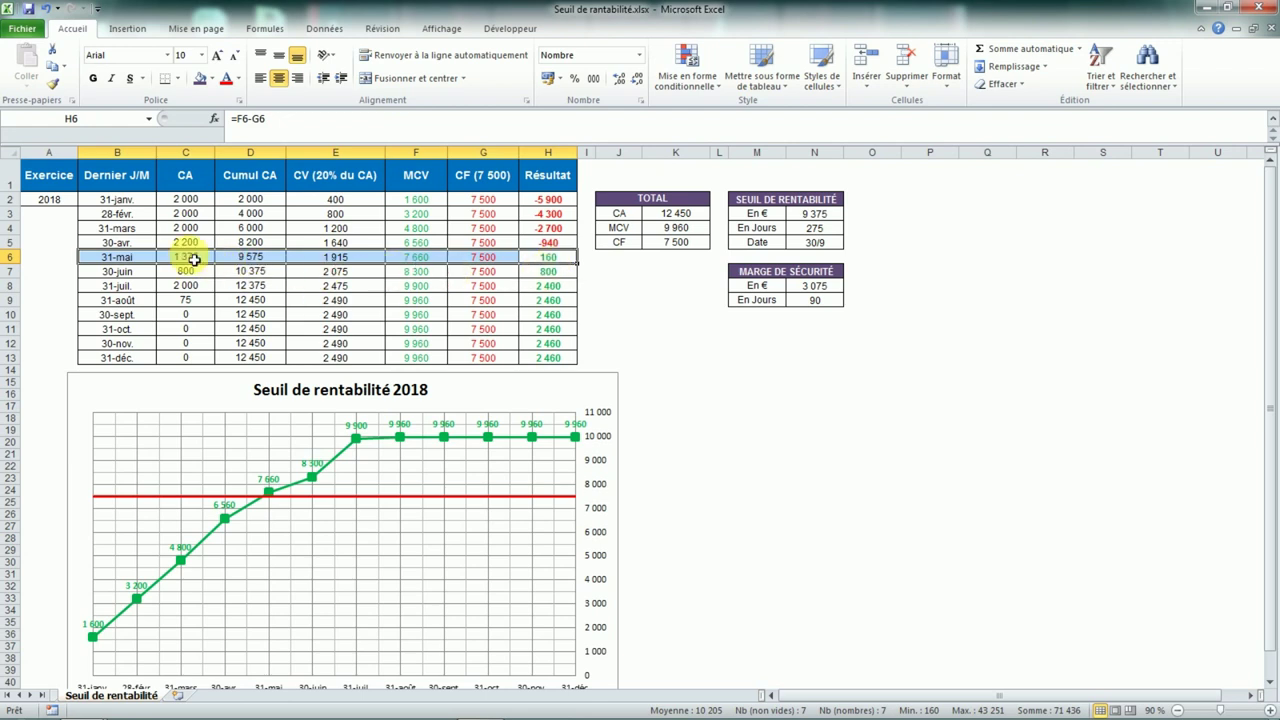
click(186, 257)
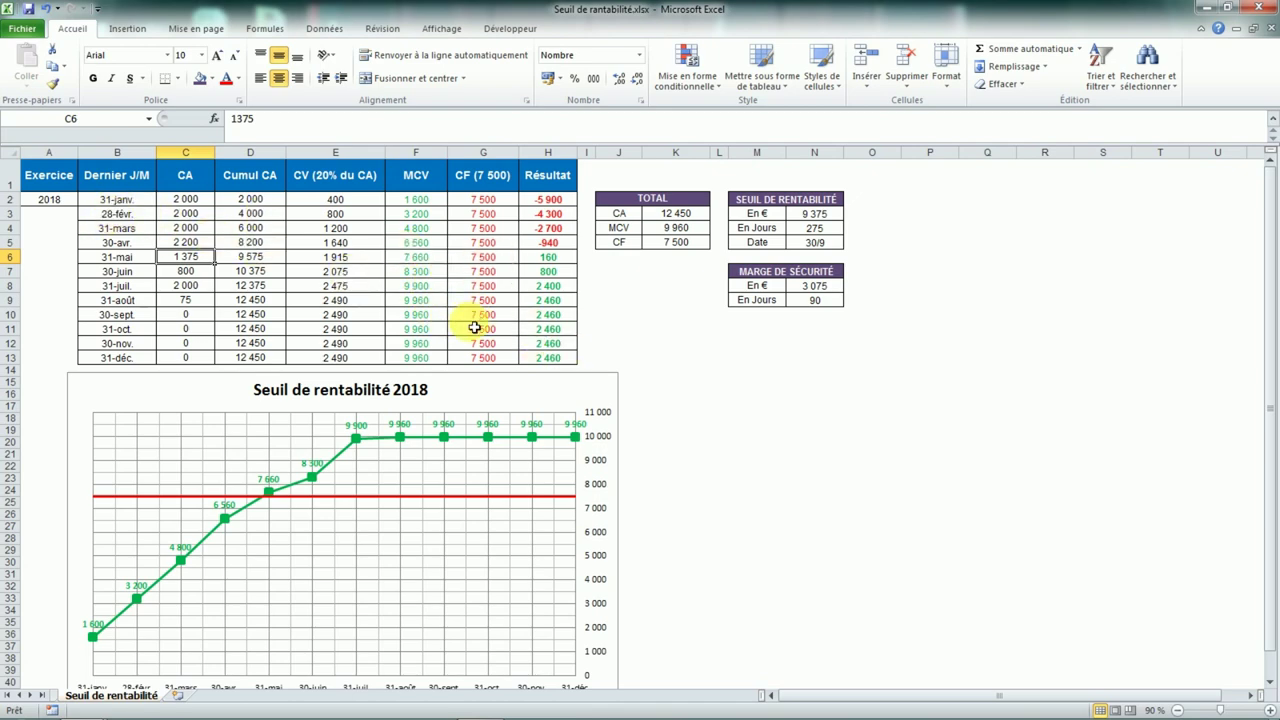
scroll(450, 380, down, 1)
scroll(360, 418, up, 1)
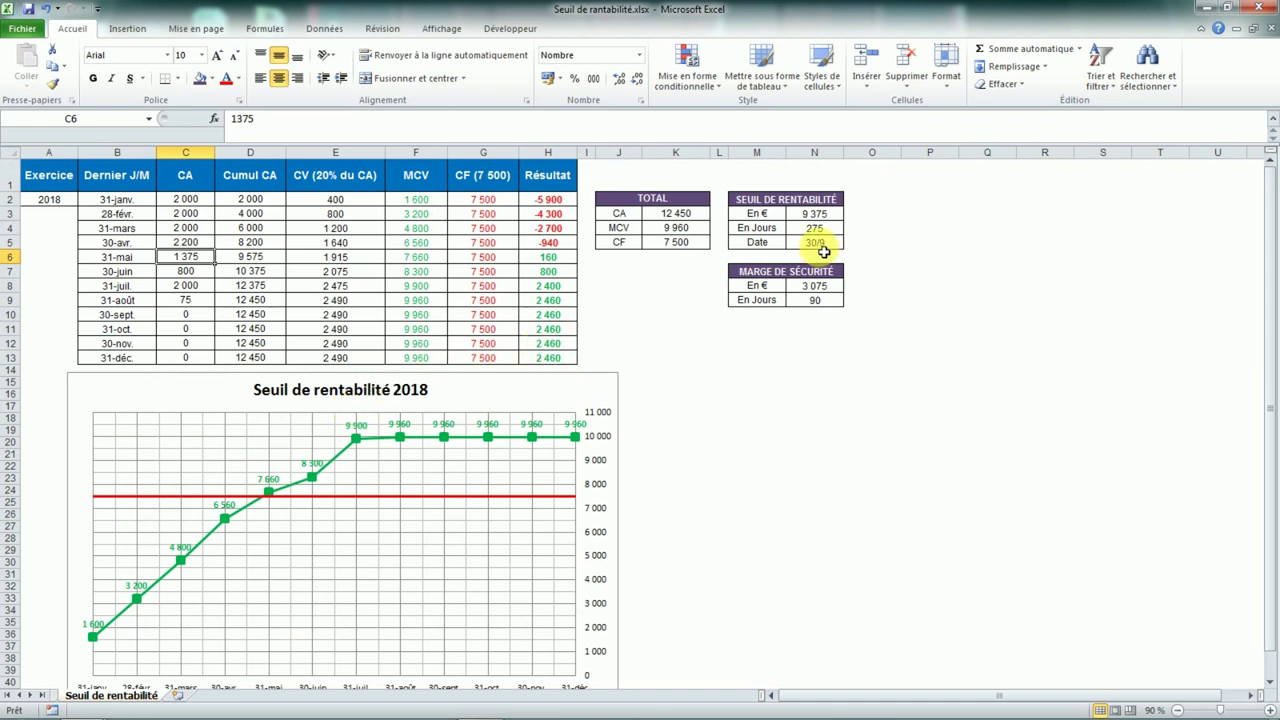
click(815, 214)
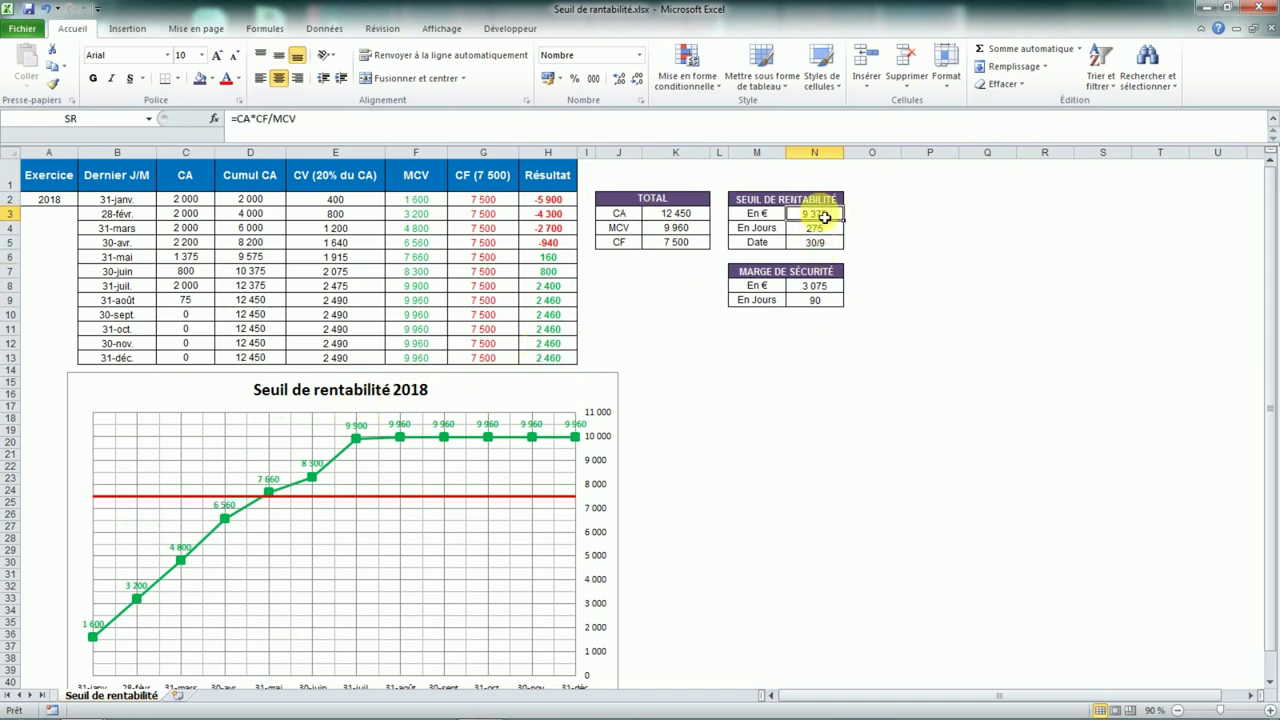